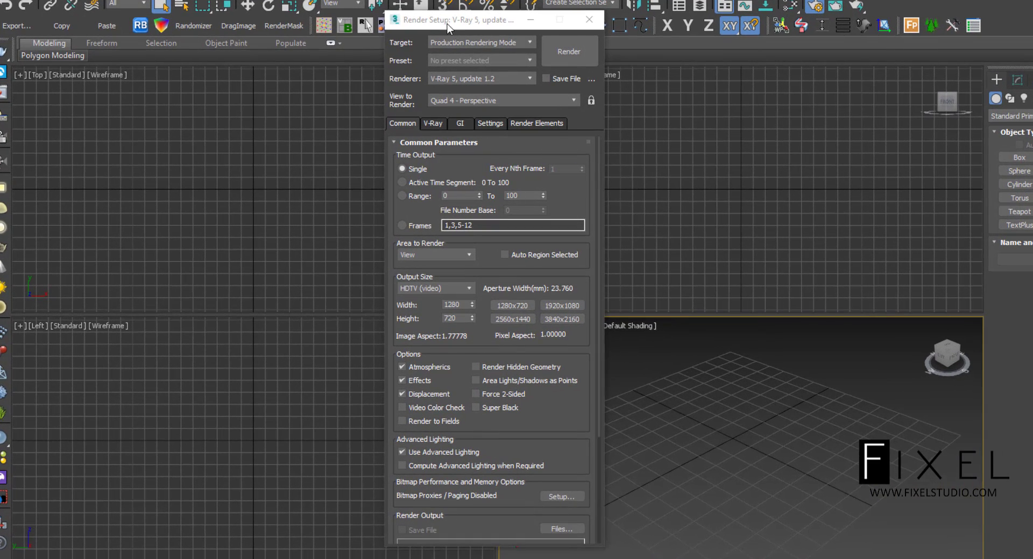
Try the Active Time Segment, Range and Frames time outputs in Common Parameters, ending with Single
{"action": "left_click", "coordinate": [385, 46]}
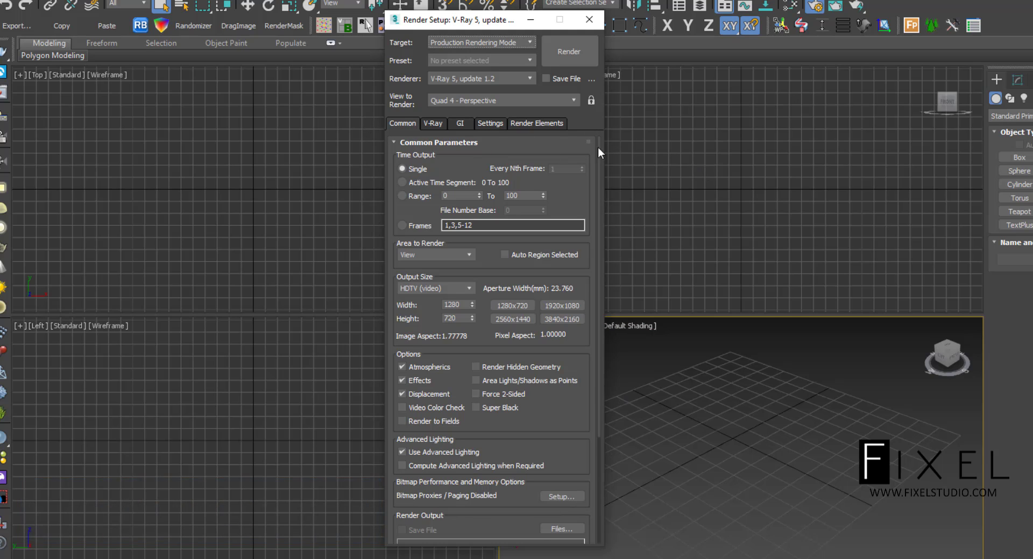
{"action": "left_click", "coordinate": [582, 284]}
{"action": "left_click", "coordinate": [415, 182]}
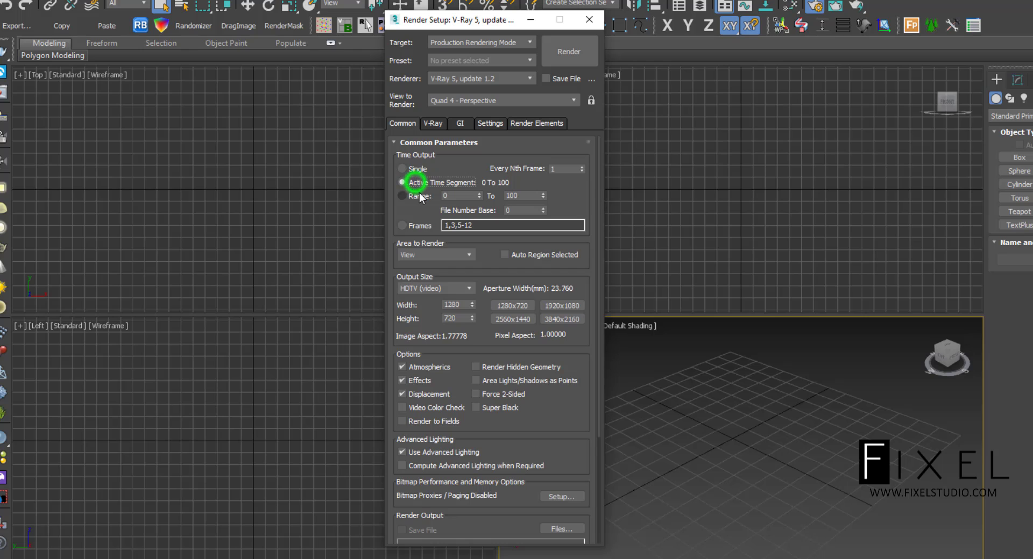
{"action": "left_click", "coordinate": [418, 195]}
{"action": "left_click", "coordinate": [441, 186]}
{"action": "left_click", "coordinate": [419, 229]}
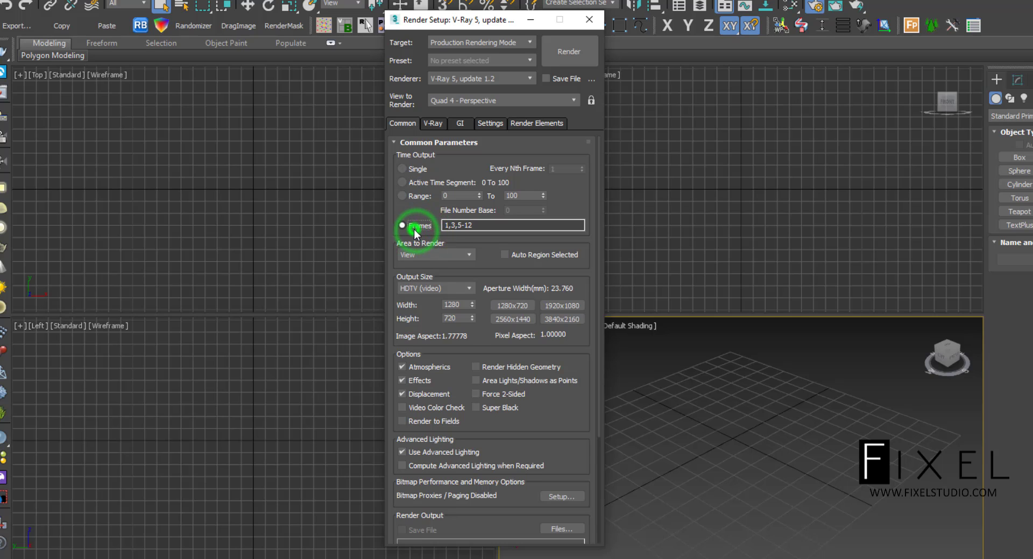
{"action": "left_click", "coordinate": [414, 172]}
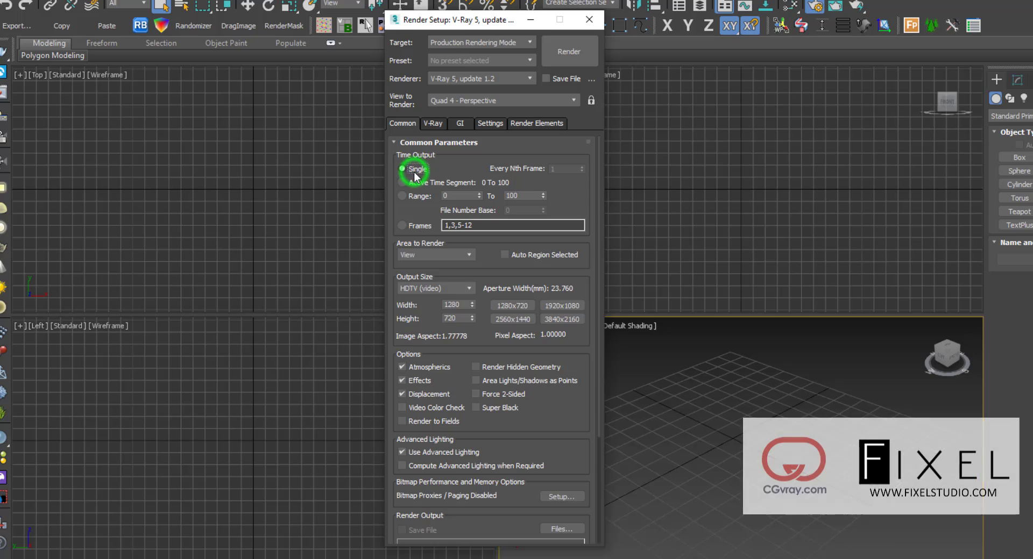
Look through the area-to-render choices and set the output size preset to PAL (video)
{"action": "left_click", "coordinate": [468, 257]}
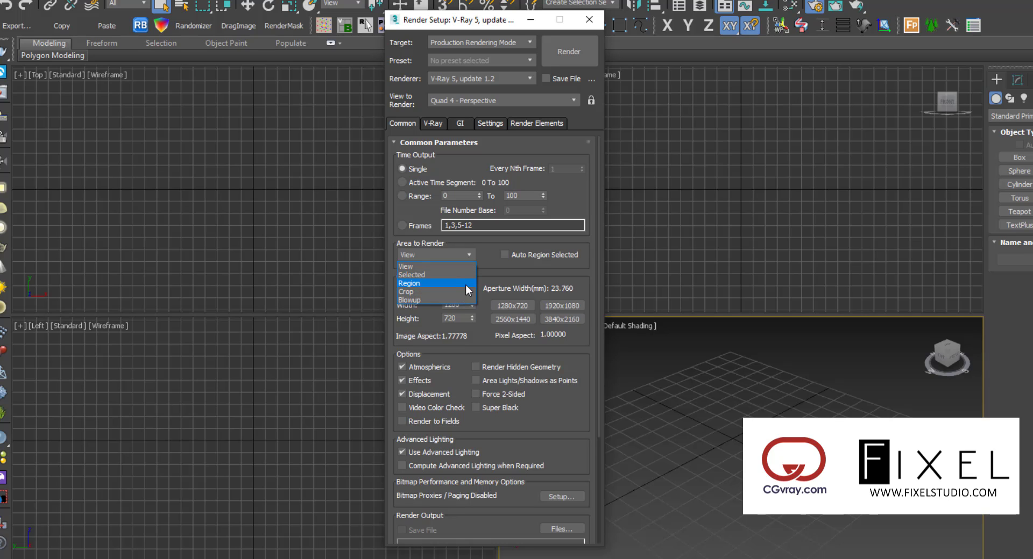
{"action": "left_click", "coordinate": [486, 253]}
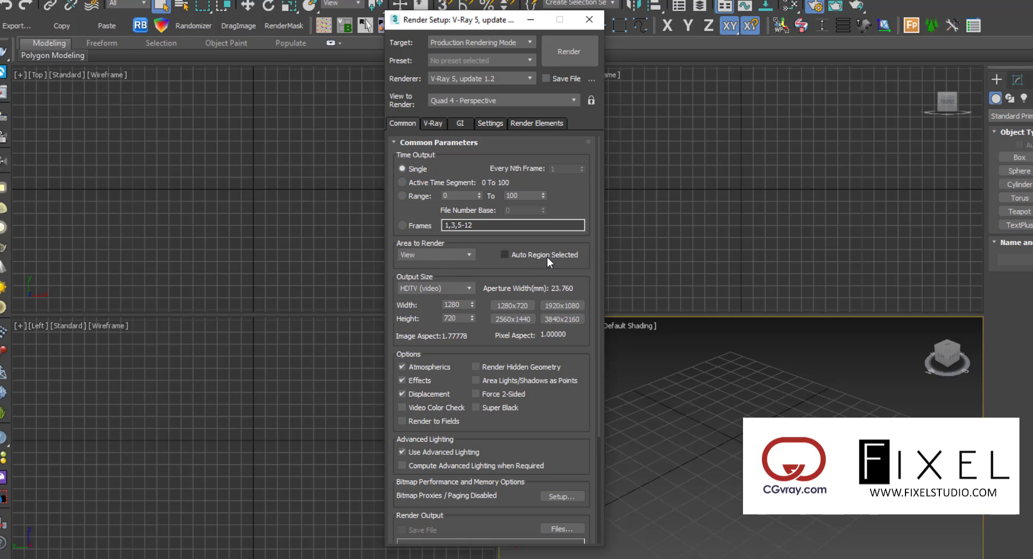
{"action": "left_click", "coordinate": [473, 289]}
{"action": "left_click", "coordinate": [473, 289]}
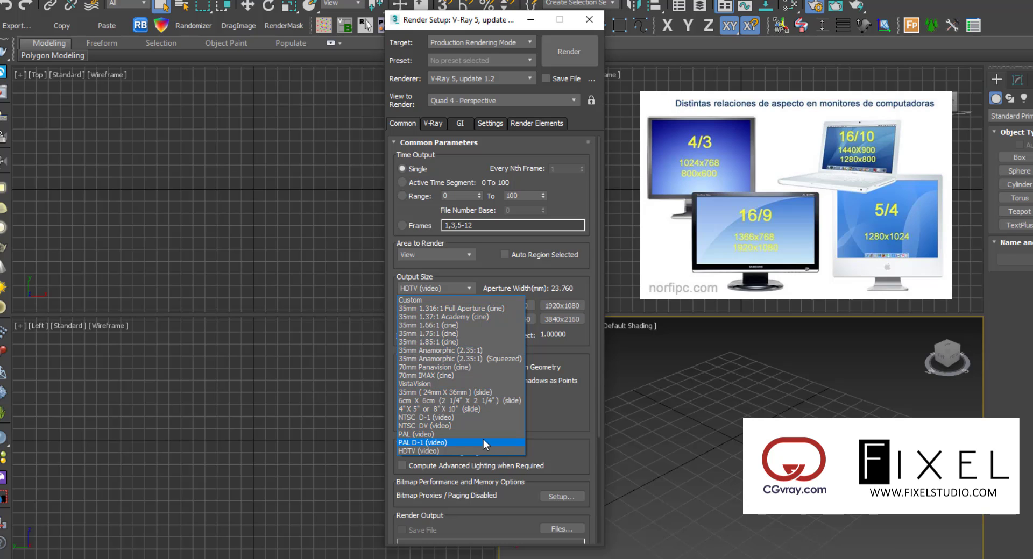
{"action": "left_click", "coordinate": [482, 434]}
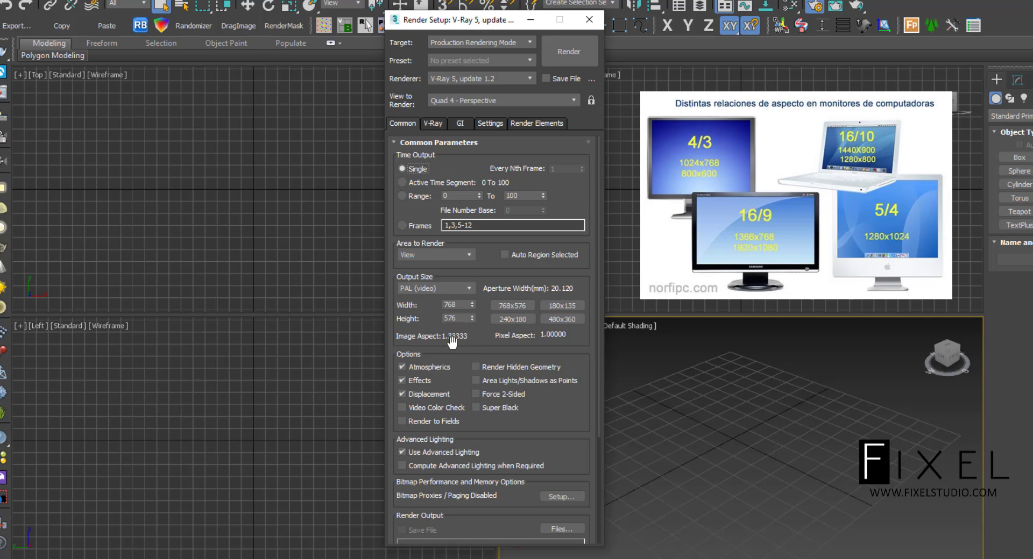
Set the output width to 1000 under the PAL (video) preset
{"action": "left_click", "coordinate": [465, 305]}
{"action": "double_click", "coordinate": [454, 319]}
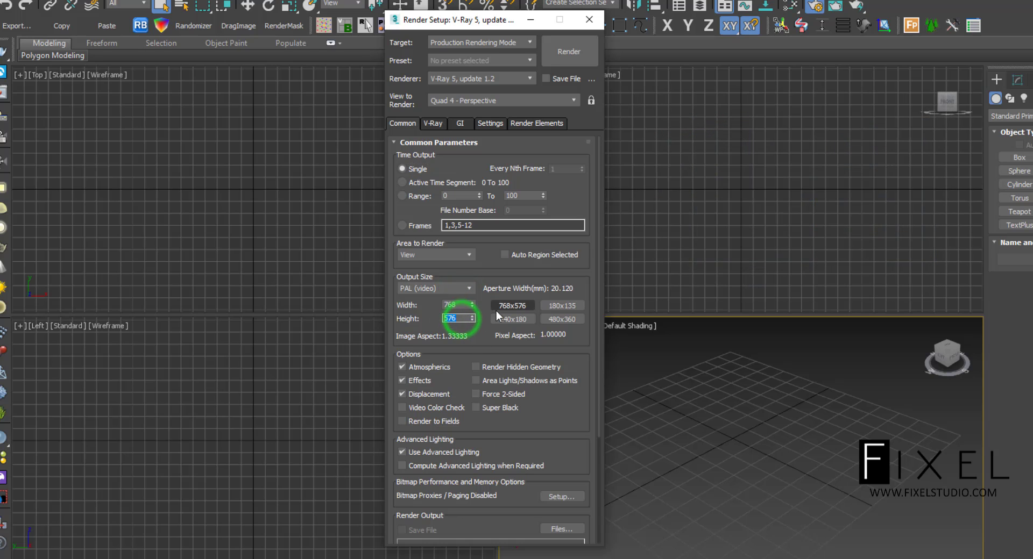
{"action": "double_click", "coordinate": [463, 304]}
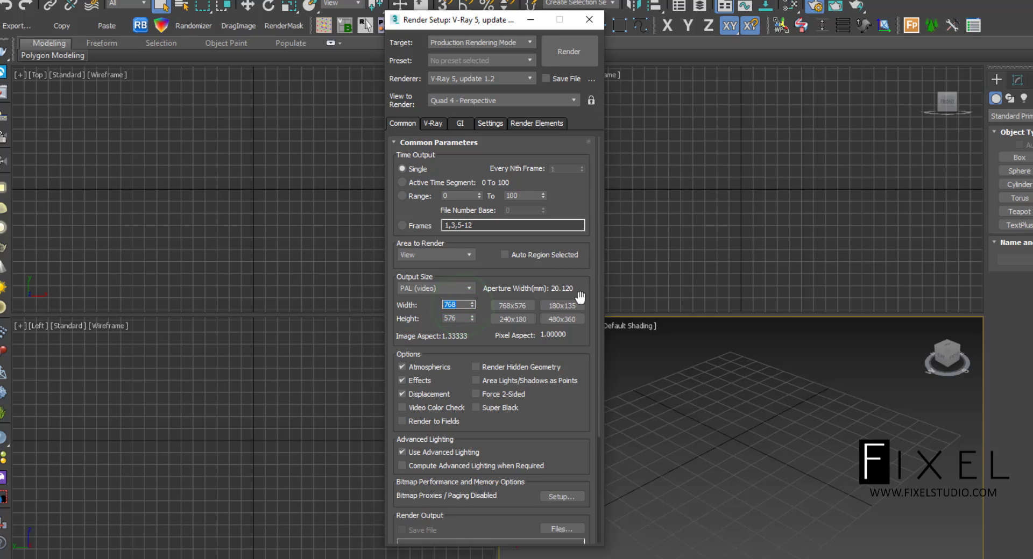
{"action": "type", "text": "1000"}
{"action": "key", "text": "Return"}
Set the output size preset to HDTV (video) and try the 1280x720 and 1920x1080 resolutions
{"action": "left_click", "coordinate": [468, 289]}
{"action": "left_click", "coordinate": [455, 452]}
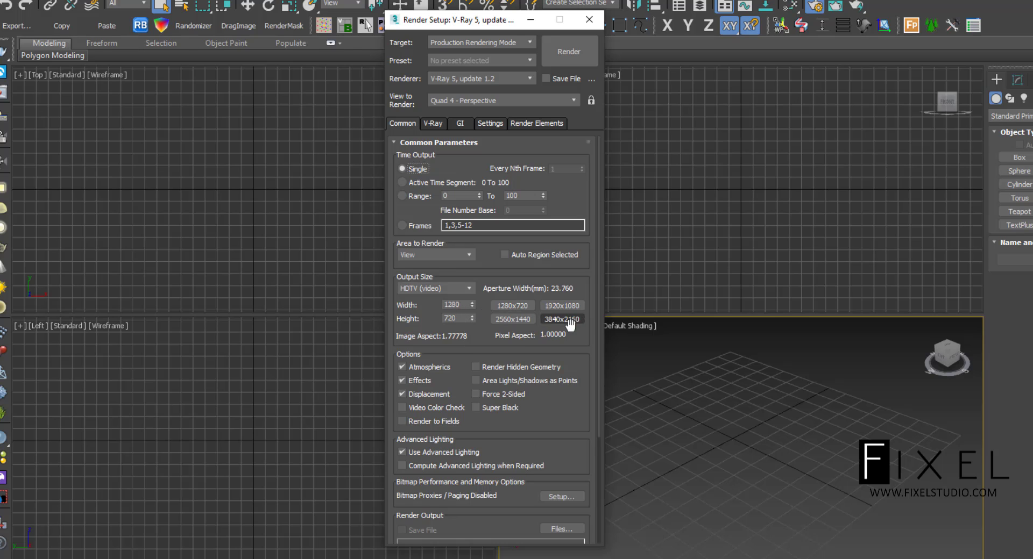
{"action": "left_click", "coordinate": [528, 304]}
{"action": "left_click", "coordinate": [551, 304]}
{"action": "double_click", "coordinate": [454, 305]}
Switch the output size to Custom, set the image aspect to 2 and lock it
{"action": "left_click", "coordinate": [469, 288]}
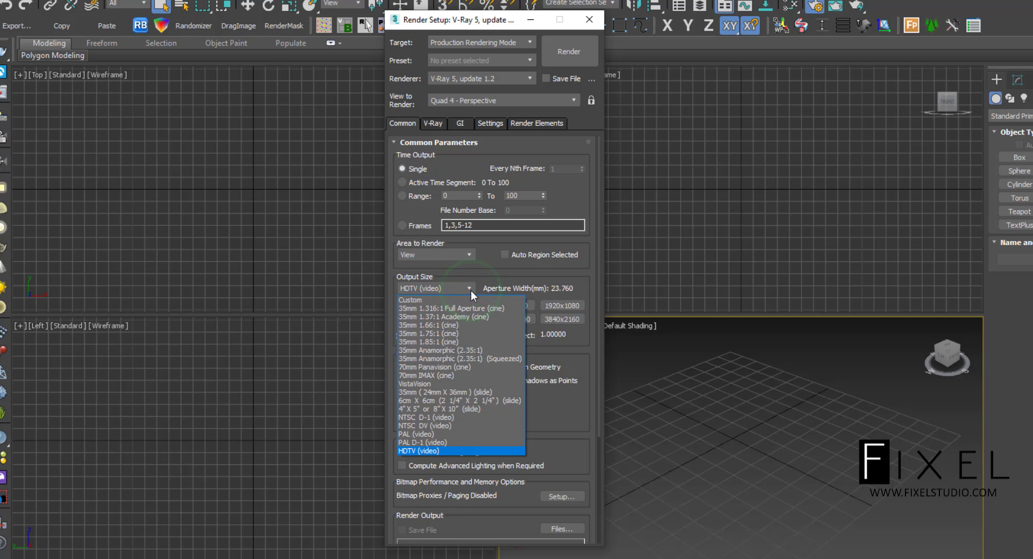
{"action": "left_click", "coordinate": [440, 301]}
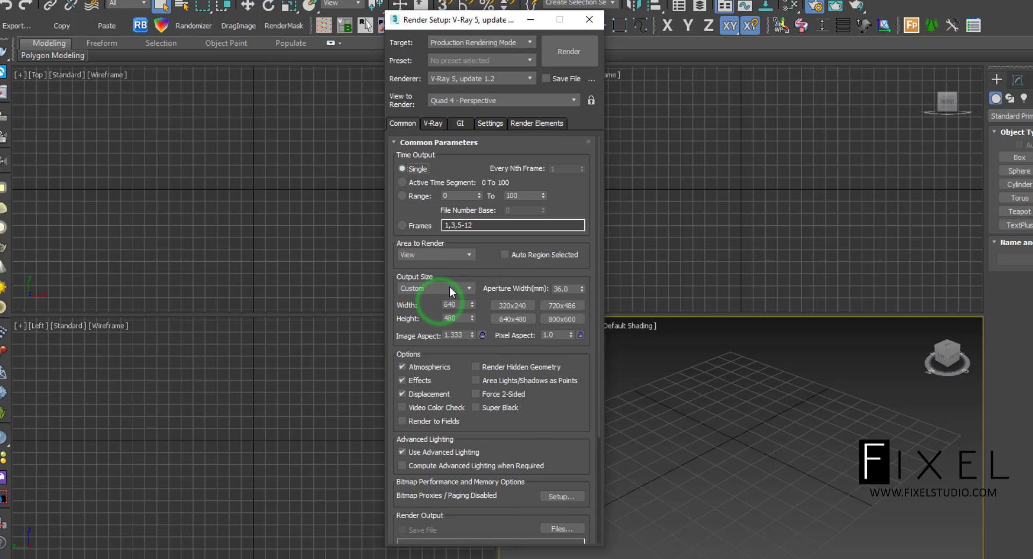
{"action": "double_click", "coordinate": [461, 334]}
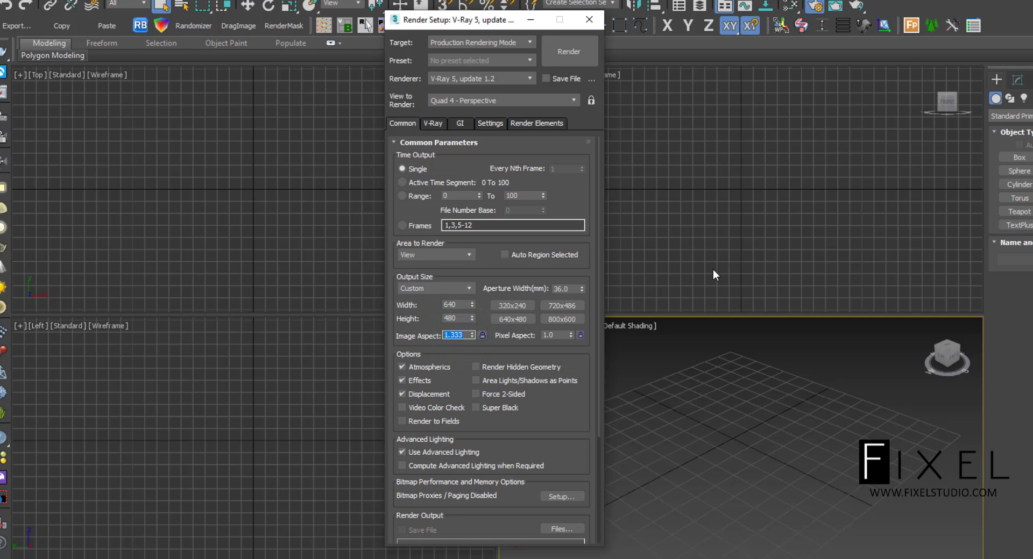
{"action": "type", "text": "2"}
{"action": "key", "text": "Return"}
{"action": "left_click", "coordinate": [482, 337]}
Set the custom output width to 1000 with the aspect locked, and unlock the image aspect
{"action": "double_click", "coordinate": [454, 304]}
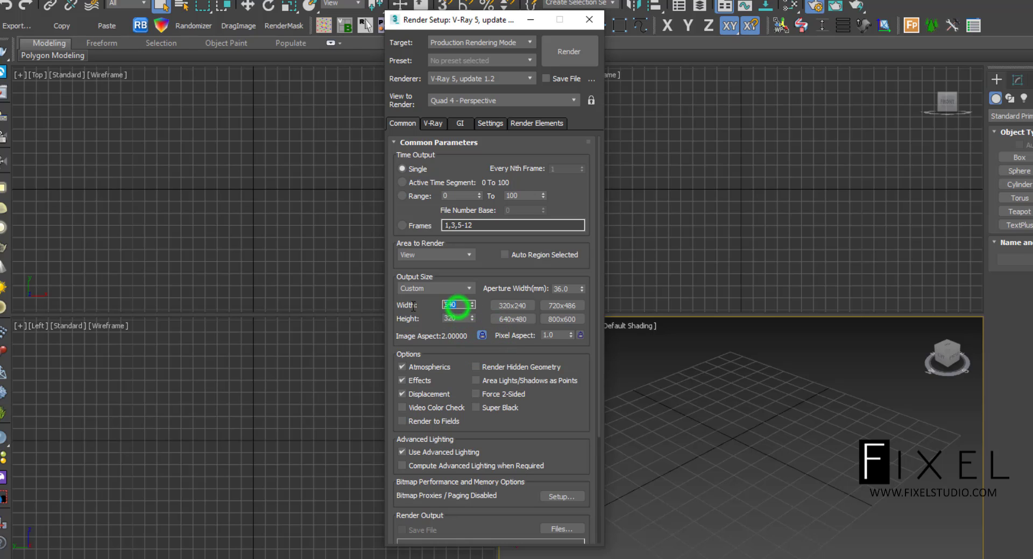
{"action": "type", "text": "1000"}
{"action": "key", "text": "Return"}
{"action": "left_click", "coordinate": [483, 333]}
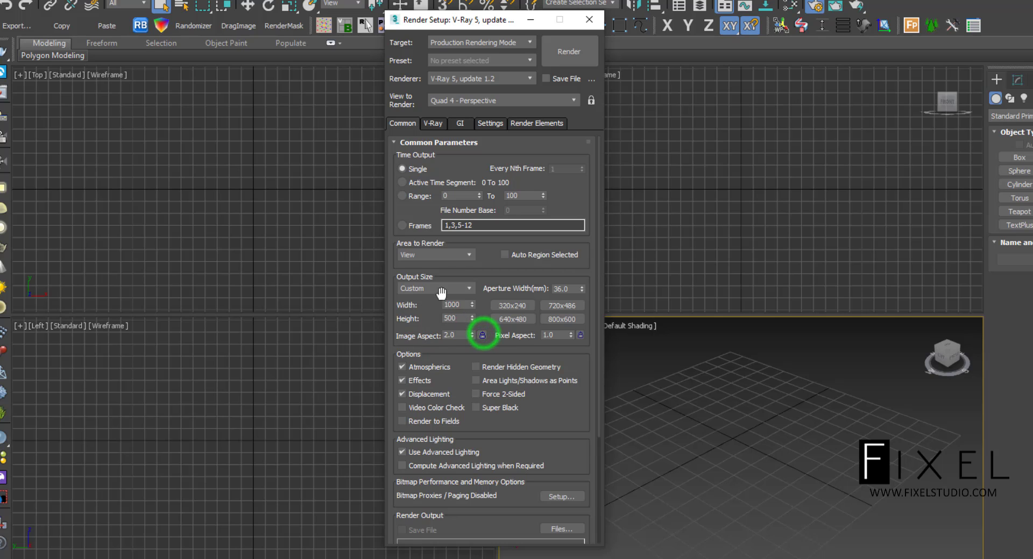
Set the output size preset back to HDTV (video)
{"action": "left_click", "coordinate": [442, 293]}
{"action": "left_click", "coordinate": [466, 451]}
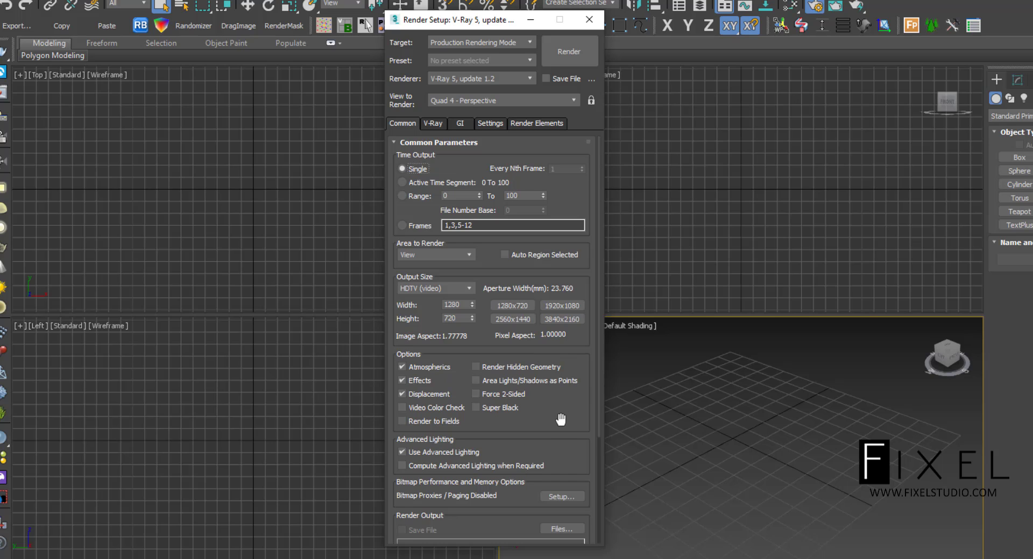
Expand the Email Notifications, Scripts and Assign Renderer sections of the common render settings
{"action": "left_click_drag", "start_coordinate": [565, 438], "coordinate": [577, 253]}
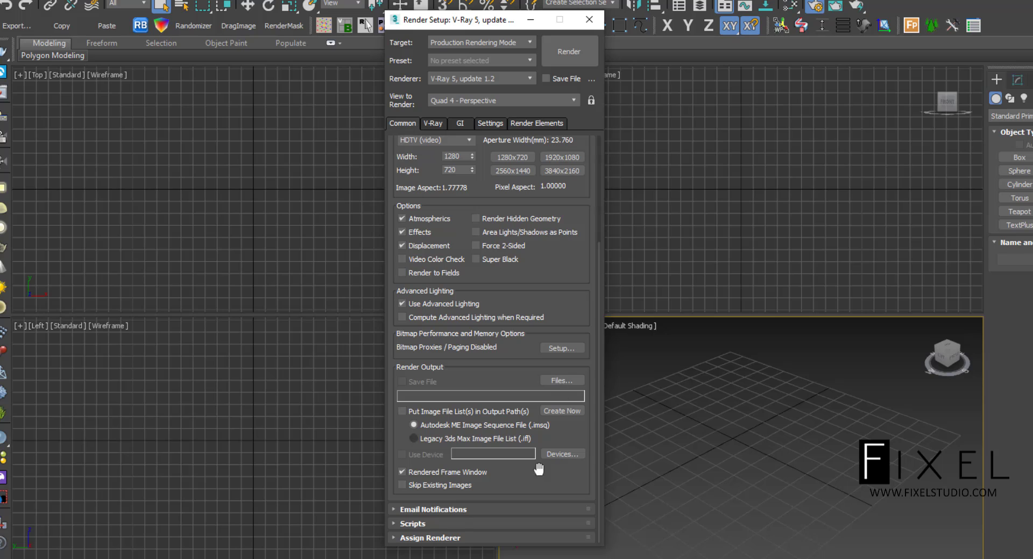
{"action": "left_click", "coordinate": [441, 510]}
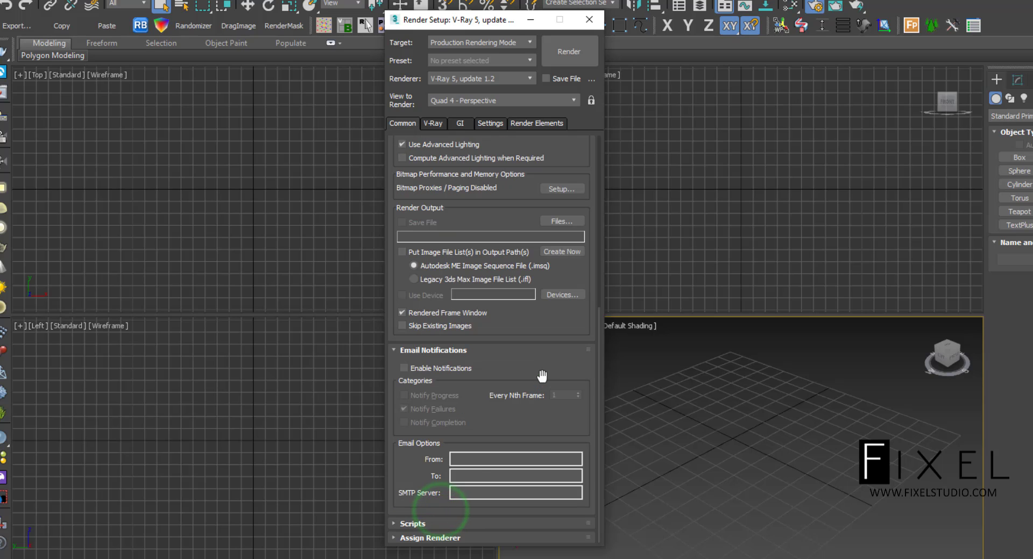
{"action": "left_click", "coordinate": [541, 378]}
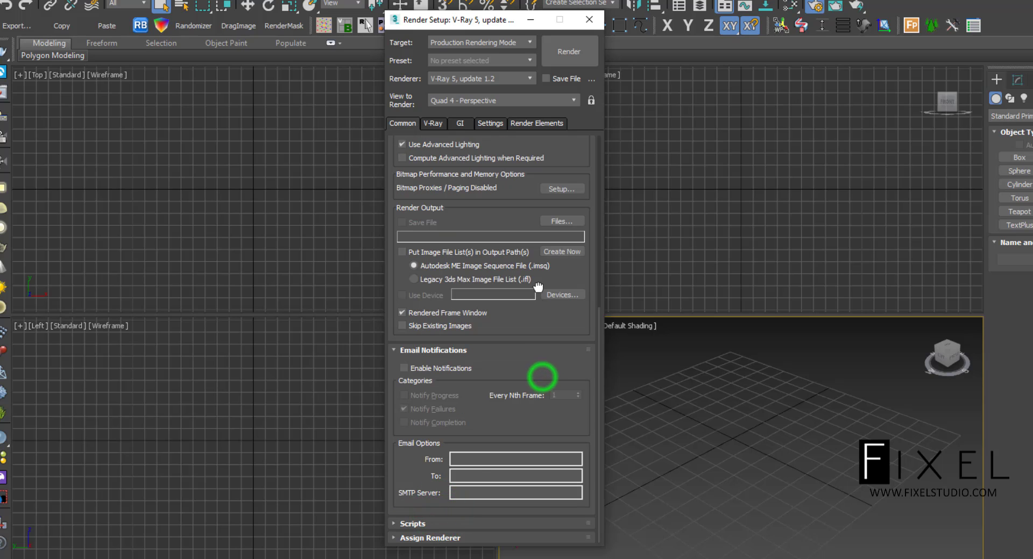
{"action": "left_click", "coordinate": [479, 522]}
{"action": "left_click", "coordinate": [491, 431]}
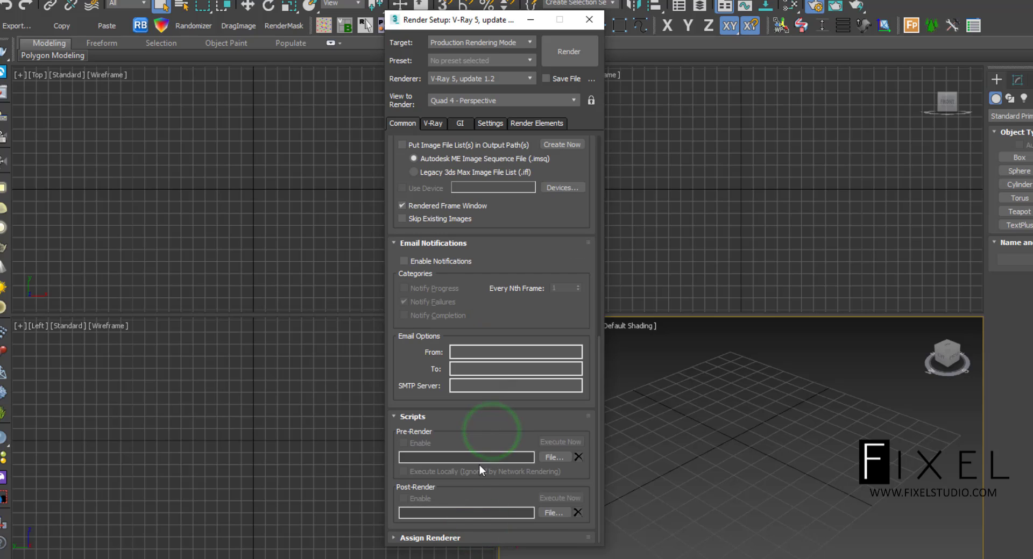
{"action": "left_click", "coordinate": [450, 538]}
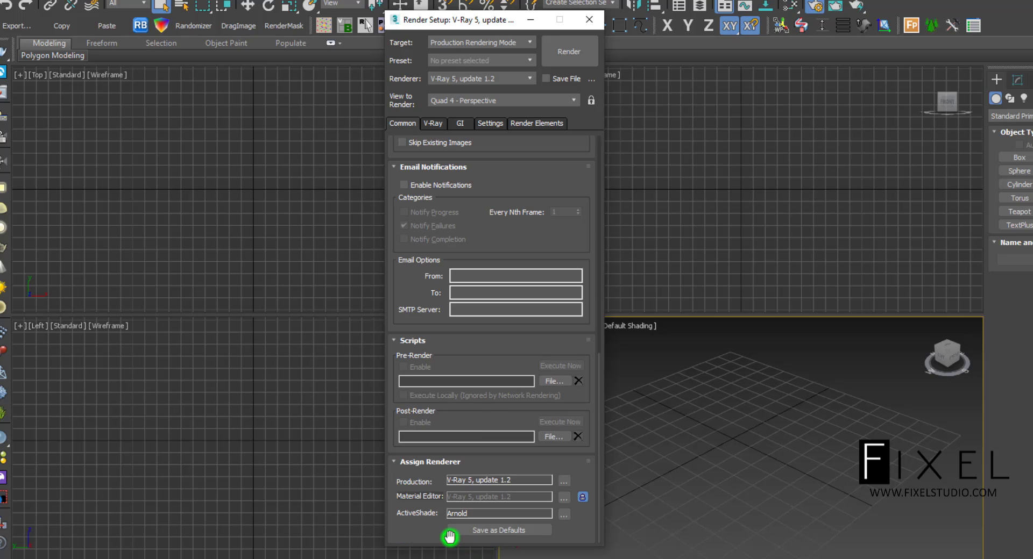
{"action": "left_click", "coordinate": [478, 419]}
{"action": "scroll", "coordinate": [521, 182], "scroll_direction": "up", "scroll_amount": 5}
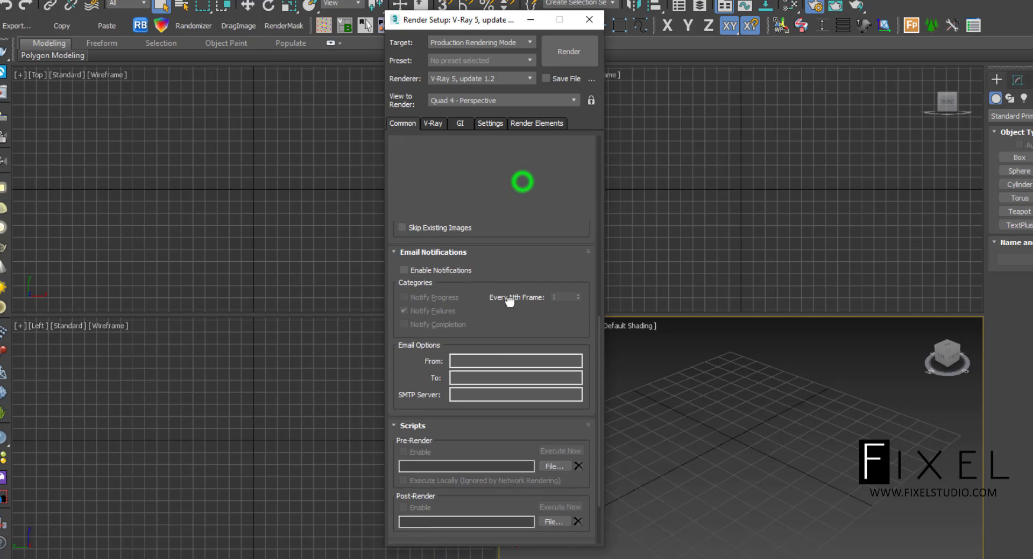
{"action": "scroll", "coordinate": [521, 182], "scroll_direction": "down", "scroll_amount": 5}
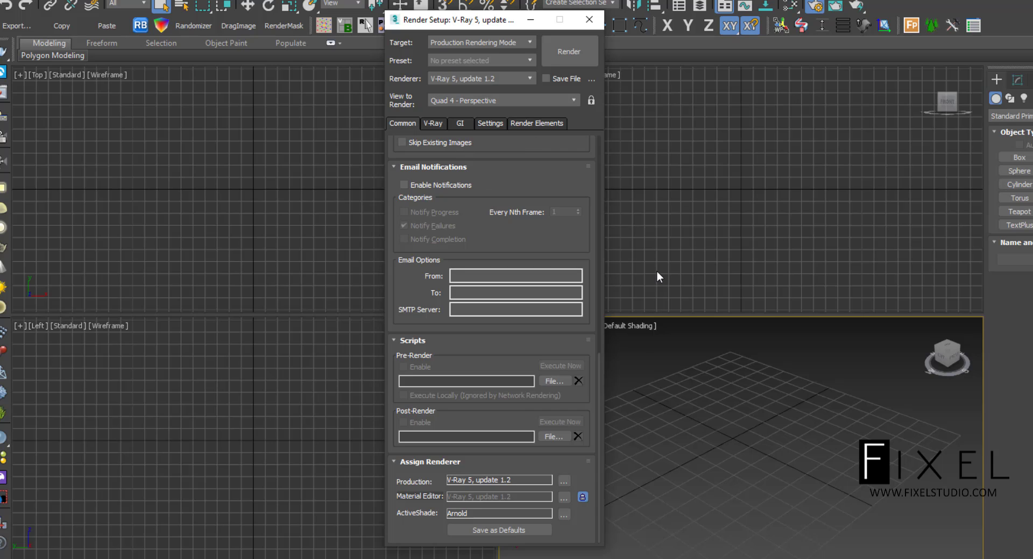
Choose V-Ray 5, update 1.2 as the renderer
{"action": "left_click_drag", "start_coordinate": [501, 184], "coordinate": [529, 417]}
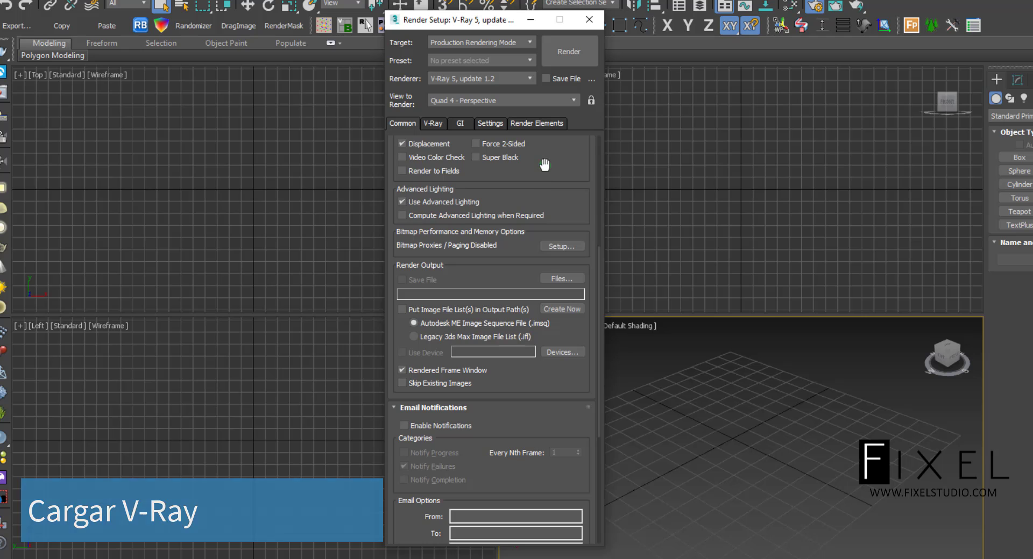
{"action": "left_click_drag", "start_coordinate": [545, 164], "coordinate": [573, 451]}
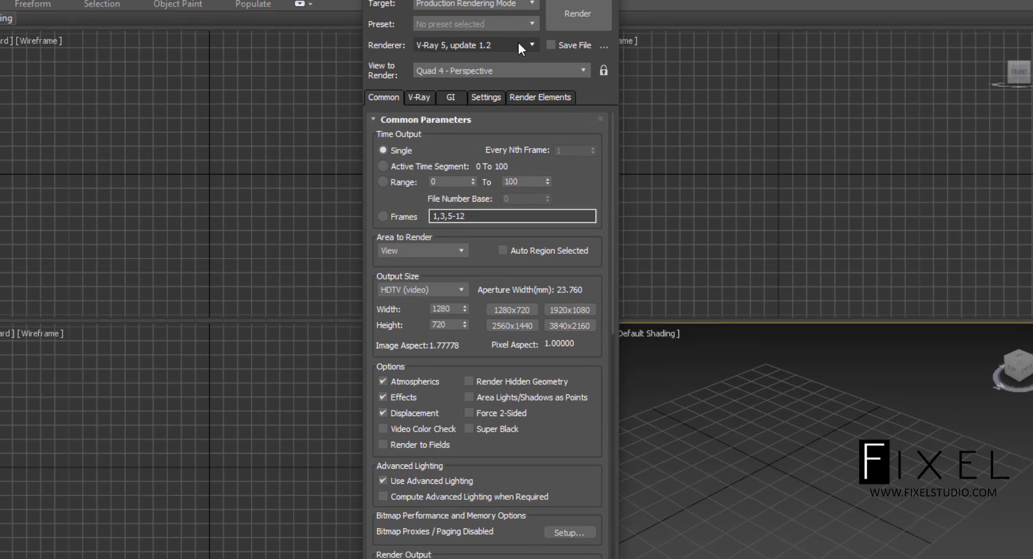
{"action": "left_click", "coordinate": [525, 44]}
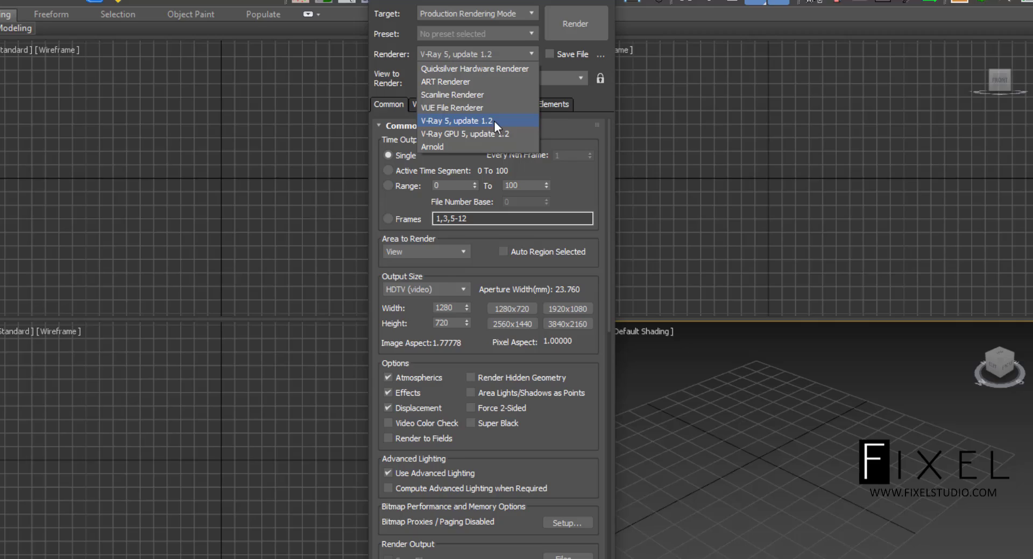
{"action": "left_click", "coordinate": [485, 114]}
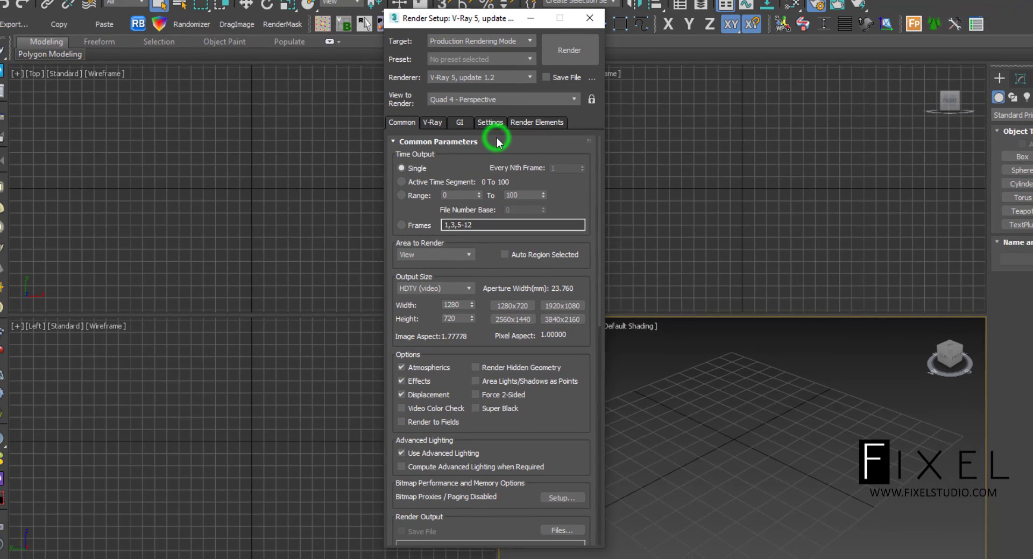
Review the V-Ray, GI, Settings and Render Elements pages of the render setup
{"action": "left_click", "coordinate": [432, 123]}
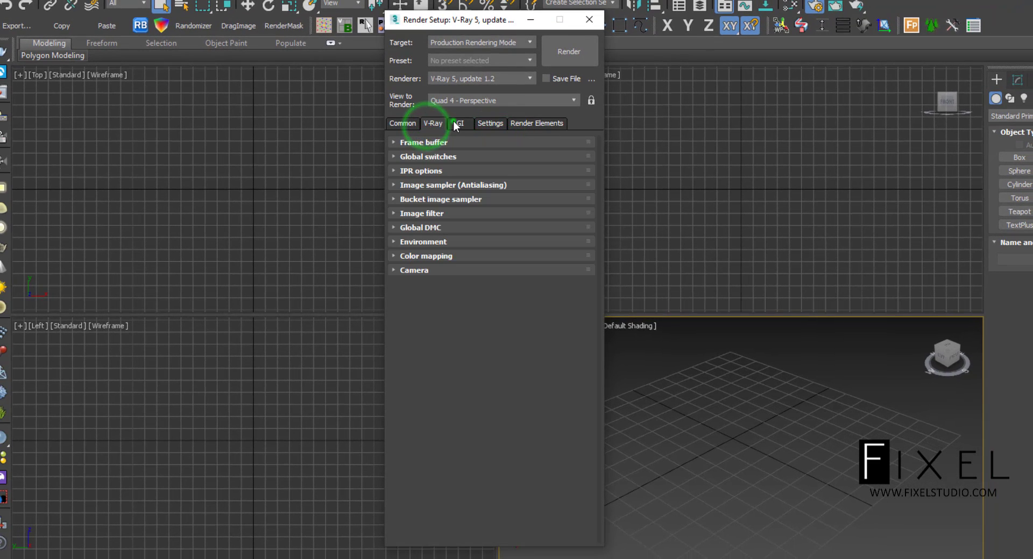
{"action": "left_click", "coordinate": [458, 123]}
{"action": "left_click", "coordinate": [484, 123]}
{"action": "left_click", "coordinate": [536, 123]}
{"action": "left_click", "coordinate": [432, 123]}
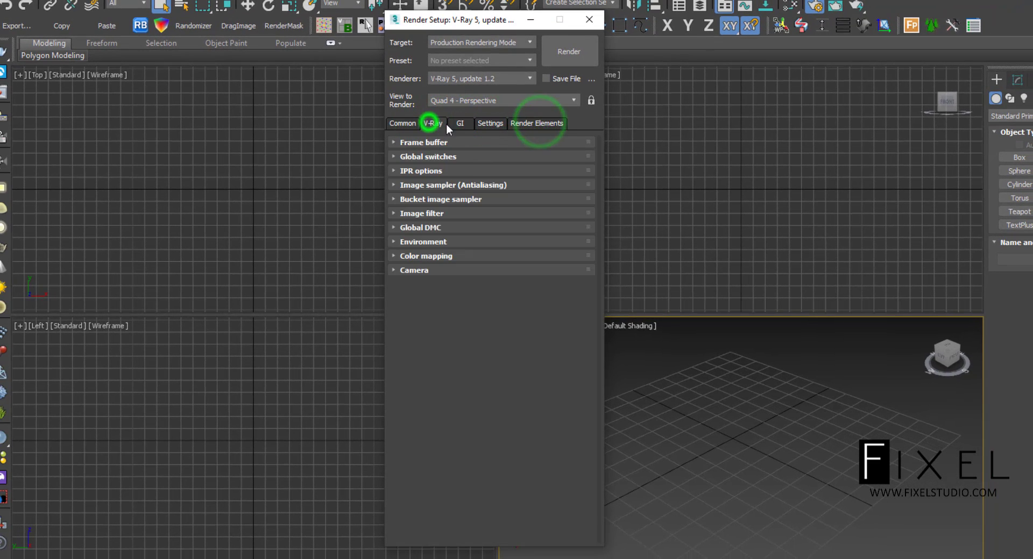
{"action": "left_click", "coordinate": [461, 123]}
{"action": "left_click", "coordinate": [490, 123]}
{"action": "left_click", "coordinate": [430, 123]}
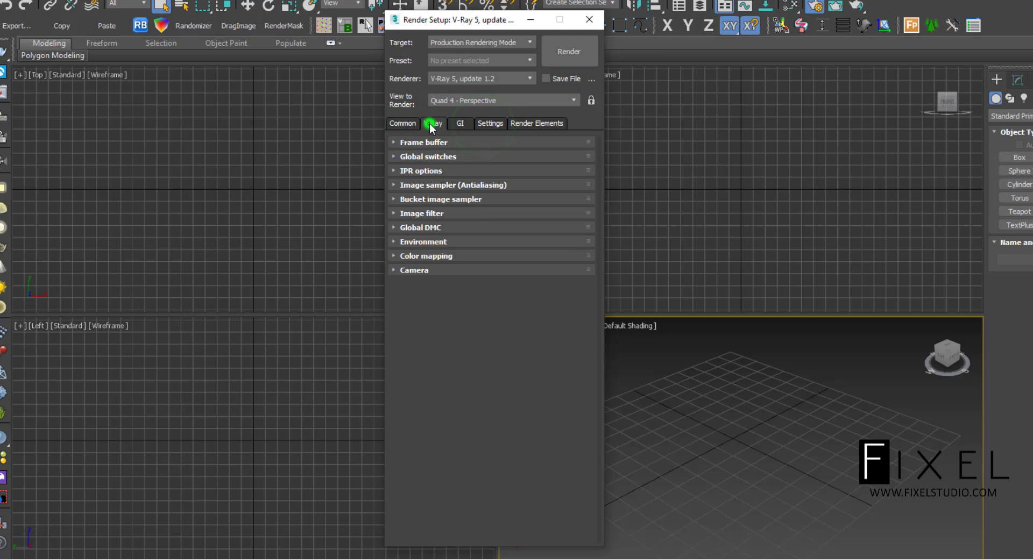
Return to the Common render settings and collapse the Email Notifications section
{"action": "left_click", "coordinate": [403, 124]}
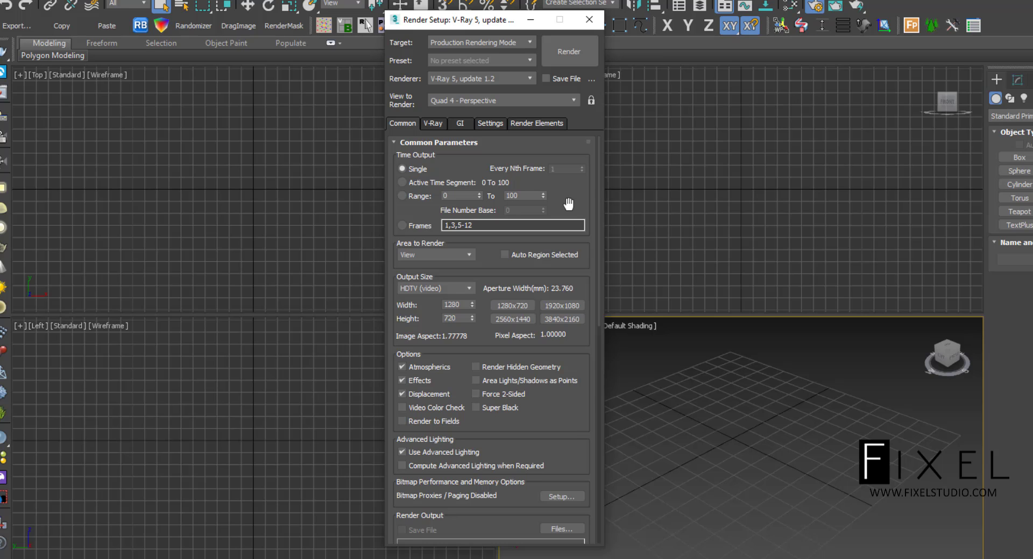
{"action": "scroll", "coordinate": [569, 433], "scroll_direction": "down", "scroll_amount": 5}
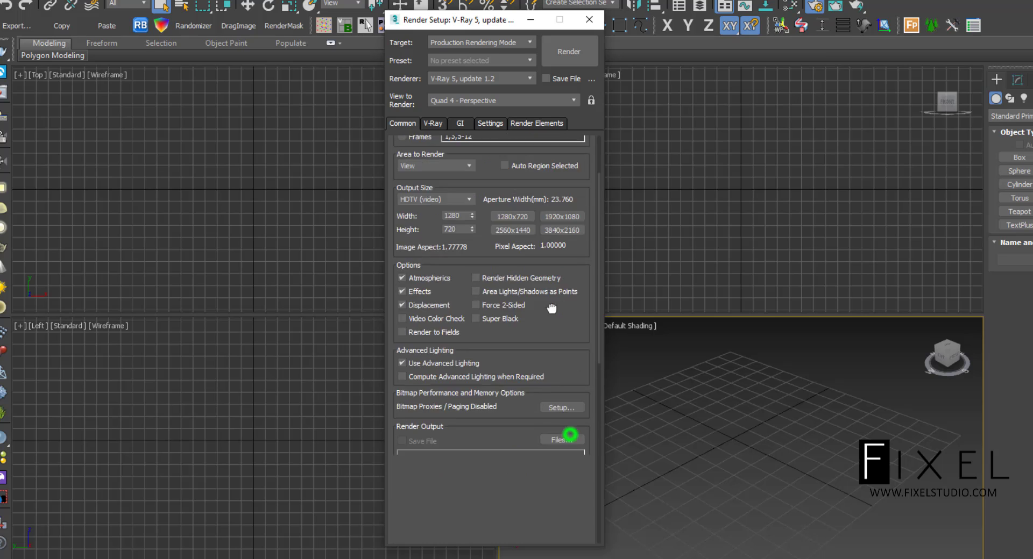
{"action": "scroll", "coordinate": [560, 375], "scroll_direction": "down", "scroll_amount": 5}
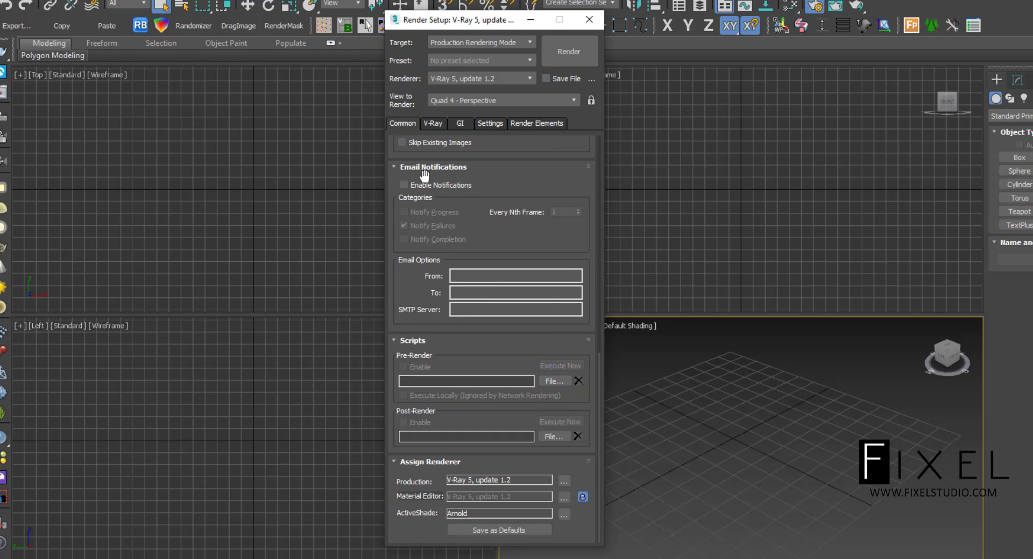
{"action": "scroll", "coordinate": [431, 169], "scroll_direction": "up", "scroll_amount": 8}
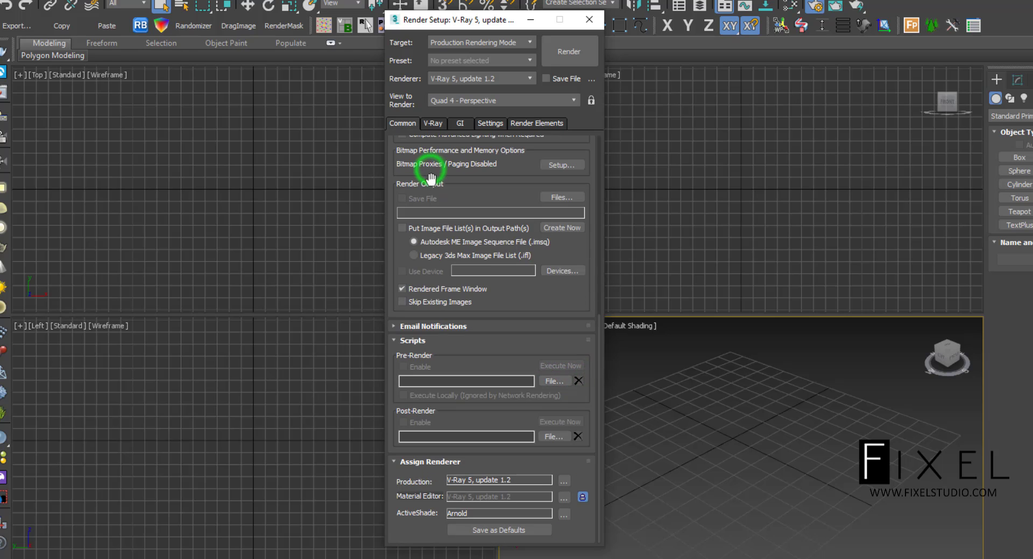
Collapse the Common Parameters and Scripts sections of the common render settings
{"action": "scroll", "coordinate": [435, 195], "scroll_direction": "up", "scroll_amount": 1}
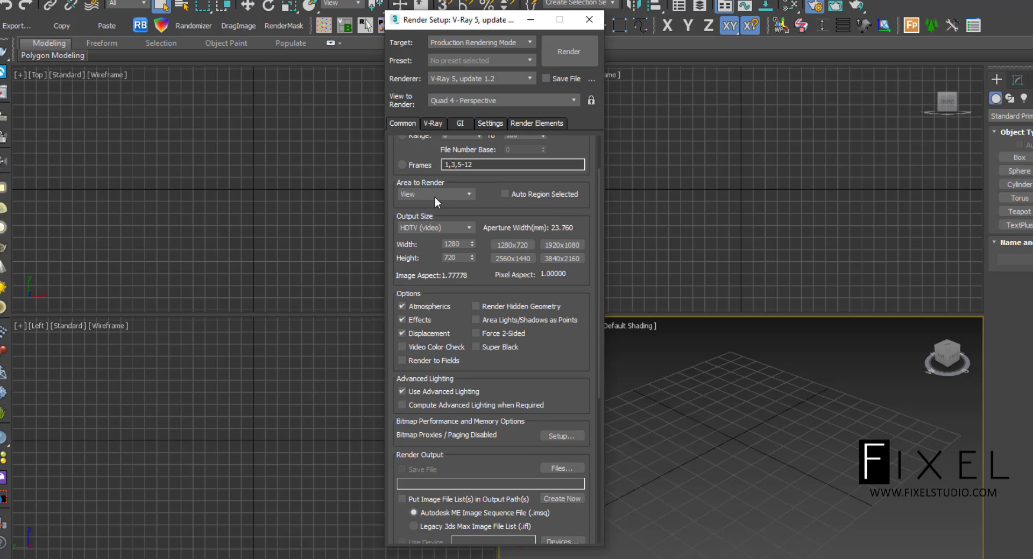
{"action": "left_click_drag", "start_coordinate": [494, 203], "coordinate": [492, 290]}
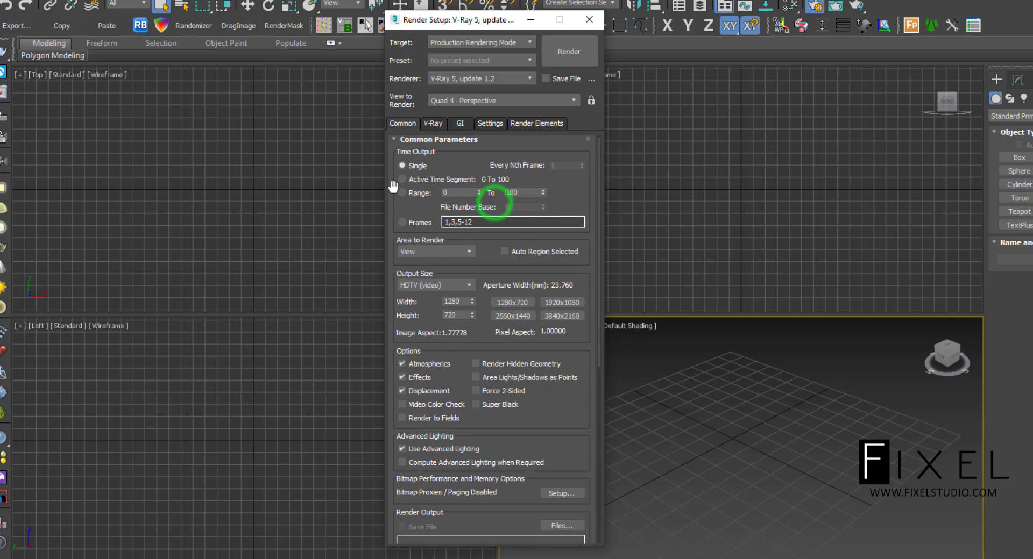
{"action": "left_click", "coordinate": [408, 142]}
{"action": "left_click", "coordinate": [403, 171]}
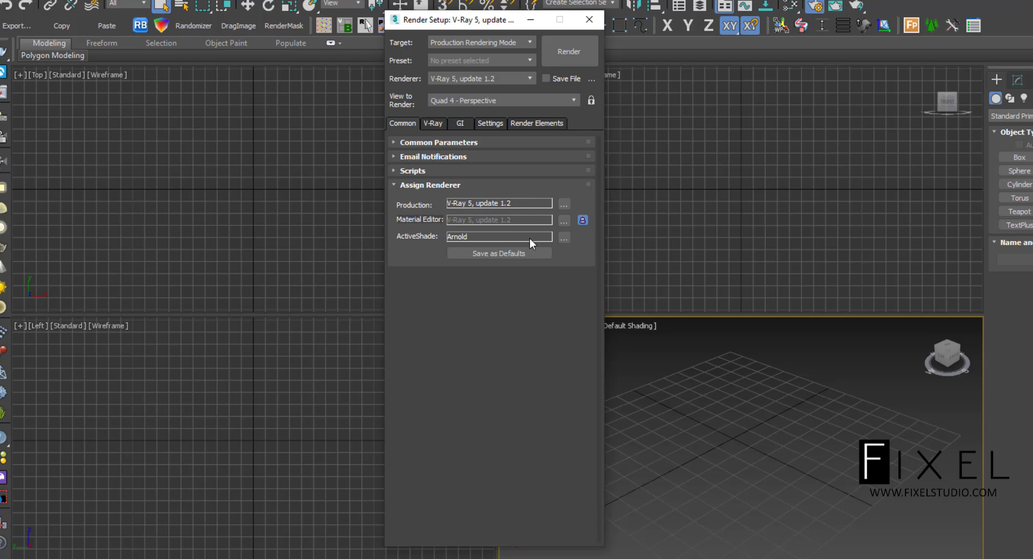
Save the current renderer assignment as the defaults and collapse the Assign Renderer section
{"action": "left_click", "coordinate": [504, 254]}
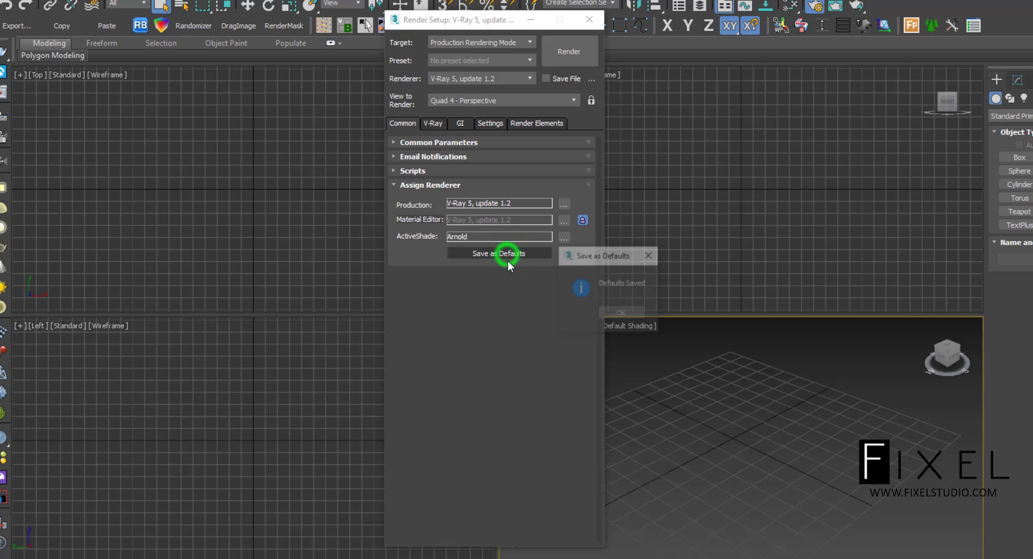
{"action": "left_click", "coordinate": [635, 314]}
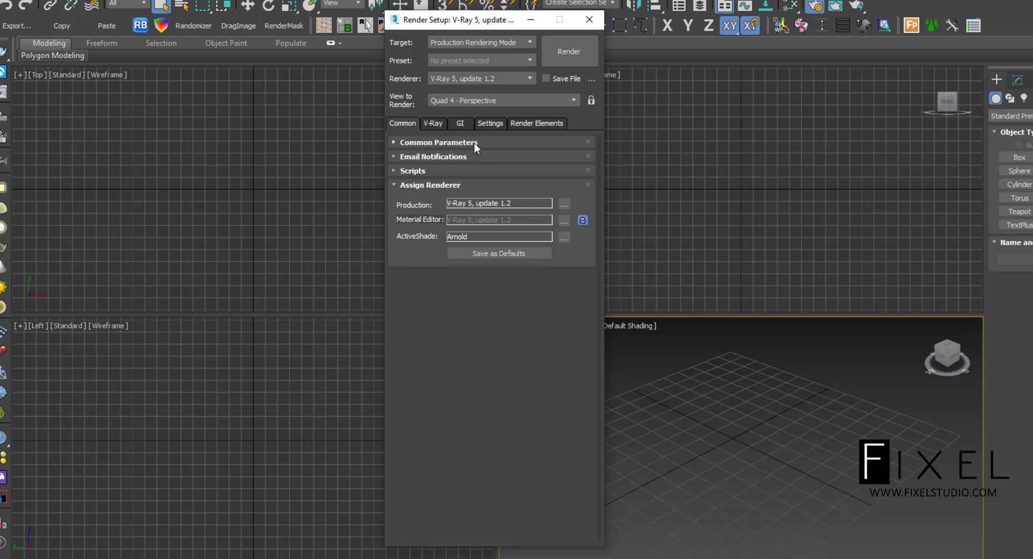
{"action": "left_click", "coordinate": [416, 183]}
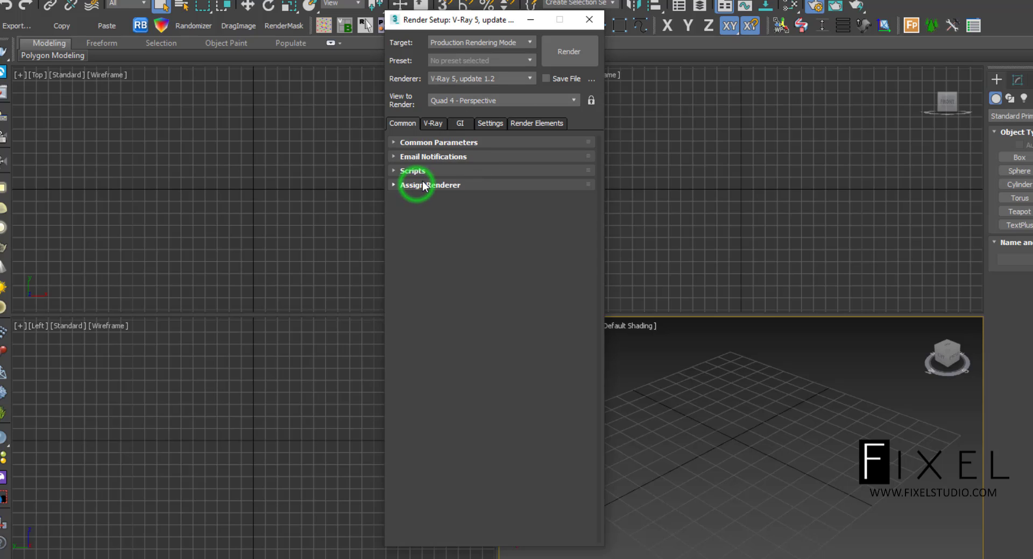
Expand the Frame buffer section of the V-Ray settings and inspect the V-Ray Frame Buffer window before closing it
{"action": "left_click", "coordinate": [431, 125]}
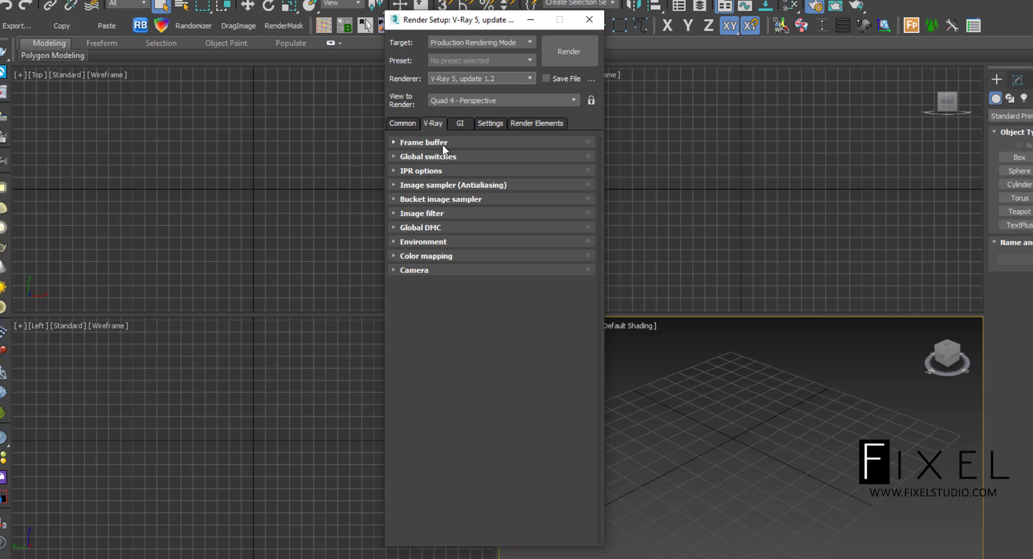
{"action": "left_click", "coordinate": [472, 143]}
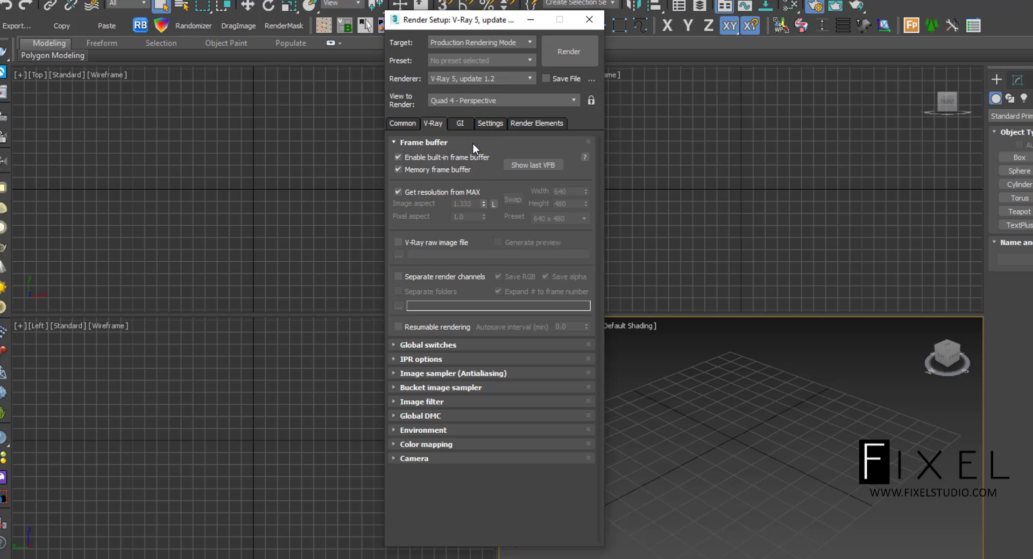
{"action": "left_click", "coordinate": [3, 93]}
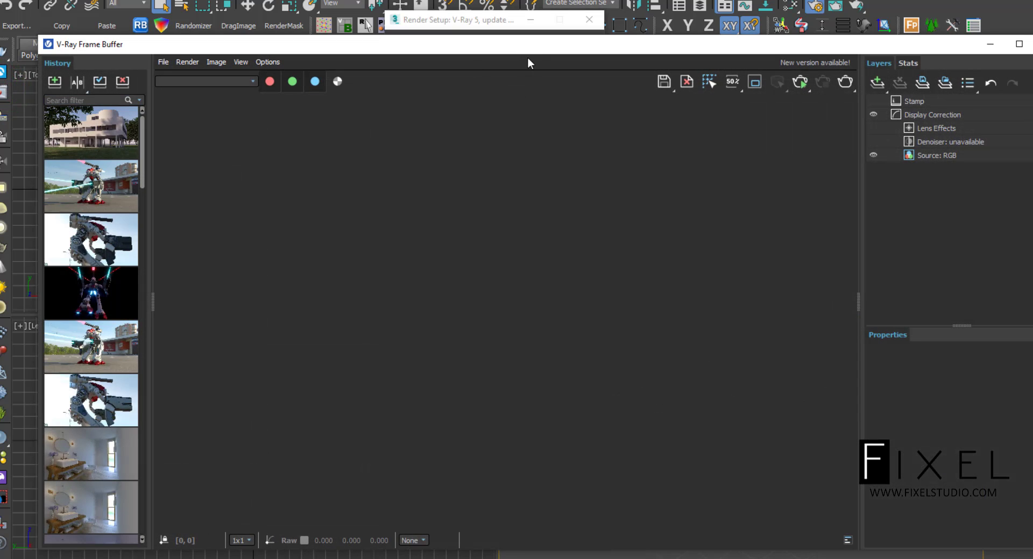
{"action": "left_click_drag", "start_coordinate": [538, 49], "coordinate": [589, 52]}
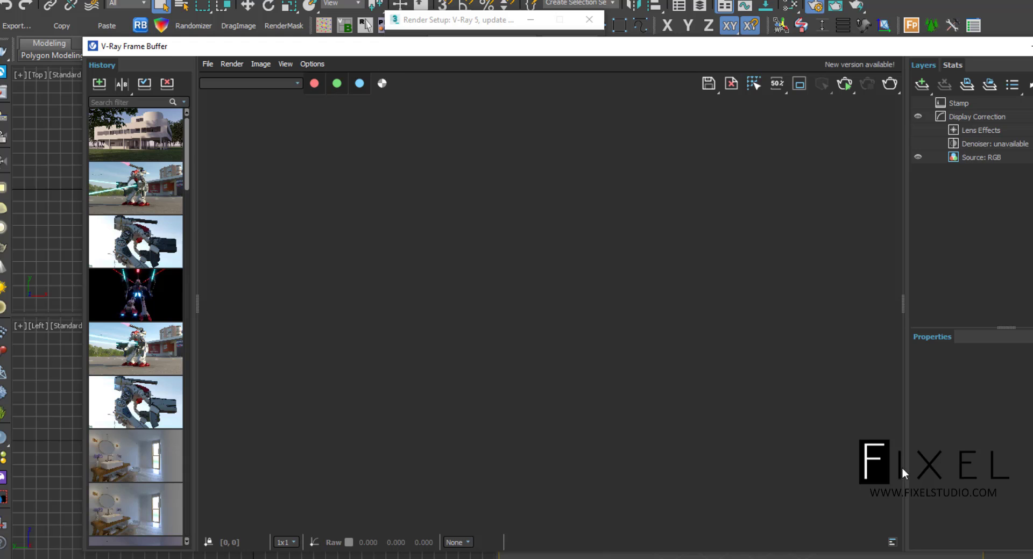
{"action": "left_click", "coordinate": [1026, 46]}
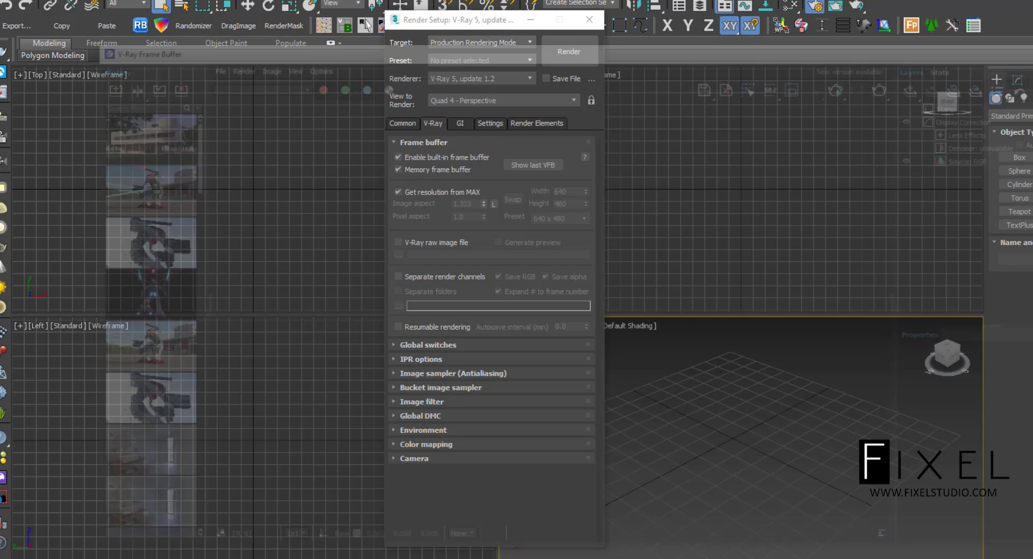
View the native Rendered Frame Window for comparison and close it
{"action": "left_click", "coordinate": [835, 7]}
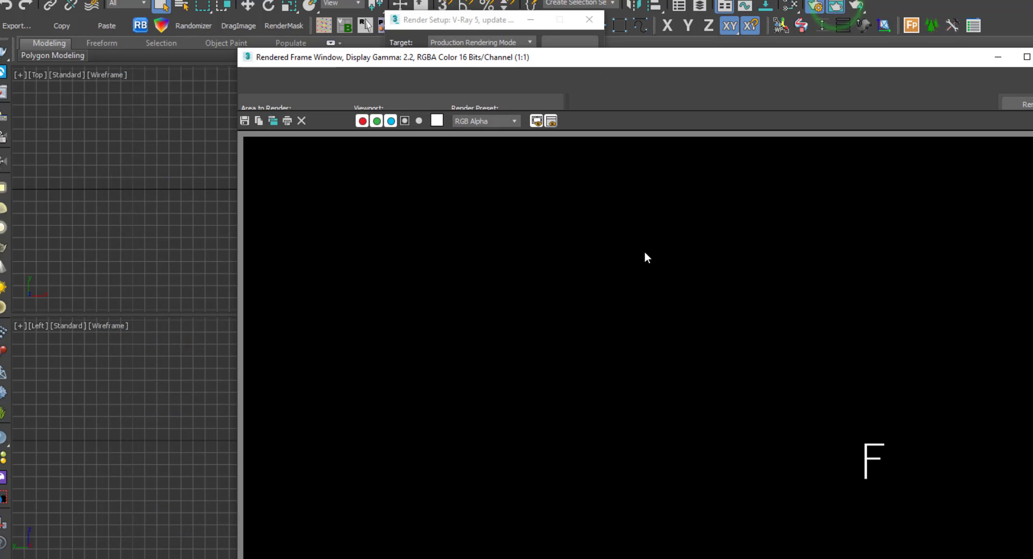
{"action": "left_click", "coordinate": [901, 62]}
{"action": "left_click", "coordinate": [1016, 51]}
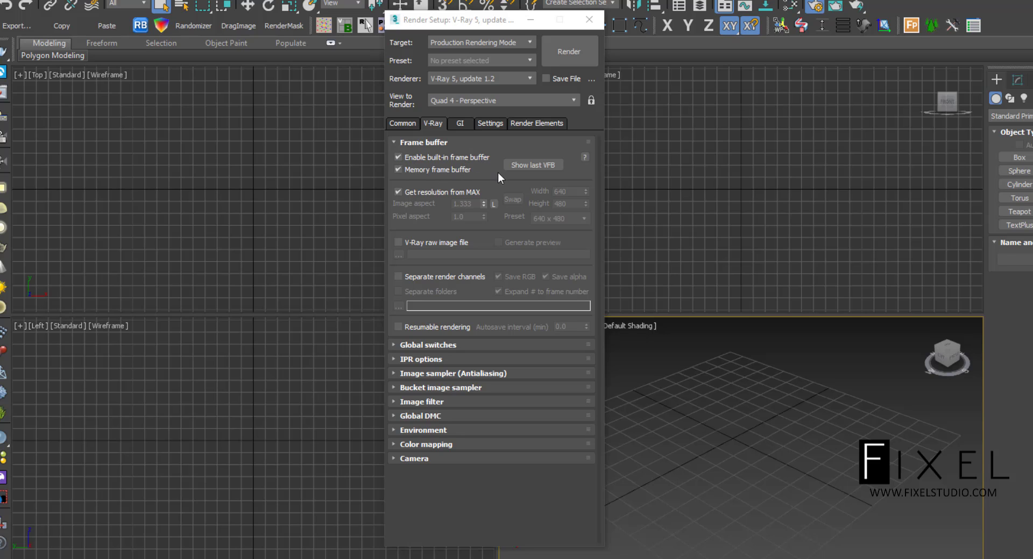
Show the last V-Ray frame buffer from the Frame buffer section and close its window
{"action": "left_click", "coordinate": [552, 165]}
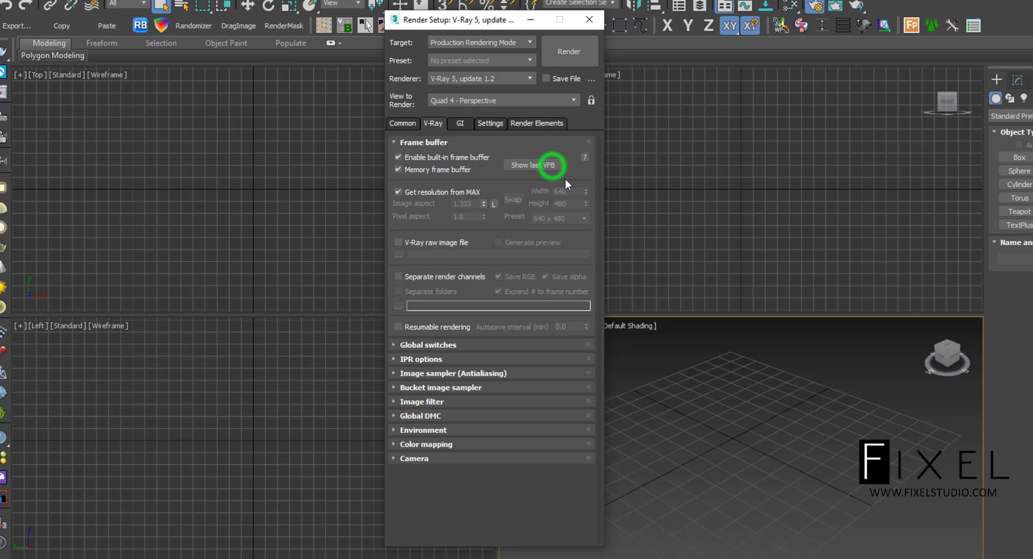
{"action": "left_click", "coordinate": [538, 161]}
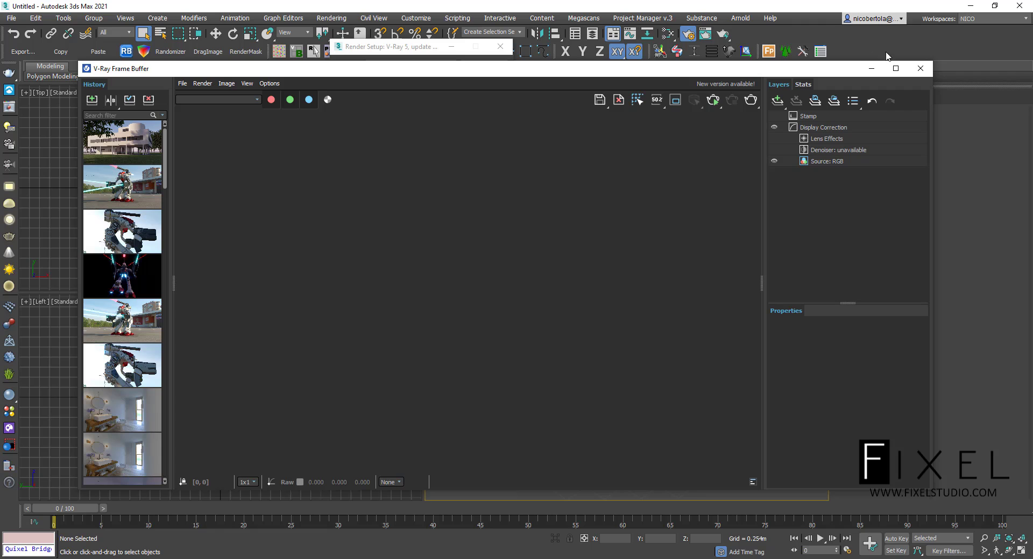
{"action": "left_click", "coordinate": [923, 74]}
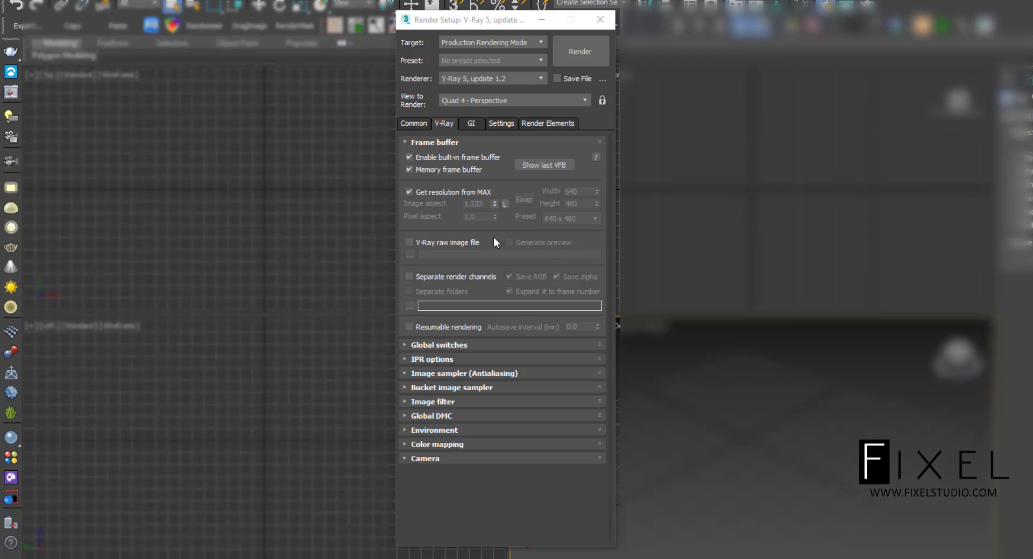
Check the Output Size in Common Parameters that Get resolution from MAX refers to, and return to the V-Ray settings
{"action": "mouse_move", "coordinate": [430, 198]}
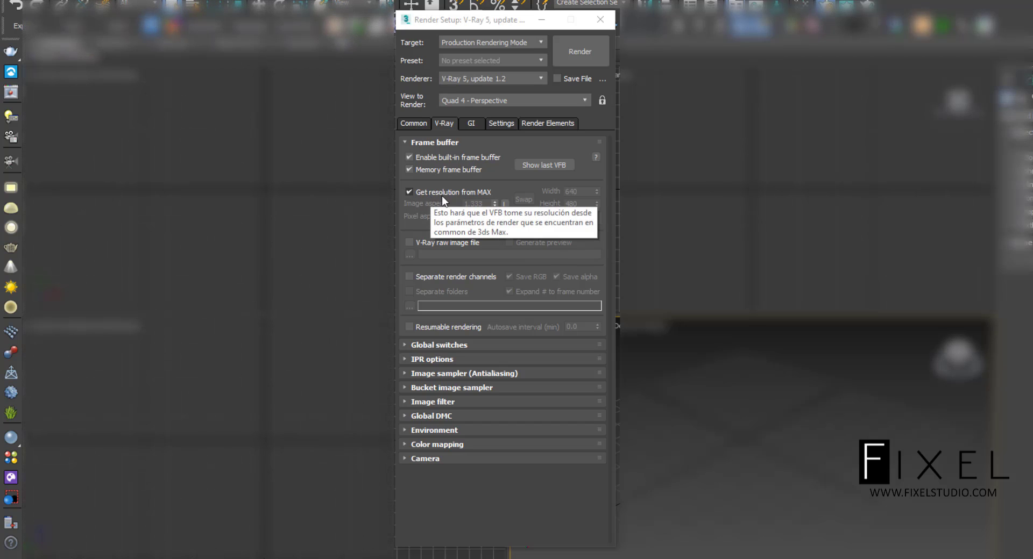
{"action": "left_click", "coordinate": [417, 124]}
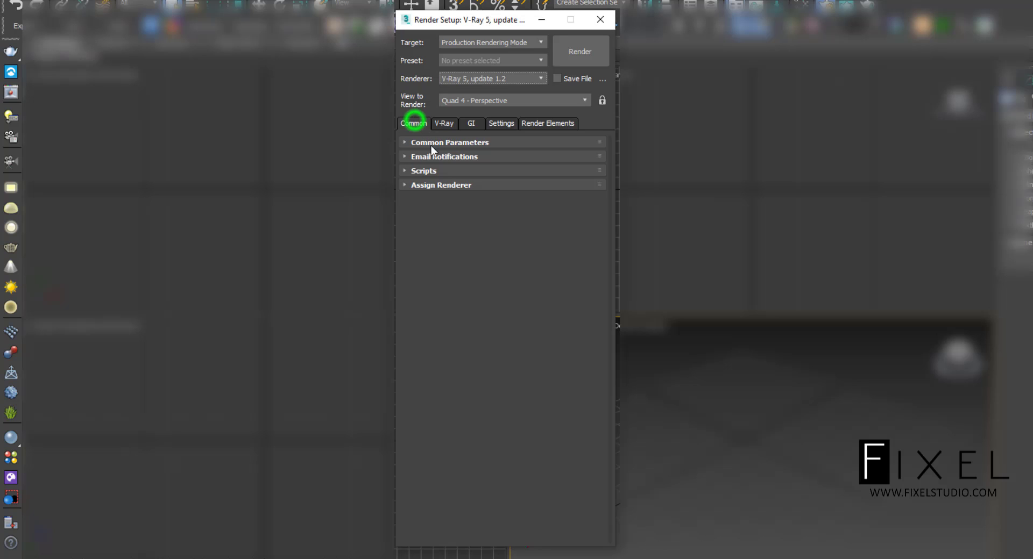
{"action": "left_click", "coordinate": [422, 140]}
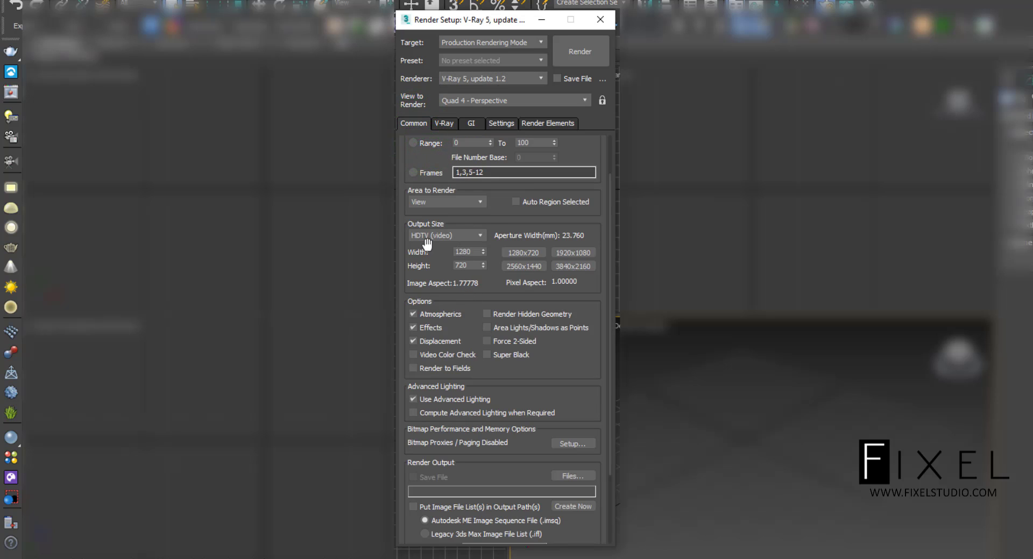
{"action": "scroll", "coordinate": [422, 164], "scroll_direction": "up", "scroll_amount": 3}
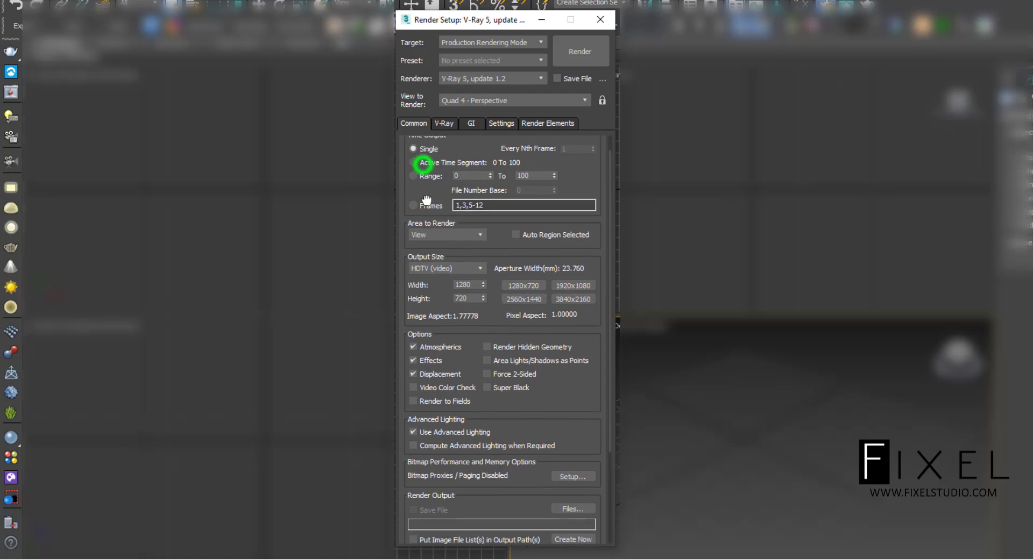
{"action": "left_click", "coordinate": [450, 144]}
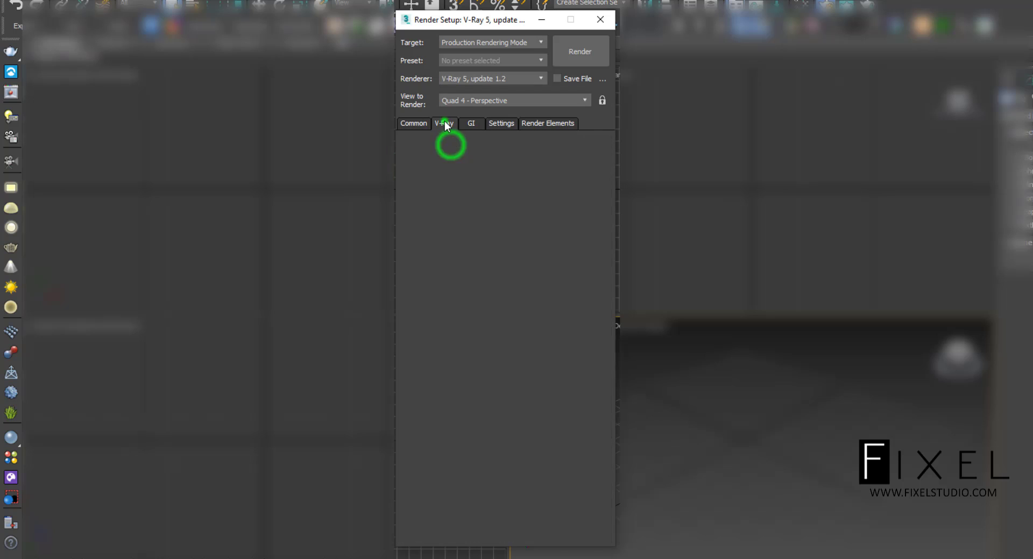
{"action": "left_click", "coordinate": [443, 123]}
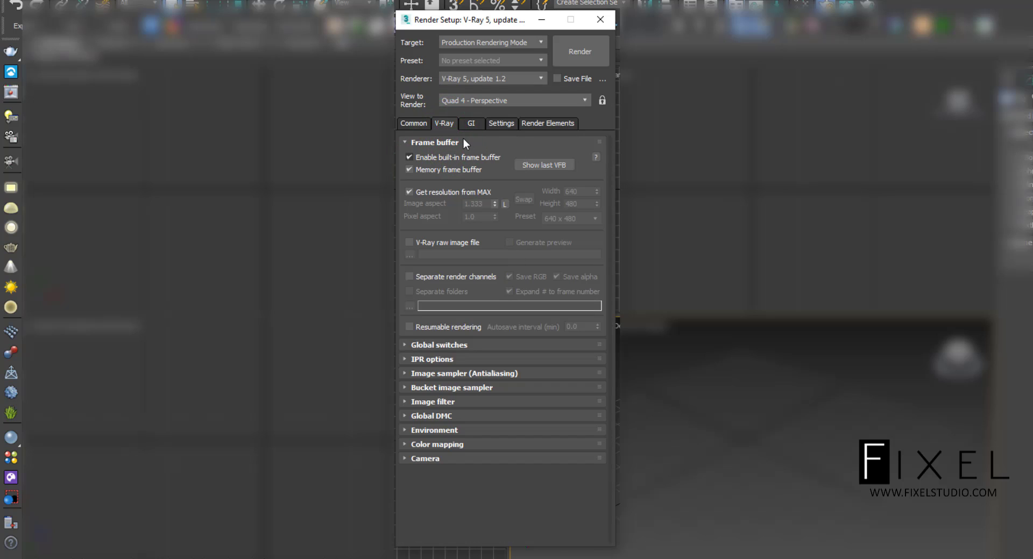
Collapse the Frame buffer section and expand the Global switches section of the V-Ray settings
{"action": "left_click", "coordinate": [444, 143]}
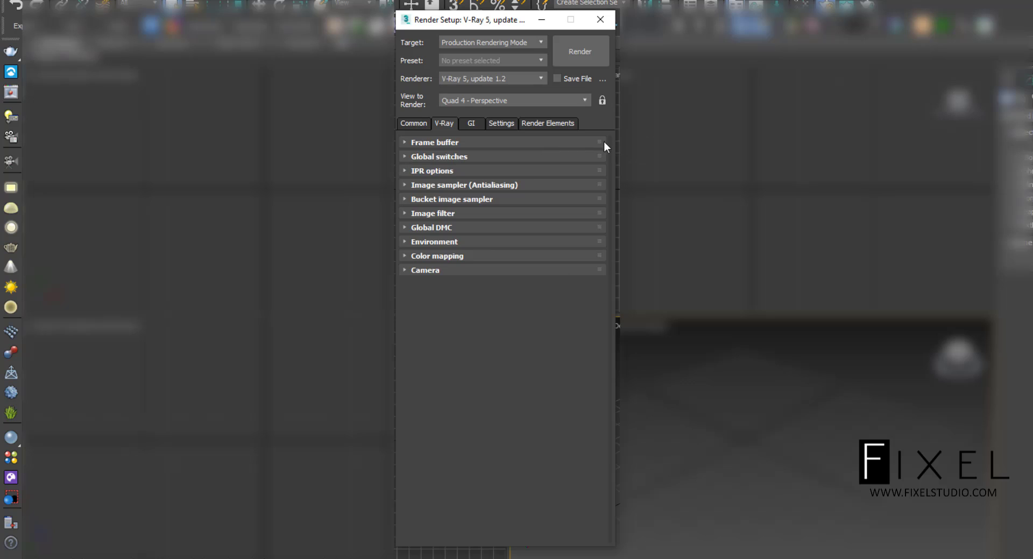
{"action": "left_click", "coordinate": [519, 143]}
{"action": "left_click", "coordinate": [518, 143]}
{"action": "left_click", "coordinate": [427, 156]}
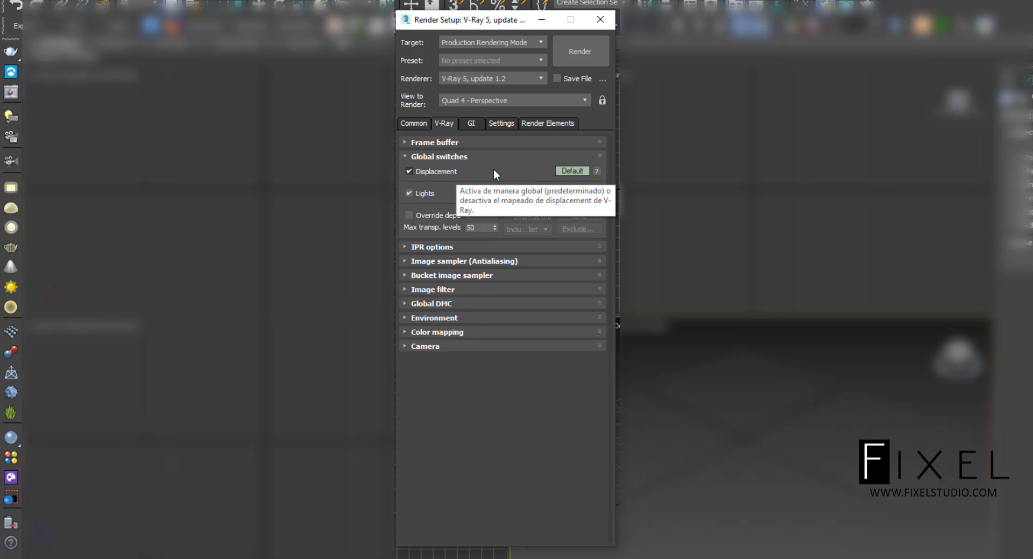
Cycle Global switches through Advanced to Expert mode, switch all V-Ray sections to expert, and reopen the render setup
{"action": "left_click", "coordinate": [583, 171]}
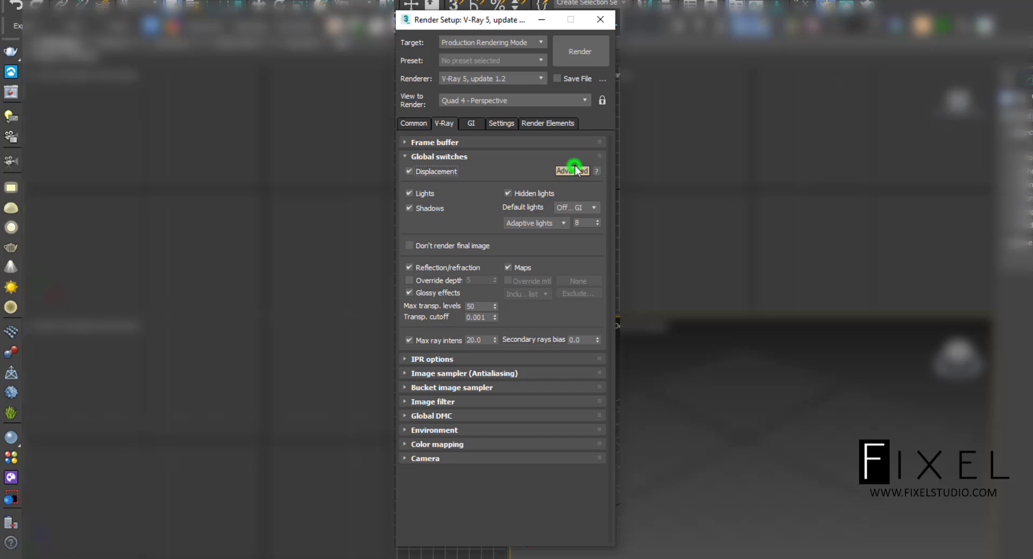
{"action": "left_click", "coordinate": [575, 169]}
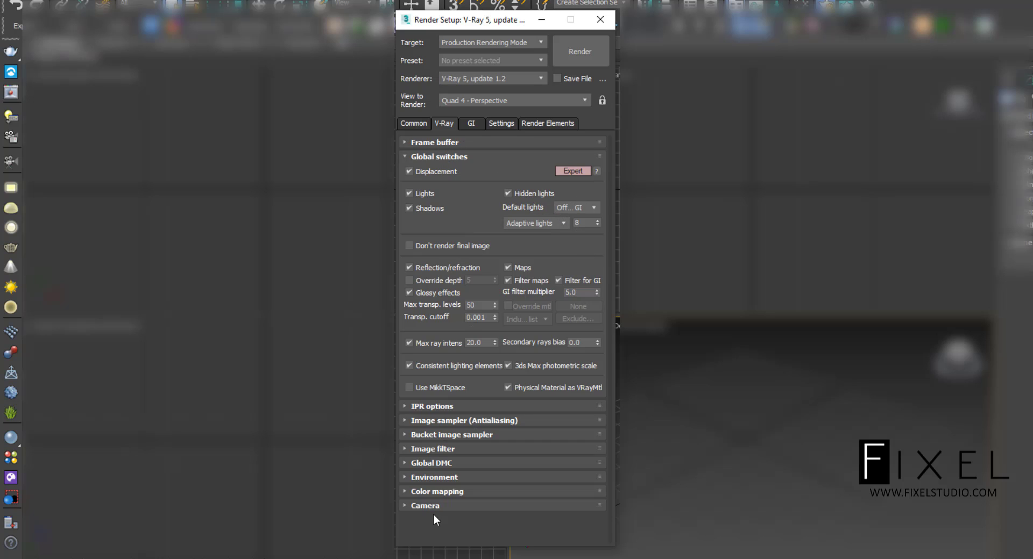
{"action": "left_click", "coordinate": [567, 171]}
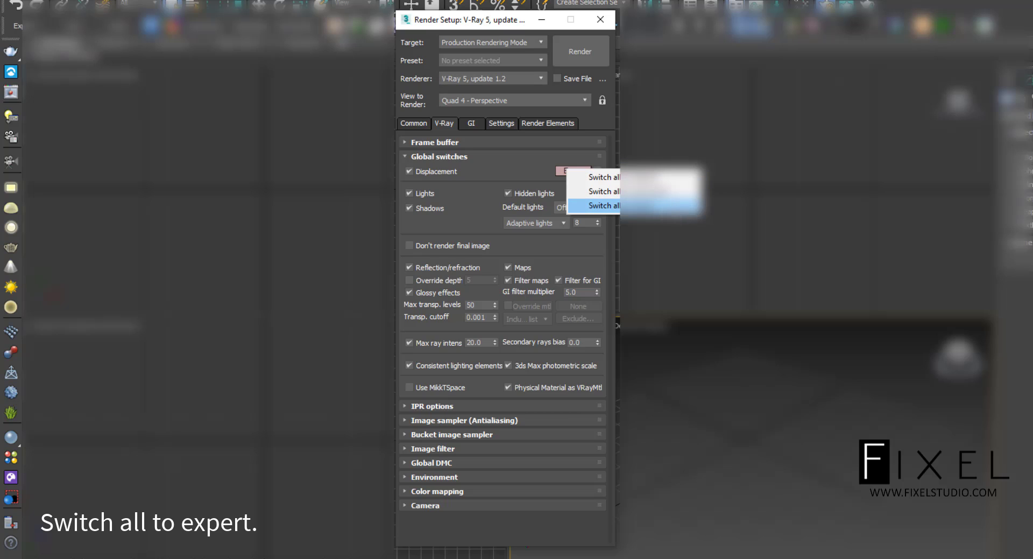
{"action": "left_click", "coordinate": [667, 206]}
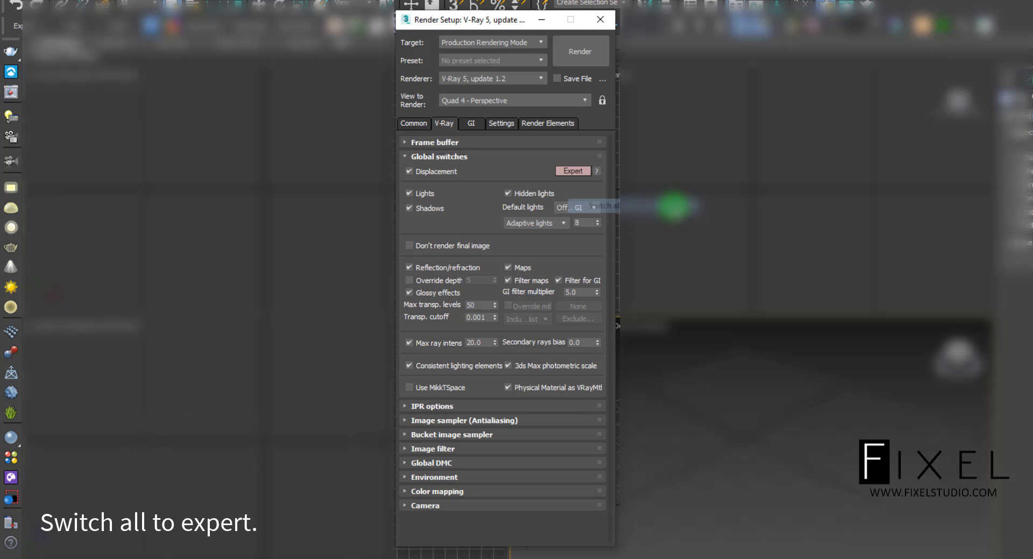
{"action": "left_click", "coordinate": [600, 20]}
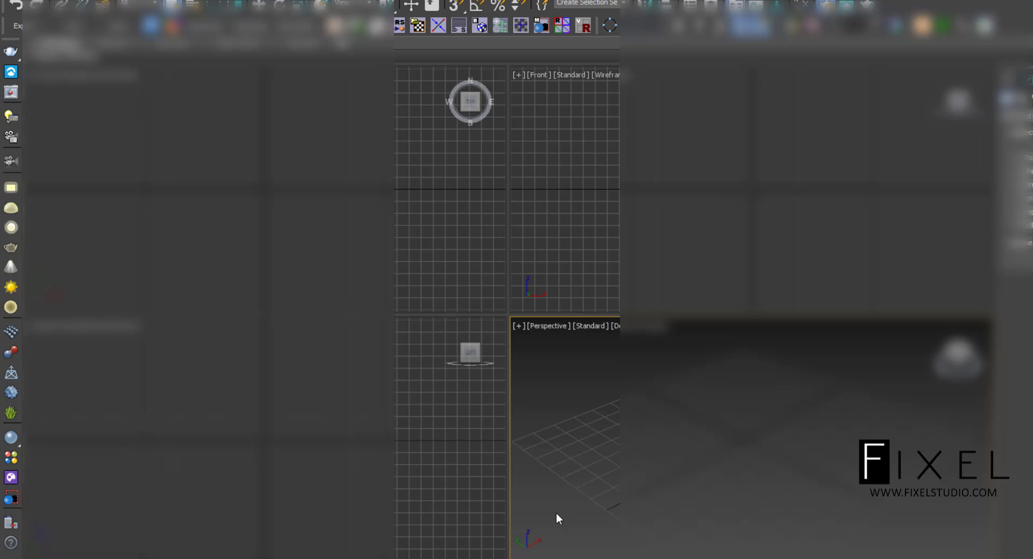
{"action": "key", "text": "F10"}
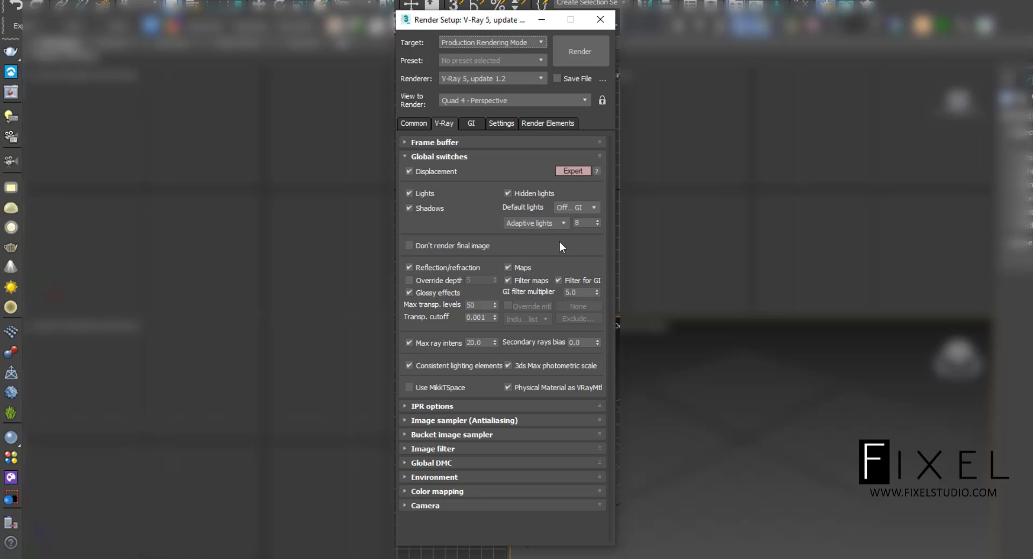
Examine the light evaluation methods available in Global switches, keeping Adaptive lights
{"action": "left_click", "coordinate": [566, 221]}
{"action": "left_click", "coordinate": [566, 222]}
{"action": "left_click", "coordinate": [566, 222]}
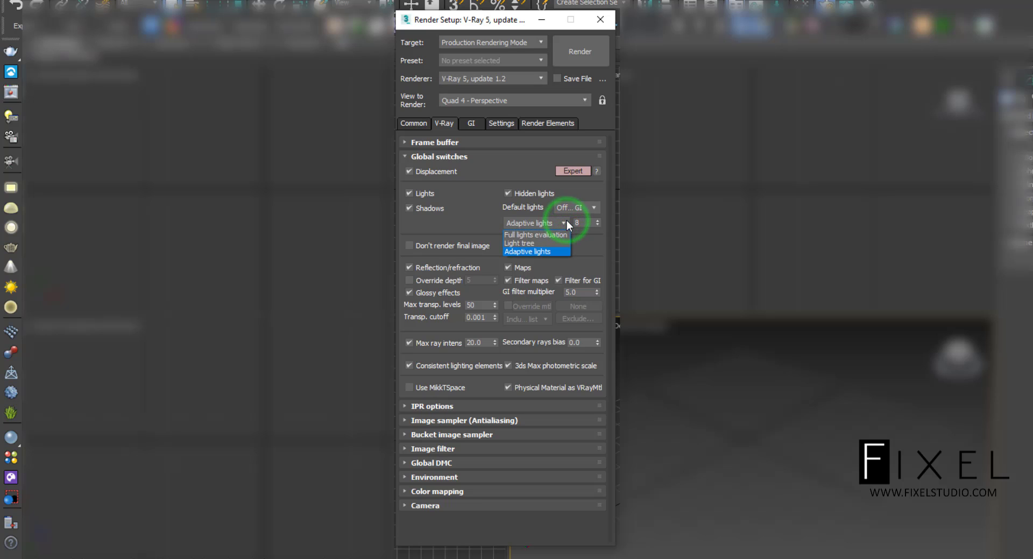
{"action": "left_click", "coordinate": [566, 221]}
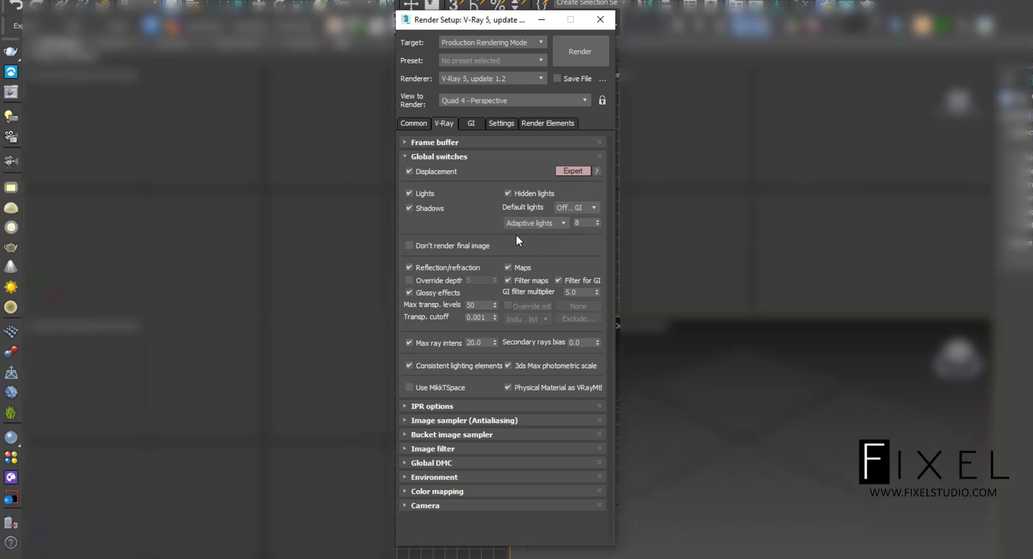
Try the Don't render final image option in Global switches and turn it back off
{"action": "left_click", "coordinate": [478, 245]}
{"action": "left_click", "coordinate": [479, 243]}
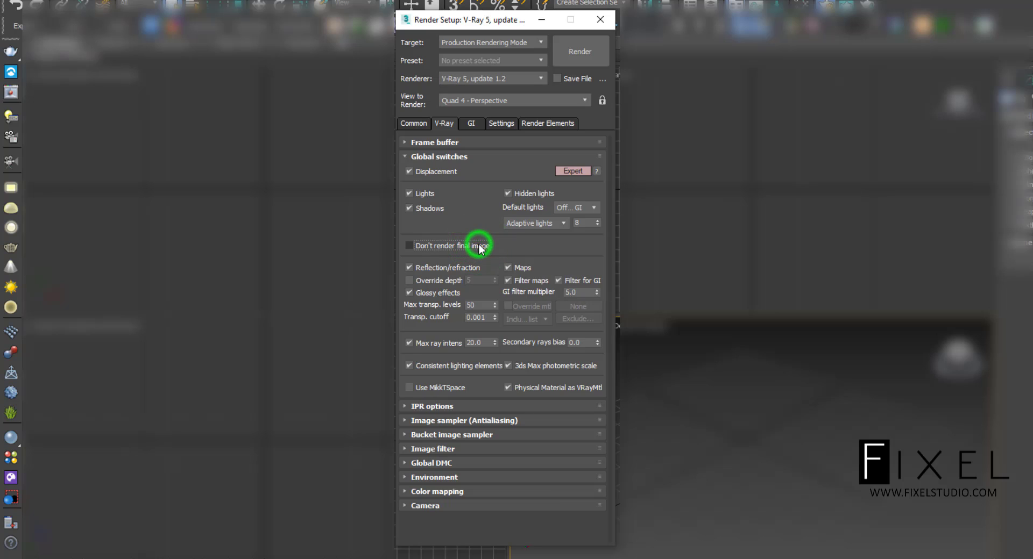
{"action": "left_click", "coordinate": [479, 244]}
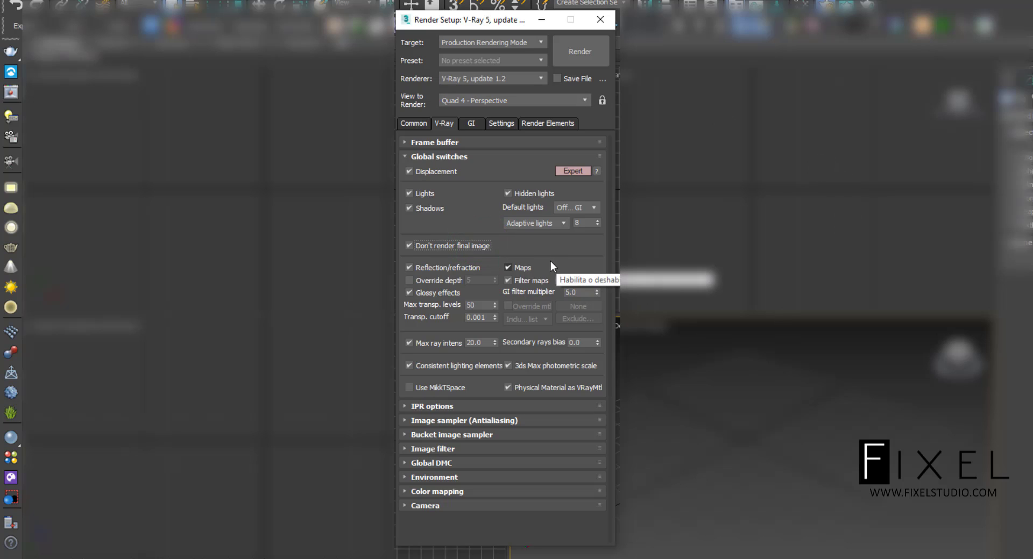
{"action": "left_click", "coordinate": [472, 247]}
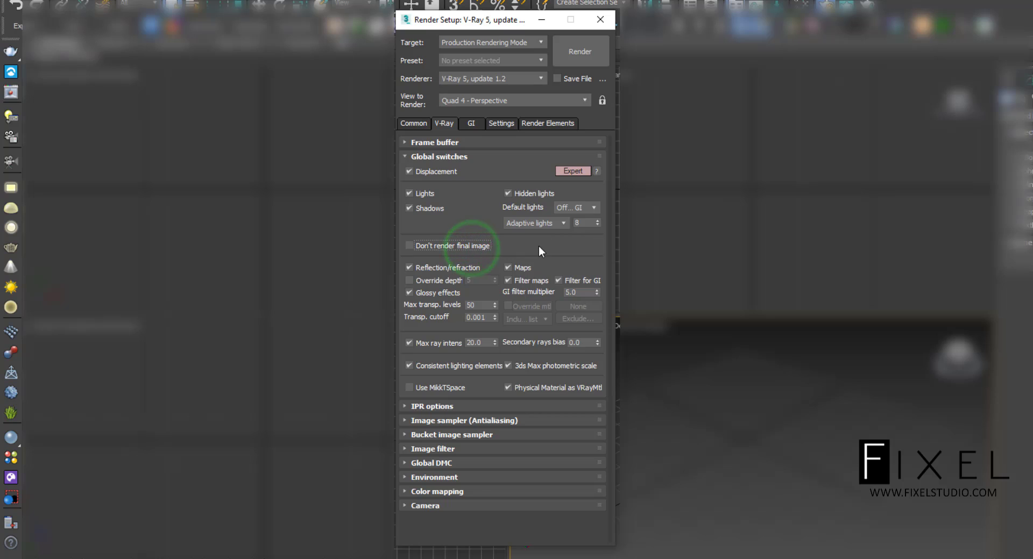
Enable Override mtl in Global switches and inspect its override material settings for preserved and ignored properties
{"action": "left_click", "coordinate": [539, 246]}
{"action": "left_click", "coordinate": [509, 305]}
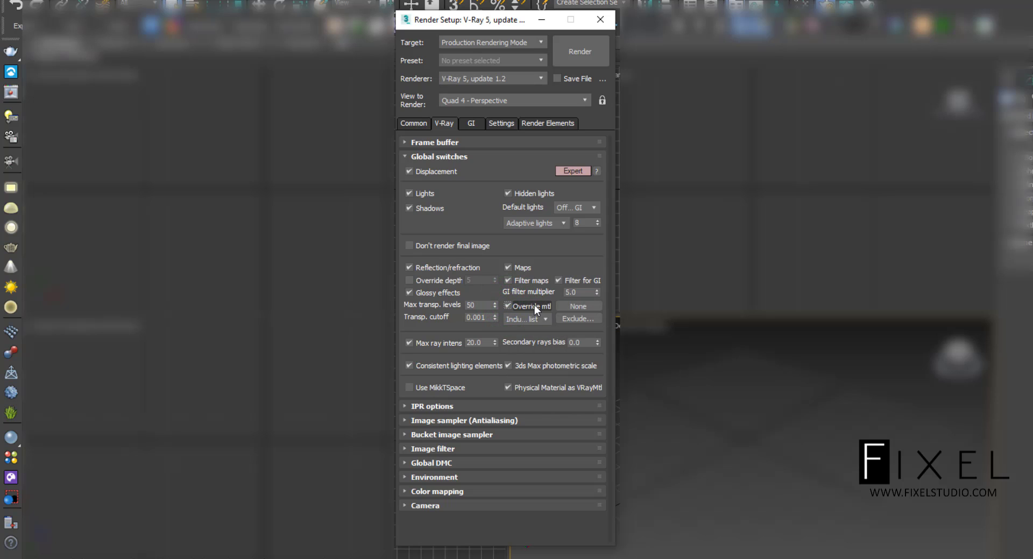
{"action": "left_click", "coordinate": [534, 305]}
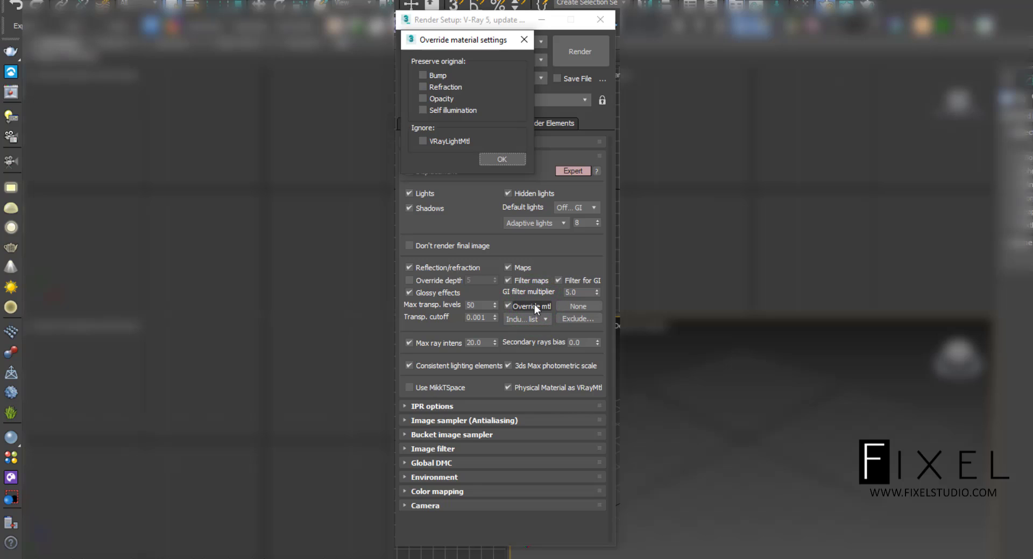
{"action": "left_click", "coordinate": [502, 158]}
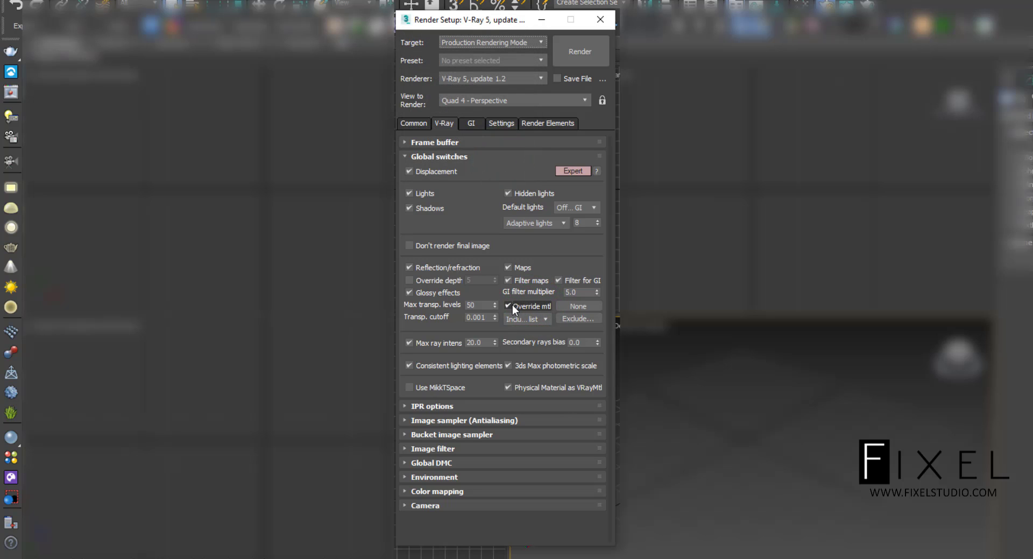
{"action": "left_click", "coordinate": [572, 308]}
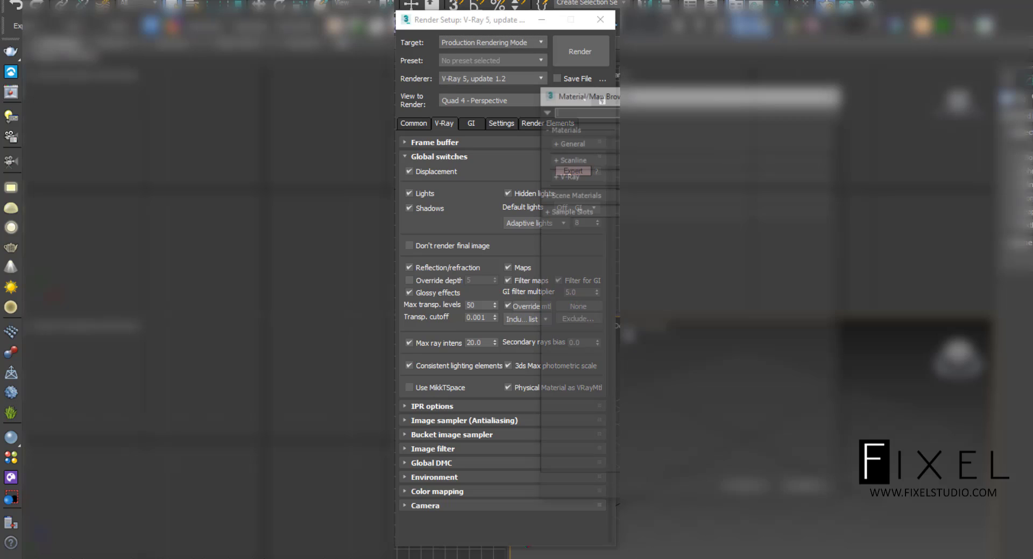
{"action": "left_click_drag", "start_coordinate": [651, 96], "coordinate": [760, 81]}
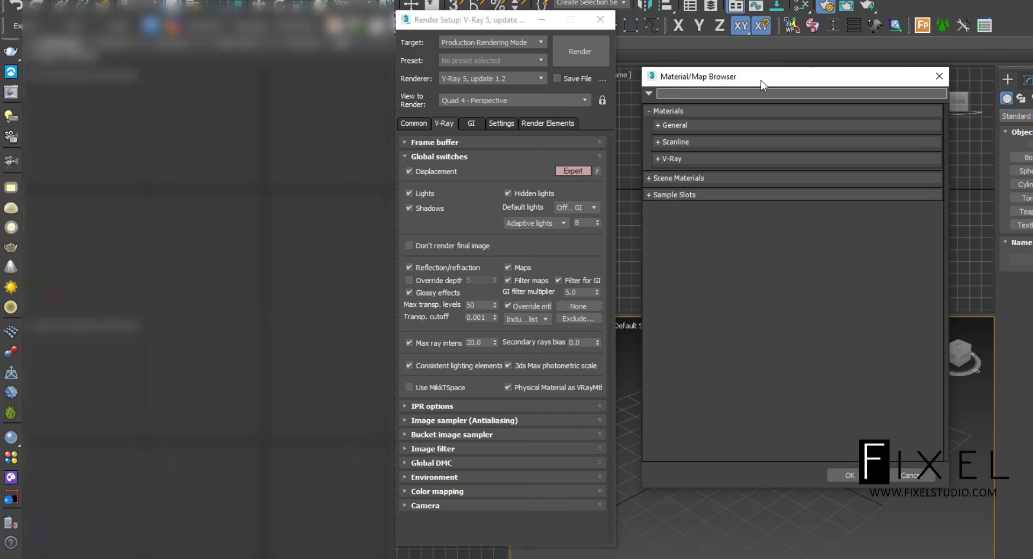
{"action": "left_click", "coordinate": [939, 78]}
Open the Slate Material Editor and assign the FIXEL override material to the Override mtl slot
{"action": "left_click", "coordinate": [801, 6]}
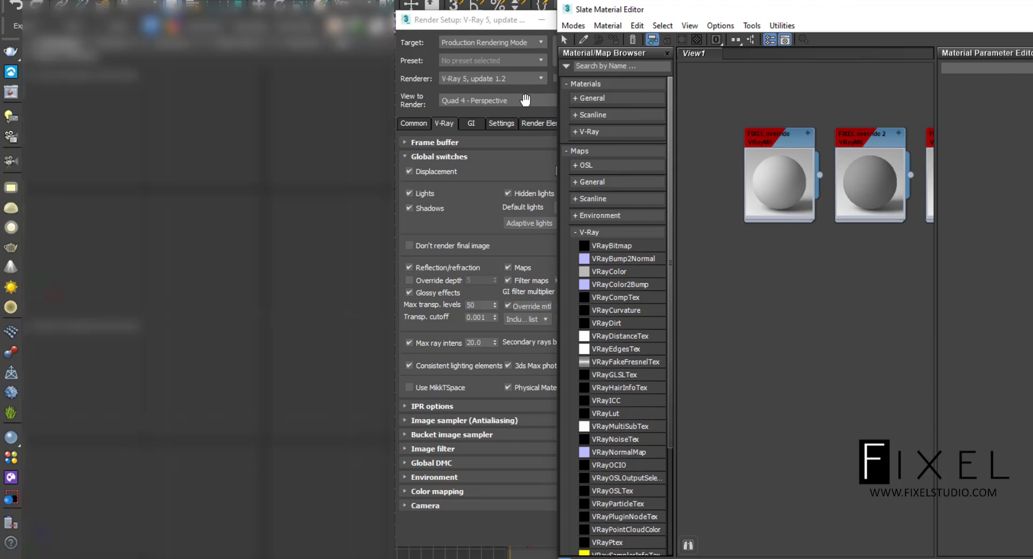
{"action": "middle_click_drag", "start_coordinate": [525, 100], "coordinate": [528, 98]}
{"action": "left_click_drag", "start_coordinate": [750, 11], "coordinate": [818, 7]}
{"action": "scroll", "coordinate": [860, 112], "scroll_direction": "up", "scroll_amount": 1}
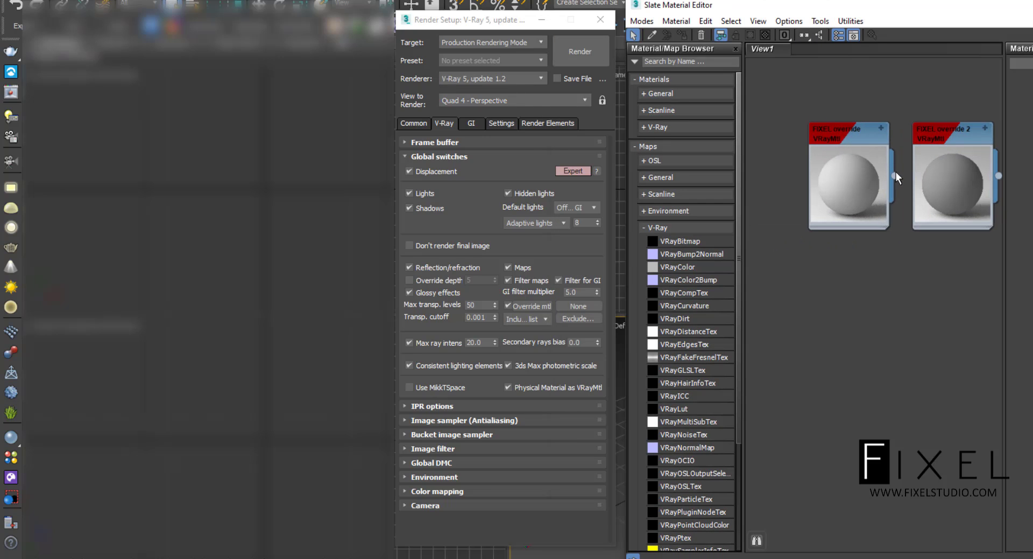
{"action": "left_click_drag", "start_coordinate": [894, 176], "coordinate": [587, 304]}
{"action": "left_click", "coordinate": [484, 323]}
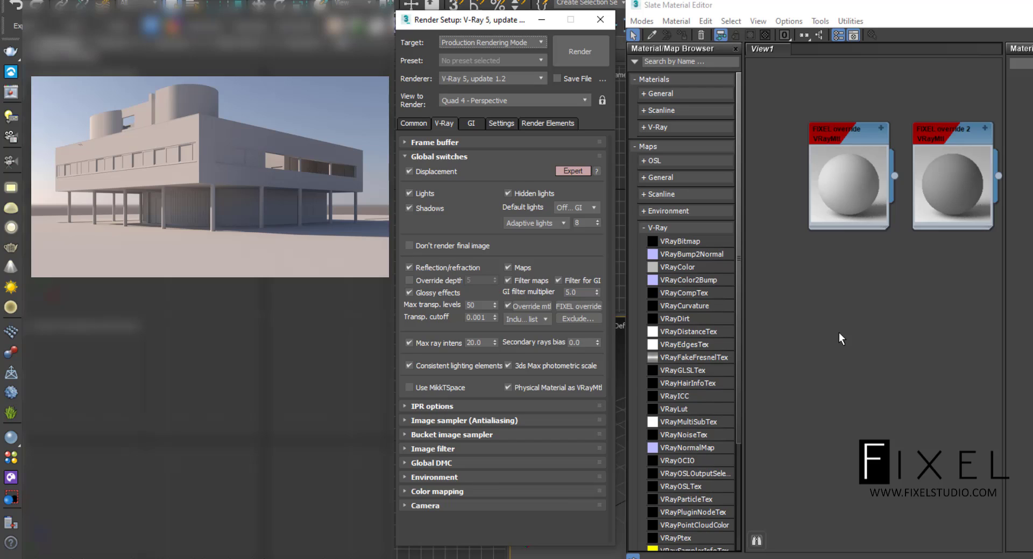
Toggle Override mtl off and back on, and inspect the override's Exclude/Include object list
{"action": "left_click", "coordinate": [508, 305]}
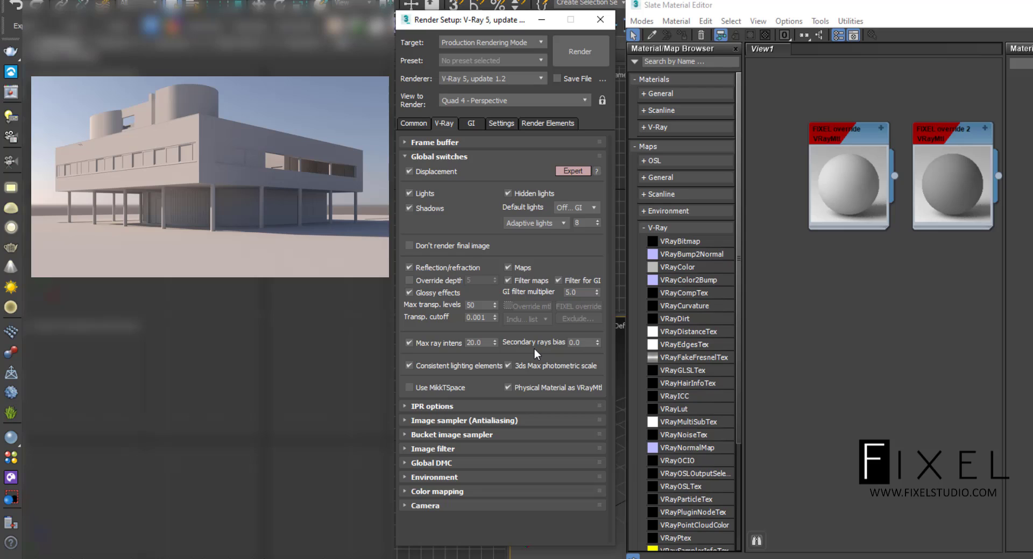
{"action": "left_click", "coordinate": [507, 305]}
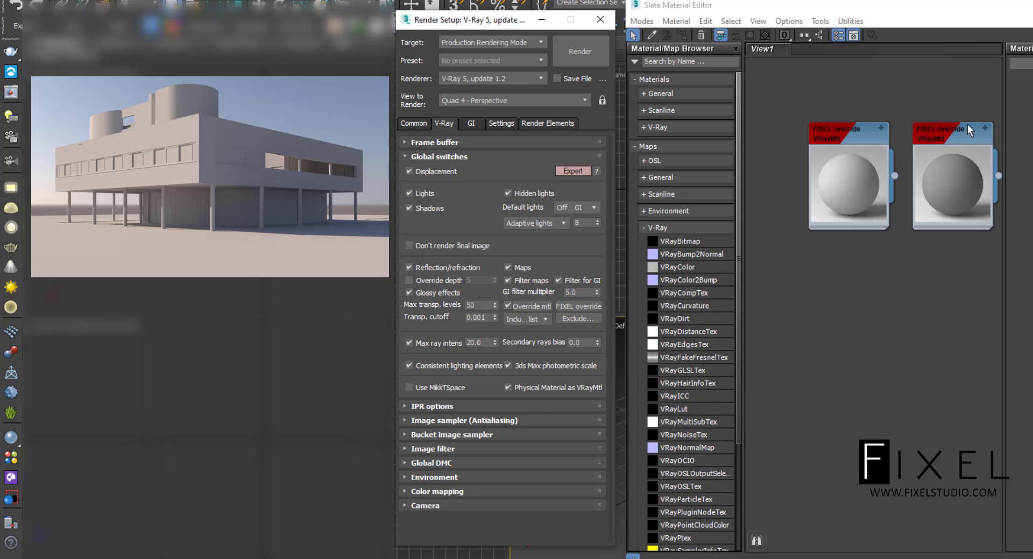
{"action": "left_click", "coordinate": [867, 135]}
{"action": "left_click", "coordinate": [941, 127]}
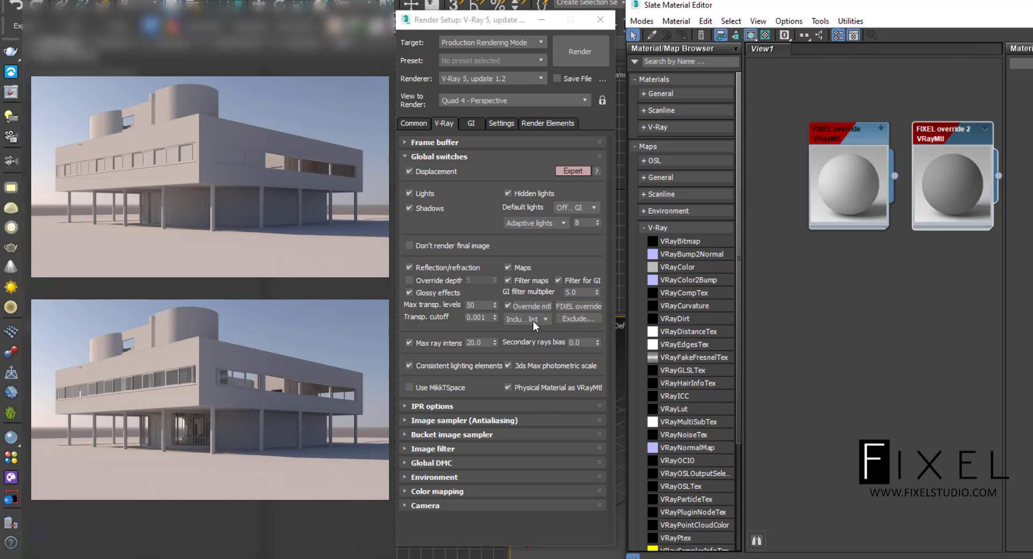
{"action": "left_click", "coordinate": [573, 320]}
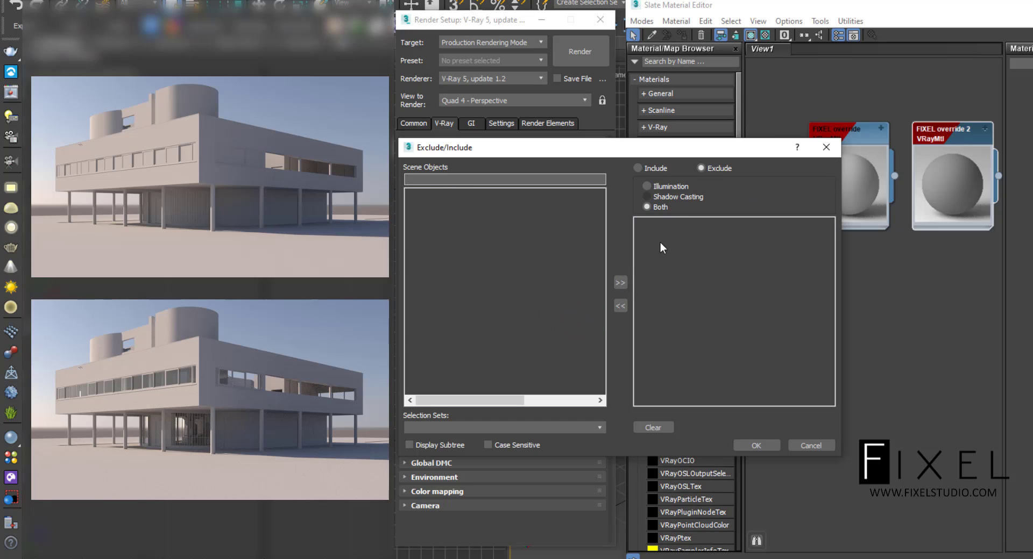
{"action": "left_click", "coordinate": [823, 445]}
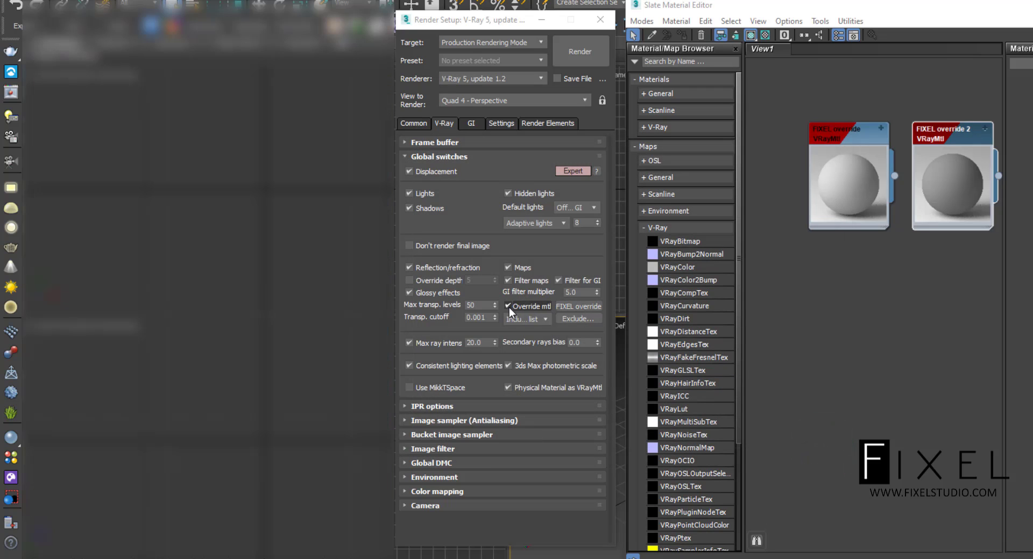
Turn off Override mtl in Global switches and close the Slate Material Editor
{"action": "left_click", "coordinate": [508, 306]}
{"action": "left_click", "coordinate": [508, 307]}
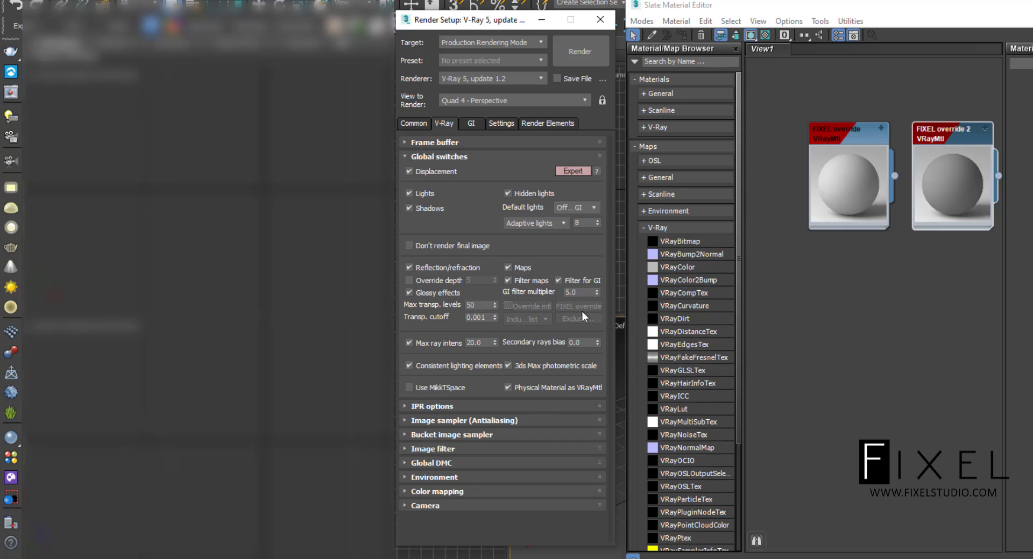
{"action": "left_click", "coordinate": [583, 342]}
{"action": "left_click", "coordinate": [810, 399]}
{"action": "key", "text": "m"}
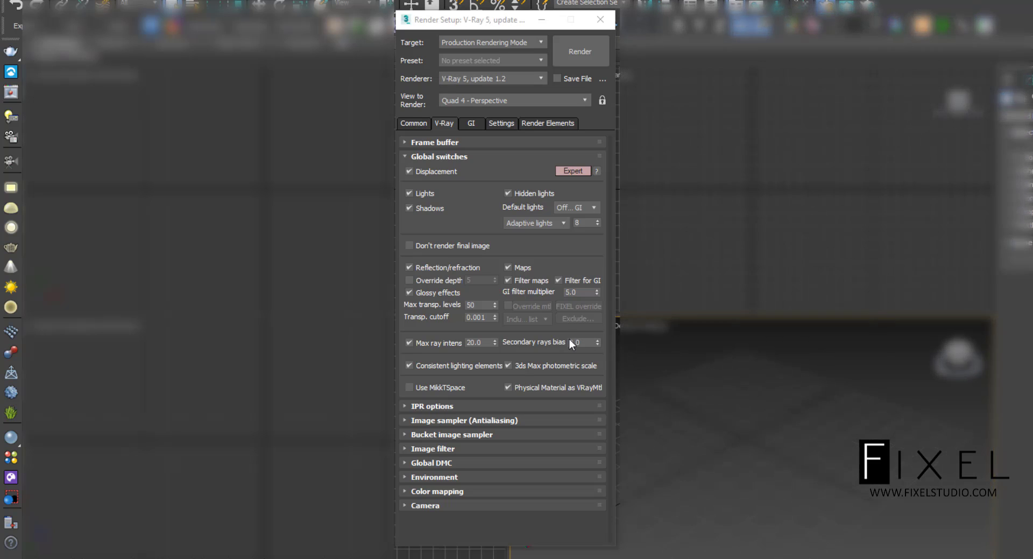
Set the Secondary rays bias in Global switches to 0.001
{"action": "mouse_move", "coordinate": [586, 339]}
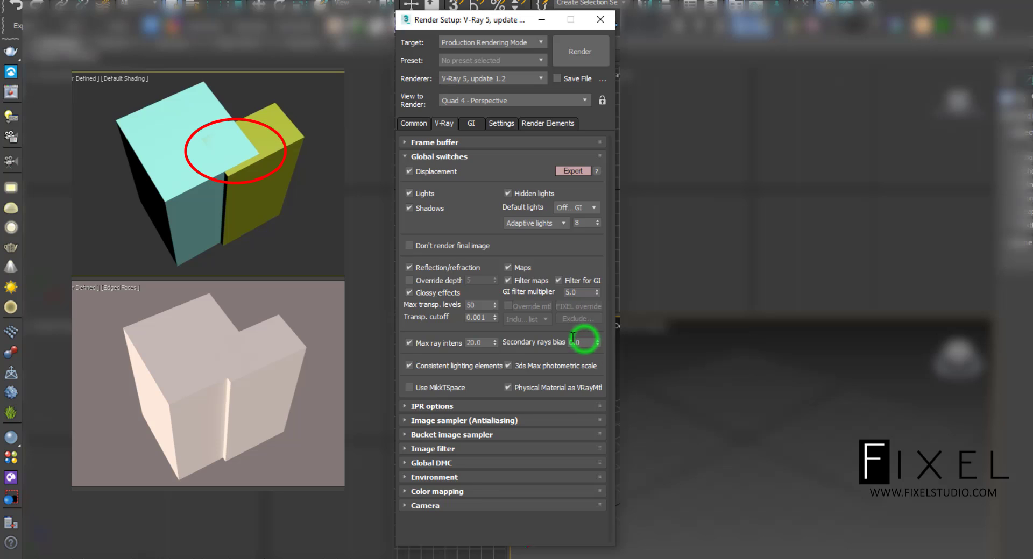
{"action": "left_click", "coordinate": [587, 342]}
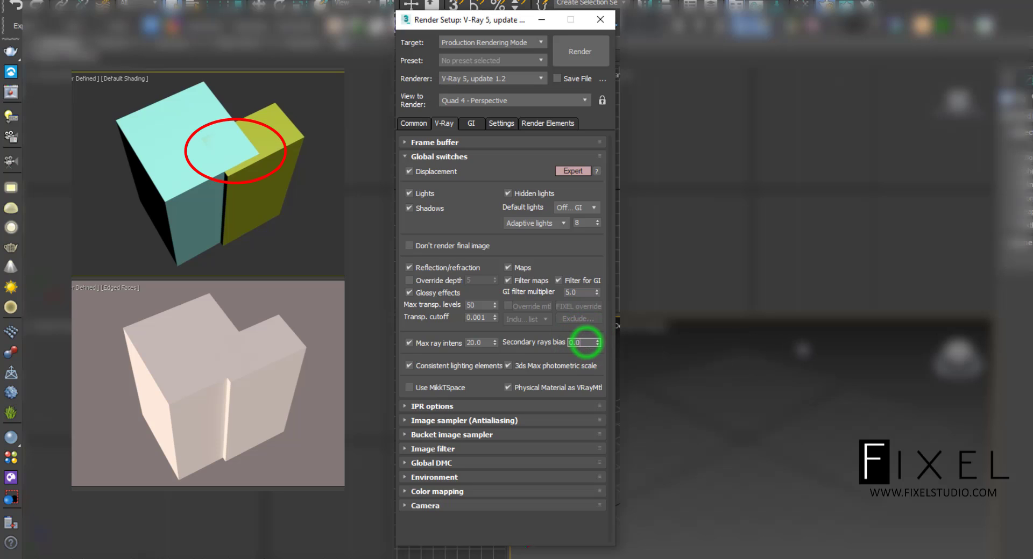
{"action": "type", "text": "1"}
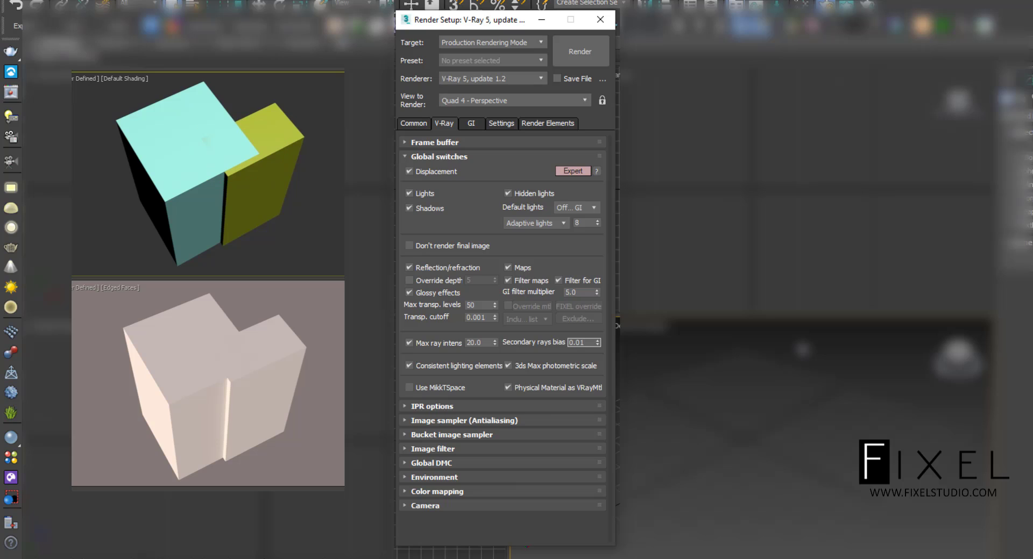
{"action": "type", "text": "01"}
{"action": "key", "text": "Return"}
{"action": "left_click", "coordinate": [582, 342]}
{"action": "mouse_move", "coordinate": [574, 339]}
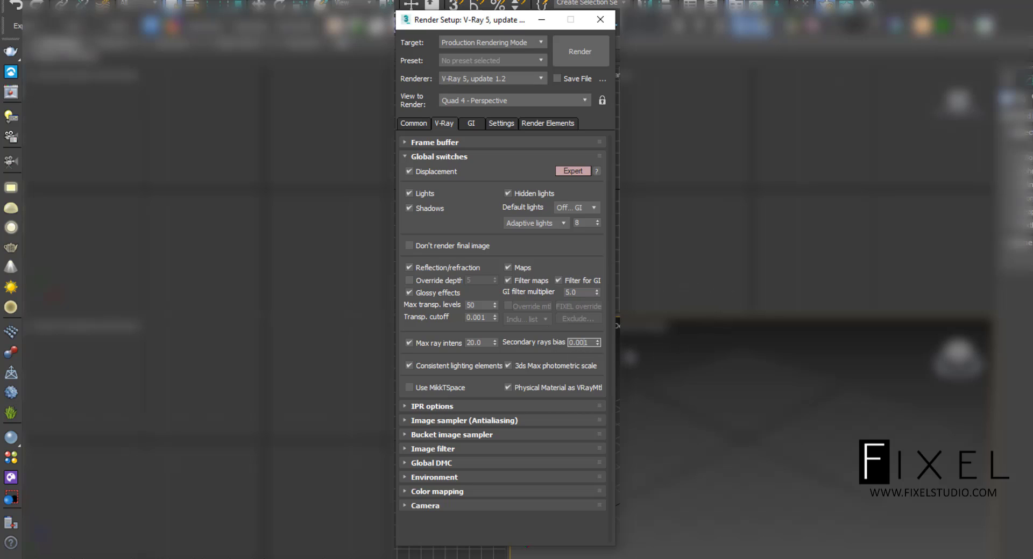
Collapse Global switches, expand IPR options, and run a brief IPR test with the V-Ray Frame Buffer
{"action": "left_click", "coordinate": [458, 157]}
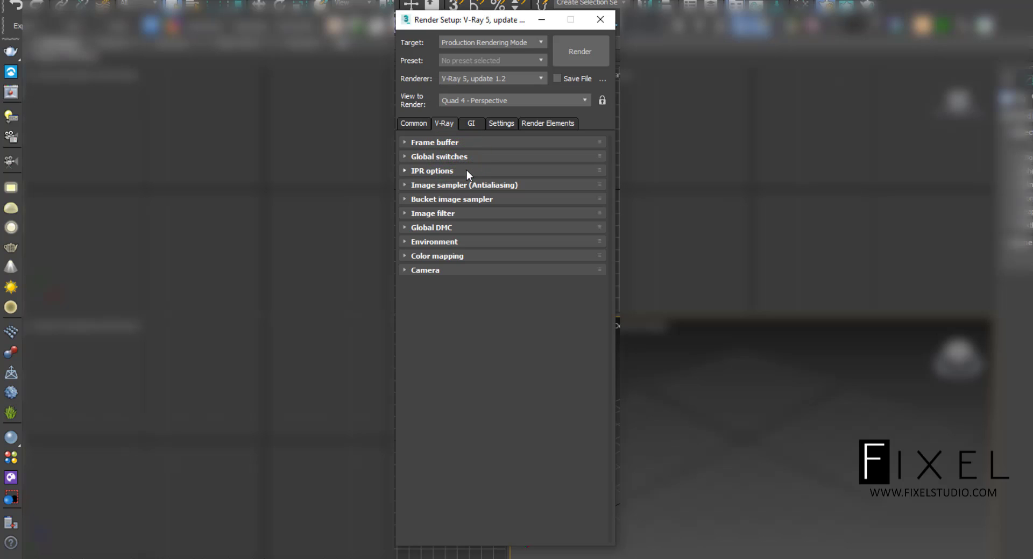
{"action": "left_click", "coordinate": [466, 171]}
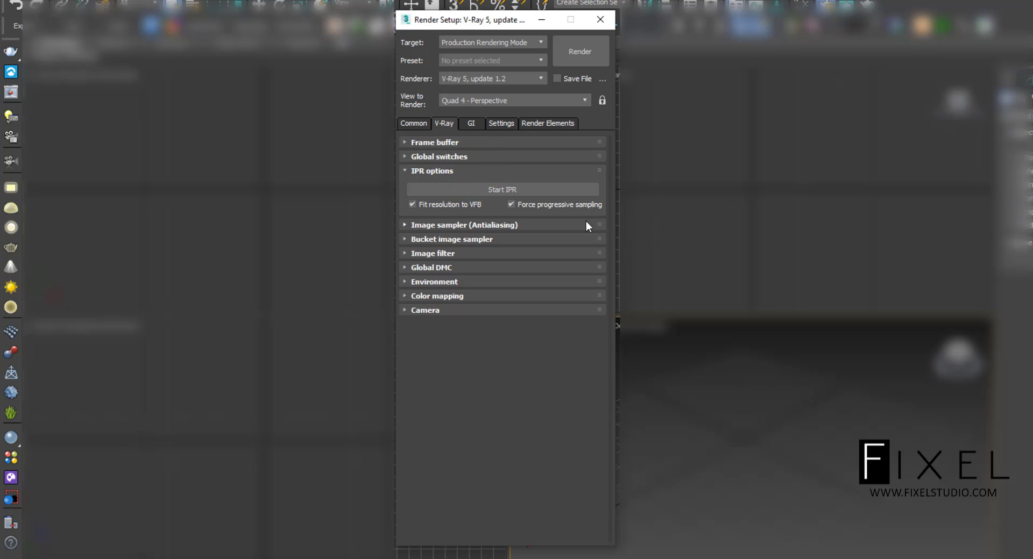
{"action": "left_click", "coordinate": [528, 194]}
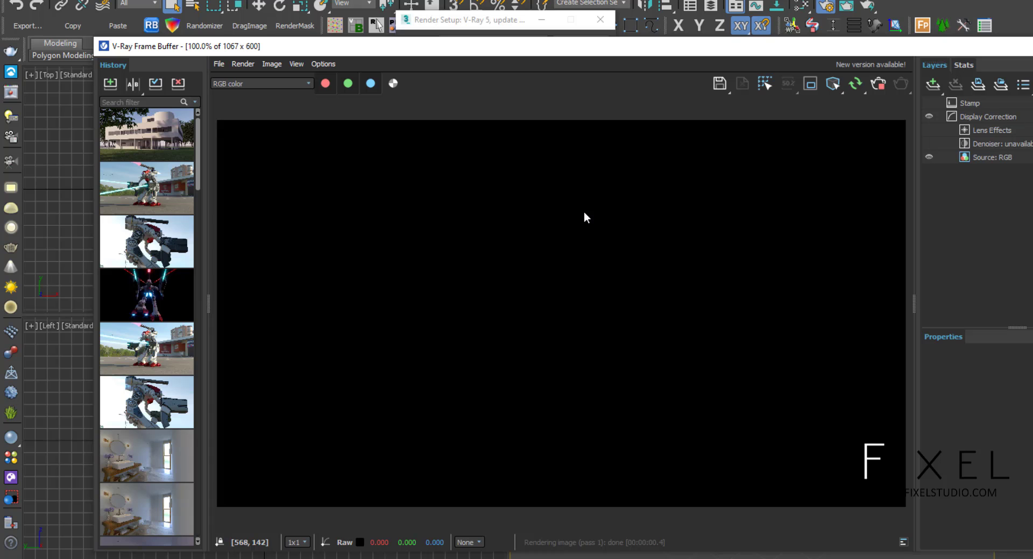
{"action": "left_click", "coordinate": [876, 85]}
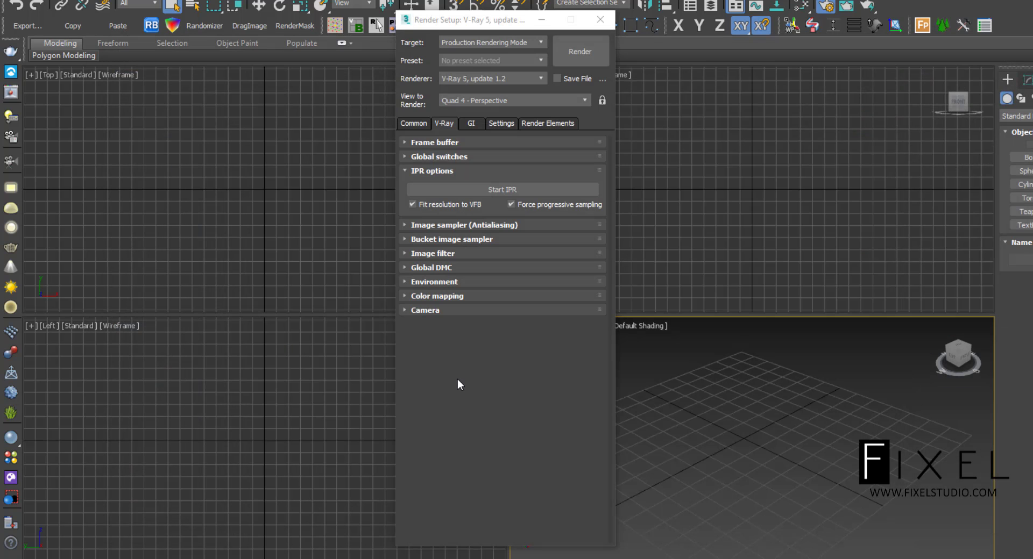
{"action": "left_click", "coordinate": [11, 94]}
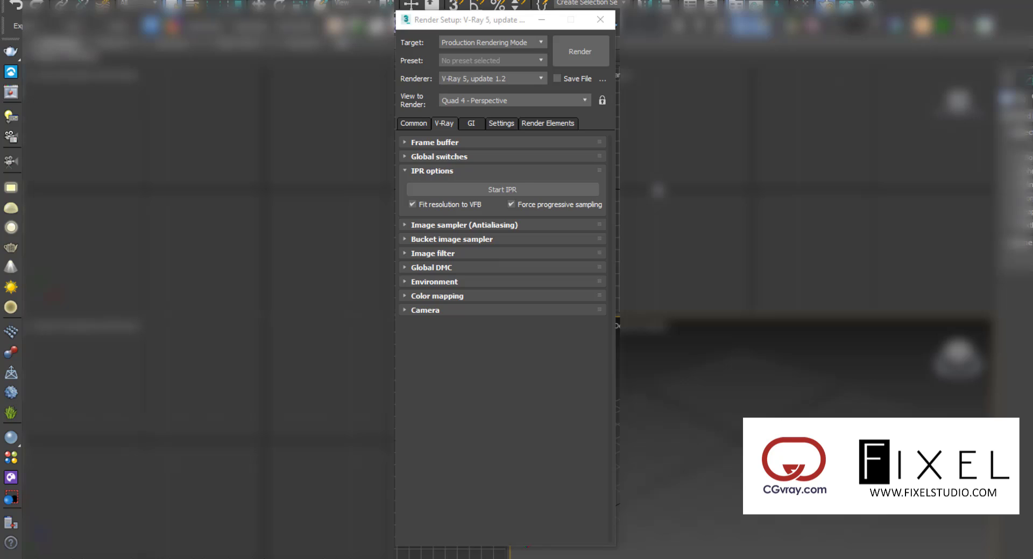
Move the sun light along negative Y in the Top viewport while the camera view renders interactively
{"action": "left_click", "coordinate": [361, 262]}
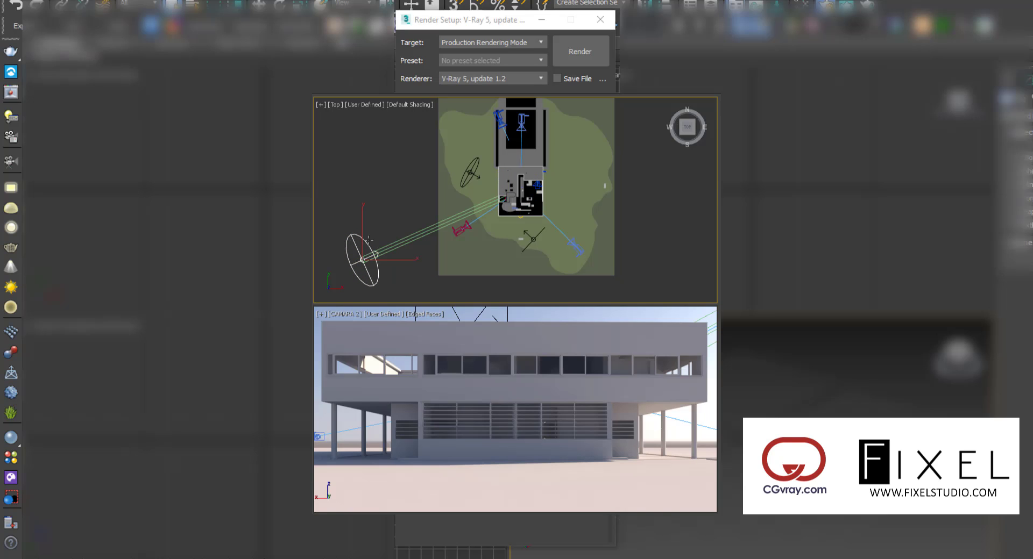
{"action": "left_click_drag", "start_coordinate": [368, 239], "coordinate": [381, 273]}
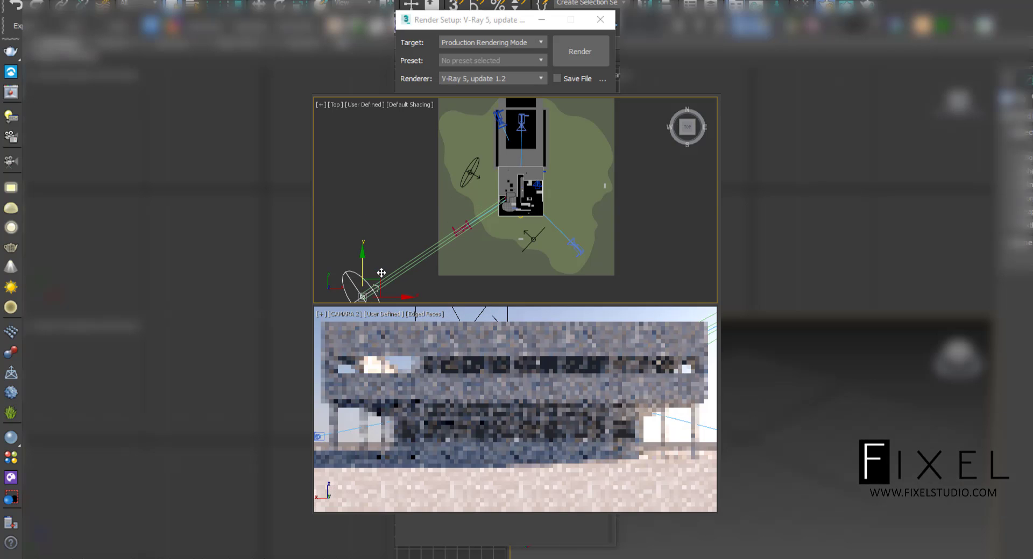
Try raising the building along Z in the CAMARA 2 viewport, and undo the move
{"action": "left_click", "coordinate": [506, 196]}
{"action": "scroll", "coordinate": [505, 195], "scroll_direction": "up", "scroll_amount": 3}
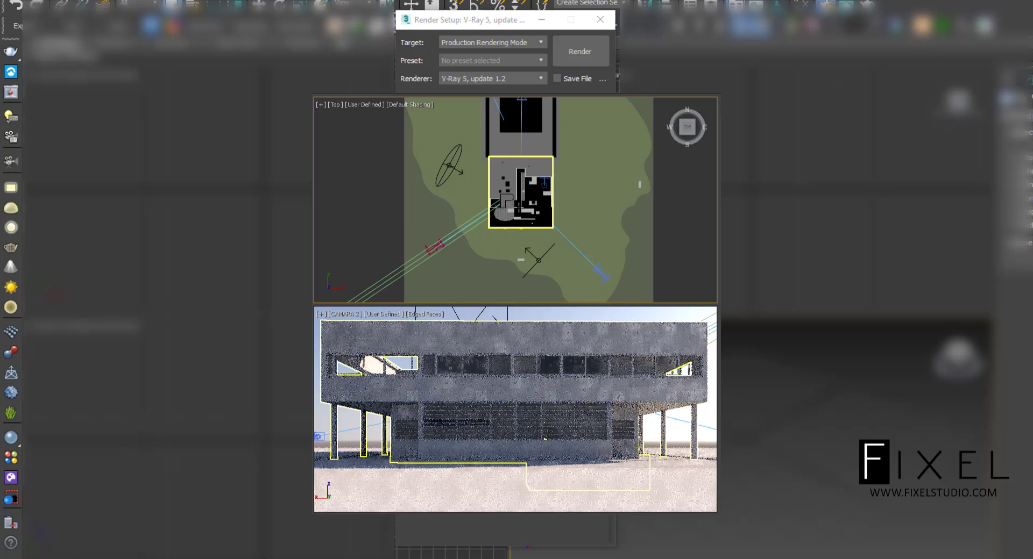
{"action": "left_click", "coordinate": [507, 329]}
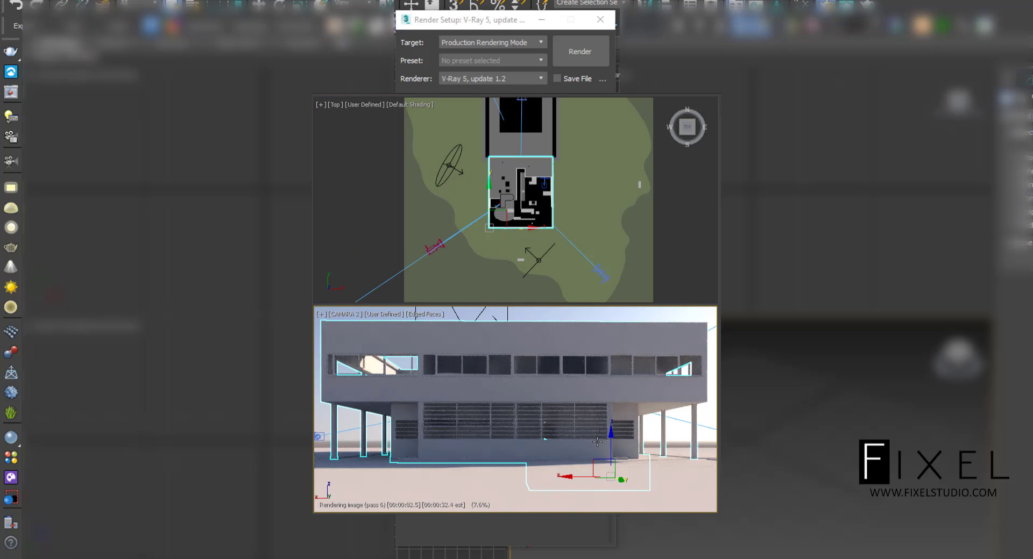
{"action": "left_click_drag", "start_coordinate": [609, 449], "coordinate": [619, 409]}
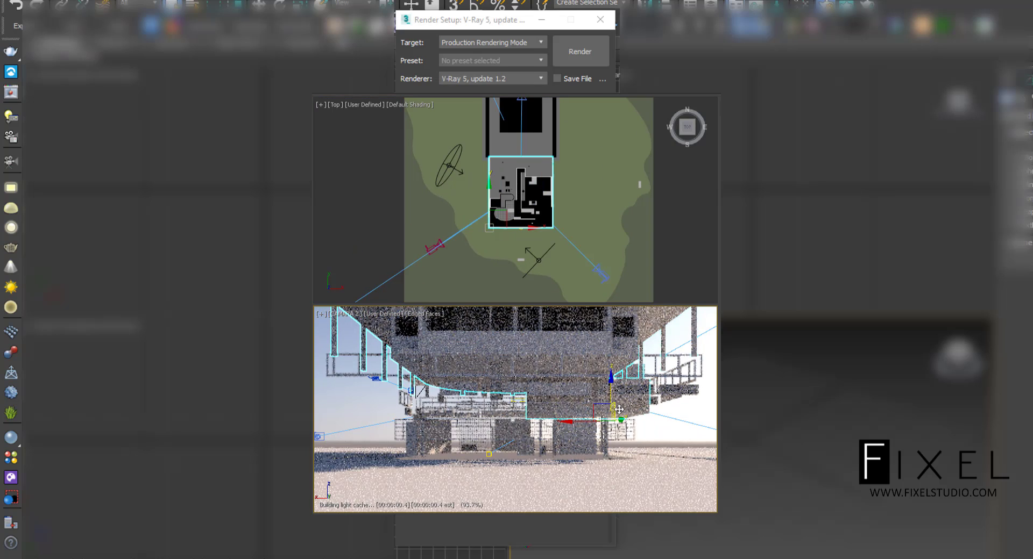
{"action": "key", "text": "ctrl+z"}
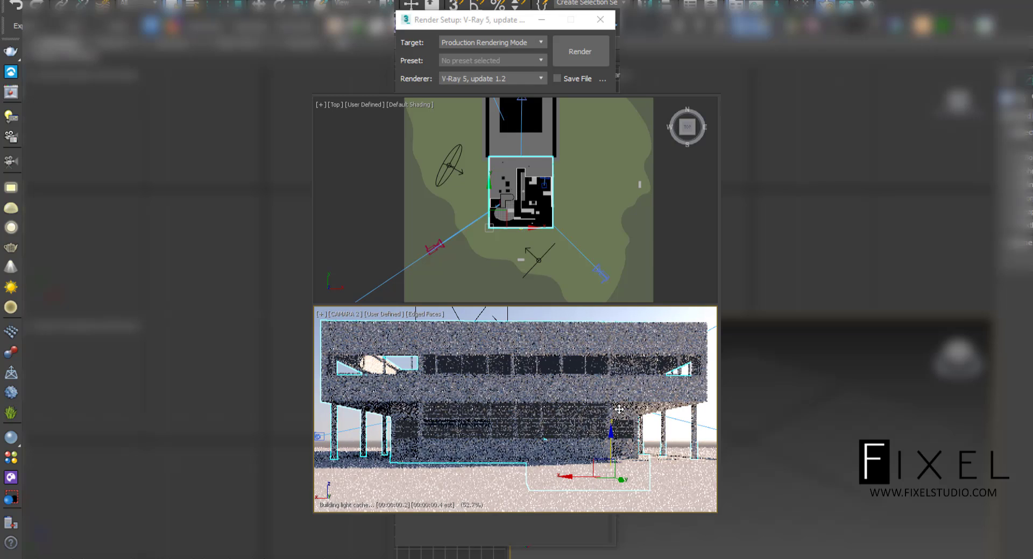
Raise the sun light along Z in an orthographic view of the scene while the camera view updates interactively
{"action": "left_click", "coordinate": [369, 276]}
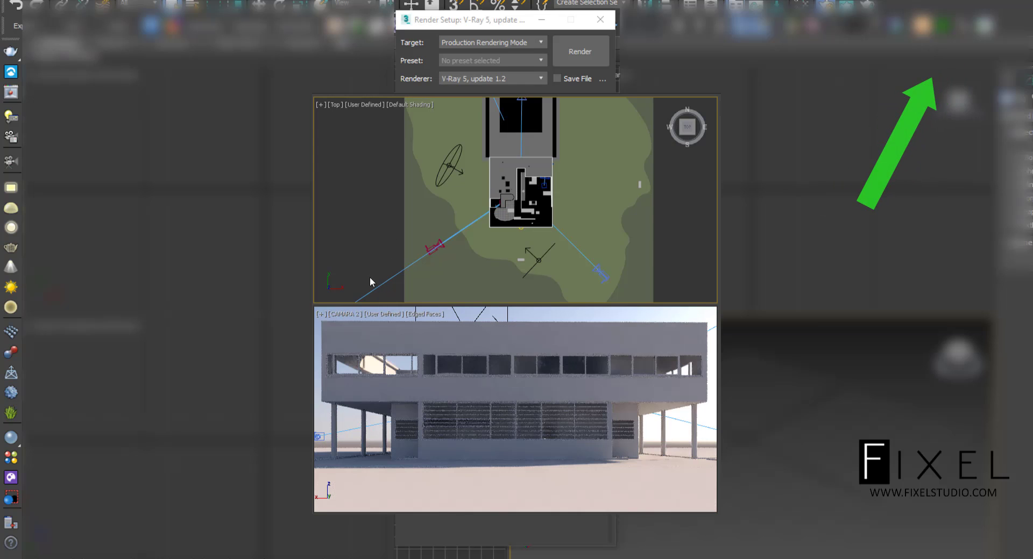
{"action": "scroll", "coordinate": [364, 256], "scroll_direction": "down", "scroll_amount": 3}
{"action": "middle_click_drag", "start_coordinate": [364, 257], "coordinate": [387, 271], "text": "alt"}
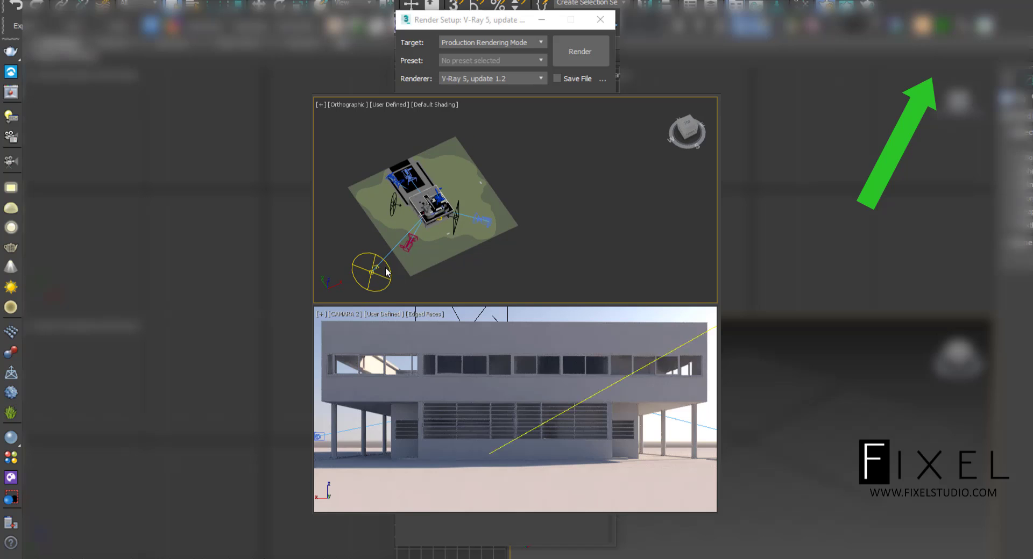
{"action": "left_click", "coordinate": [374, 273]}
{"action": "left_click_drag", "start_coordinate": [373, 253], "coordinate": [372, 211]}
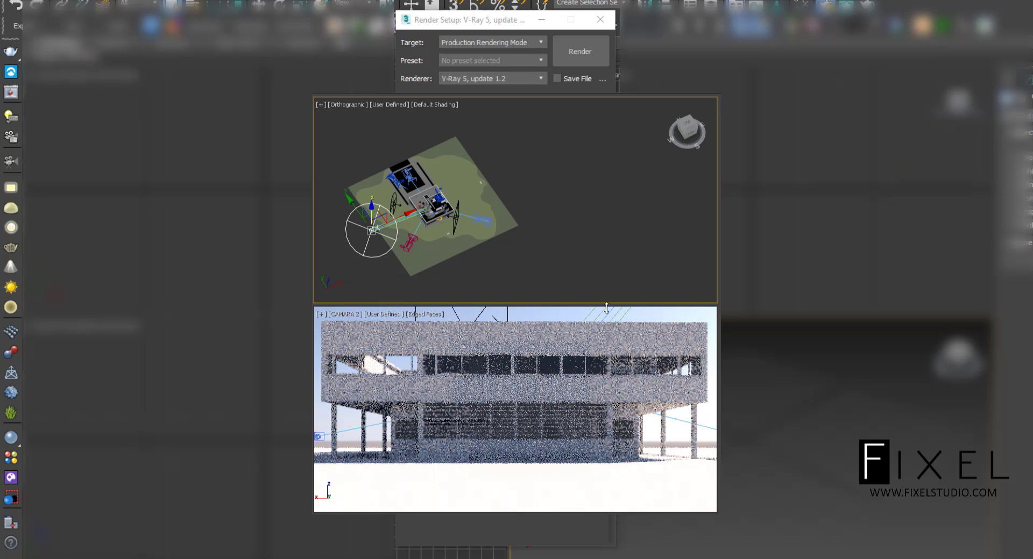
{"action": "left_click", "coordinate": [656, 322]}
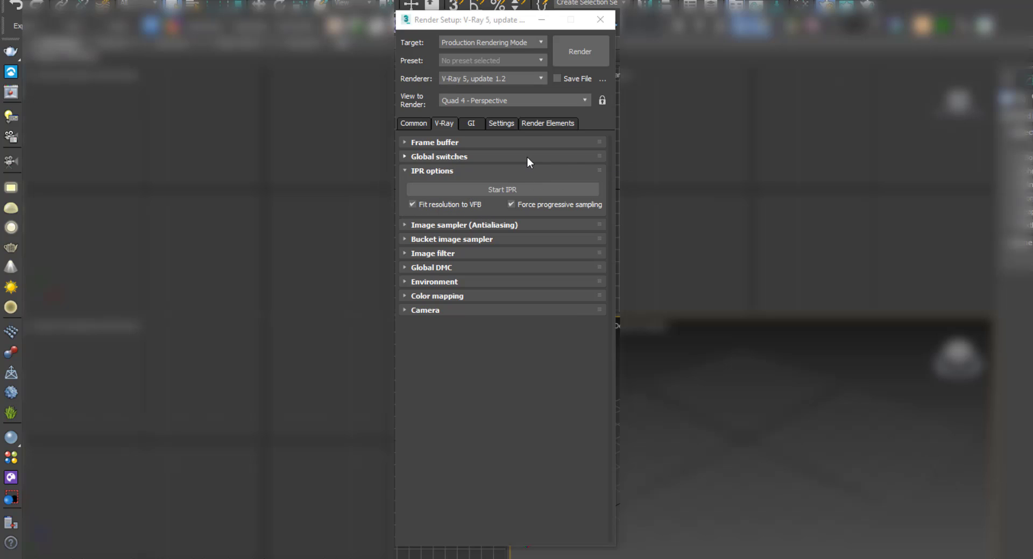
Collapse the IPR options section and expand the Image sampler (Antialiasing) section
{"action": "left_click", "coordinate": [462, 170]}
{"action": "left_click", "coordinate": [540, 185]}
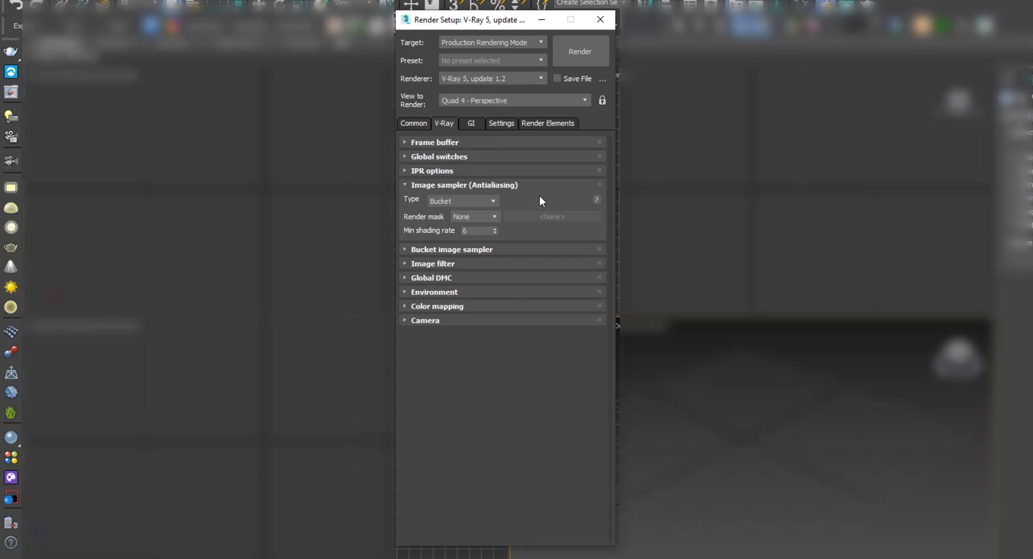
Check the available image sampler types and keep Bucket
{"action": "left_click", "coordinate": [494, 201]}
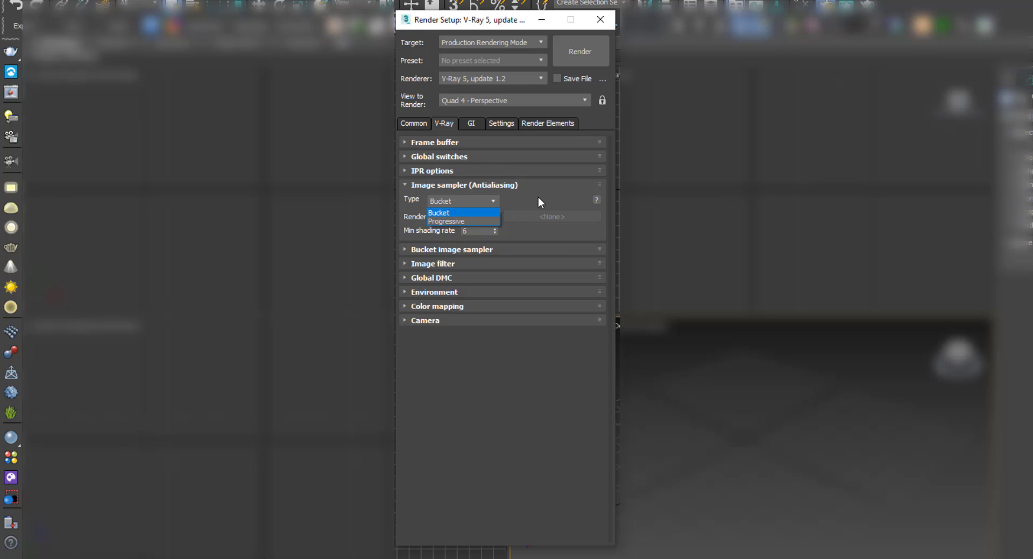
{"action": "left_click", "coordinate": [476, 213]}
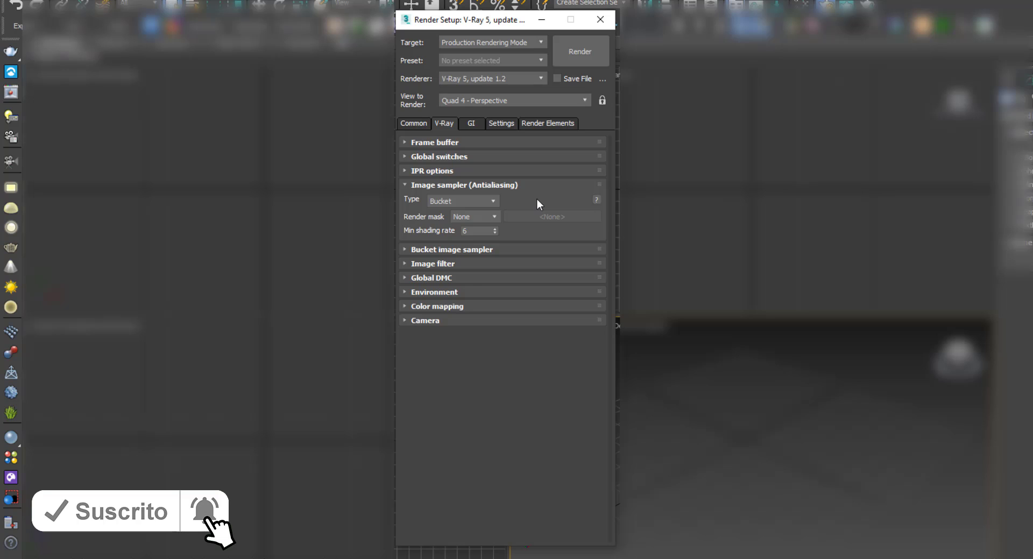
Try the Selected and Texture render masks for the image sampler
{"action": "mouse_move", "coordinate": [493, 217]}
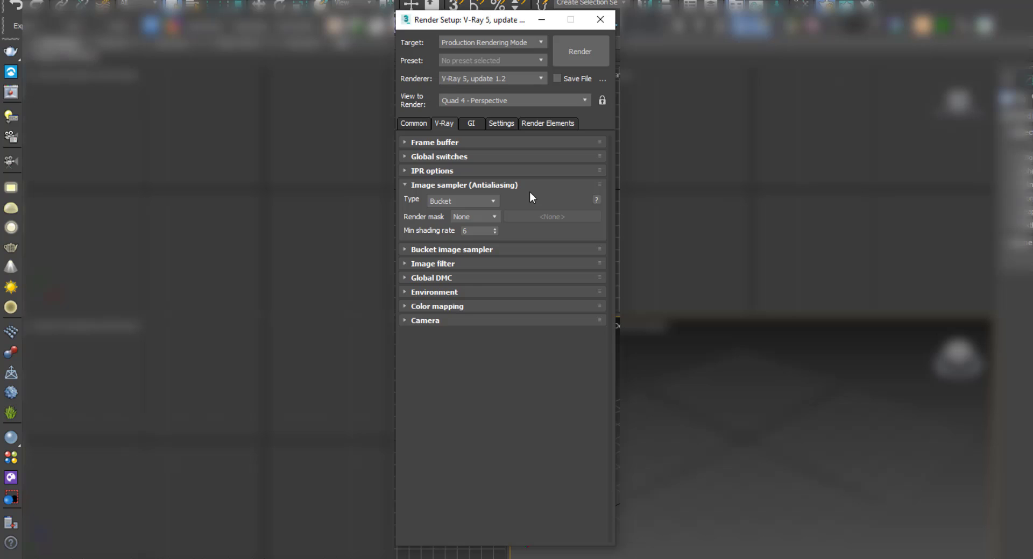
{"action": "left_click", "coordinate": [493, 217]}
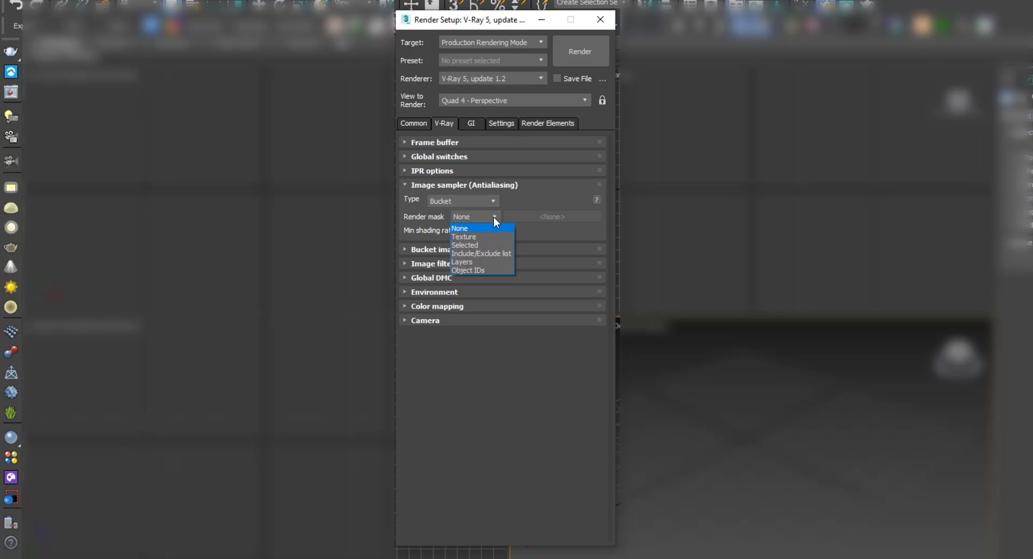
{"action": "left_click", "coordinate": [492, 217]}
{"action": "left_click", "coordinate": [490, 217]}
{"action": "left_click", "coordinate": [486, 246]}
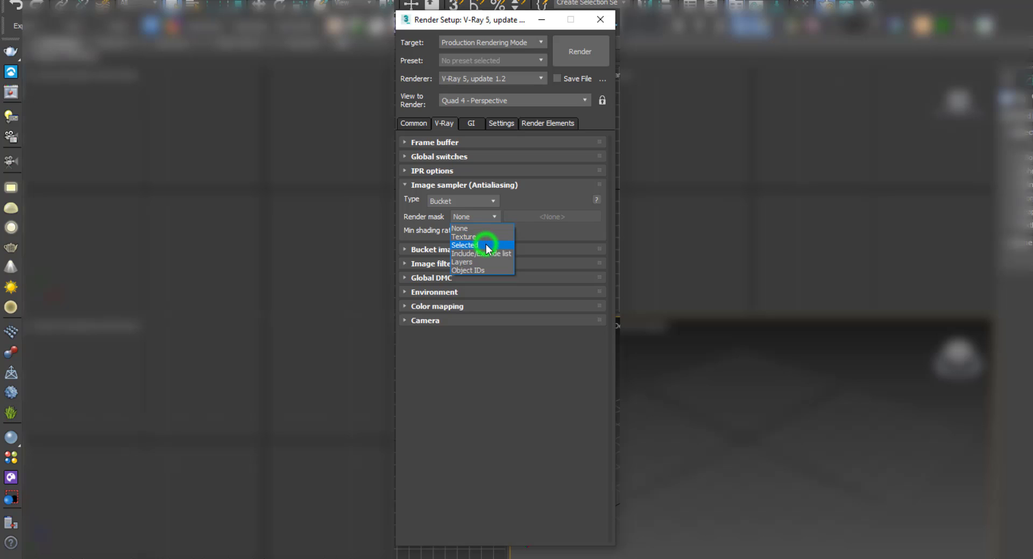
{"action": "left_click", "coordinate": [474, 216]}
{"action": "left_click", "coordinate": [481, 235]}
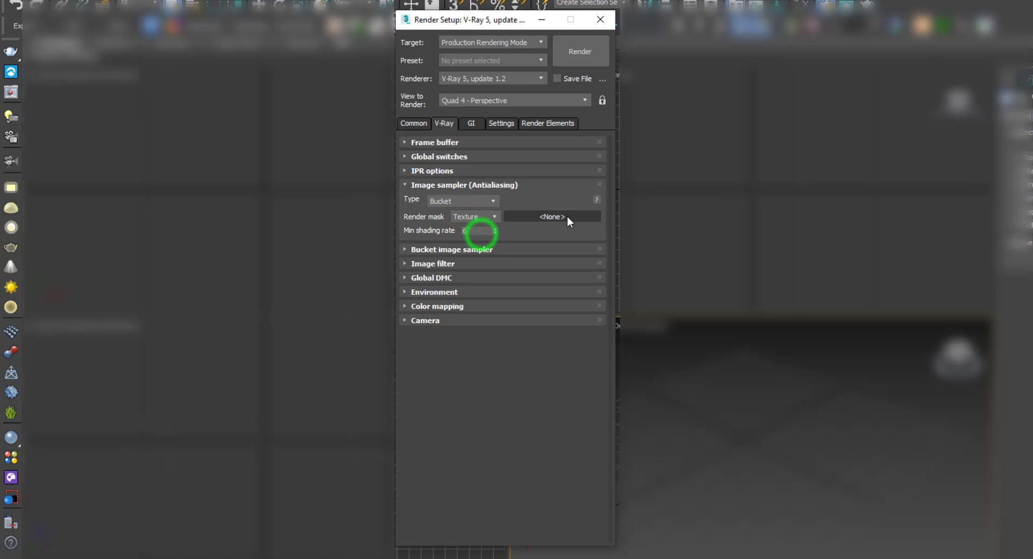
Try the Layers render mask, open its layer selection list without choosing any layer, and reset the mask to None
{"action": "left_click", "coordinate": [496, 216]}
{"action": "left_click", "coordinate": [473, 263]}
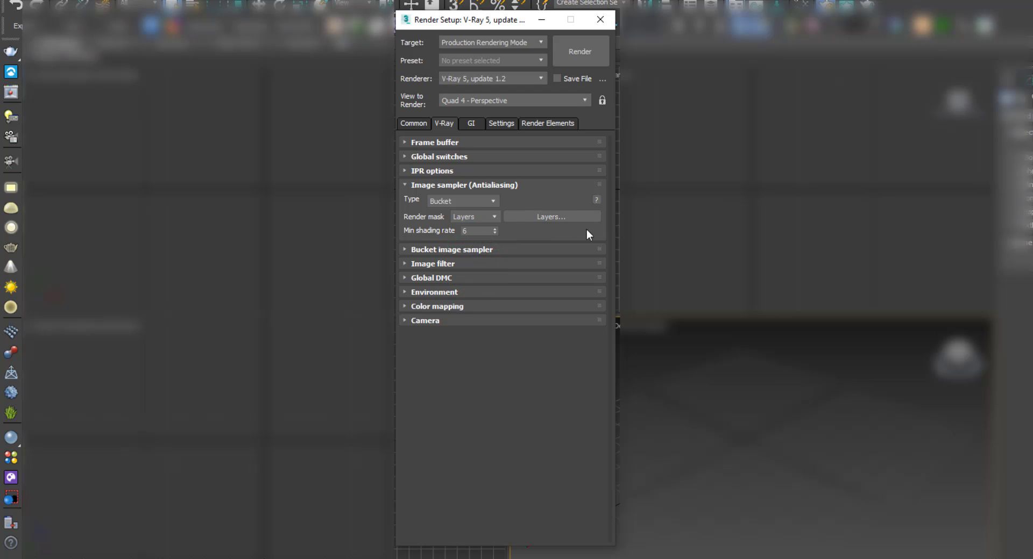
{"action": "left_click", "coordinate": [562, 219]}
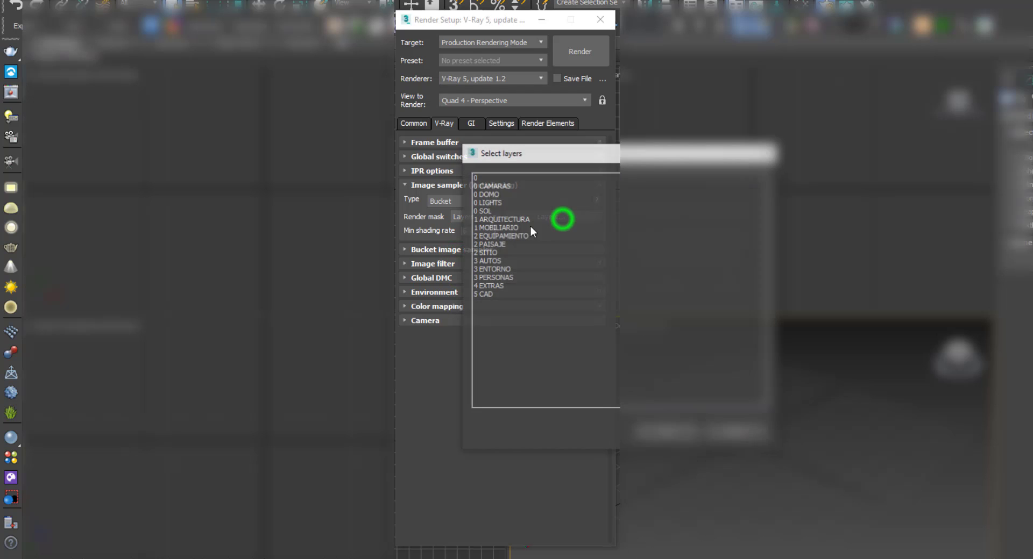
{"action": "left_click", "coordinate": [721, 429]}
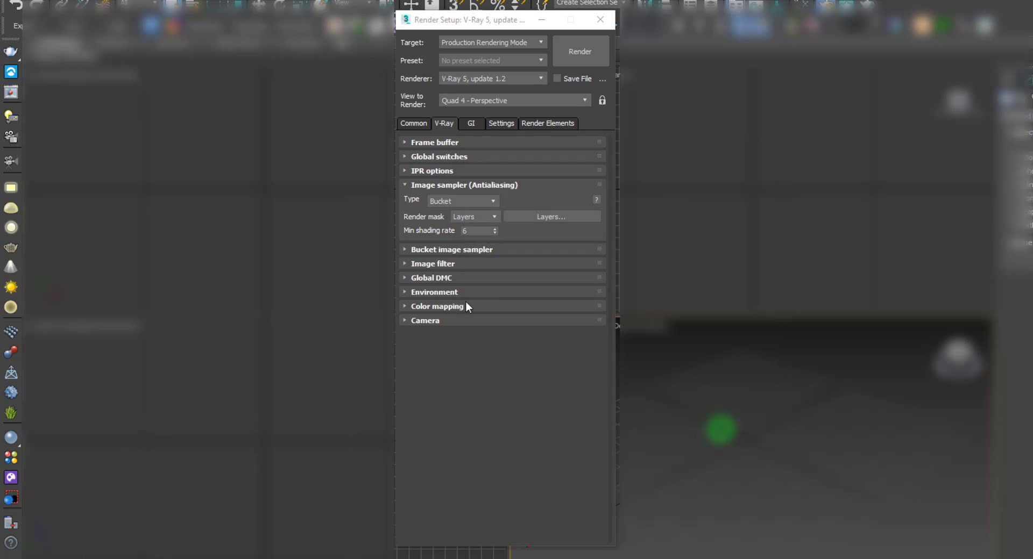
{"action": "left_click", "coordinate": [489, 220]}
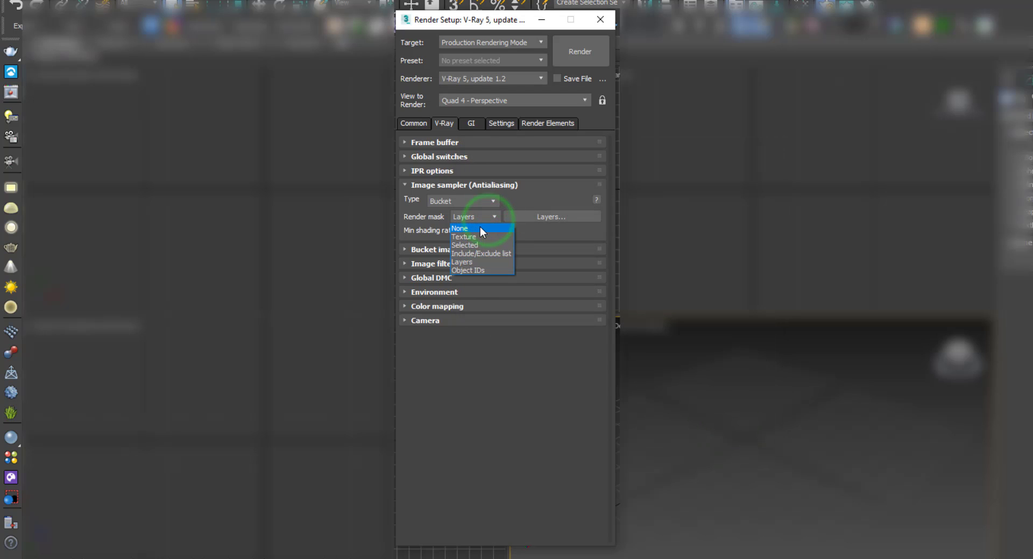
{"action": "left_click", "coordinate": [479, 228]}
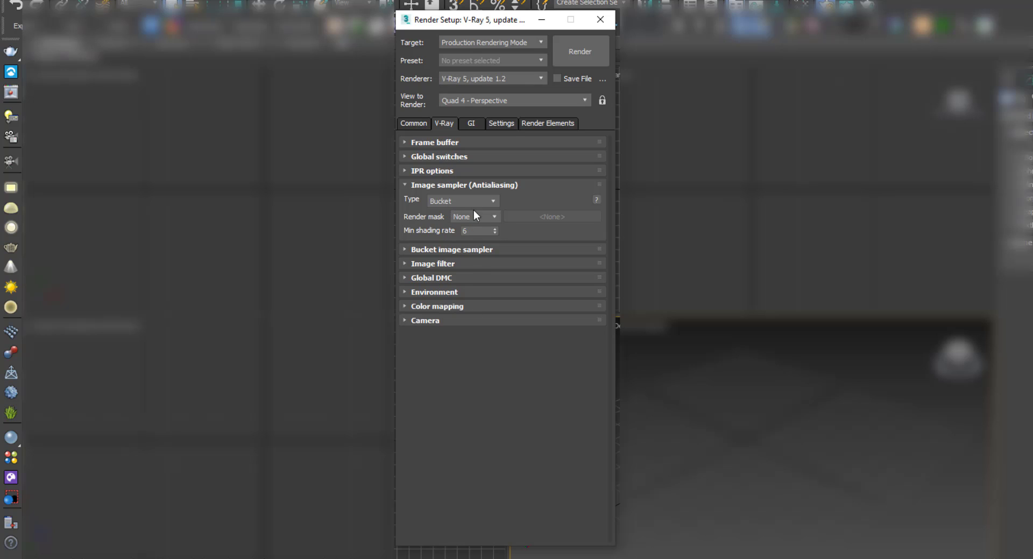
Cycle through the render mask modes of the image sampler and return the mask to None
{"action": "scroll", "coordinate": [474, 219], "scroll_direction": "down", "scroll_amount": 1}
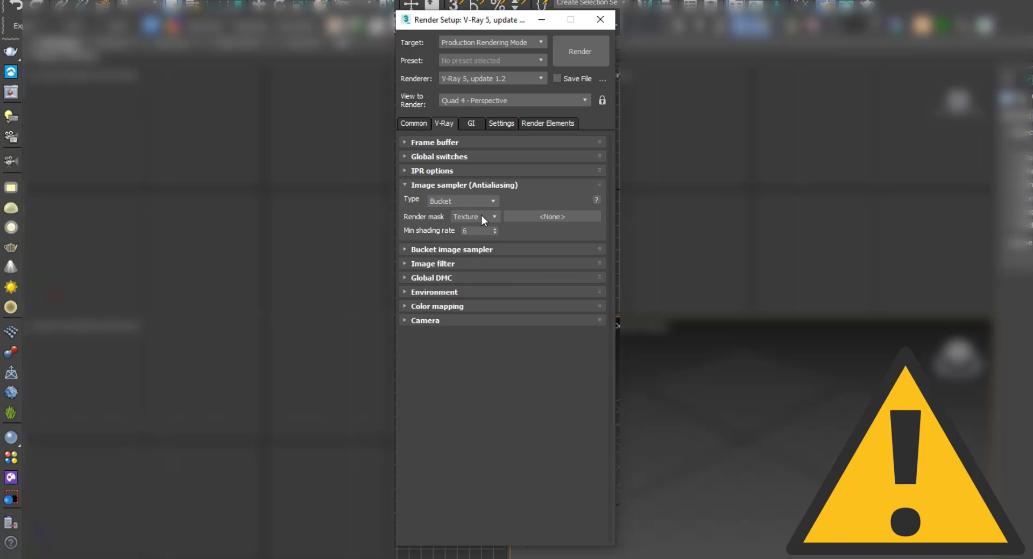
{"action": "scroll", "coordinate": [480, 214], "scroll_direction": "down", "scroll_amount": 1}
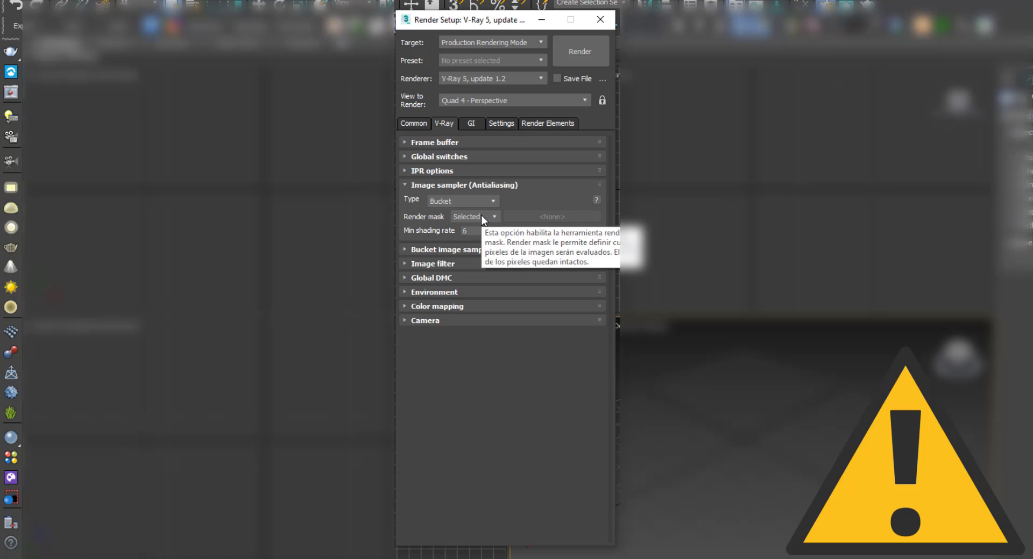
{"action": "scroll", "coordinate": [481, 215], "scroll_direction": "down", "scroll_amount": 1}
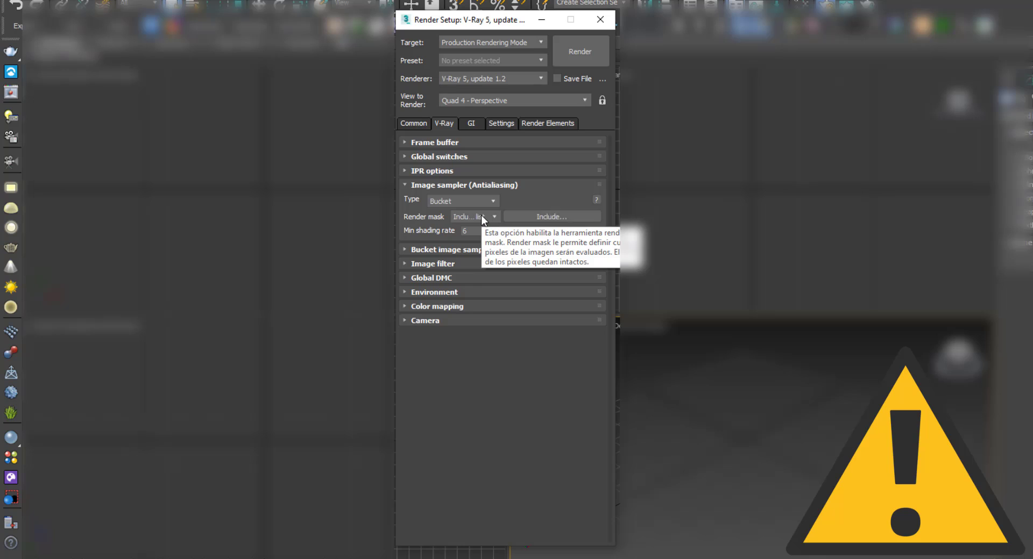
{"action": "scroll", "coordinate": [481, 215], "scroll_direction": "down", "scroll_amount": 1}
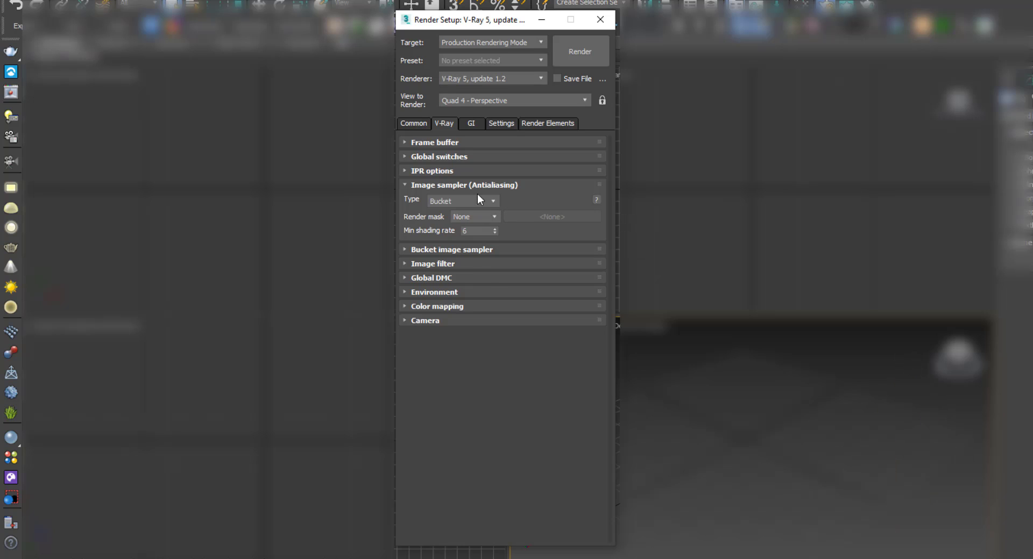
{"action": "scroll", "coordinate": [489, 217], "scroll_direction": "down", "scroll_amount": 1}
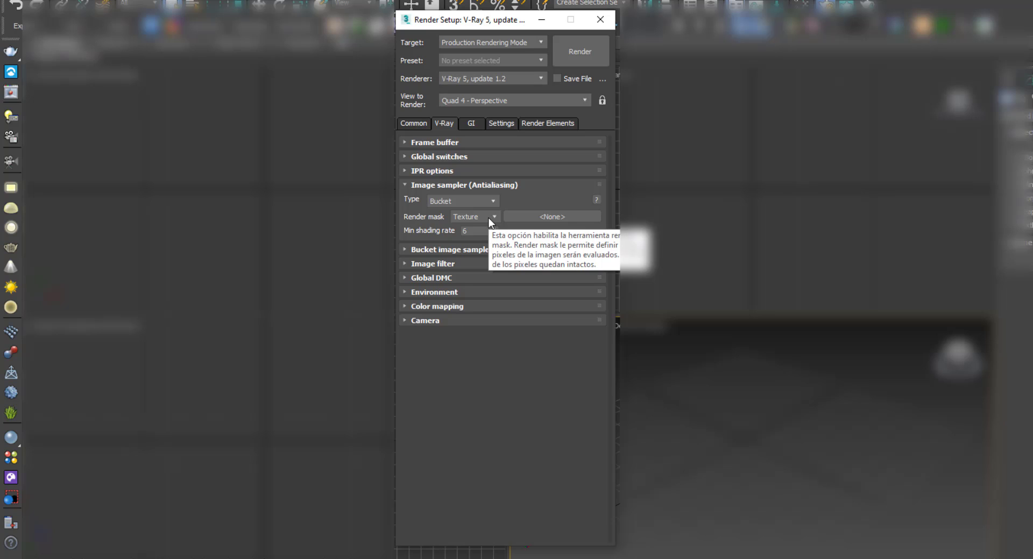
{"action": "scroll", "coordinate": [489, 221], "scroll_direction": "up", "scroll_amount": 1}
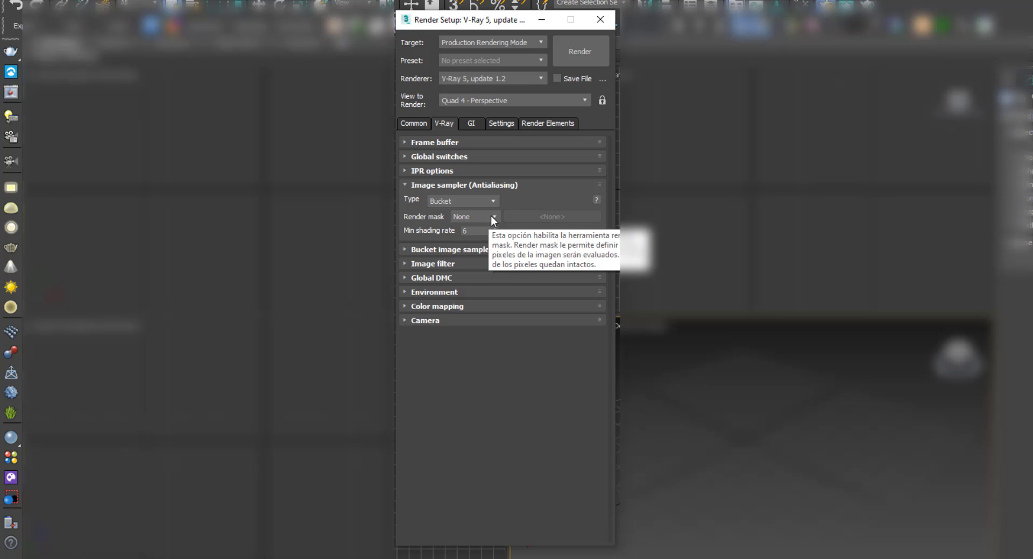
{"action": "left_click", "coordinate": [529, 197]}
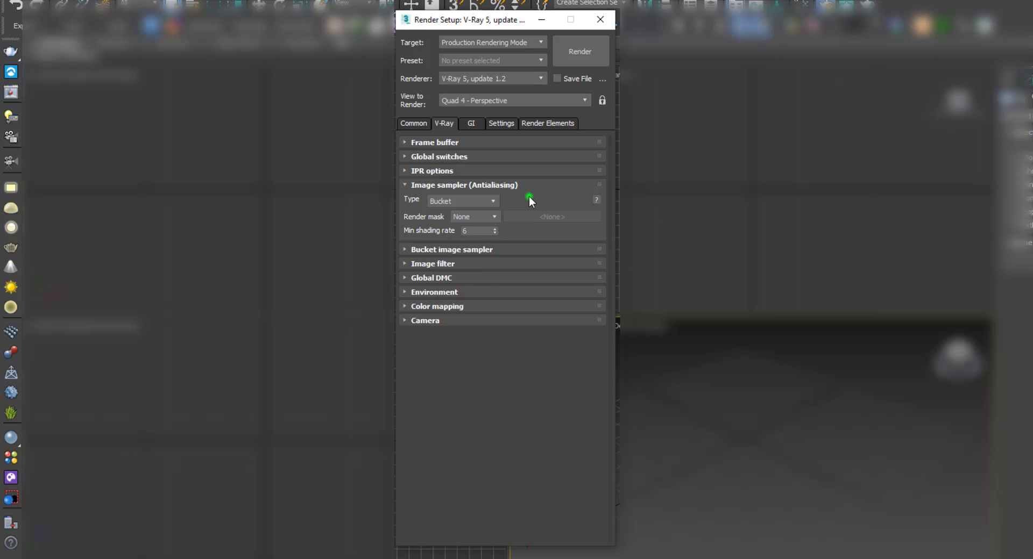
{"action": "left_click", "coordinate": [497, 215]}
{"action": "left_click", "coordinate": [497, 216]}
{"action": "left_click", "coordinate": [498, 216]}
{"action": "left_click", "coordinate": [498, 216]}
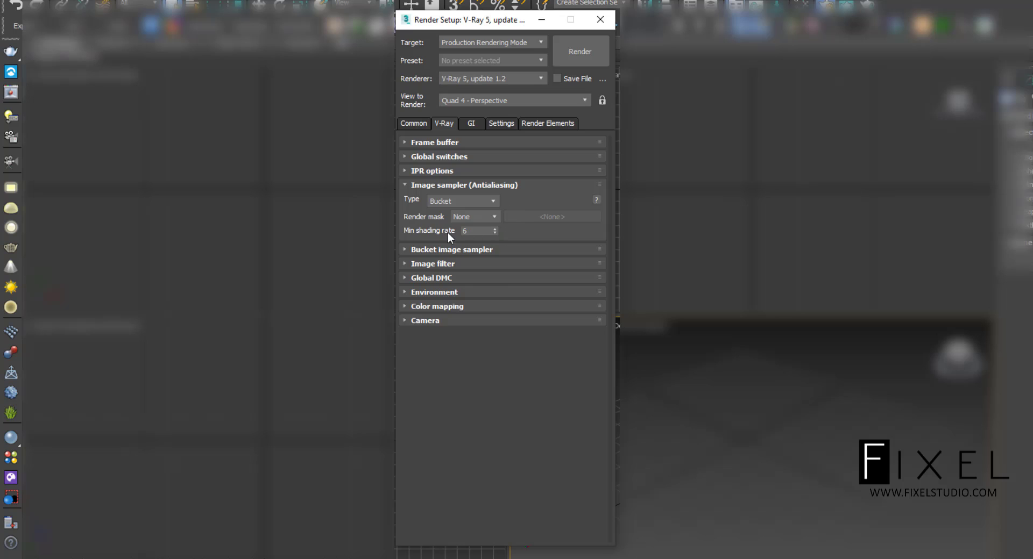
Try a Min shading rate of 5 in the image sampler, and set it back to 6
{"action": "double_click", "coordinate": [473, 231]}
{"action": "type", "text": "5"}
{"action": "key", "text": "Return"}
{"action": "left_click", "coordinate": [494, 232]}
{"action": "left_click", "coordinate": [495, 228]}
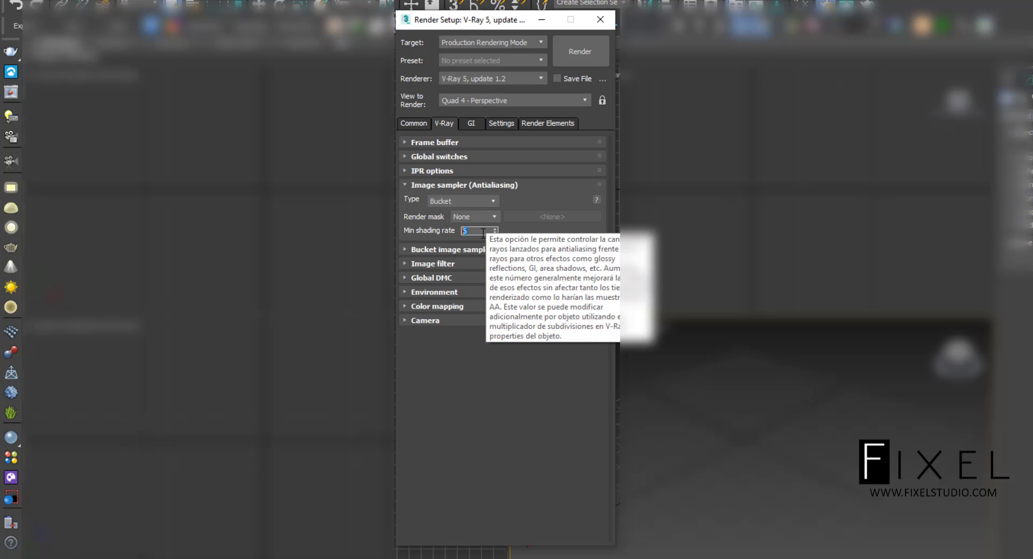
{"action": "mouse_move", "coordinate": [476, 235]}
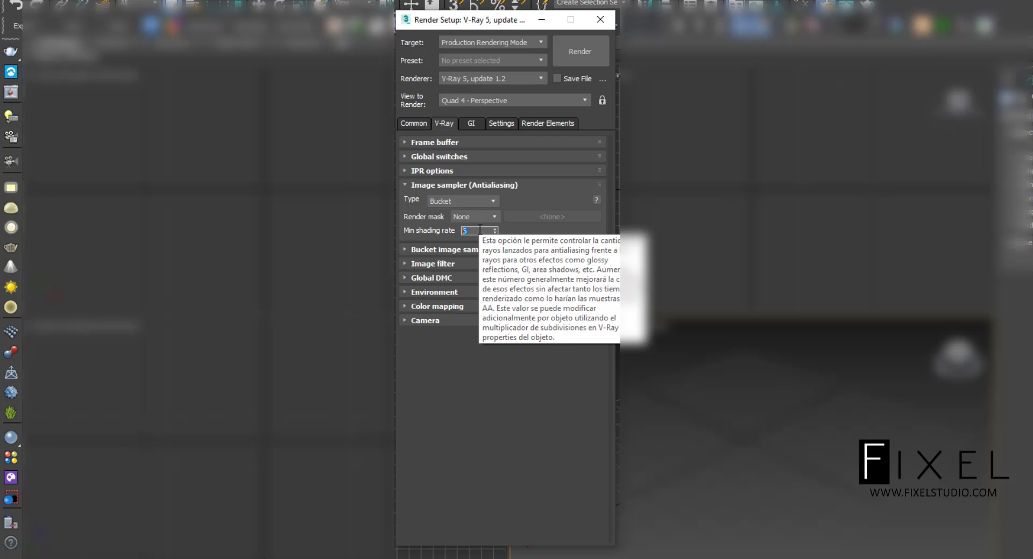
{"action": "type", "text": "6"}
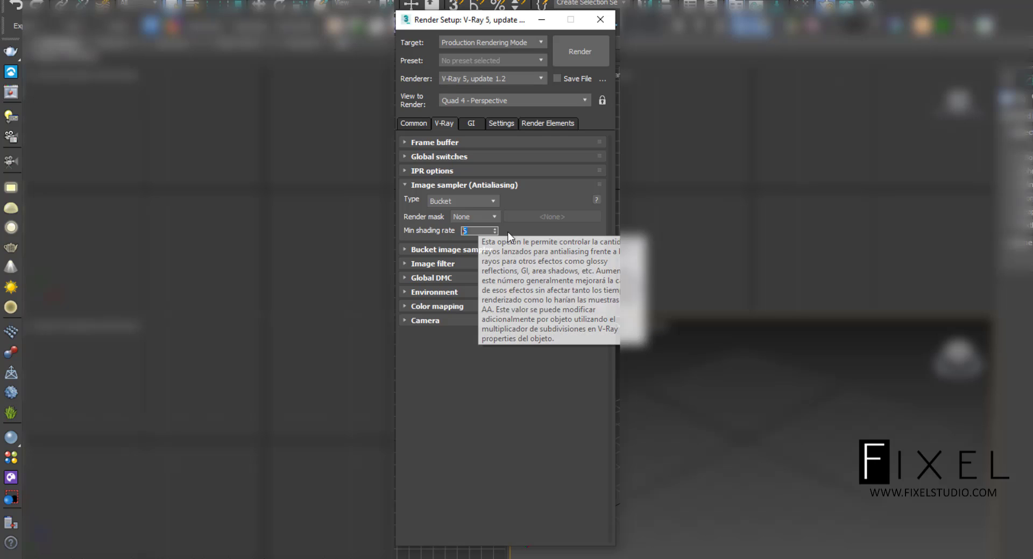
{"action": "left_click", "coordinate": [515, 230]}
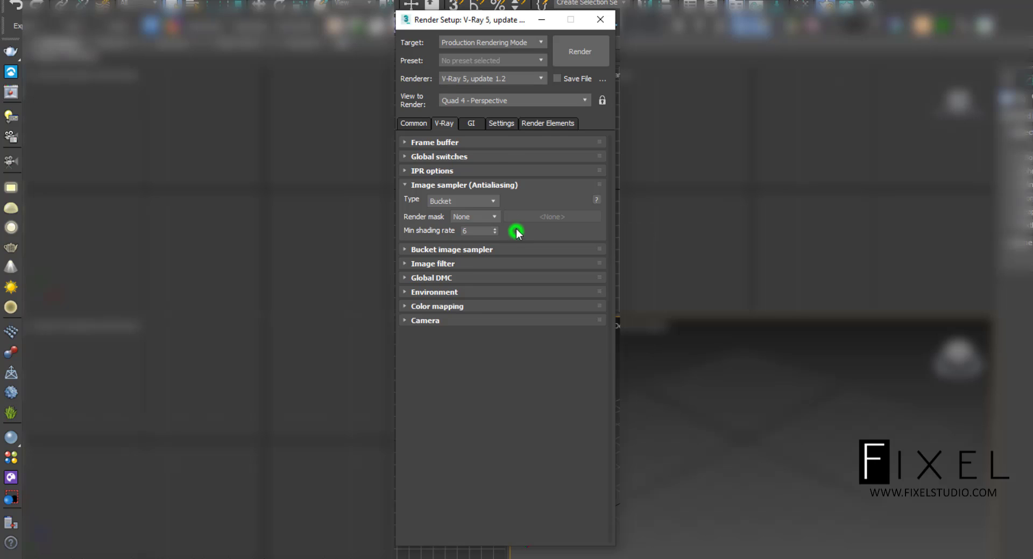
Review the V-Ray language choices in the System settings, keeping Spanish, and collapse the System section
{"action": "left_click", "coordinate": [502, 123]}
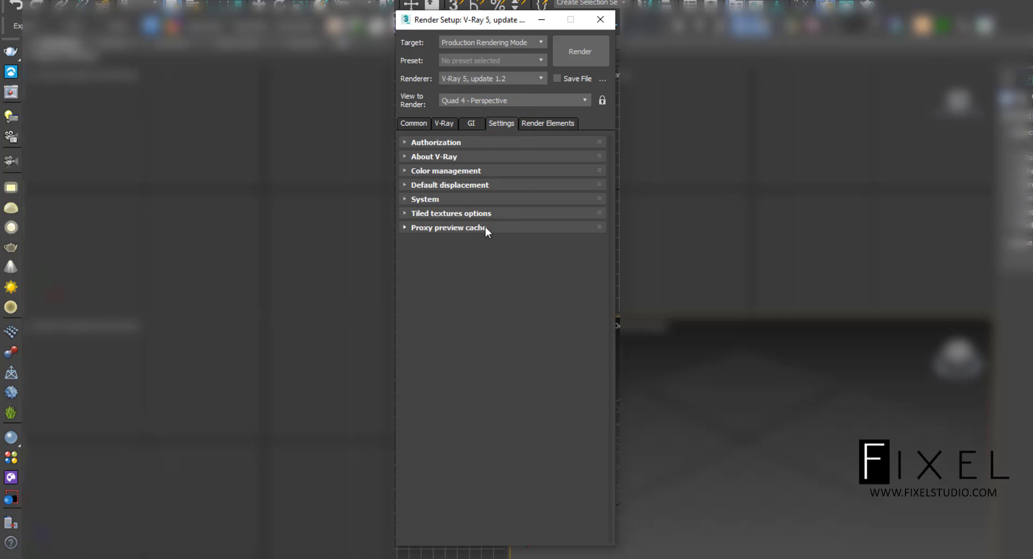
{"action": "left_click", "coordinate": [406, 199]}
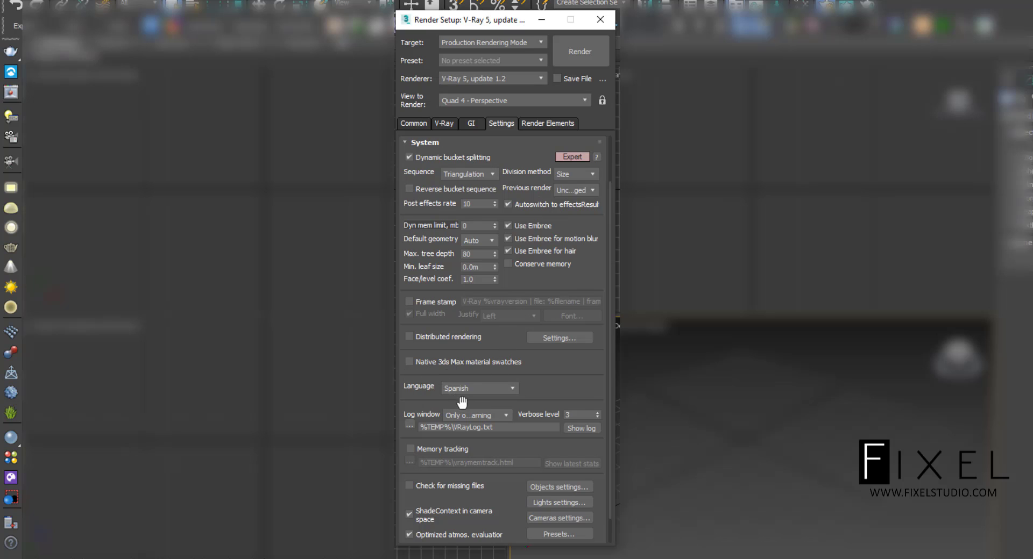
{"action": "left_click", "coordinate": [497, 392]}
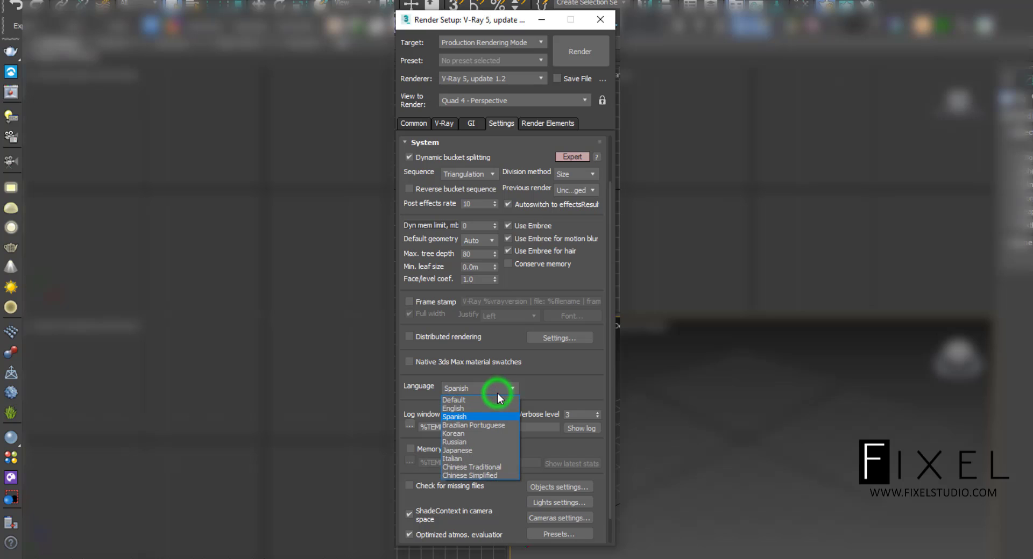
{"action": "left_click", "coordinate": [568, 383]}
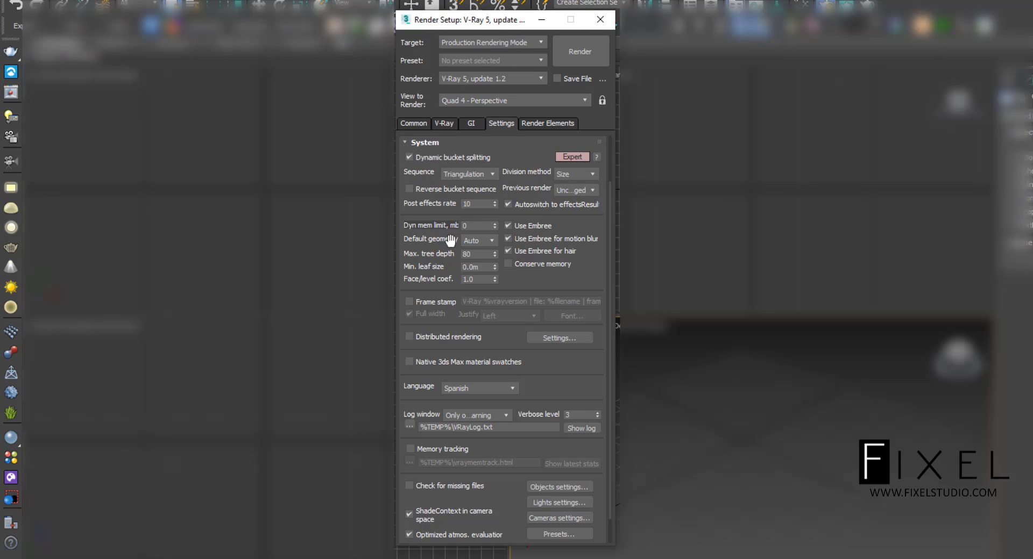
{"action": "left_click", "coordinate": [434, 143]}
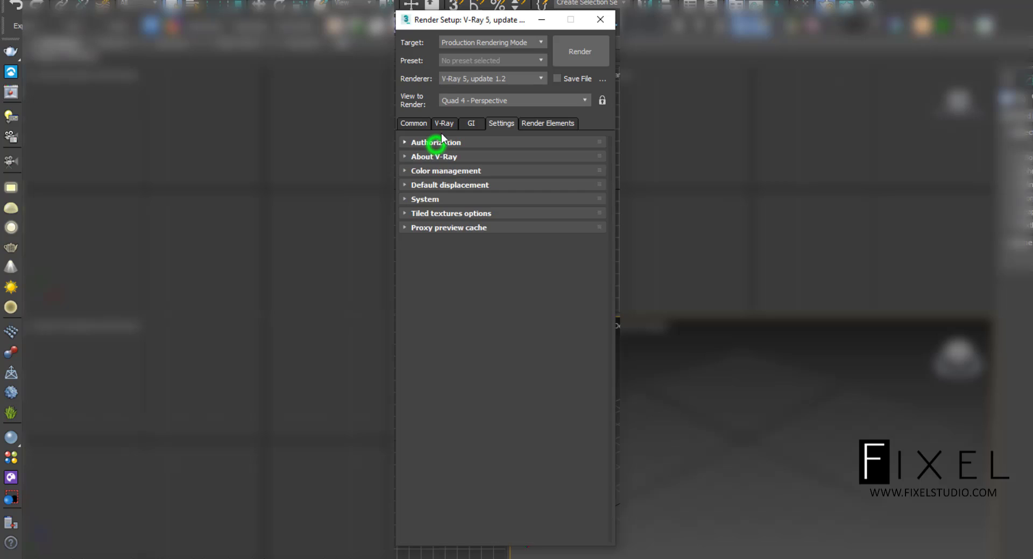
Return to the V-Ray image sampler settings, collapse that section and expand Bucket image sampler
{"action": "left_click", "coordinate": [444, 123]}
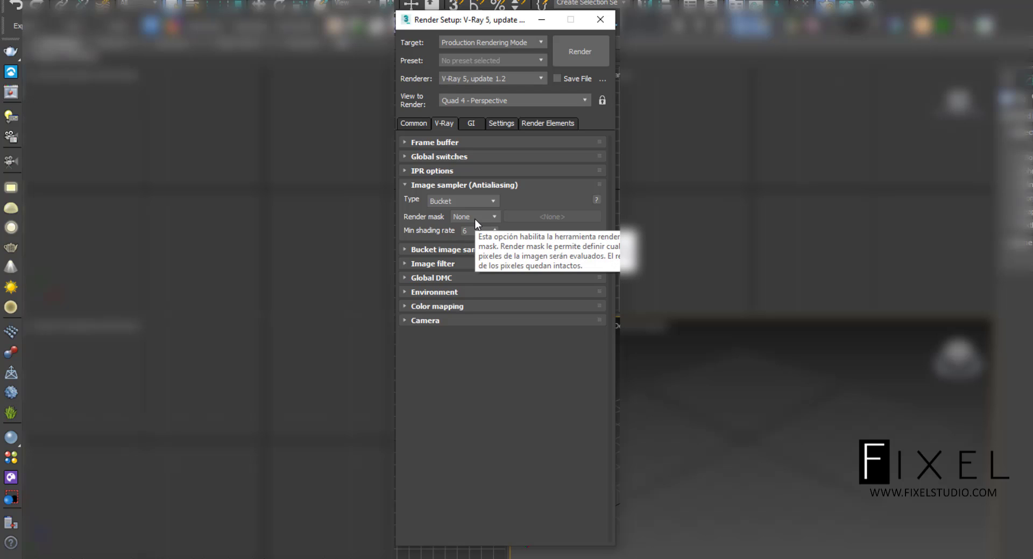
{"action": "mouse_move", "coordinate": [476, 204]}
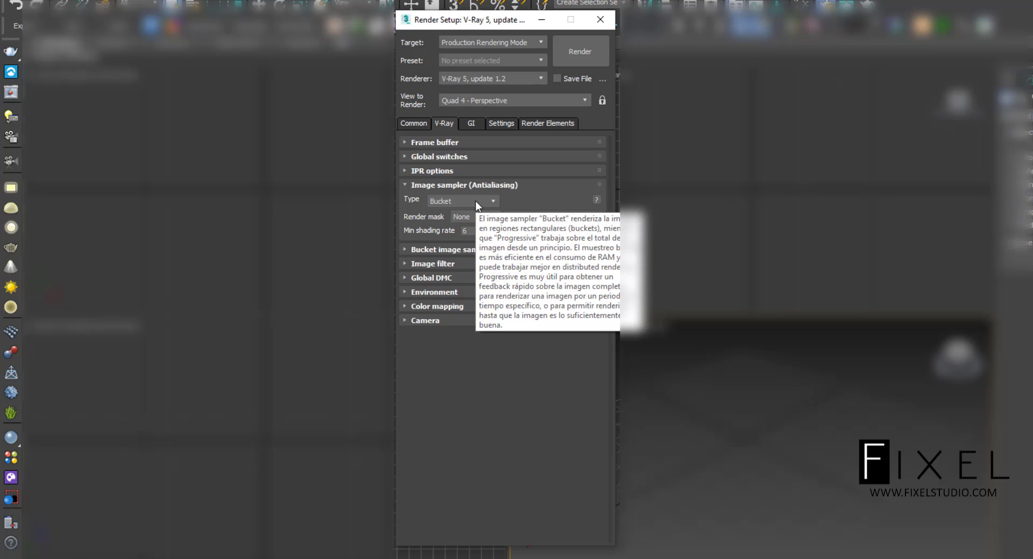
{"action": "left_click", "coordinate": [506, 186]}
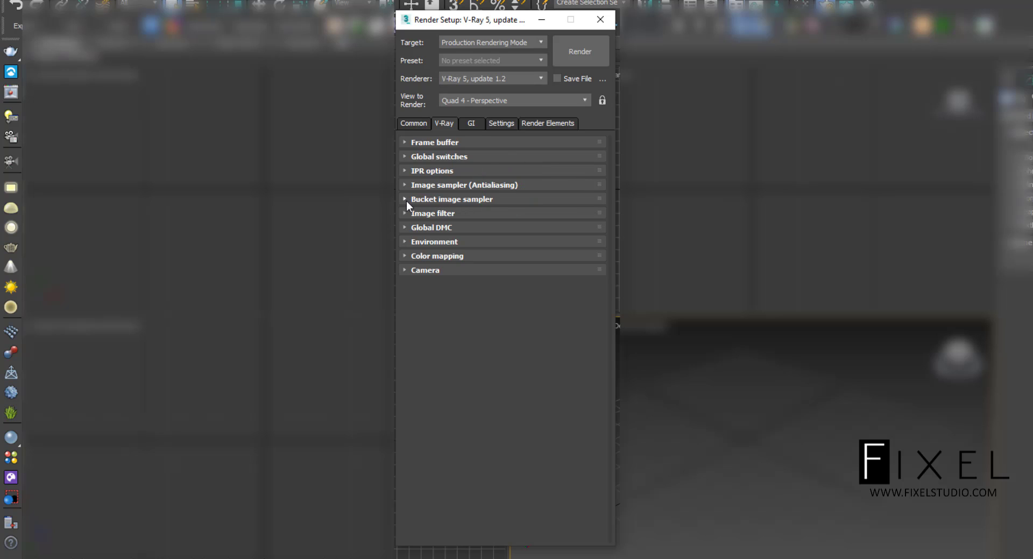
{"action": "left_click", "coordinate": [416, 185]}
{"action": "left_click", "coordinate": [417, 185]}
{"action": "left_click", "coordinate": [554, 199]}
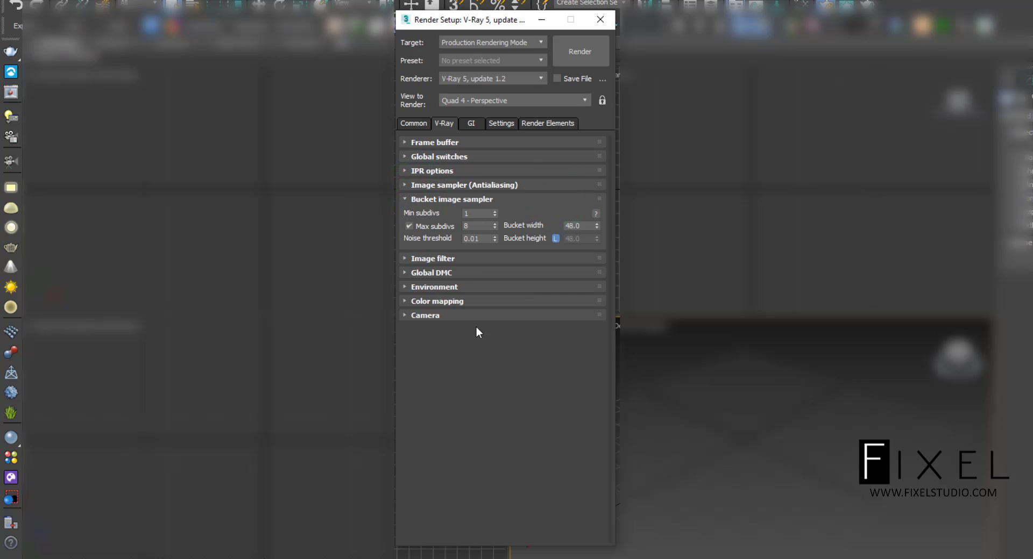
Try 24 Max subdivs in the Bucket image sampler, and return the value to 8
{"action": "double_click", "coordinate": [474, 225]}
{"action": "type", "text": "24"}
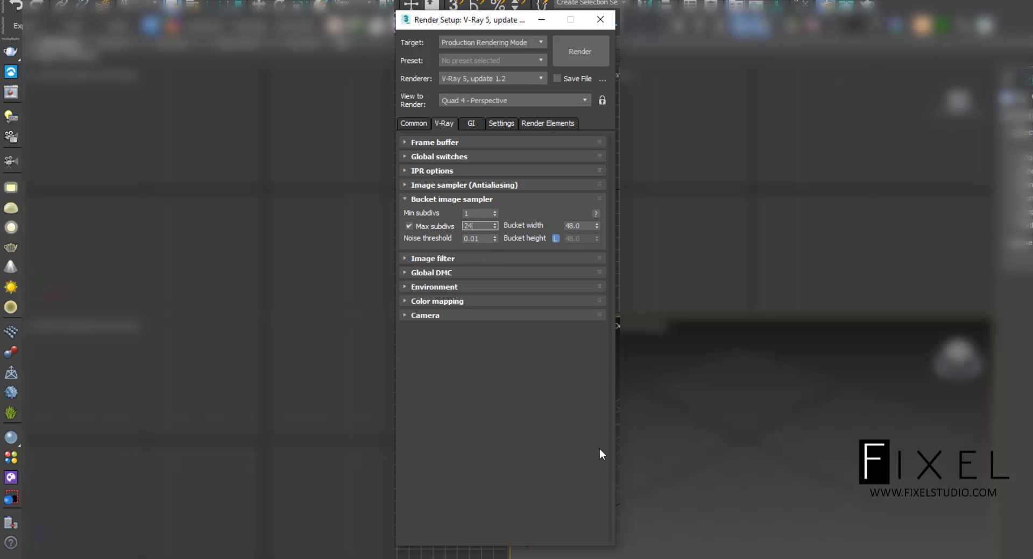
{"action": "left_click", "coordinate": [509, 419]}
{"action": "double_click", "coordinate": [481, 226]}
{"action": "left_click", "coordinate": [484, 226]}
{"action": "double_click", "coordinate": [484, 227]}
{"action": "type", "text": "6"}
{"action": "key", "text": "BackSpace"}
{"action": "type", "text": "8"}
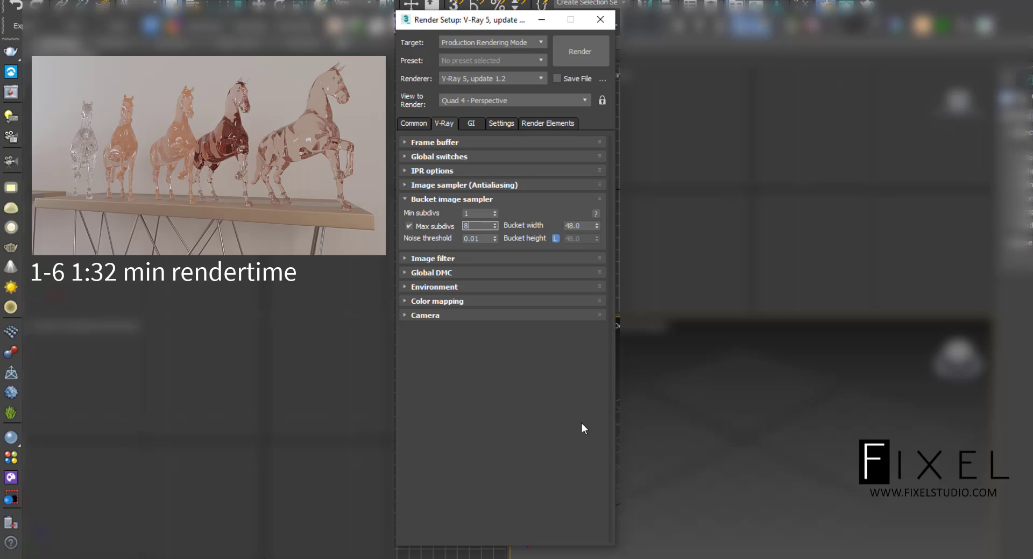
{"action": "left_click", "coordinate": [502, 380]}
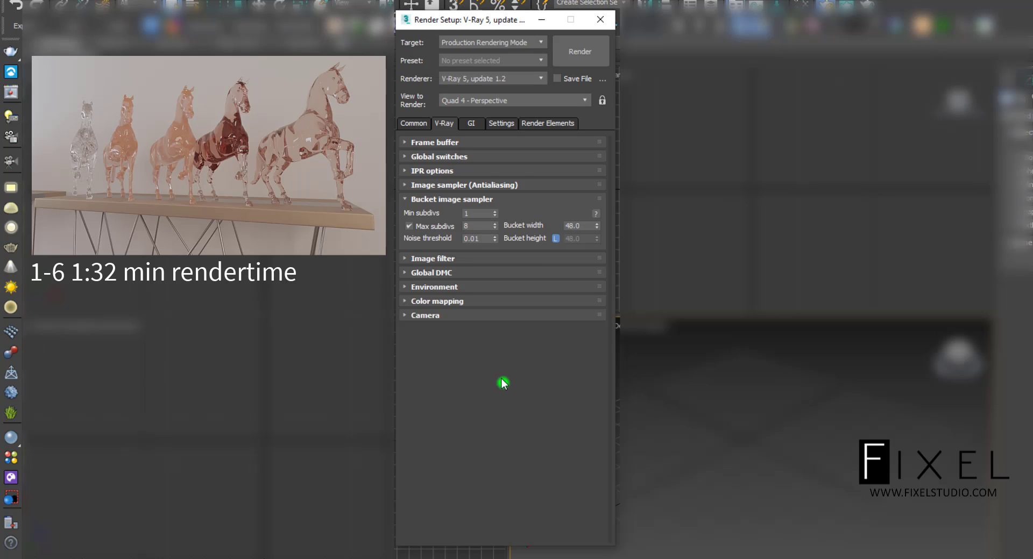
Try 16 Max subdivs in the Bucket image sampler, and set the value to 24
{"action": "double_click", "coordinate": [475, 225]}
{"action": "type", "text": "16"}
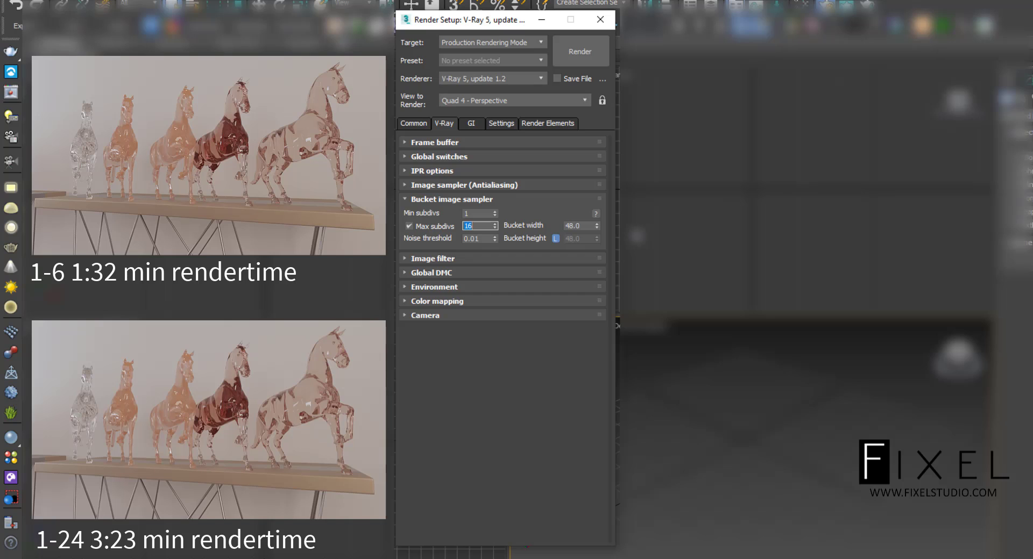
{"action": "left_click", "coordinate": [479, 226]}
{"action": "double_click", "coordinate": [480, 225]}
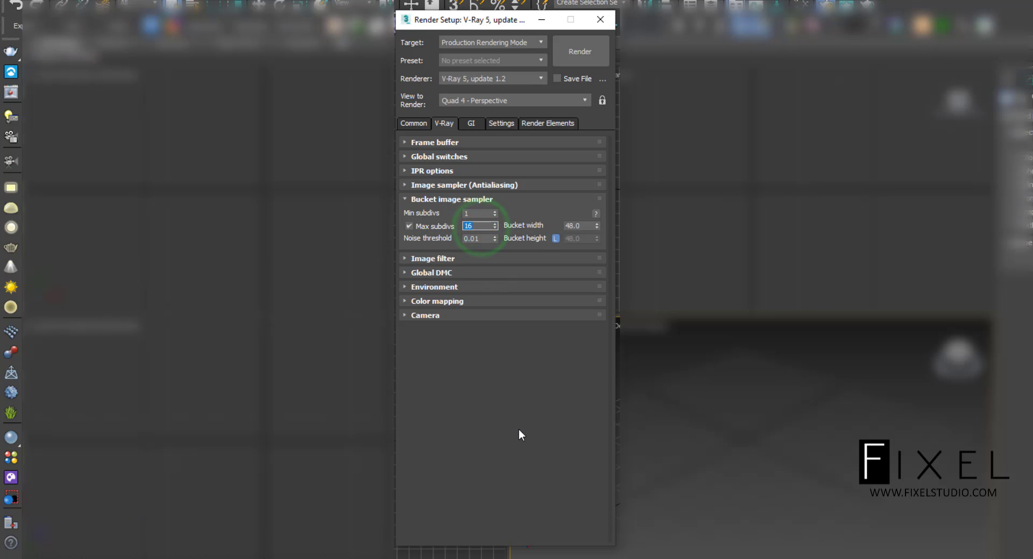
{"action": "type", "text": "24"}
{"action": "left_click", "coordinate": [504, 378]}
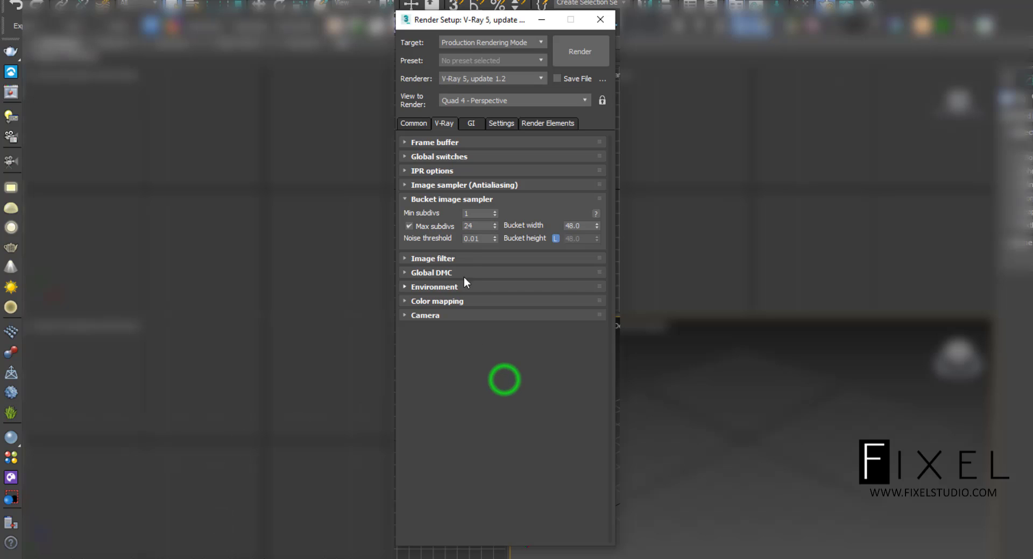
Examine the Bucket width and Noise threshold settings in the Bucket image sampler
{"action": "mouse_move", "coordinate": [473, 236]}
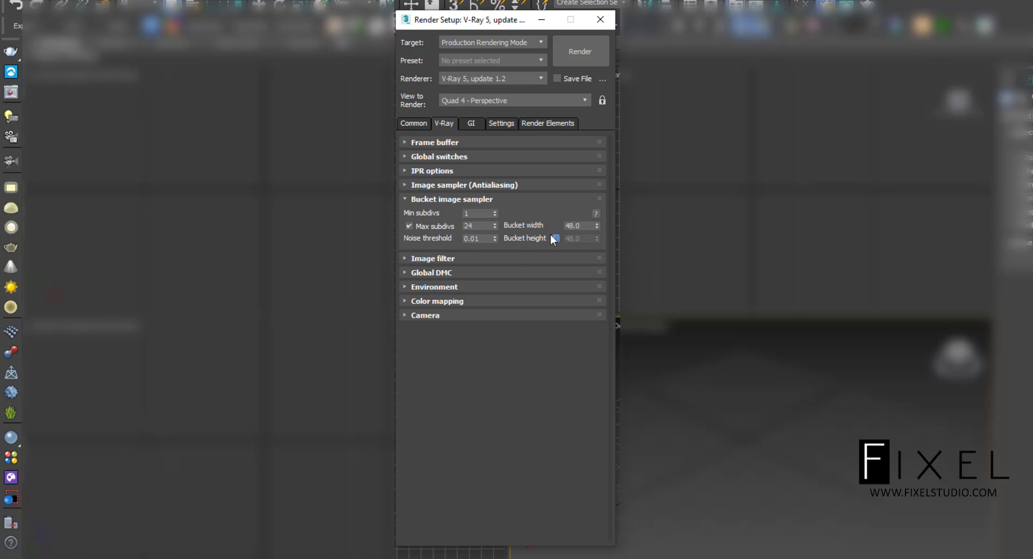
{"action": "left_click", "coordinate": [585, 225]}
{"action": "left_click", "coordinate": [579, 225]}
{"action": "double_click", "coordinate": [479, 239]}
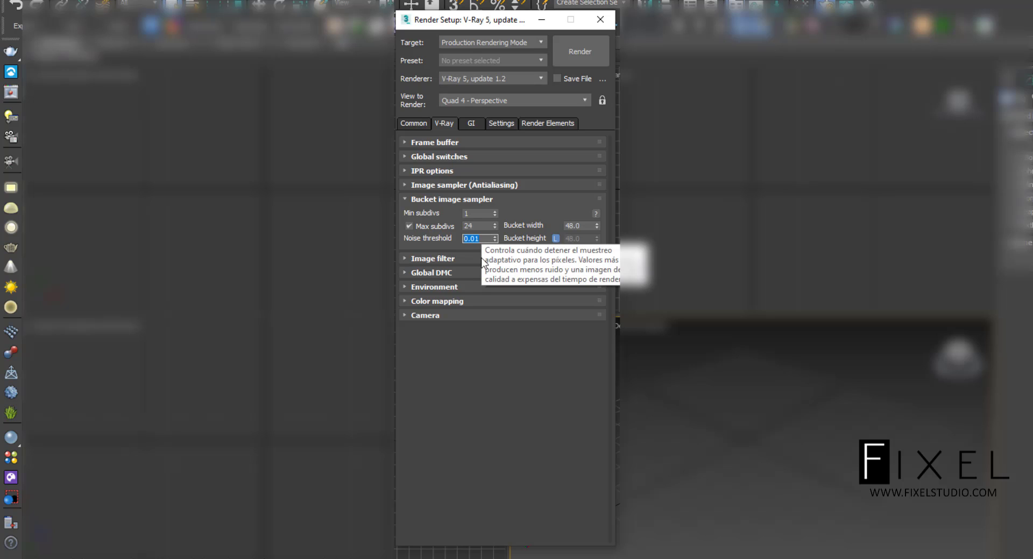
{"action": "left_click", "coordinate": [478, 361]}
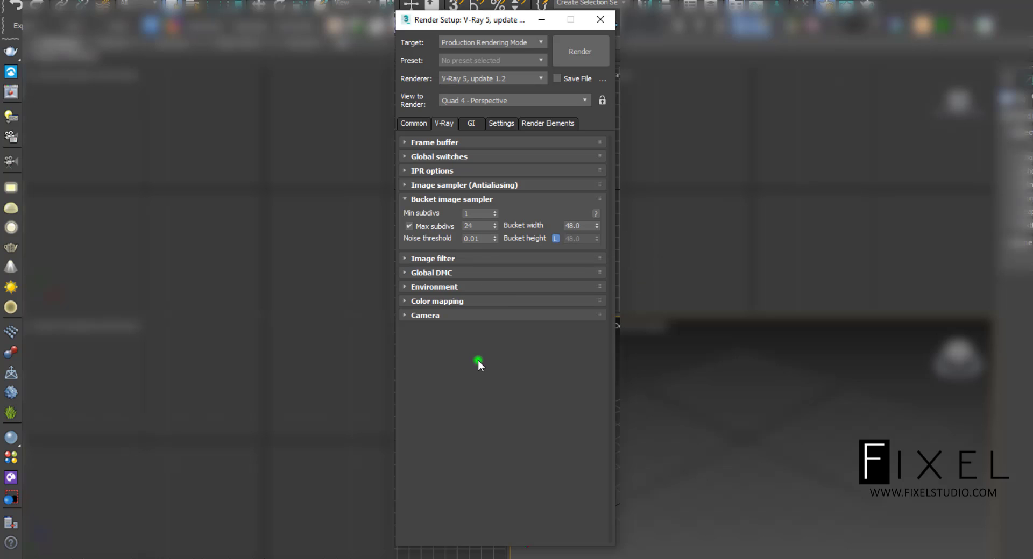
Try Noise threshold values of 0.005 and 0.04 in the Bucket image sampler, and look briefly at the Render Elements list
{"action": "left_click", "coordinate": [477, 239]}
{"action": "type", "text": "0.005"}
{"action": "left_click", "coordinate": [484, 239]}
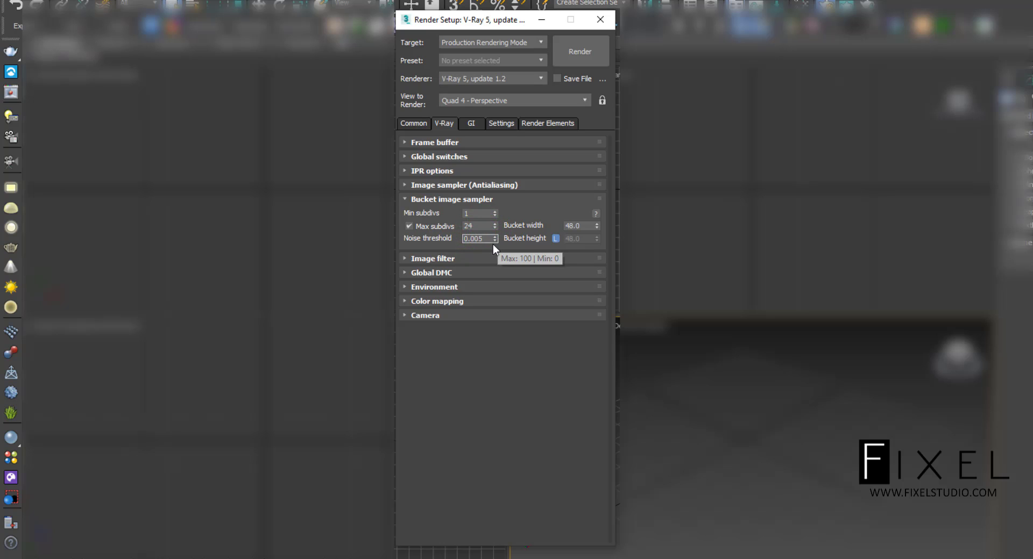
{"action": "key", "text": "BackSpace"}
{"action": "key", "text": "BackSpace"}
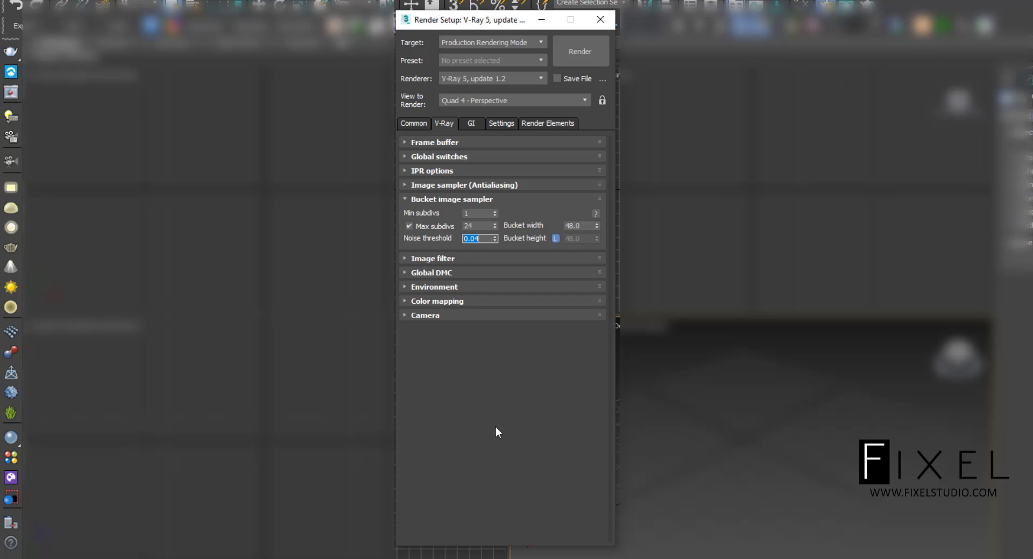
{"action": "left_click", "coordinate": [432, 382]}
{"action": "left_click", "coordinate": [541, 120]}
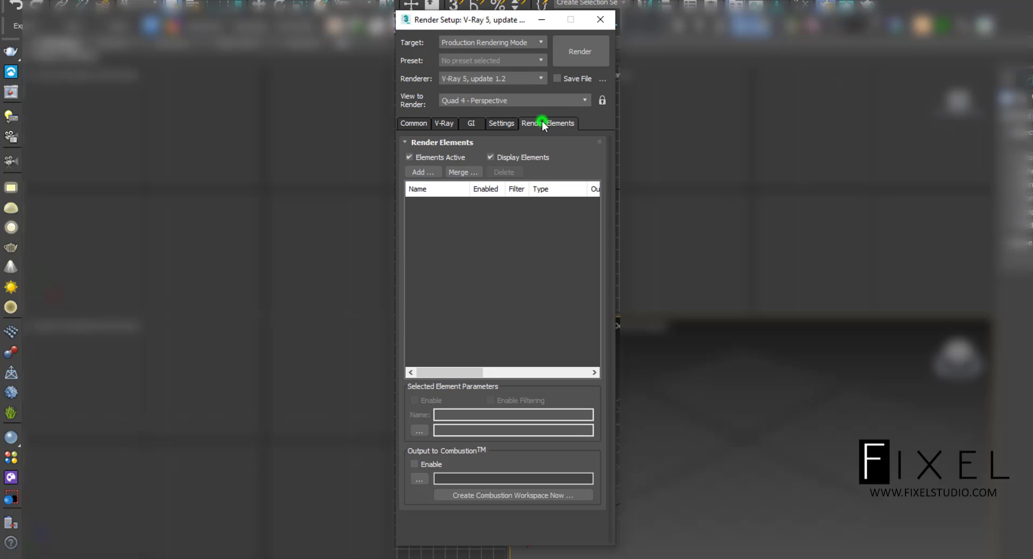
{"action": "left_click", "coordinate": [445, 120]}
Set the Noise threshold to 0.01 and collapse the Bucket image sampler section
{"action": "left_click", "coordinate": [484, 238]}
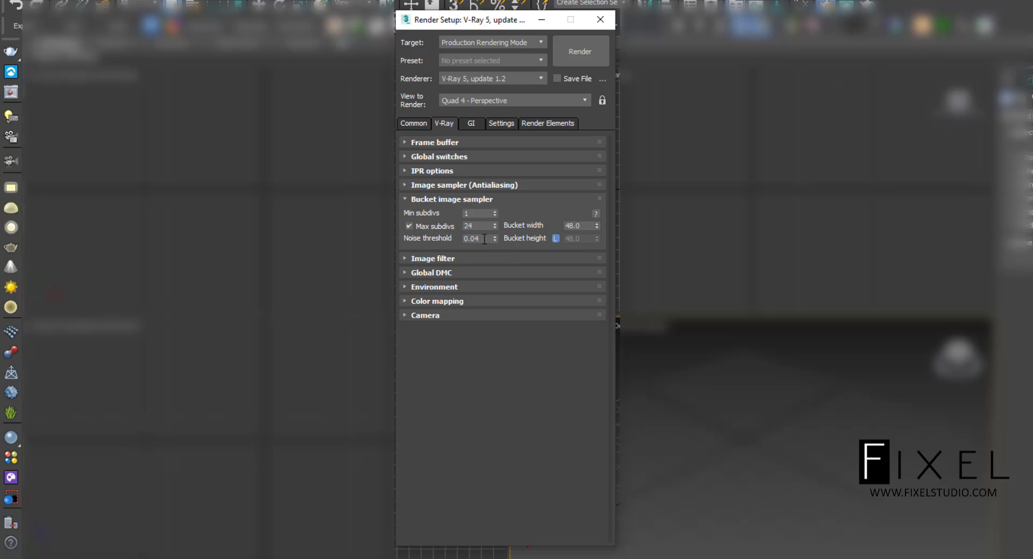
{"action": "left_click", "coordinate": [484, 239]}
{"action": "left_click", "coordinate": [481, 240]}
{"action": "double_click", "coordinate": [482, 240]}
{"action": "left_click", "coordinate": [484, 239]}
{"action": "key", "text": "BackSpace"}
{"action": "type", "text": "1"}
{"action": "key", "text": "Return"}
{"action": "left_click", "coordinate": [496, 362]}
{"action": "double_click", "coordinate": [480, 239]}
{"action": "left_click", "coordinate": [492, 467]}
{"action": "left_click", "coordinate": [457, 200]}
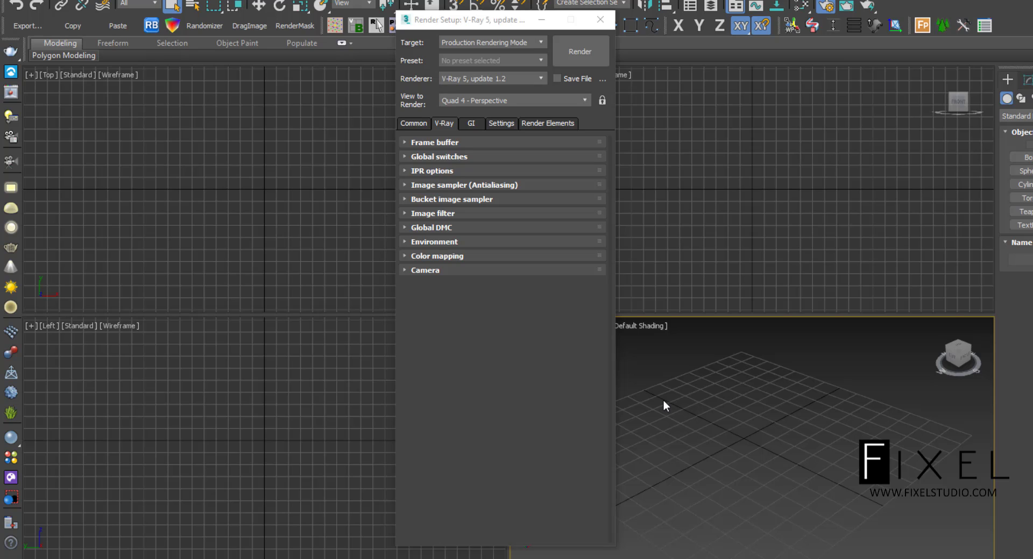
Expand Image filter, try the Area filter, return to VRayLanczosFilter and collapse the section
{"action": "left_click", "coordinate": [451, 214]}
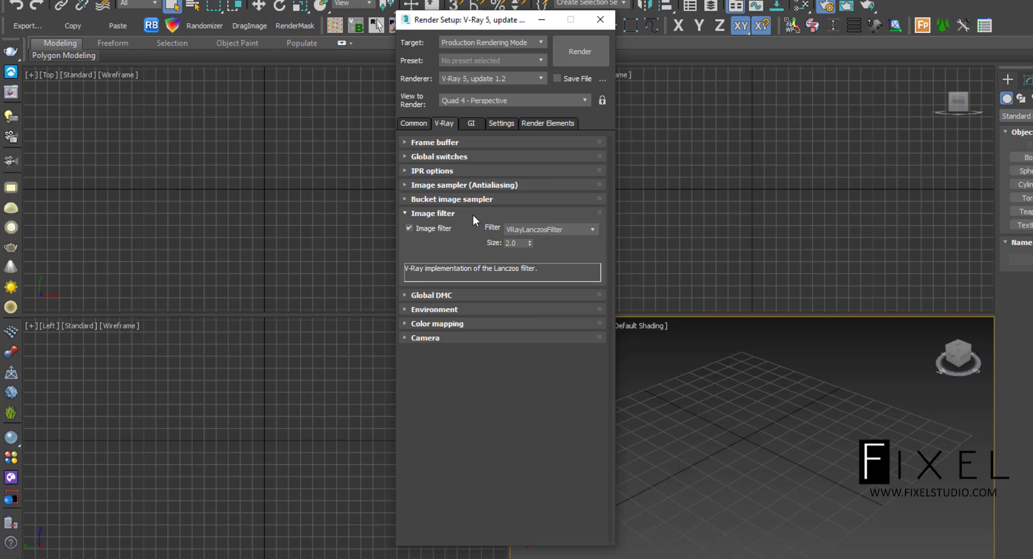
{"action": "left_click", "coordinate": [547, 198]}
{"action": "left_click", "coordinate": [547, 198]}
{"action": "left_click", "coordinate": [587, 233]}
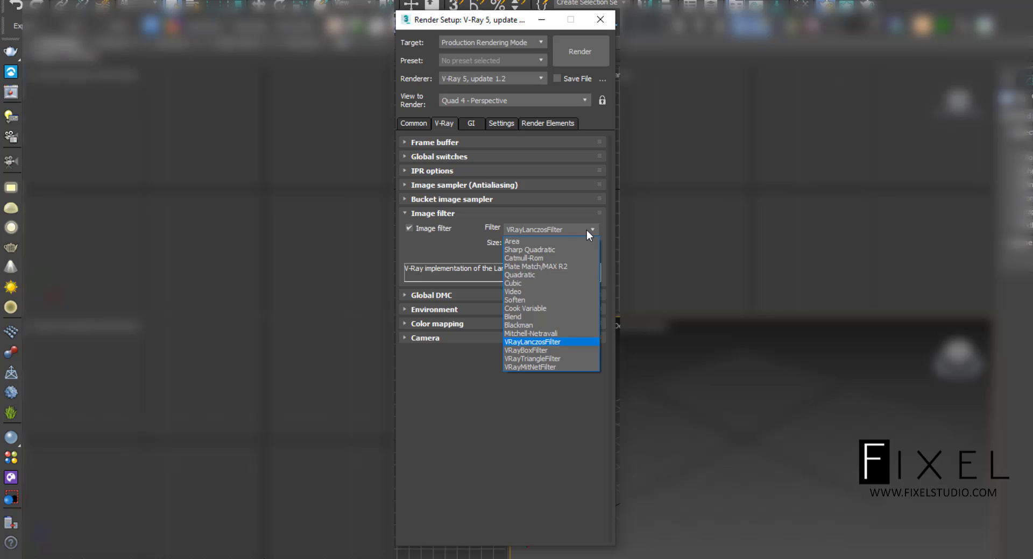
{"action": "left_click", "coordinate": [541, 241]}
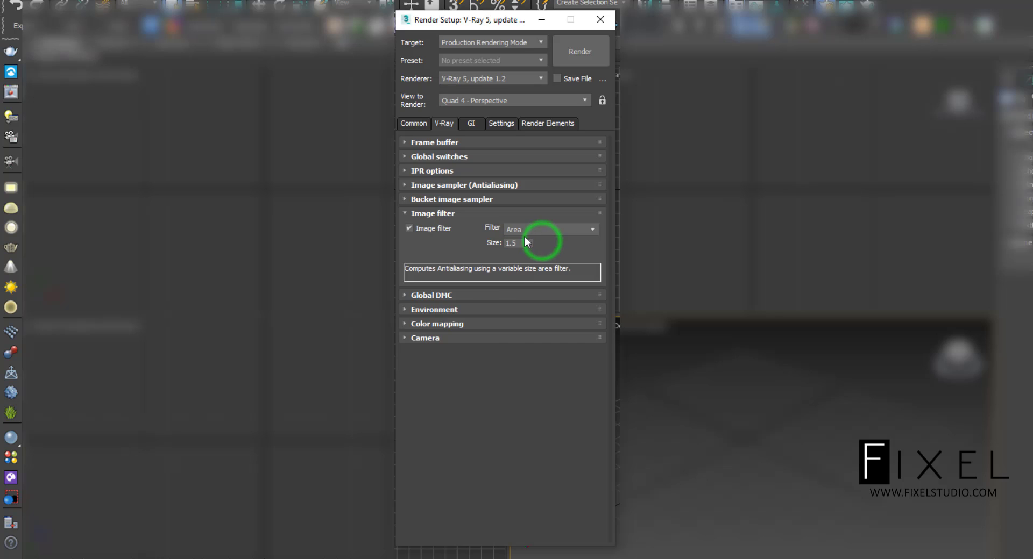
{"action": "left_click", "coordinate": [553, 230]}
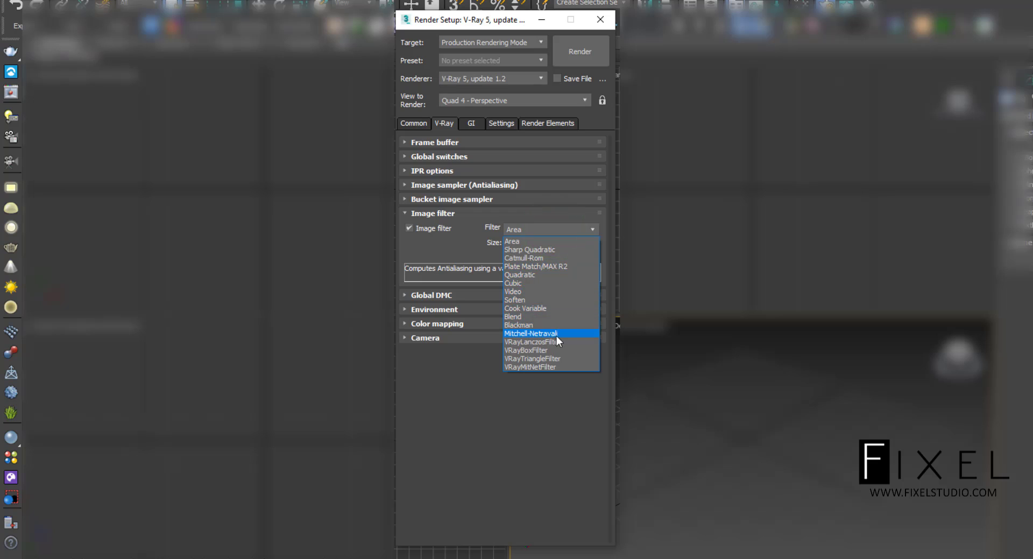
{"action": "left_click", "coordinate": [573, 343]}
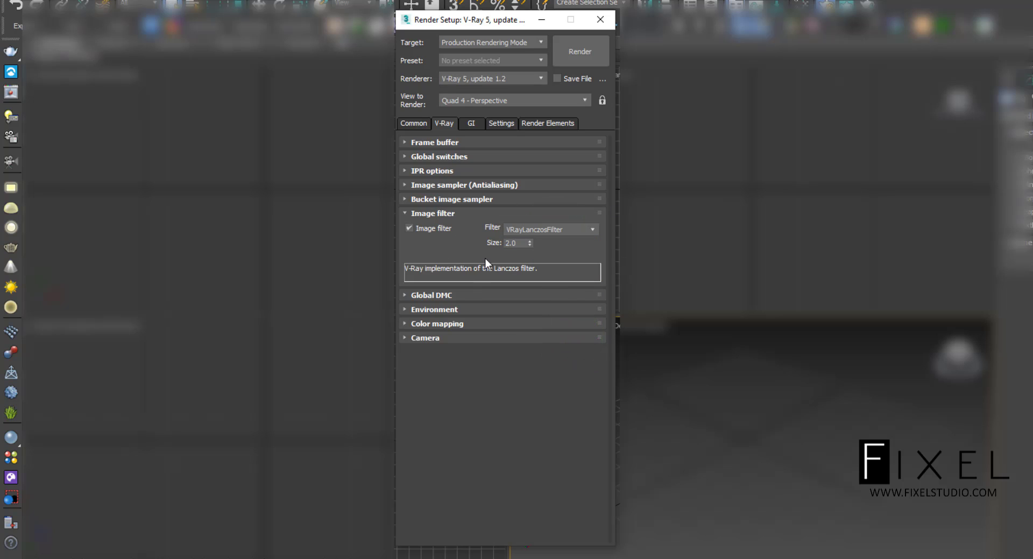
{"action": "left_click", "coordinate": [497, 212]}
{"action": "left_click", "coordinate": [497, 212]}
{"action": "left_click", "coordinate": [498, 214]}
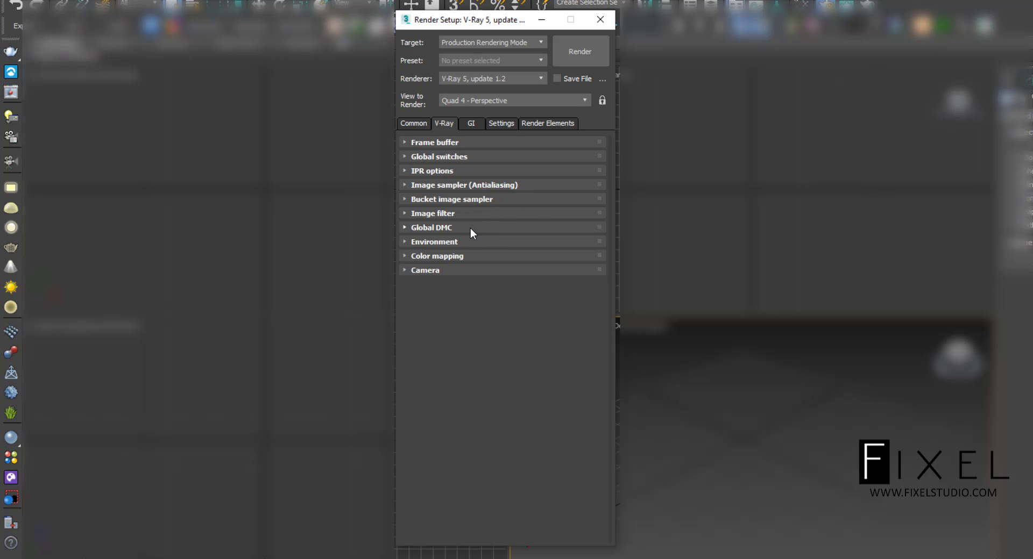
Review the Lock noise pattern and Blue noise sampling options in Global DMC, and collapse the section
{"action": "left_click", "coordinate": [471, 230]}
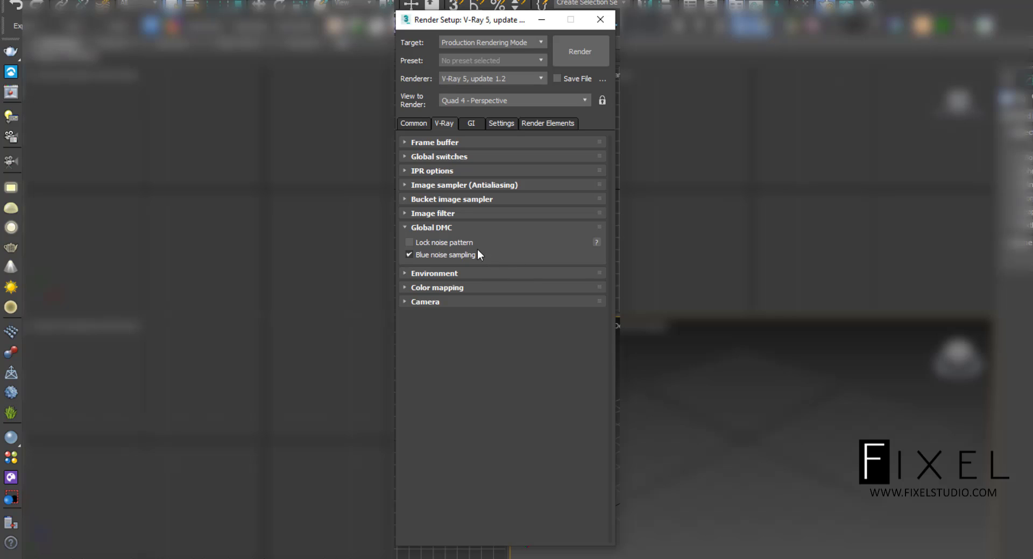
{"action": "left_click", "coordinate": [452, 242]}
{"action": "mouse_move", "coordinate": [460, 241]}
{"action": "left_click", "coordinate": [505, 230]}
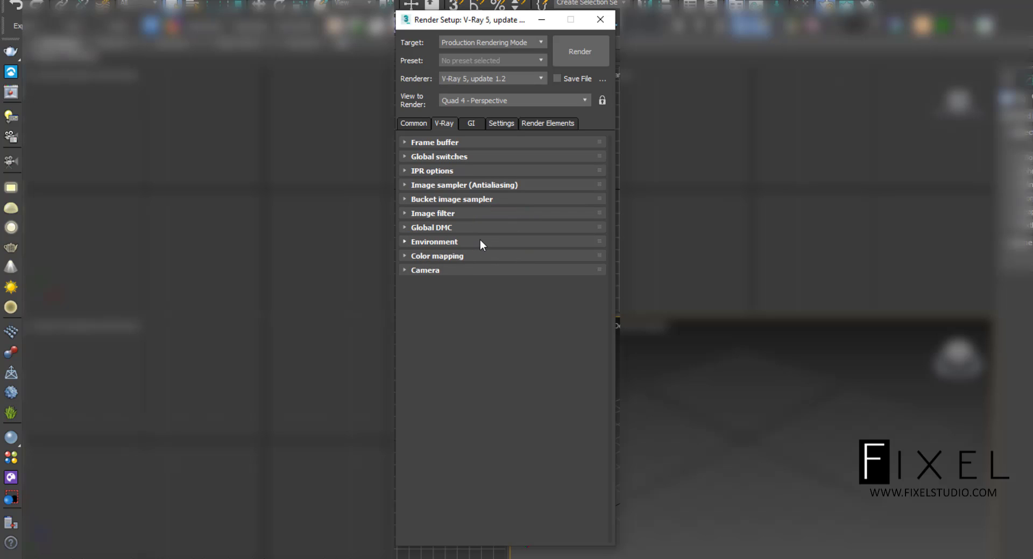
Expand Environment, enable GI environment, and inspect its color without changing it
{"action": "left_click", "coordinate": [480, 241]}
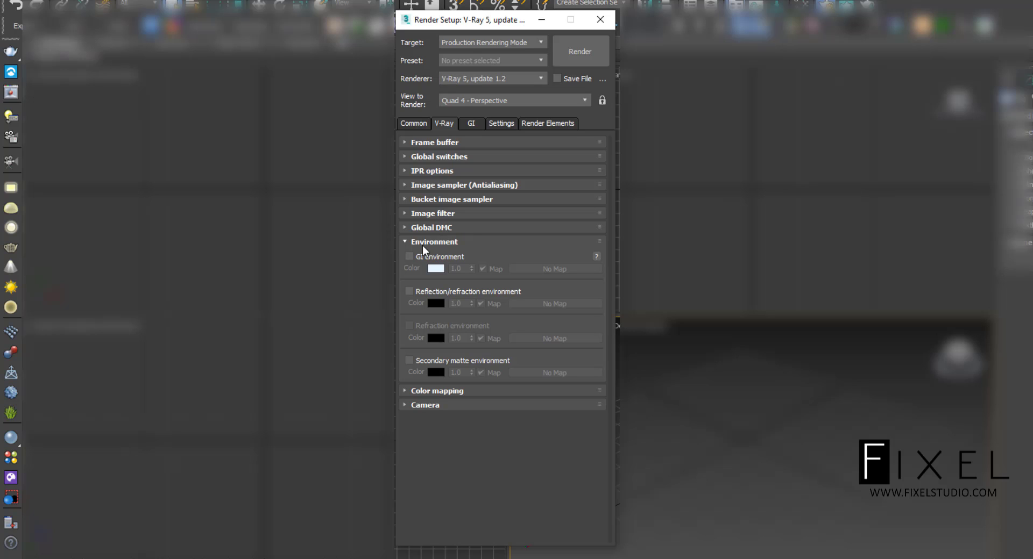
{"action": "left_click", "coordinate": [409, 257]}
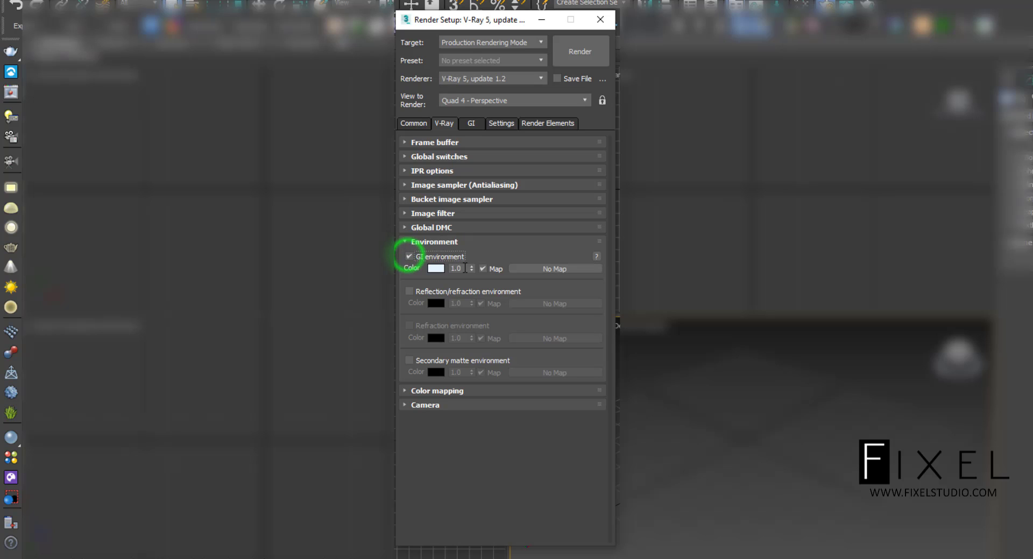
{"action": "left_click", "coordinate": [435, 269]}
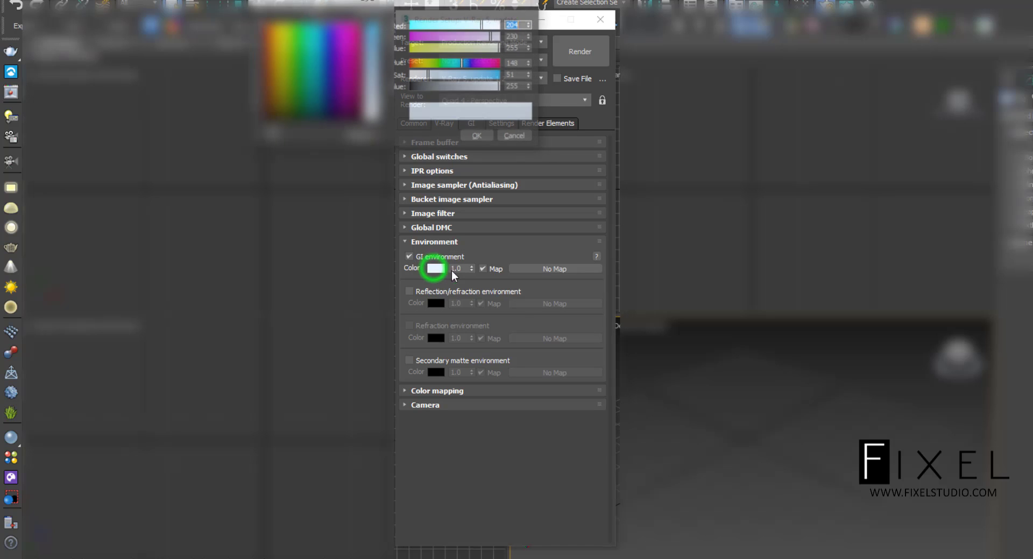
{"action": "left_click", "coordinate": [516, 136]}
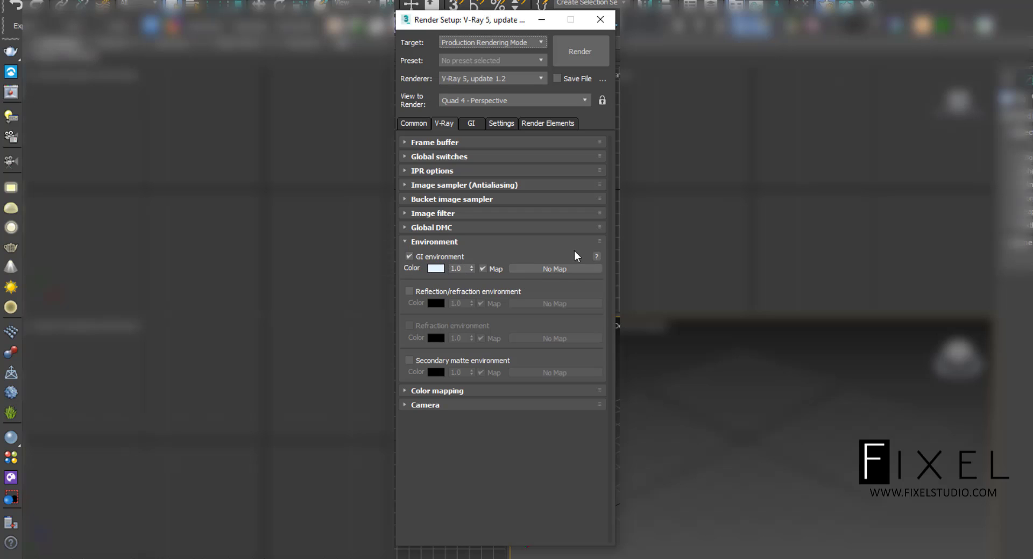
Enable the Reflection/refraction, Refraction and Secondary matte environment overrides
{"action": "left_click", "coordinate": [407, 291]}
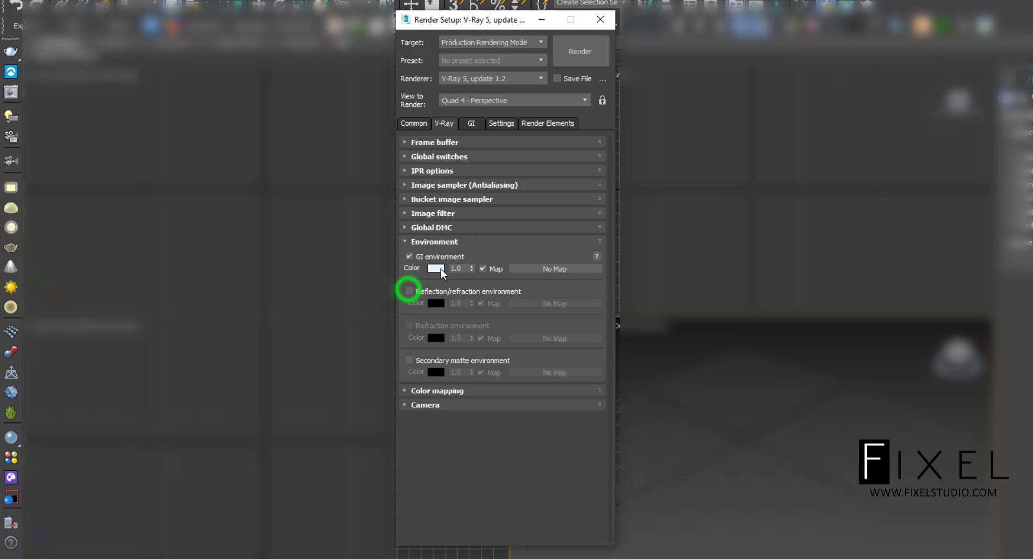
{"action": "left_click", "coordinate": [408, 291]}
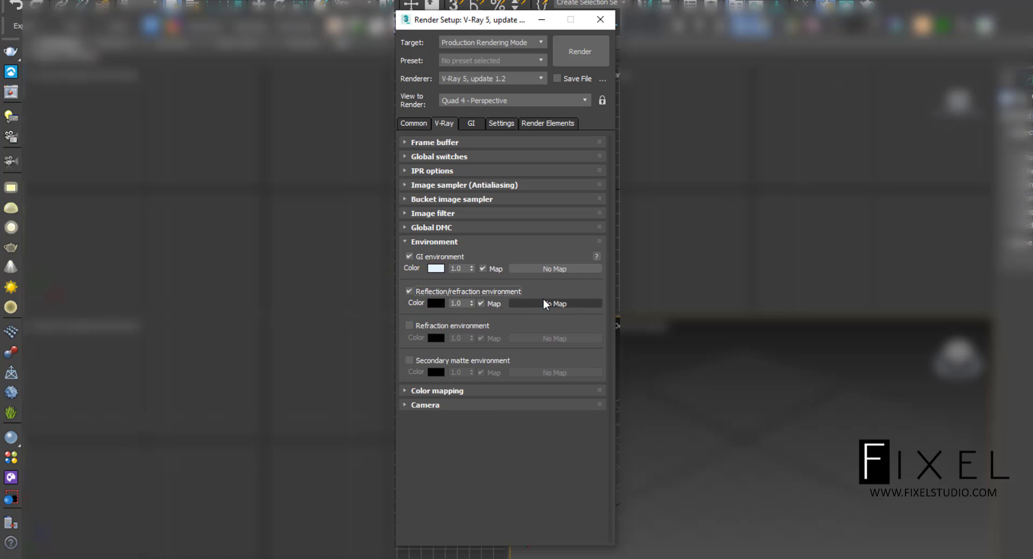
{"action": "left_click", "coordinate": [409, 327]}
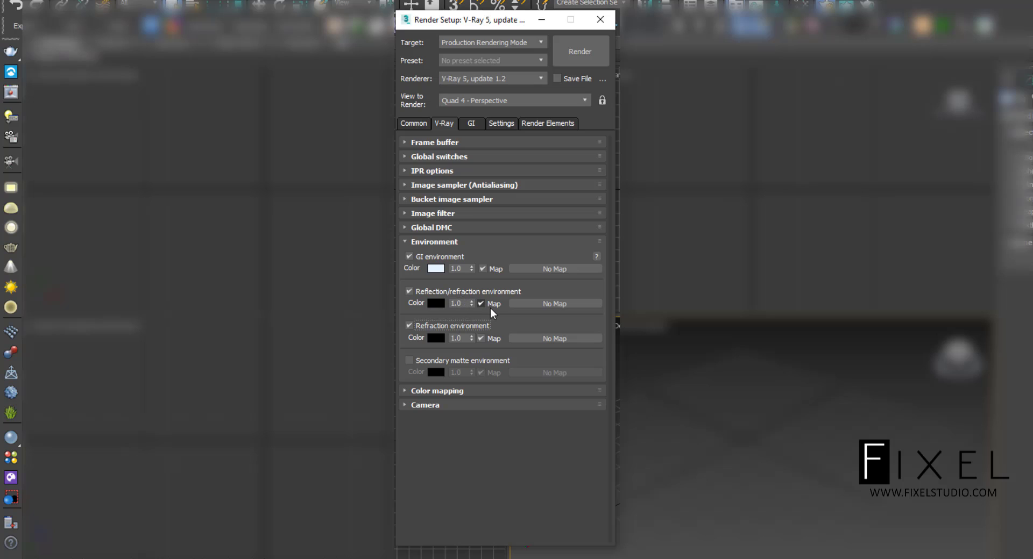
{"action": "left_click", "coordinate": [410, 361]}
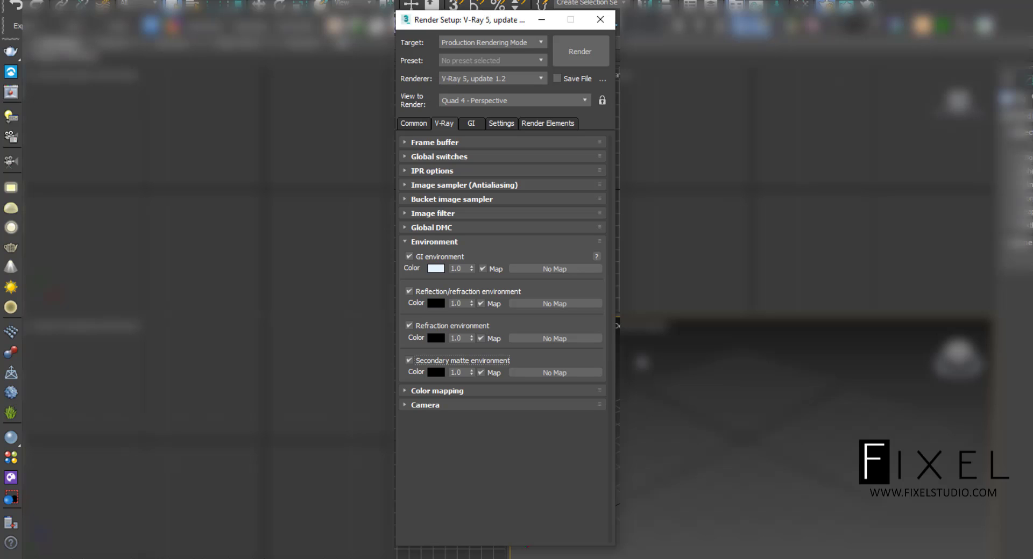
Disable all four environment overrides and collapse the Environment section
{"action": "mouse_move", "coordinate": [421, 363]}
{"action": "left_click", "coordinate": [409, 360]}
{"action": "left_click", "coordinate": [408, 325]}
{"action": "left_click", "coordinate": [409, 290]}
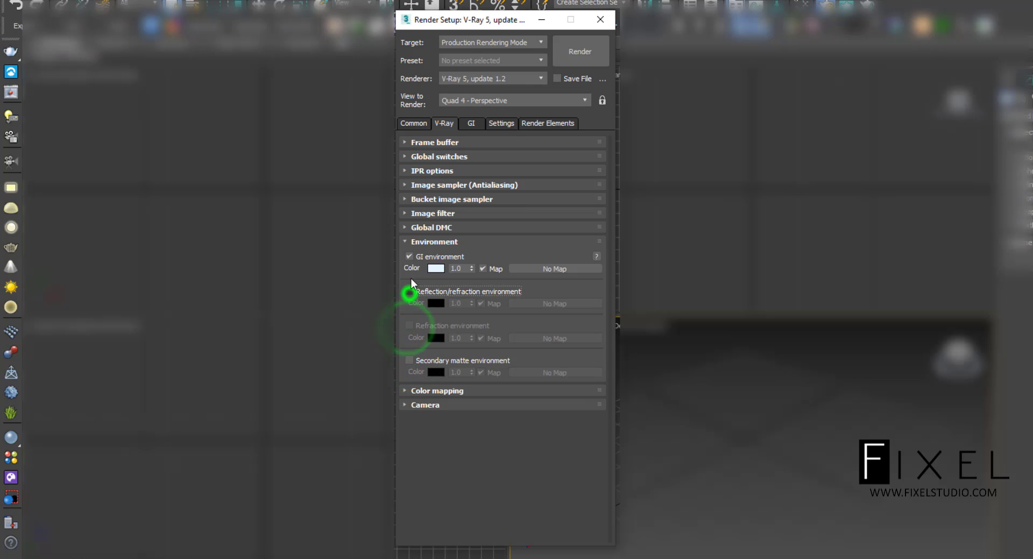
{"action": "left_click", "coordinate": [409, 257]}
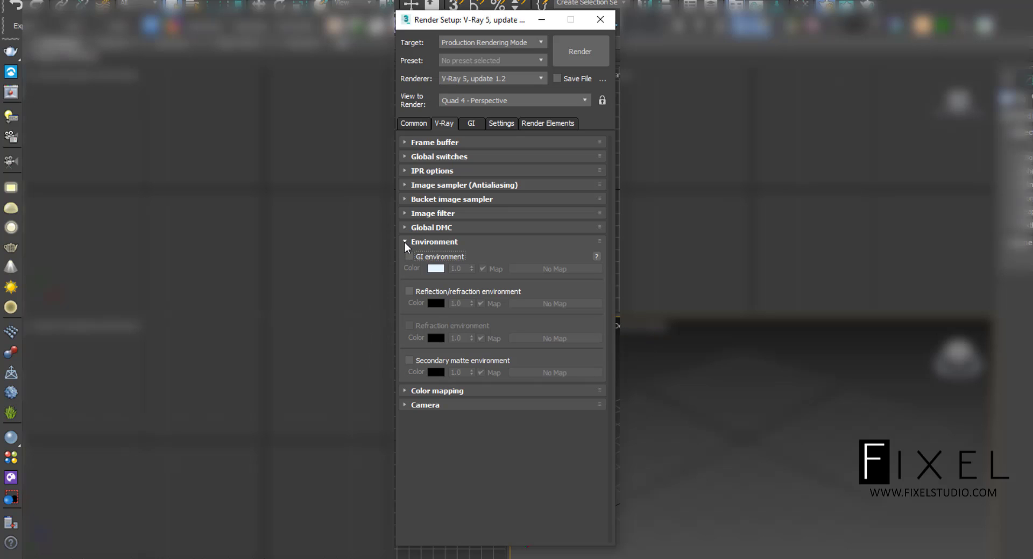
{"action": "left_click", "coordinate": [405, 242]}
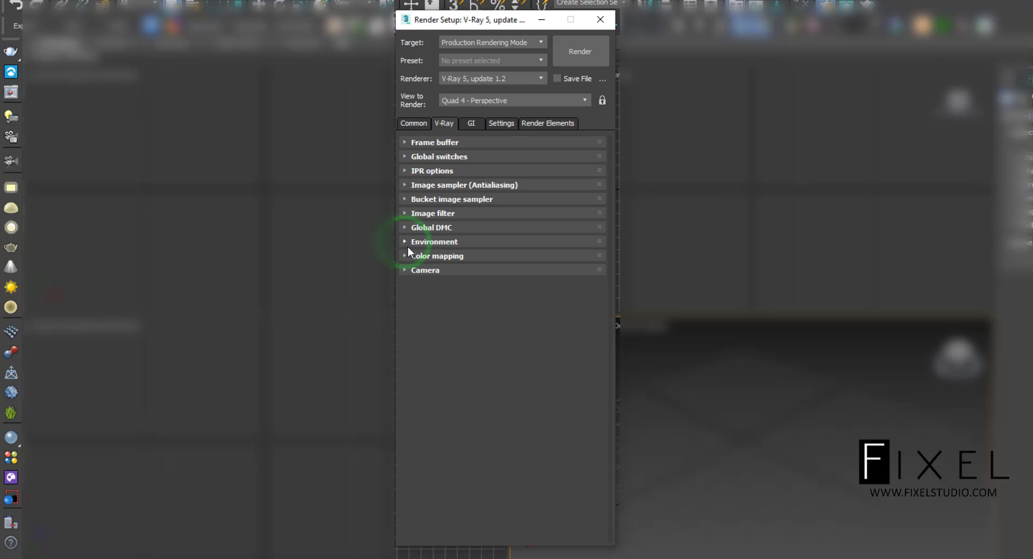
Expand Color mapping and review the Type and Mode choices, keeping Reinhard and color mapping only (no gamma)
{"action": "left_click", "coordinate": [404, 256]}
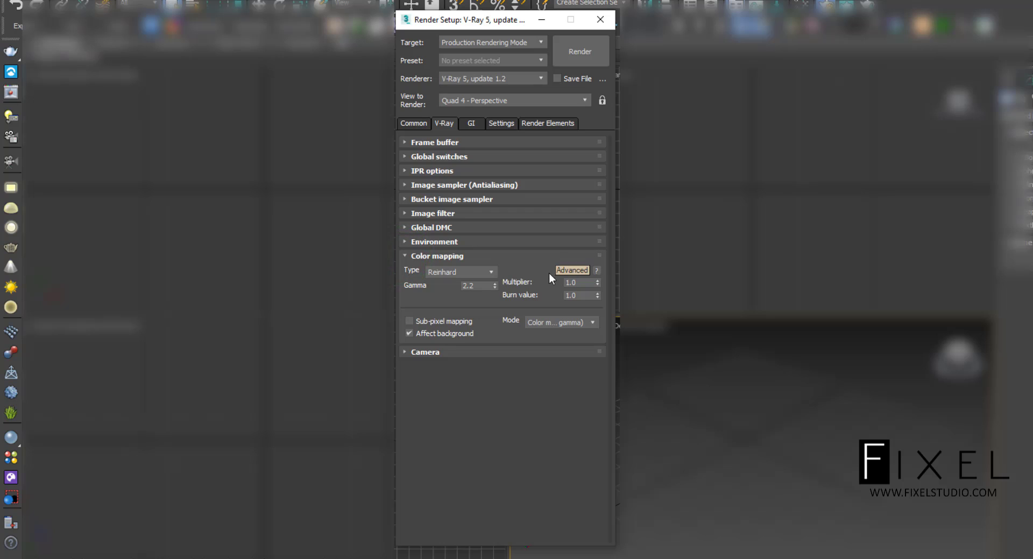
{"action": "left_click", "coordinate": [493, 272]}
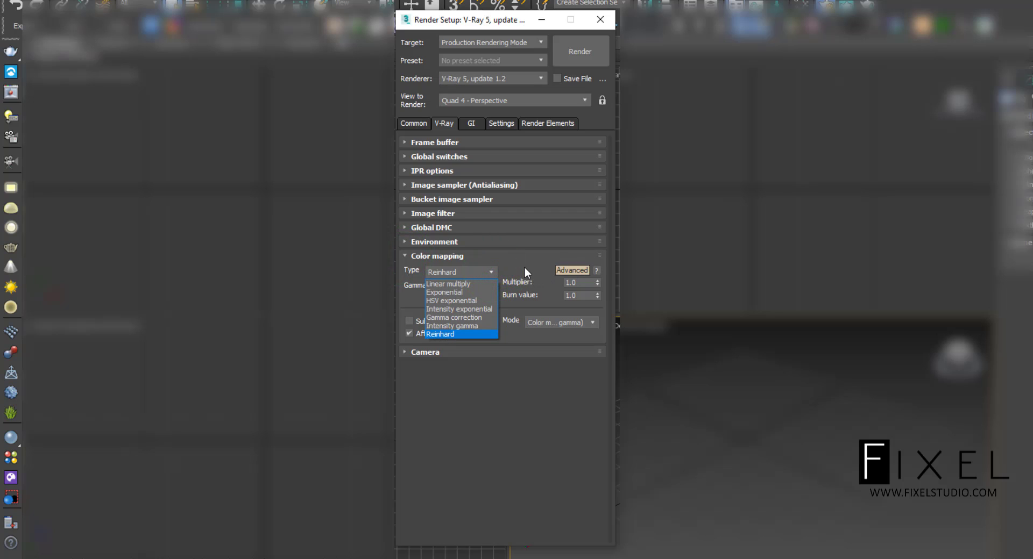
{"action": "left_click", "coordinate": [524, 266]}
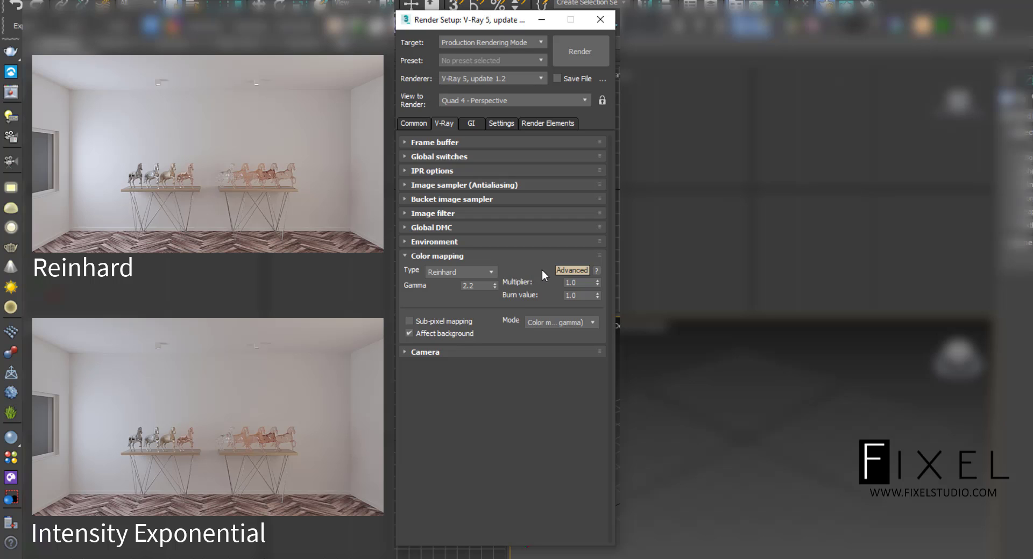
{"action": "left_click", "coordinate": [575, 322]}
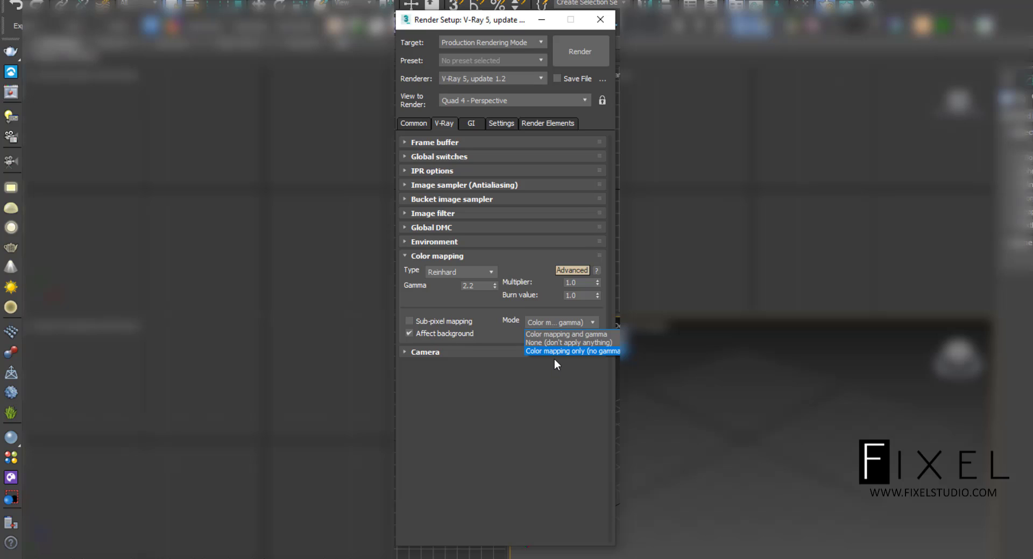
{"action": "left_click", "coordinate": [533, 400]}
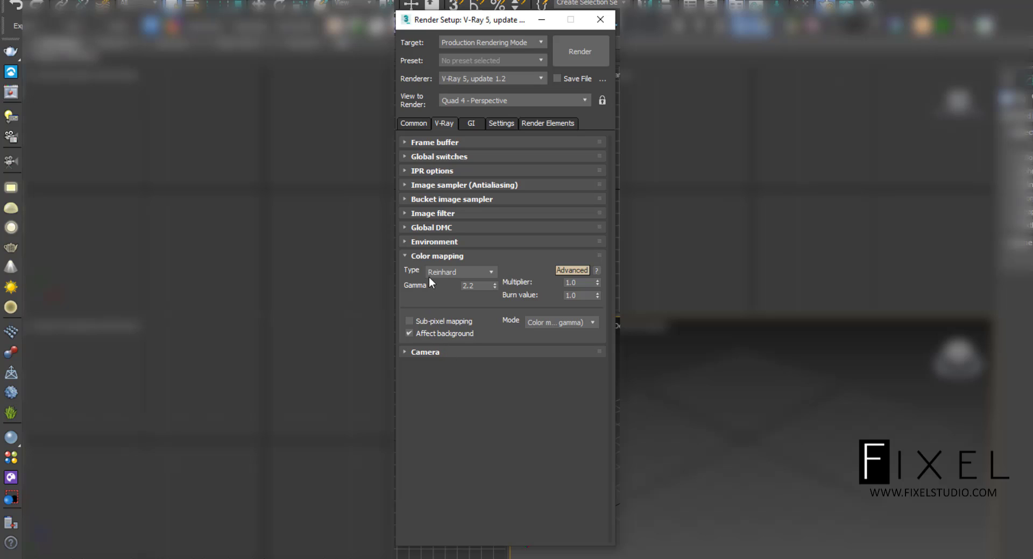
Collapse Color mapping, expand the Camera section and review the available camera types without changing the selection
{"action": "left_click", "coordinate": [437, 256]}
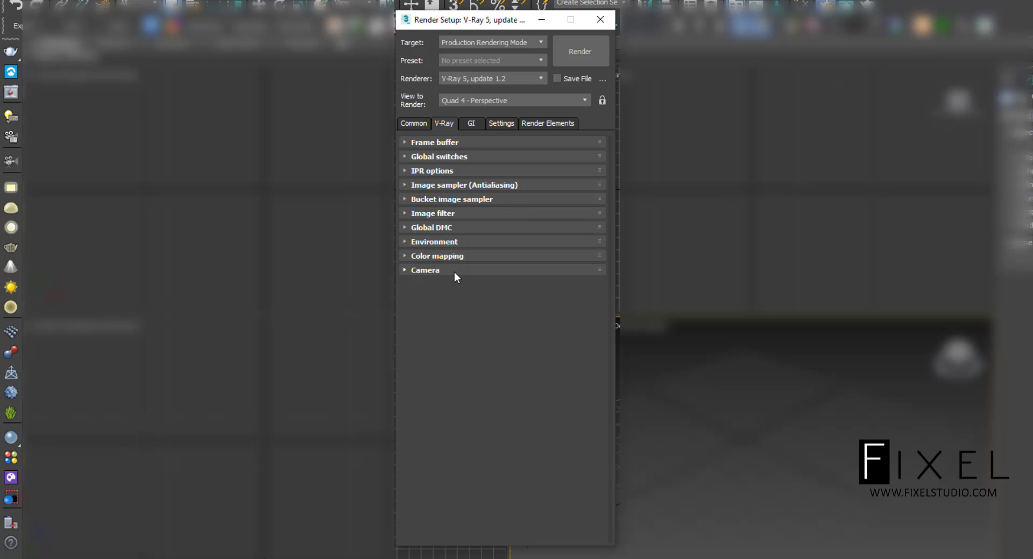
{"action": "left_click", "coordinate": [454, 271]}
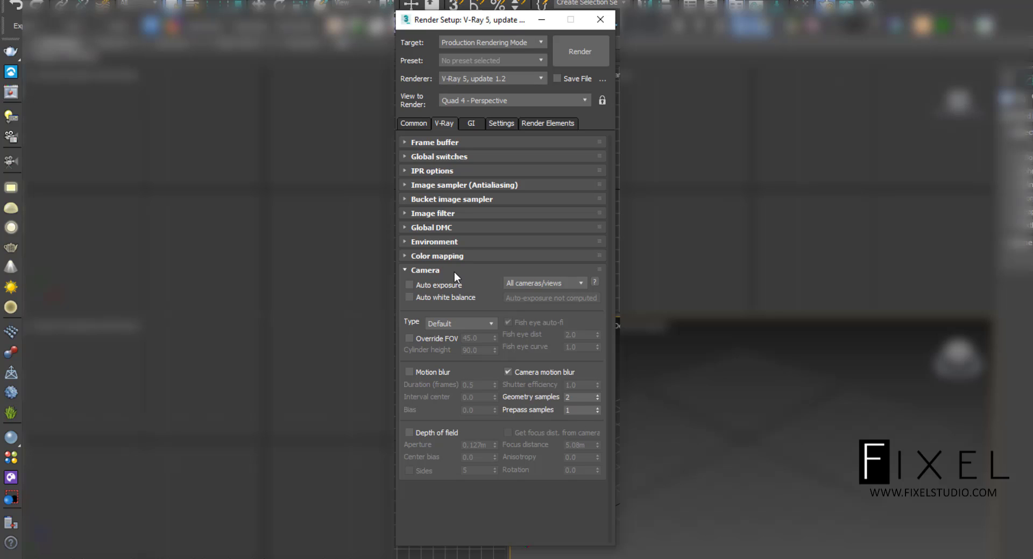
{"action": "left_click", "coordinate": [489, 324]}
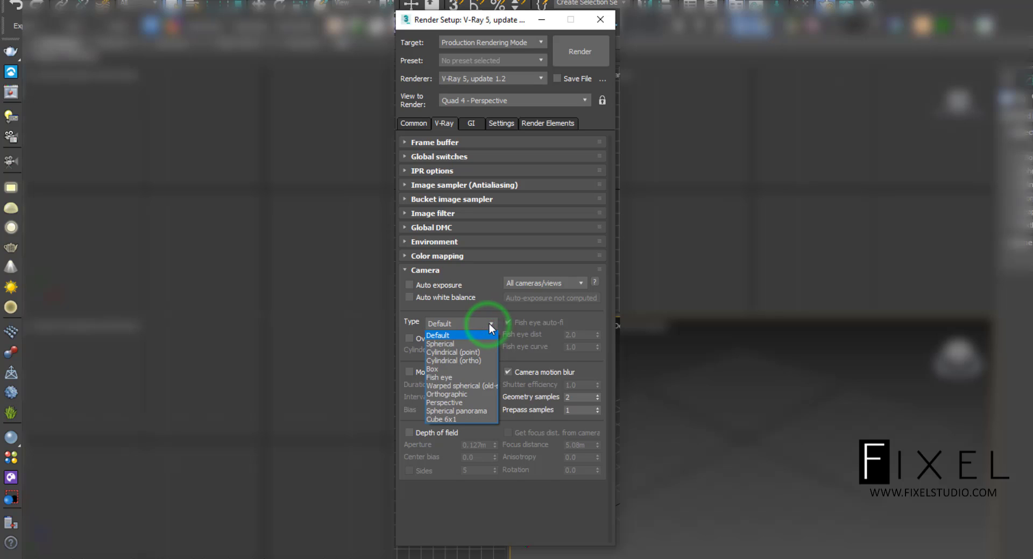
{"action": "left_click", "coordinate": [490, 295]}
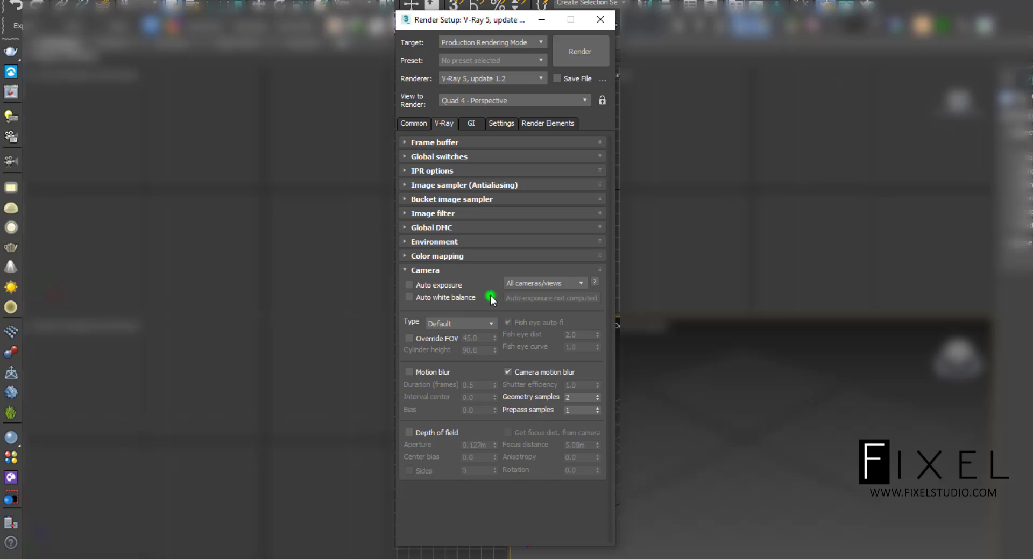
Enable Auto exposure and Auto white balance in the Camera section, and disable both again
{"action": "left_click", "coordinate": [455, 289]}
{"action": "left_click", "coordinate": [454, 300]}
{"action": "left_click", "coordinate": [454, 299]}
{"action": "left_click", "coordinate": [451, 286]}
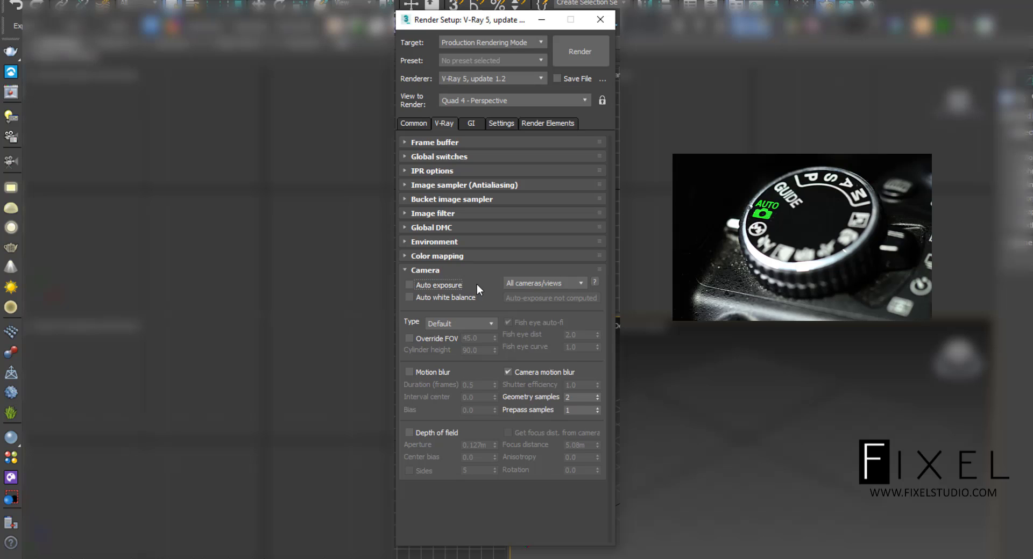
Enable Override FOV and set the camera type to Spherical panorama
{"action": "left_click", "coordinate": [470, 324]}
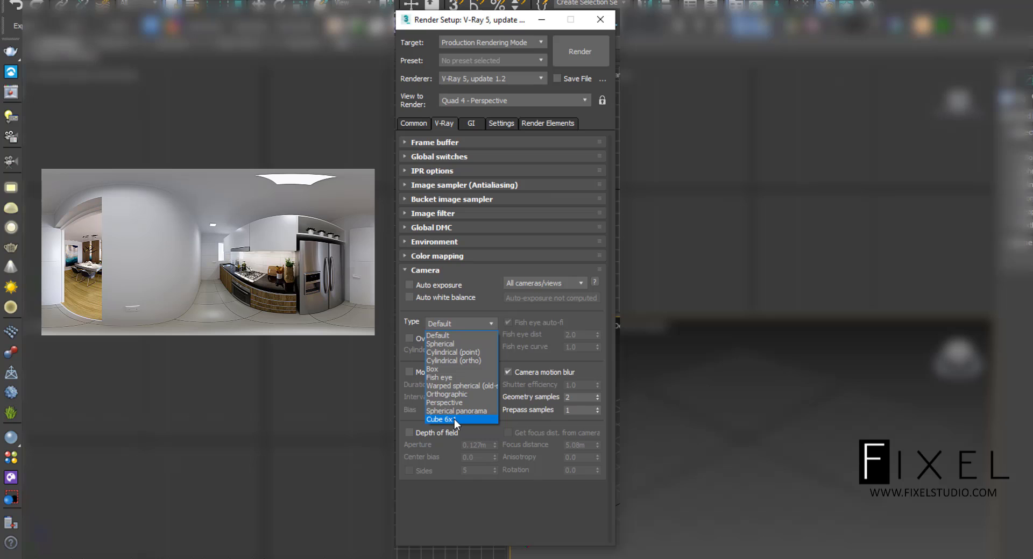
{"action": "left_click", "coordinate": [486, 288]}
{"action": "left_click", "coordinate": [425, 339]}
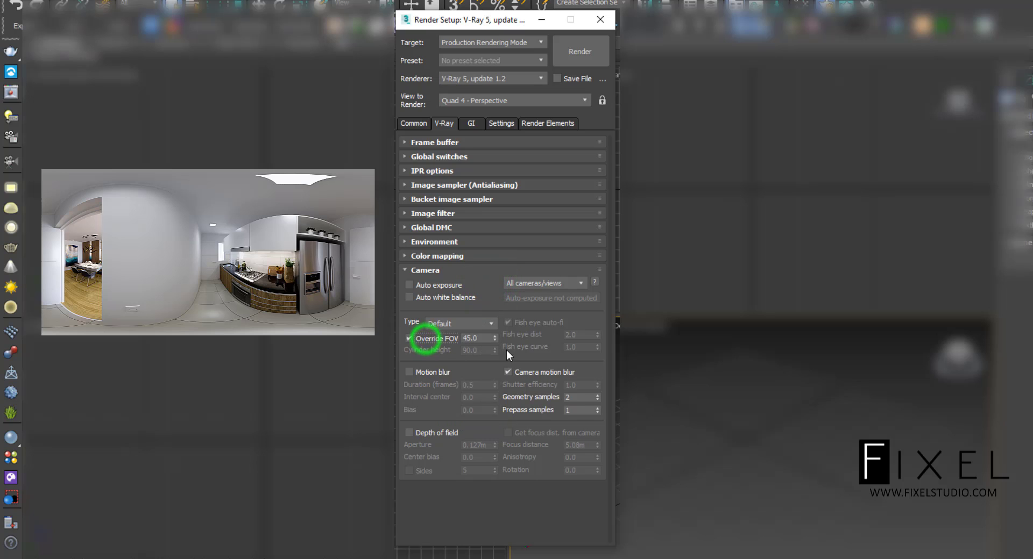
{"action": "left_click", "coordinate": [450, 325]}
{"action": "left_click", "coordinate": [449, 325]}
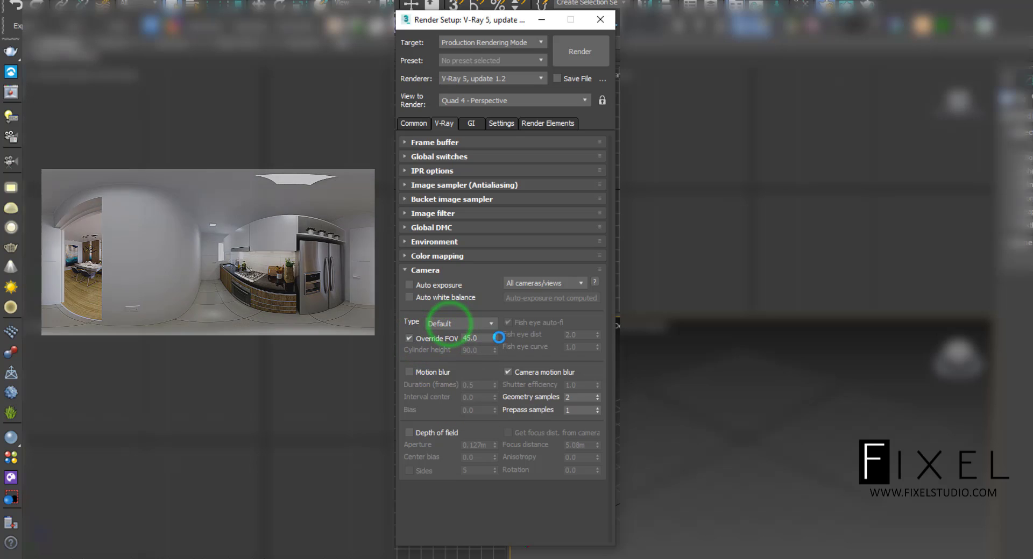
{"action": "left_click", "coordinate": [471, 326]}
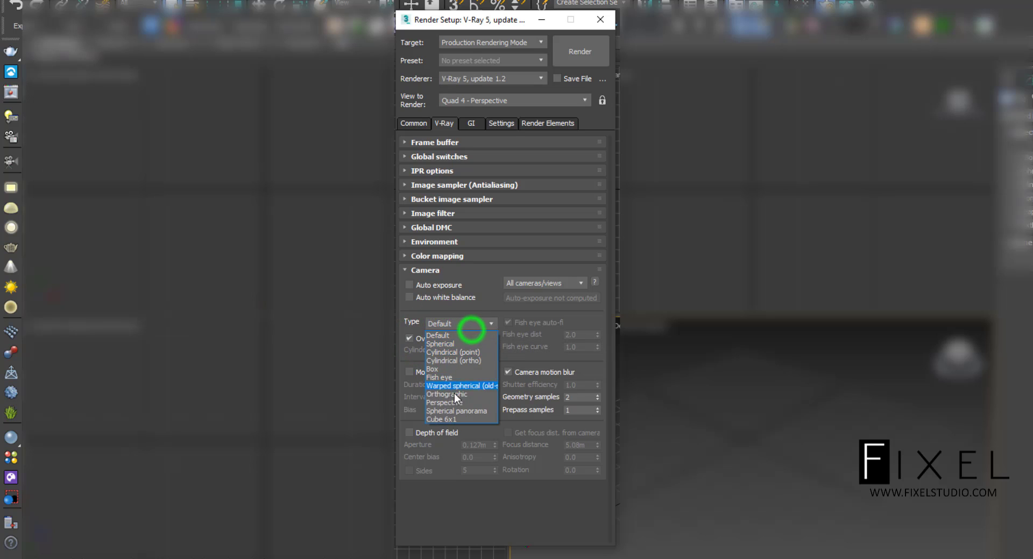
{"action": "left_click", "coordinate": [478, 410]}
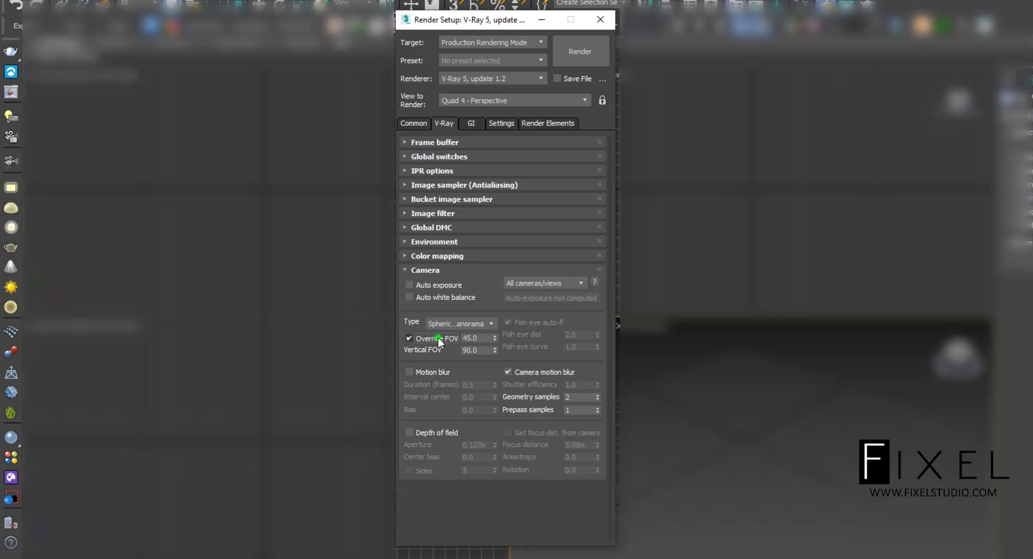
Restore the Default camera type with Override FOV disabled, and collapse the Camera section
{"action": "left_click", "coordinate": [456, 325]}
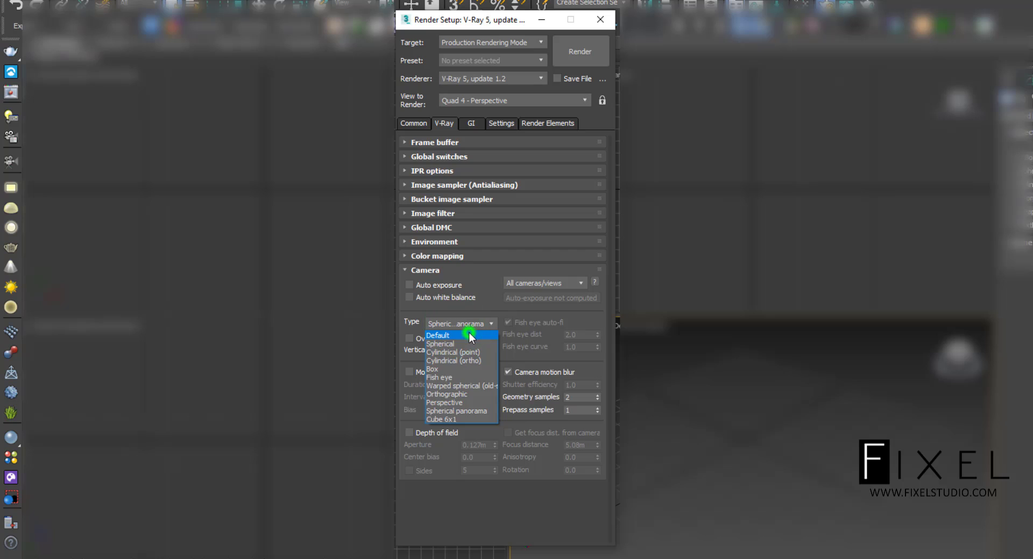
{"action": "left_click", "coordinate": [468, 335]}
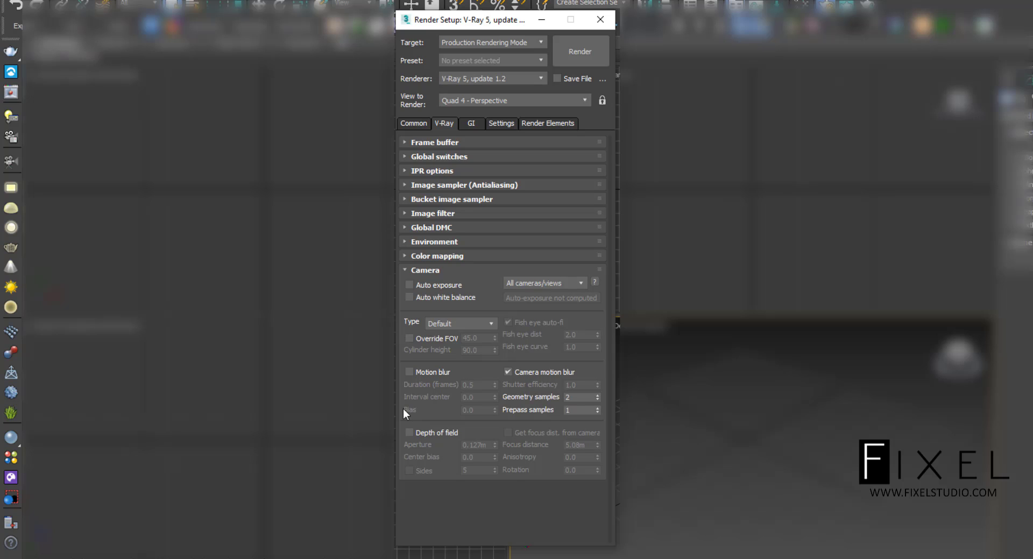
{"action": "left_click", "coordinate": [463, 271]}
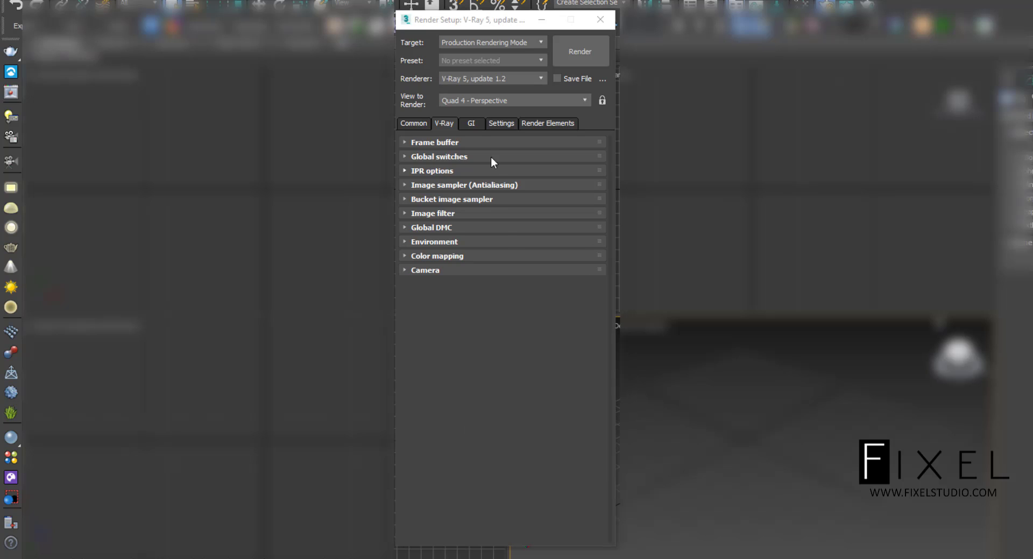
Open the Global illumination settings and review the primary and secondary engine choices, keeping Brute force and Light cache
{"action": "left_click", "coordinate": [475, 127]}
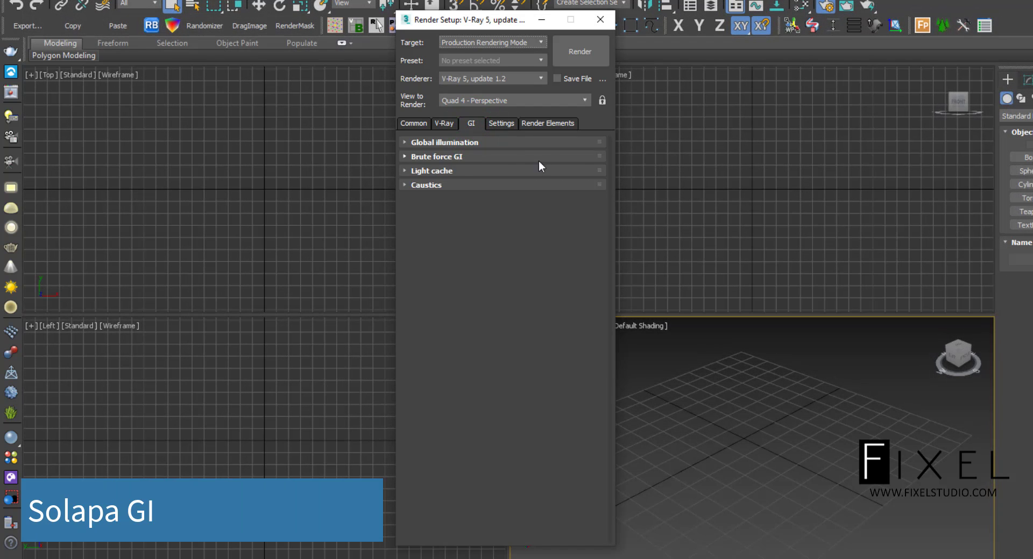
{"action": "left_click", "coordinate": [467, 144]}
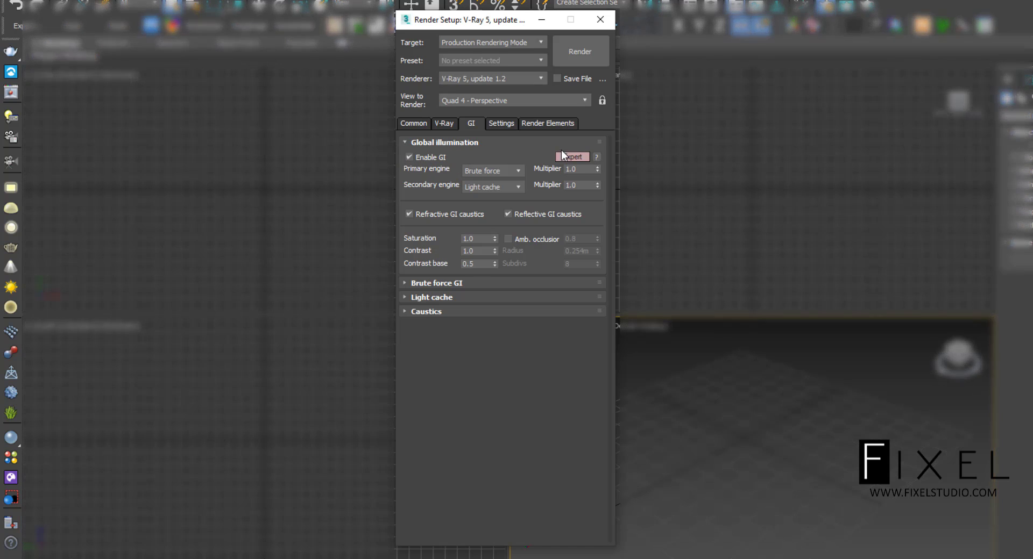
{"action": "left_click", "coordinate": [519, 172]}
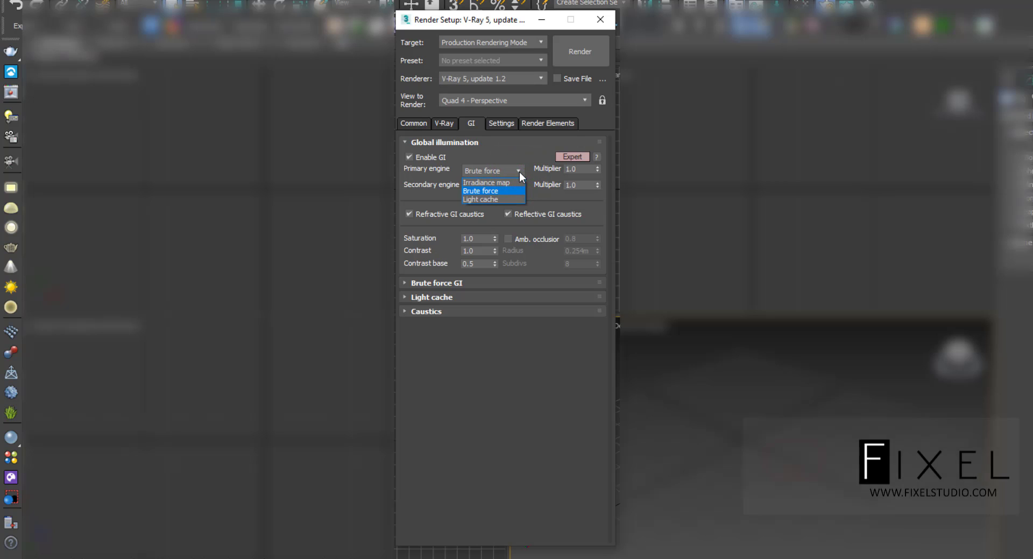
{"action": "left_click", "coordinate": [518, 172]}
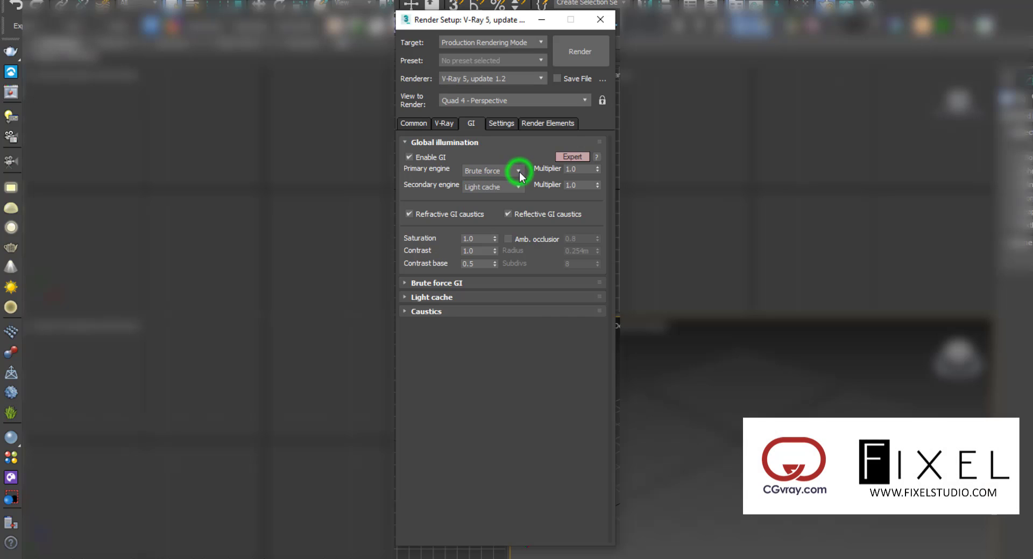
{"action": "left_click", "coordinate": [519, 187]}
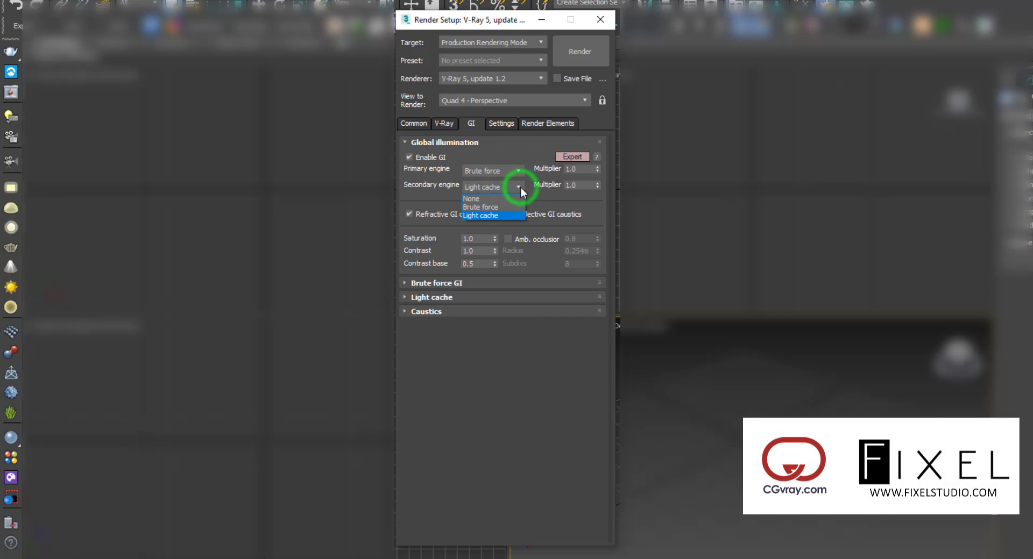
{"action": "left_click", "coordinate": [519, 187]}
{"action": "left_click", "coordinate": [518, 172]}
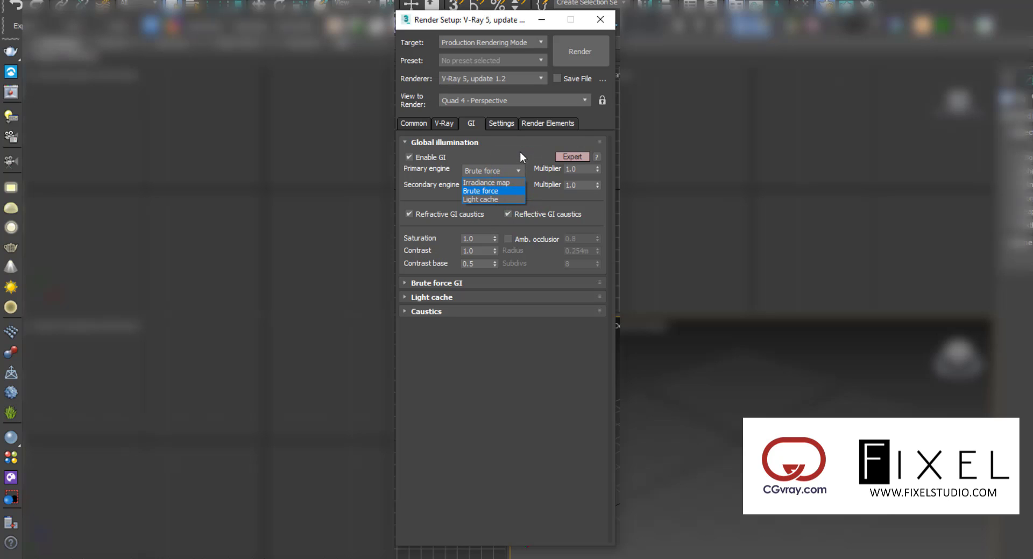
{"action": "left_click", "coordinate": [520, 155]}
{"action": "left_click", "coordinate": [518, 171]}
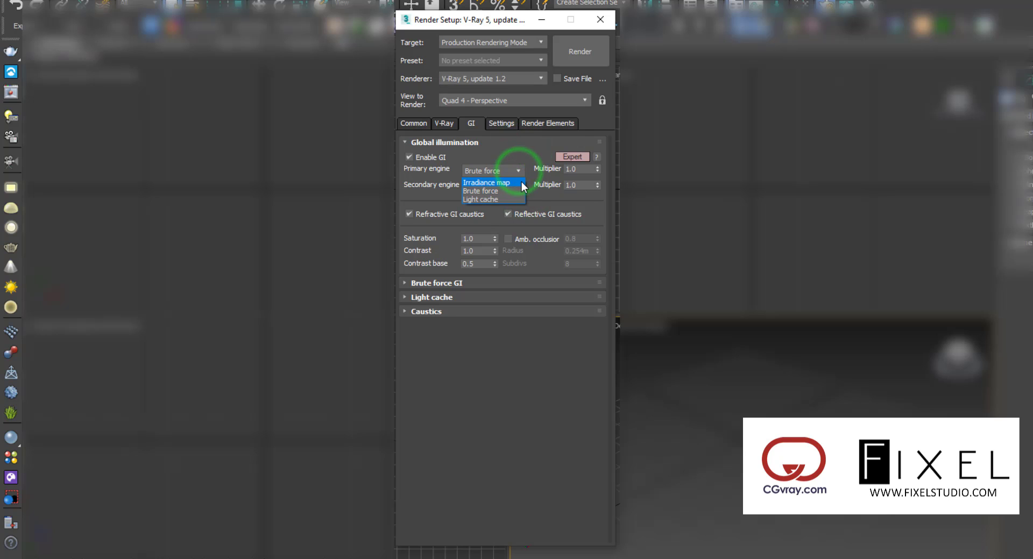
{"action": "left_click", "coordinate": [522, 148]}
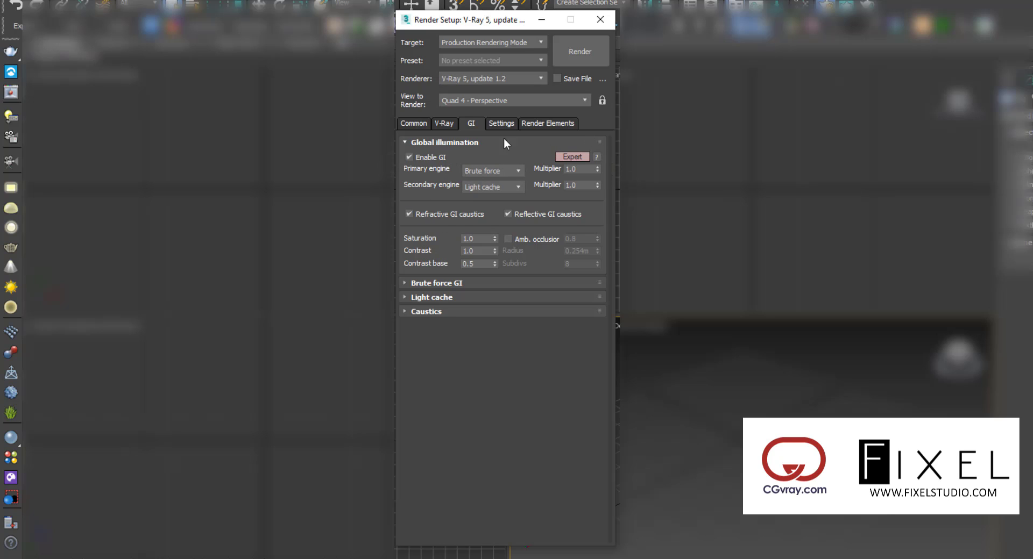
Examine the multipliers of the primary and secondary GI engines without changing them, and collapse Global illumination
{"action": "left_click", "coordinate": [586, 169]}
{"action": "left_click", "coordinate": [579, 185]}
{"action": "left_click", "coordinate": [538, 156]}
{"action": "left_click", "coordinate": [483, 143]}
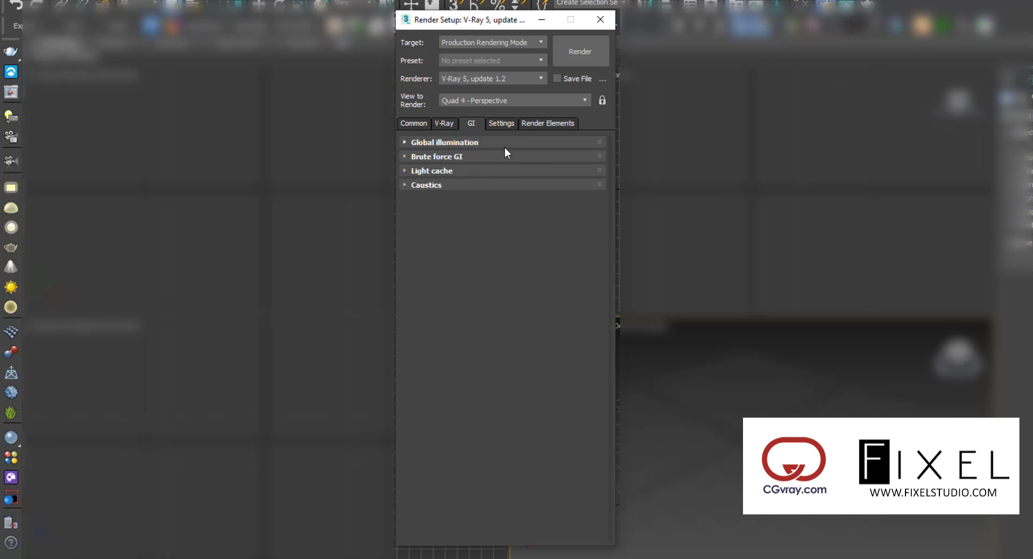
Briefly reopen Global illumination, and review the Bounces setting in the Brute force GI section
{"action": "left_click", "coordinate": [461, 143]}
{"action": "left_click", "coordinate": [465, 144]}
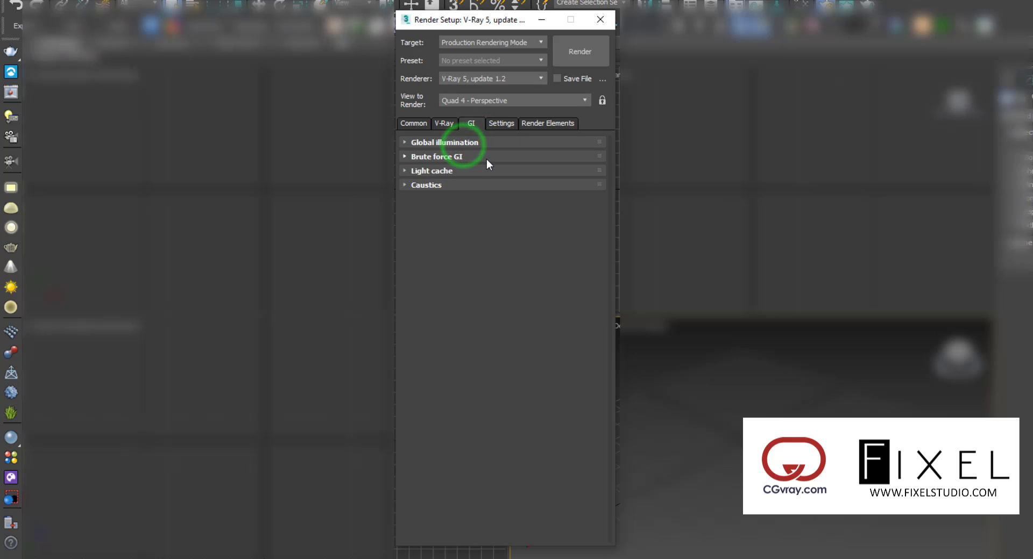
{"action": "left_click", "coordinate": [486, 156]}
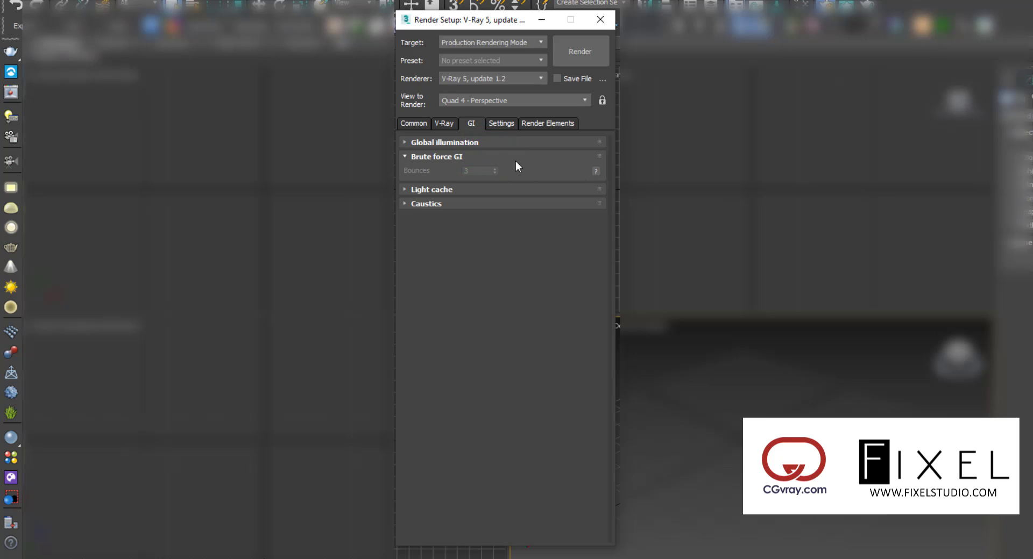
{"action": "left_click", "coordinate": [474, 156]}
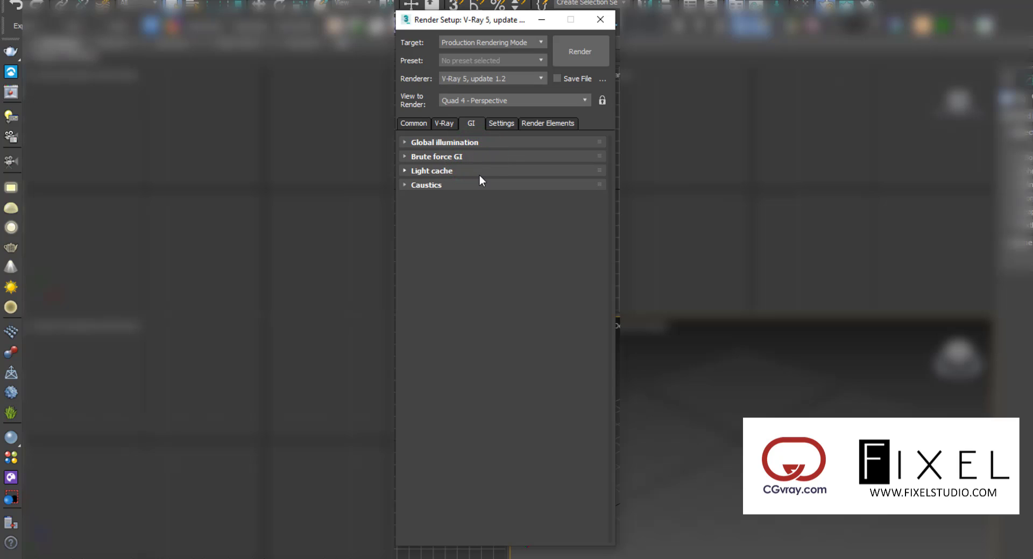
Expand Light cache, examine its Subdivs and Sample size settings without changing them, and collapse the section
{"action": "left_click", "coordinate": [483, 171]}
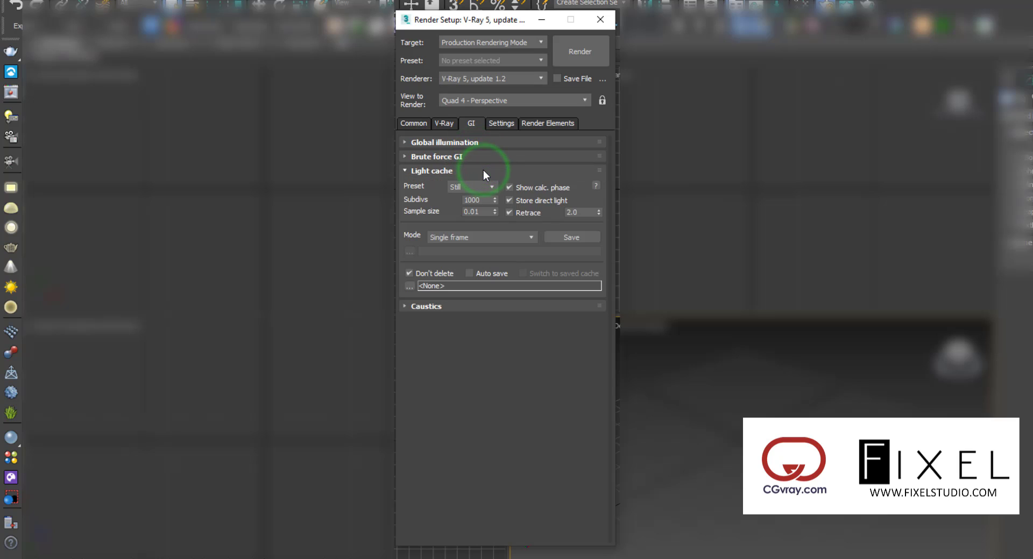
{"action": "left_click_drag", "start_coordinate": [488, 200], "coordinate": [460, 200]}
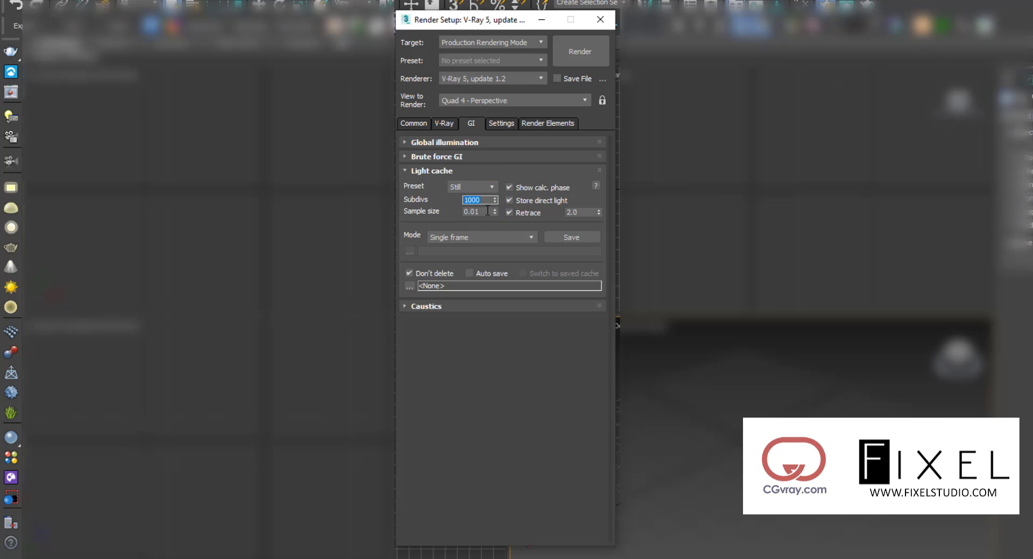
{"action": "mouse_move", "coordinate": [485, 200]}
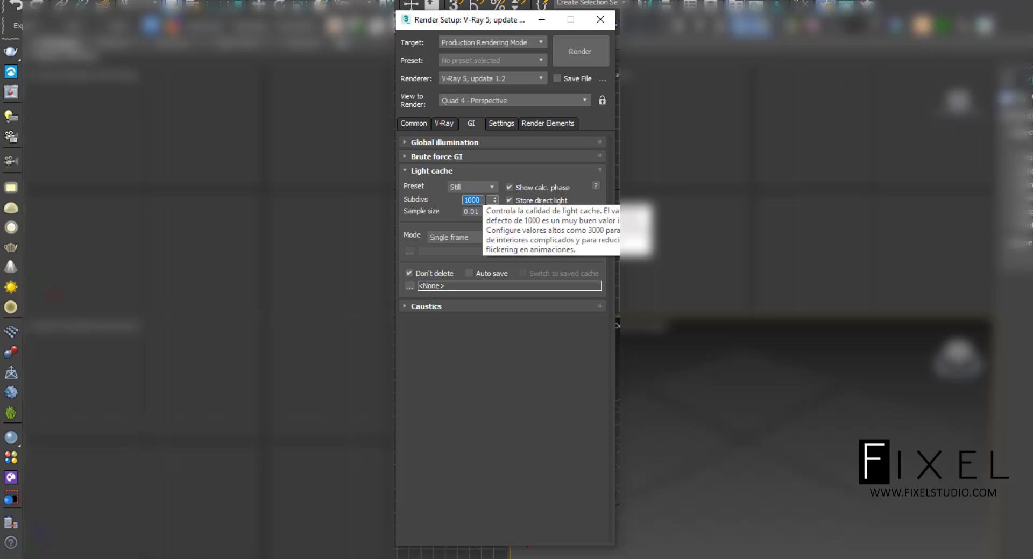
{"action": "left_click", "coordinate": [478, 212]}
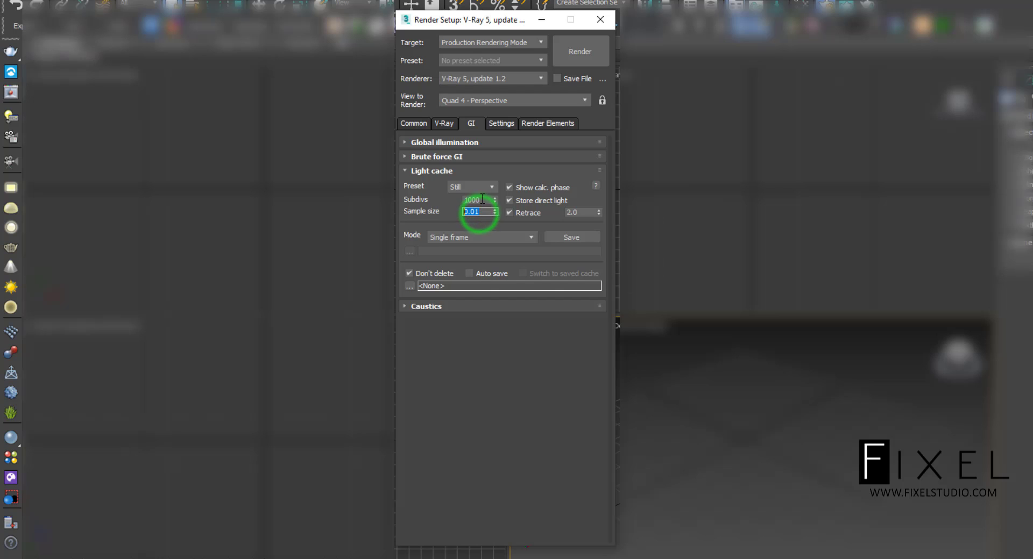
{"action": "left_click", "coordinate": [479, 200]}
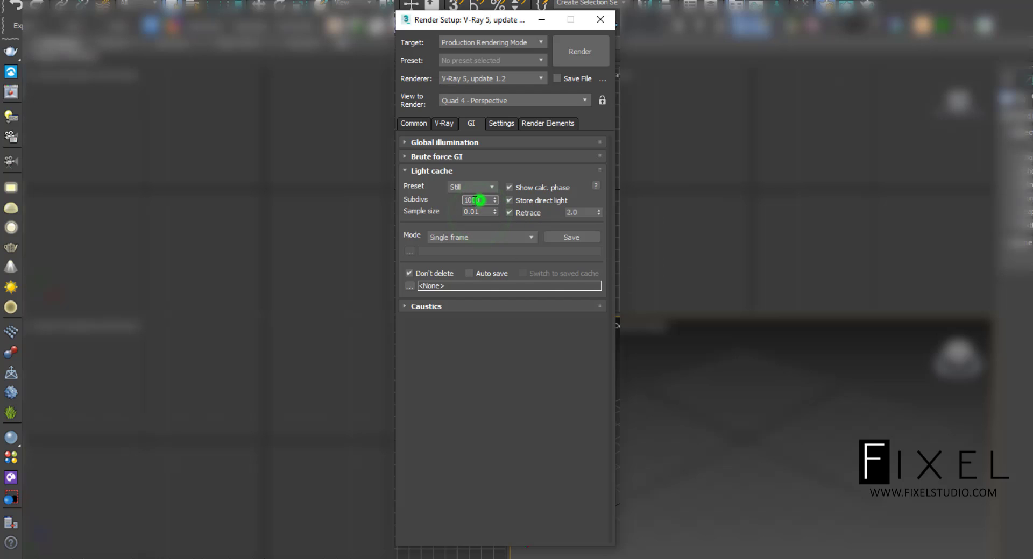
{"action": "left_click", "coordinate": [482, 360]}
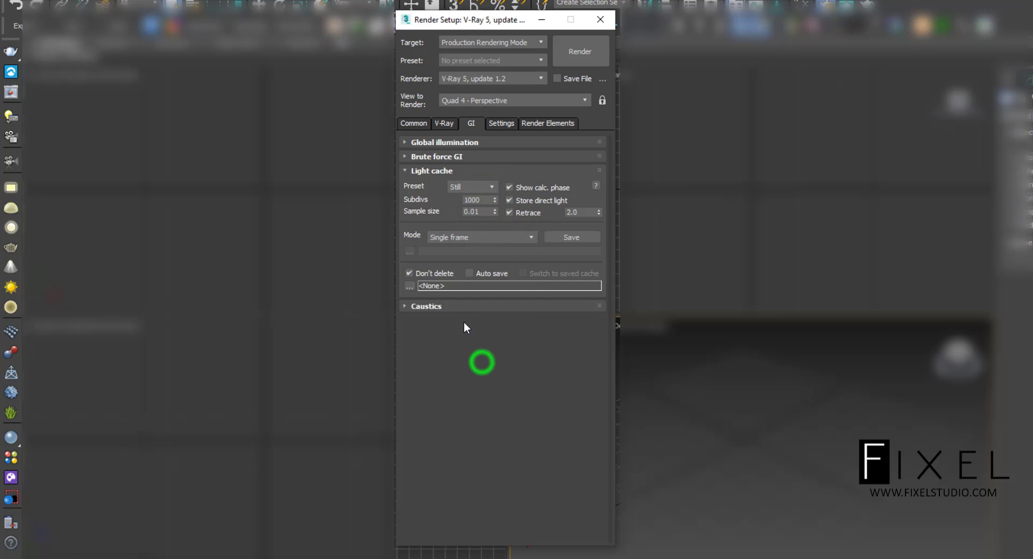
{"action": "left_click", "coordinate": [478, 200]}
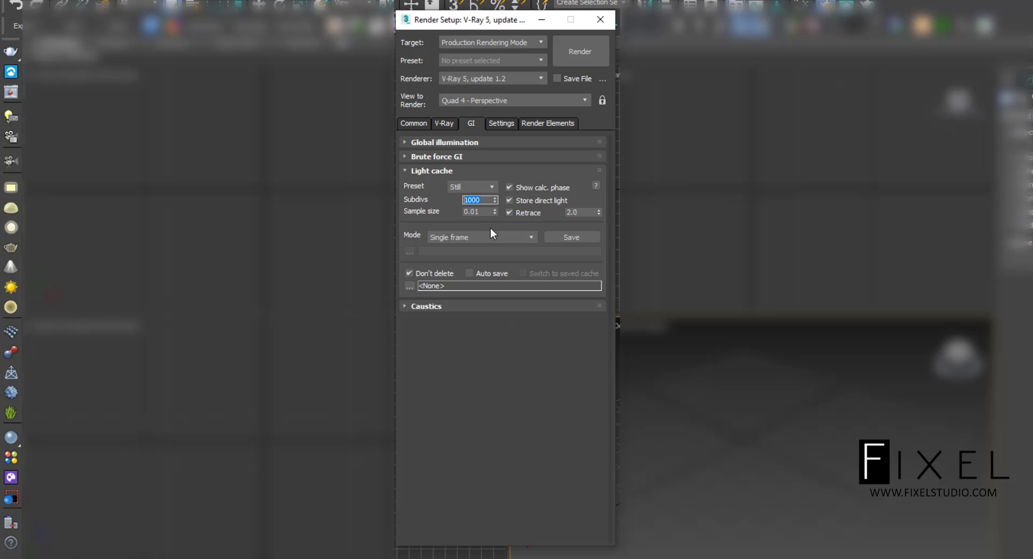
{"action": "left_click", "coordinate": [488, 201]}
{"action": "left_click", "coordinate": [466, 170]}
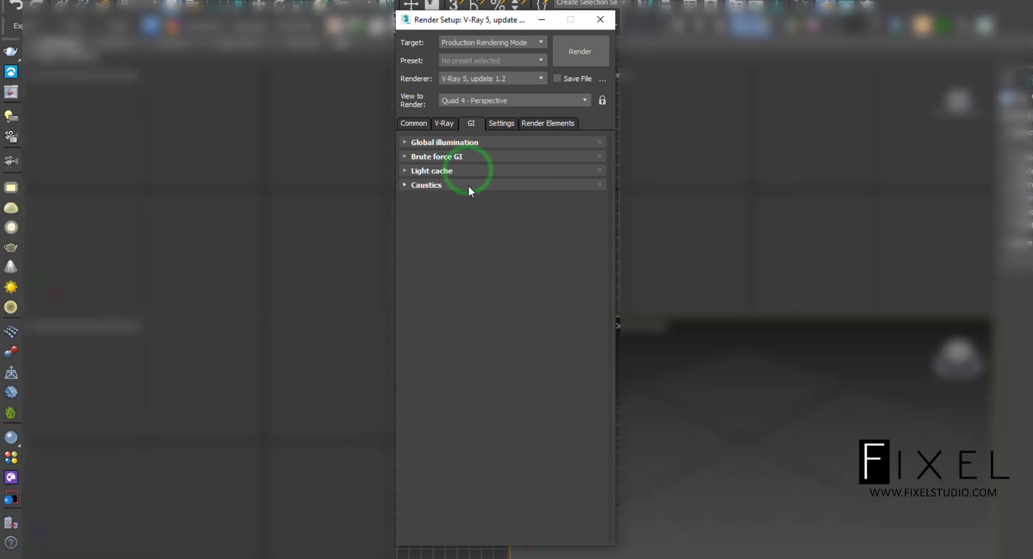
Expand the Caustics section, review its options while leaving caustics disabled, and collapse it
{"action": "left_click", "coordinate": [468, 185]}
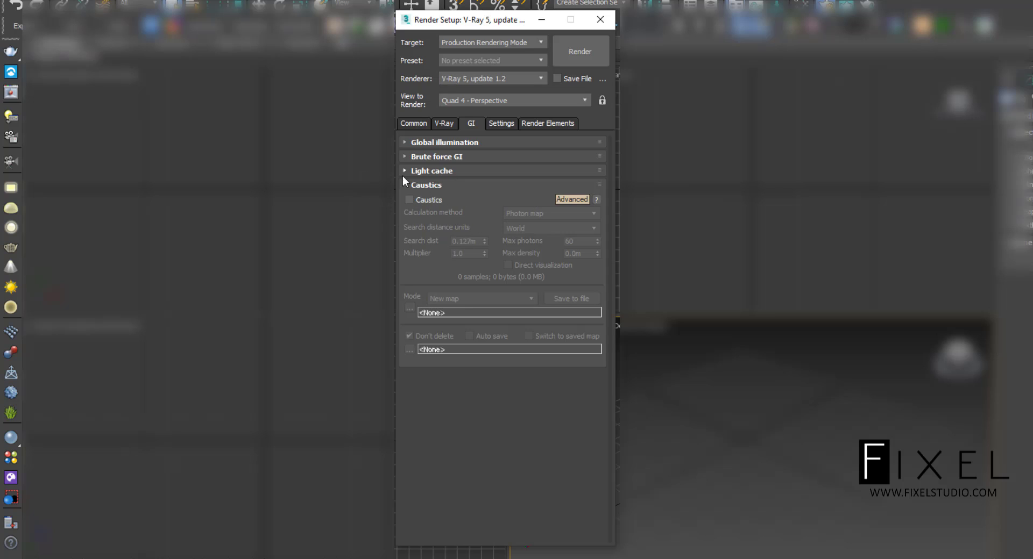
{"action": "left_click", "coordinate": [490, 187]}
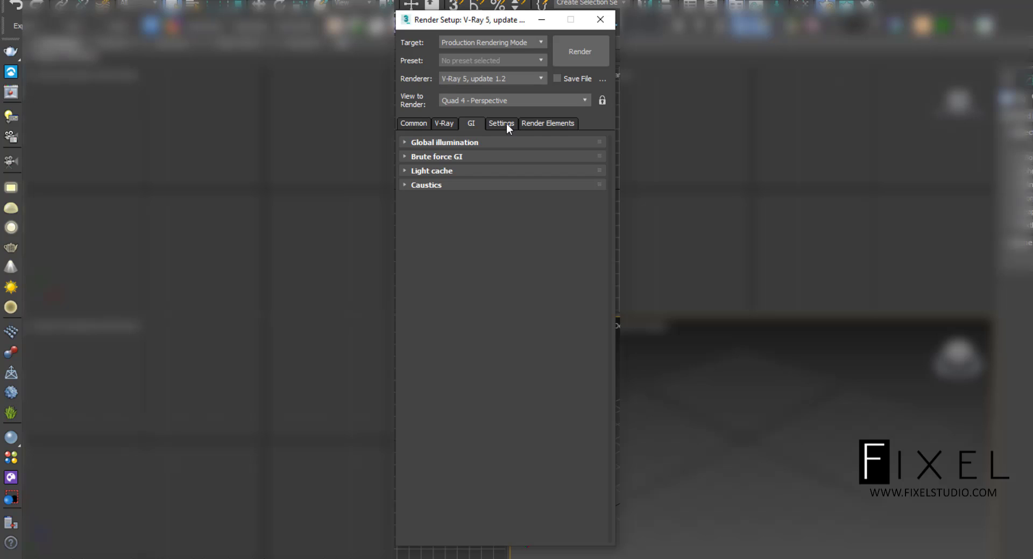
Open the renderer's Settings section, review the Authorization and About V-Ray rollouts, and collapse each one
{"action": "left_click", "coordinate": [505, 124]}
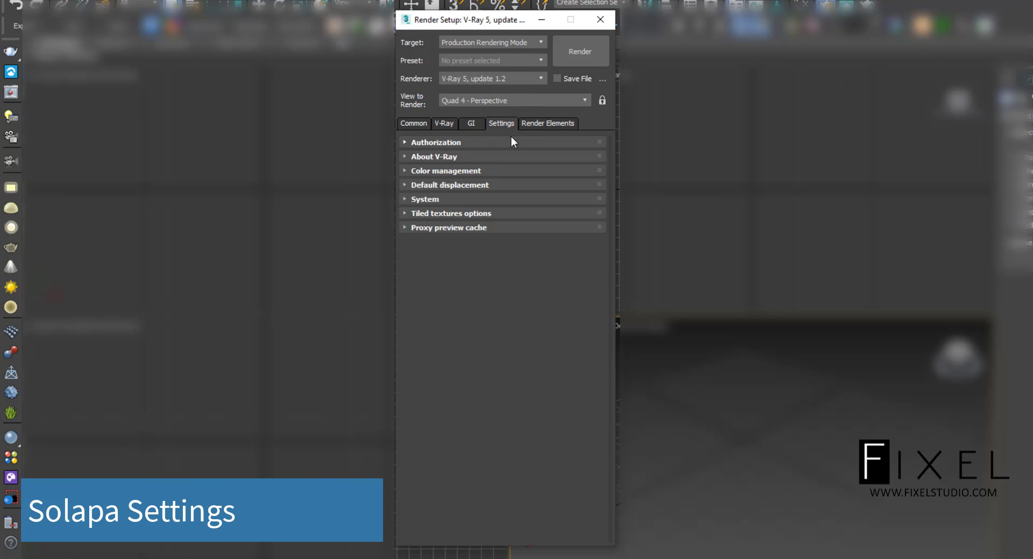
{"action": "left_click", "coordinate": [514, 142]}
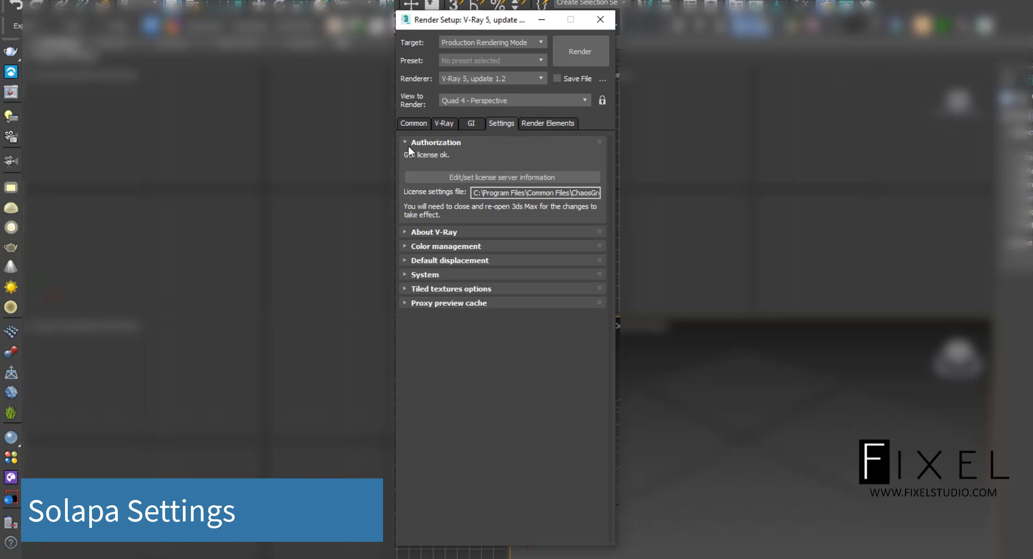
{"action": "left_click", "coordinate": [464, 143]}
{"action": "left_click", "coordinate": [496, 155]}
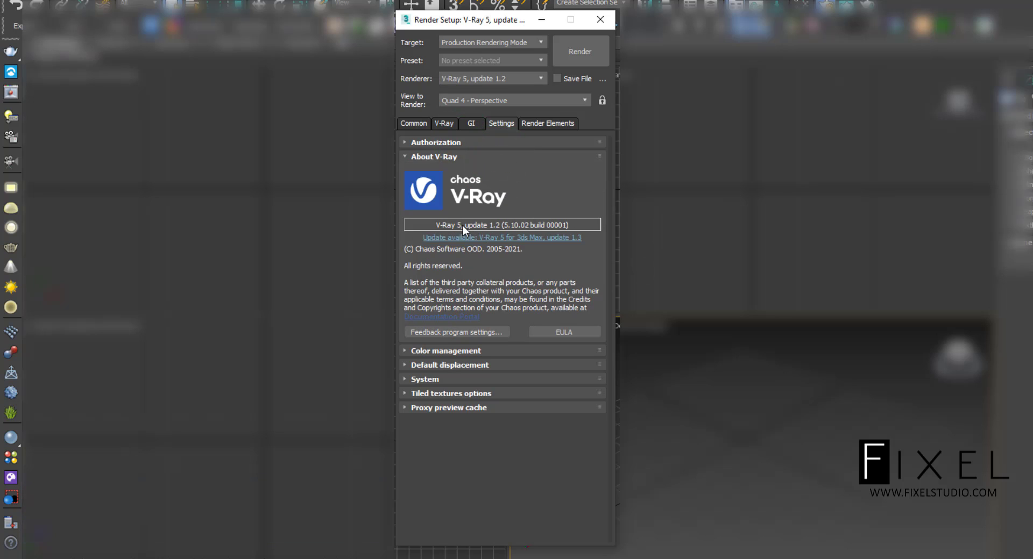
{"action": "left_click", "coordinate": [495, 157]}
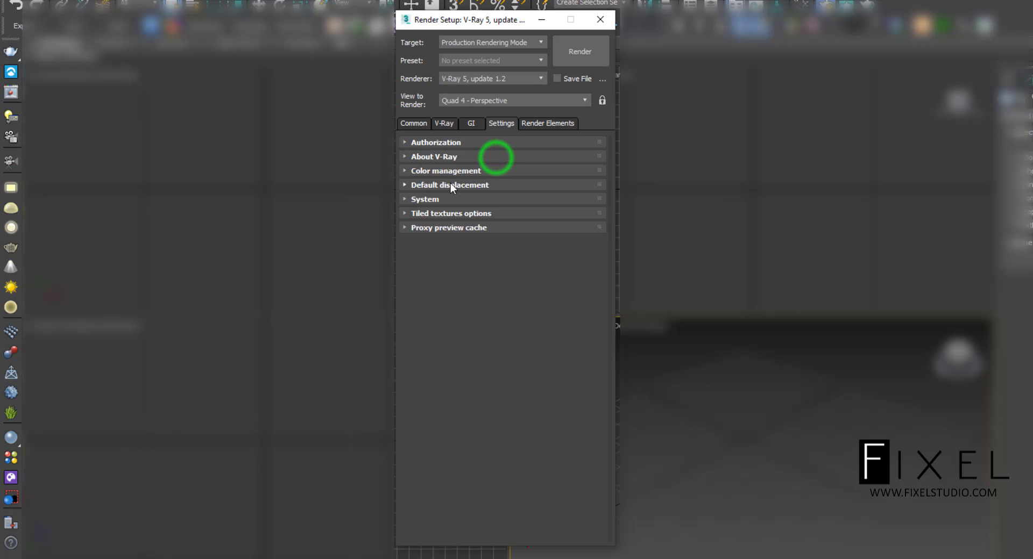
Review the Color management and Default displacement options without changing them, and collapse both rollouts
{"action": "left_click", "coordinate": [487, 171]}
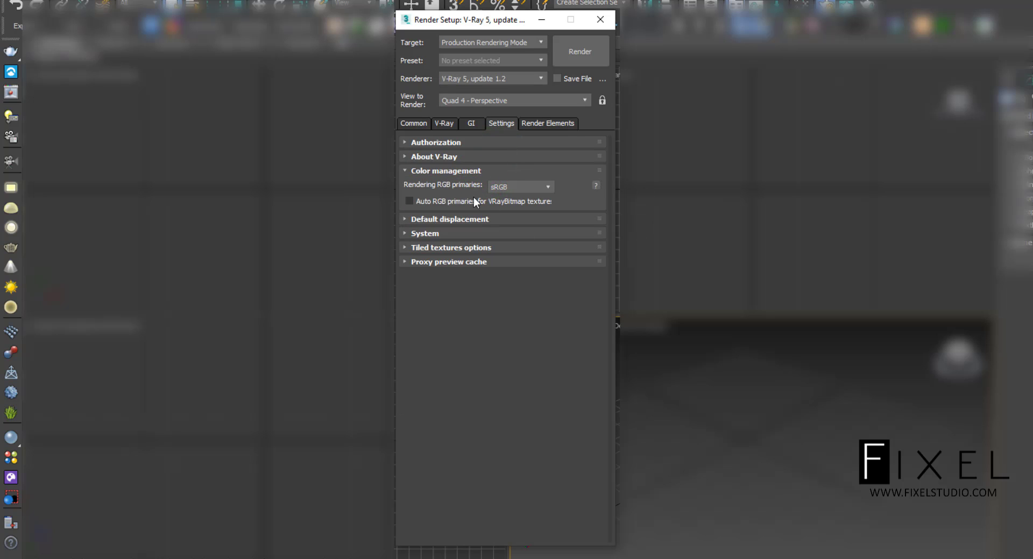
{"action": "left_click", "coordinate": [518, 169]}
{"action": "left_click", "coordinate": [505, 186]}
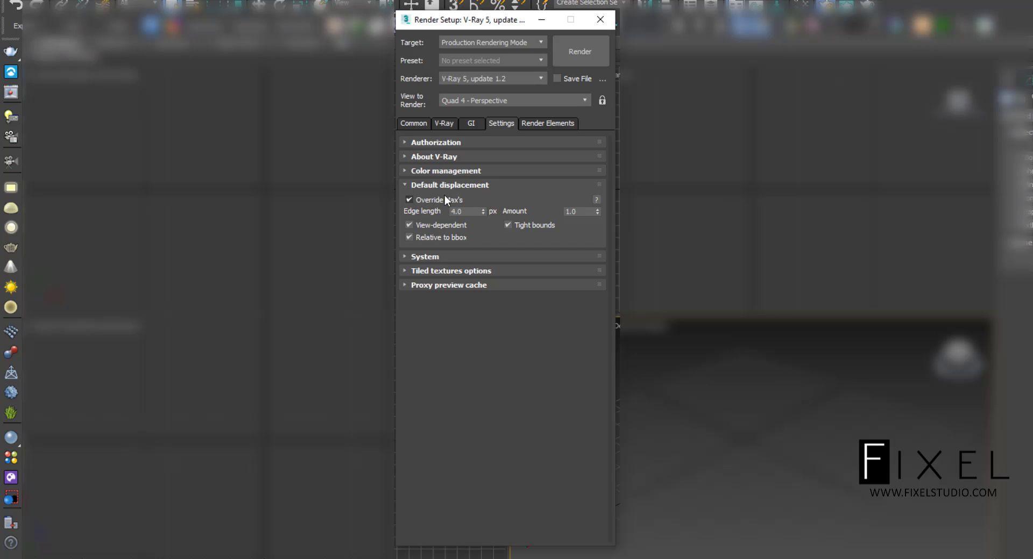
{"action": "left_click", "coordinate": [457, 186]}
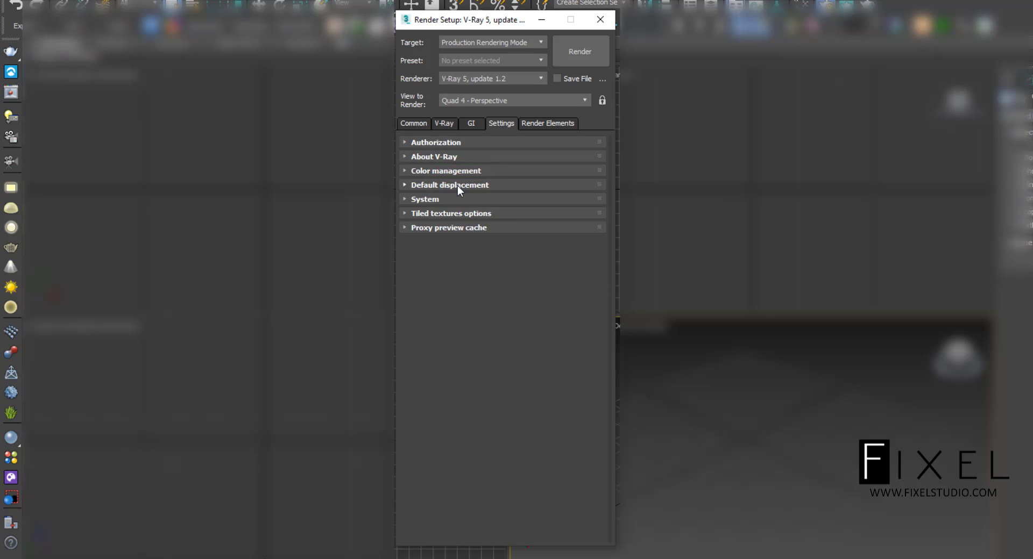
Expand the System rollout and look over its settings, including the tooltip Language option
{"action": "left_click", "coordinate": [458, 200]}
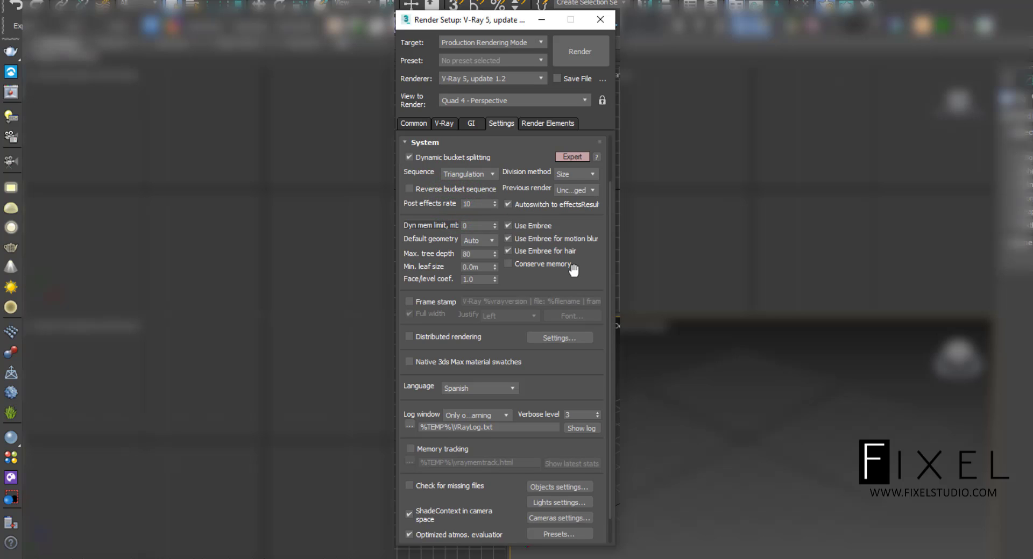
{"action": "left_click_drag", "start_coordinate": [577, 279], "coordinate": [590, 248]}
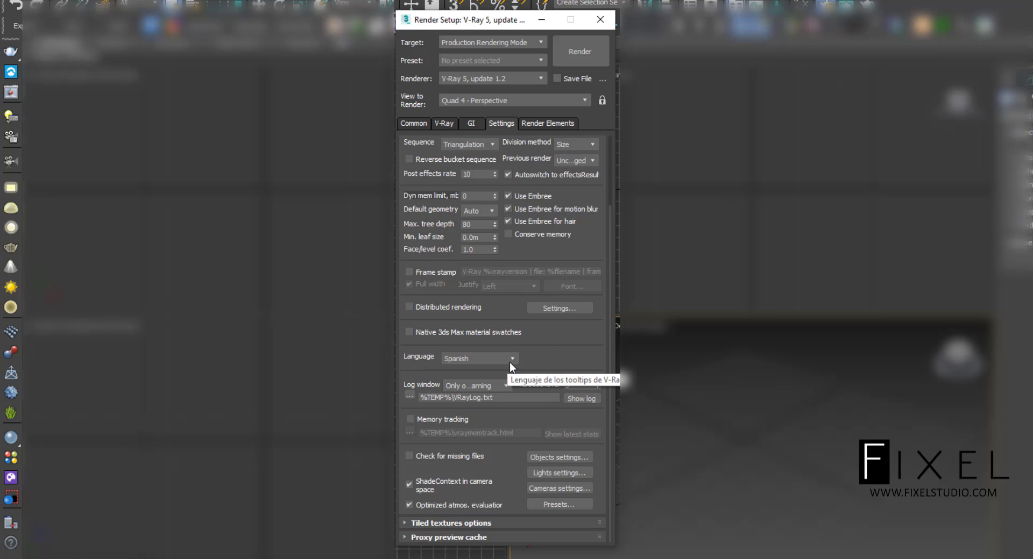
{"action": "left_click", "coordinate": [554, 335]}
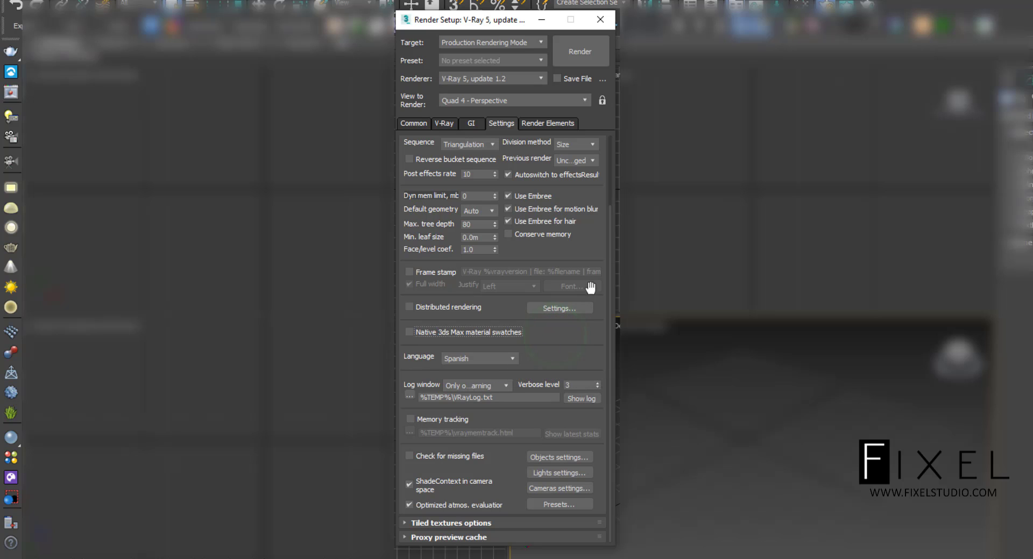
{"action": "left_click_drag", "start_coordinate": [588, 246], "coordinate": [588, 311]}
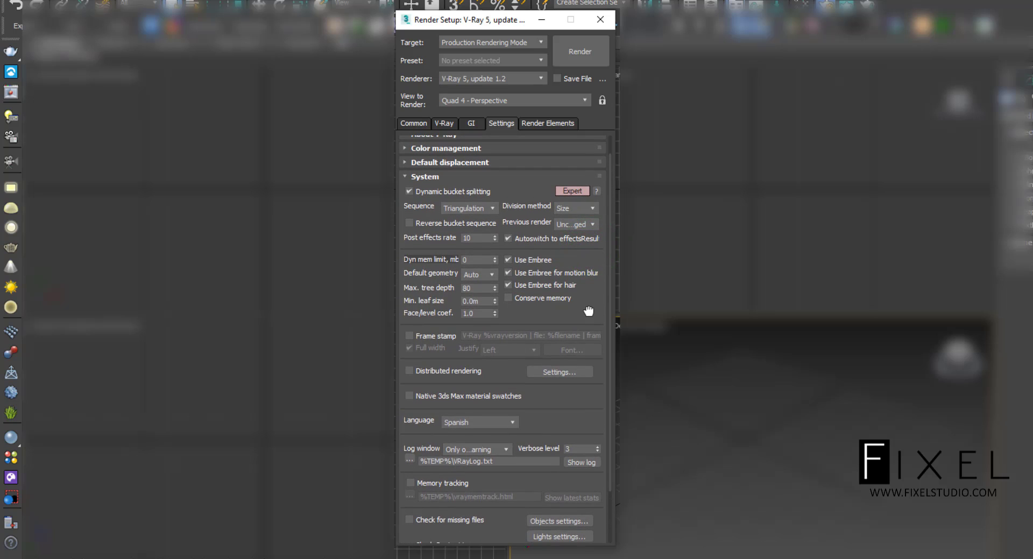
{"action": "mouse_move", "coordinate": [552, 240]}
Examine the Sequence, Division method and Previous render choices and the dynamic memory limit in System, leaving them all unchanged
{"action": "left_click", "coordinate": [486, 208]}
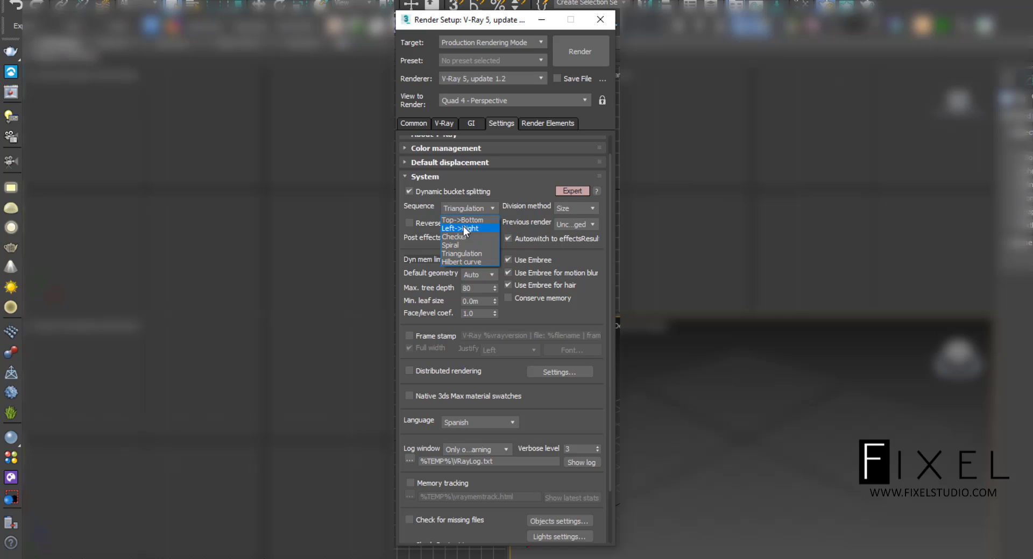
{"action": "left_click", "coordinate": [512, 184]}
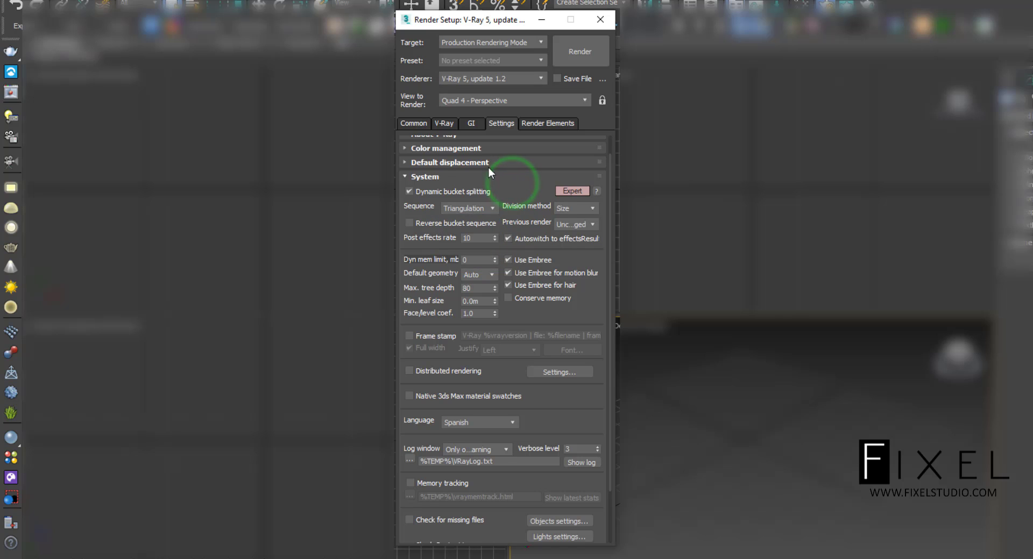
{"action": "left_click", "coordinate": [587, 205]}
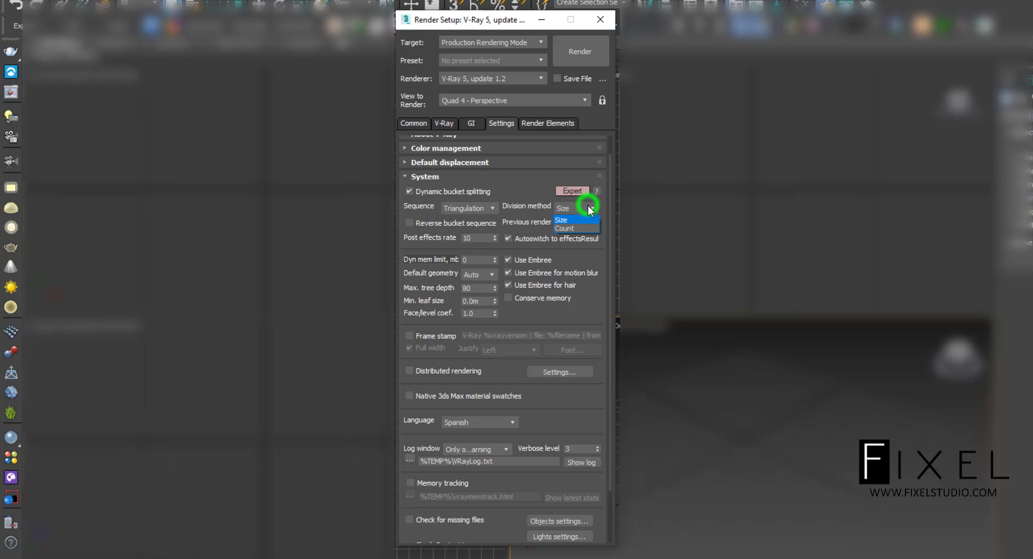
{"action": "left_click", "coordinate": [537, 182]}
{"action": "left_click", "coordinate": [592, 224]}
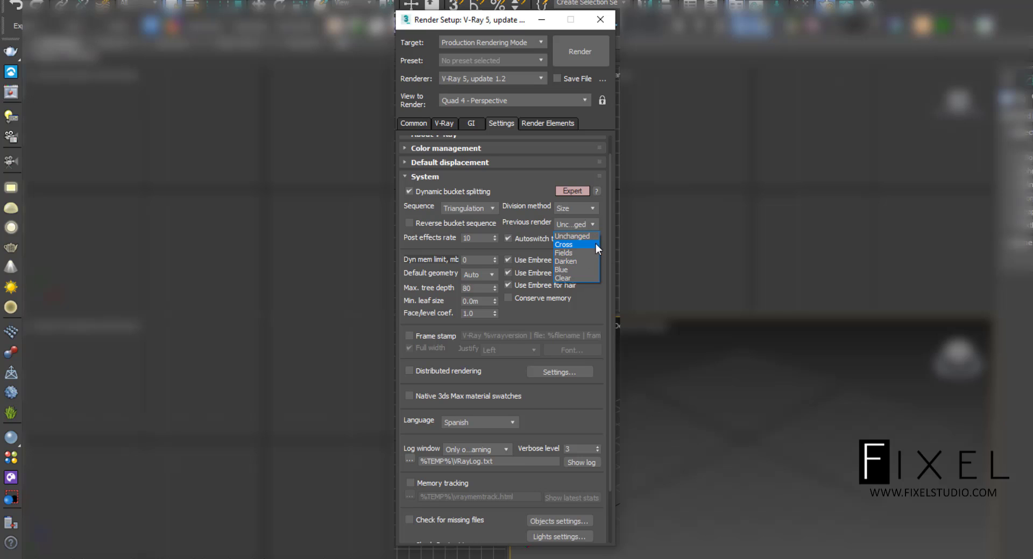
{"action": "left_click", "coordinate": [528, 184]}
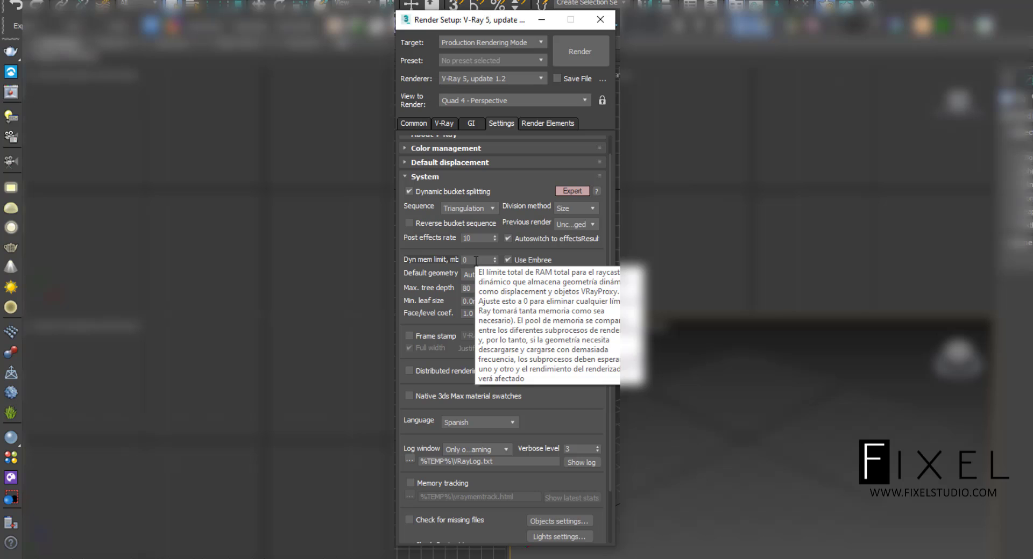
{"action": "left_click", "coordinate": [475, 260]}
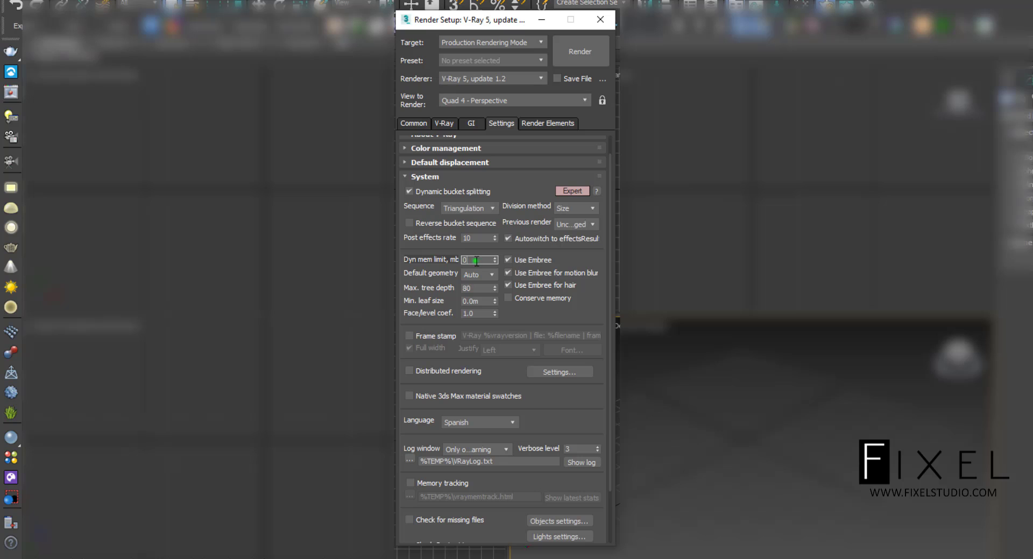
{"action": "double_click", "coordinate": [476, 260]}
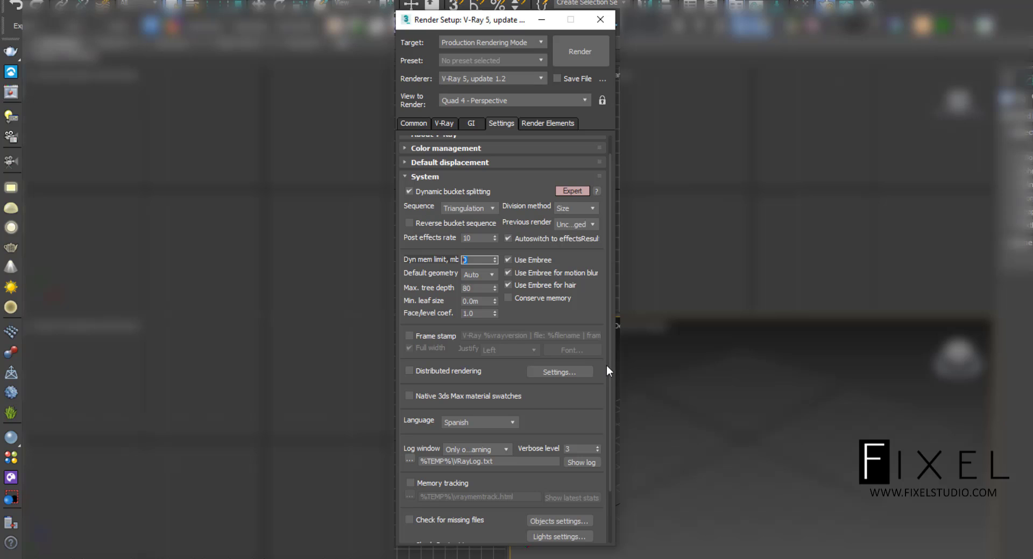
Temporarily enable Distributed rendering, review its server list and options, cancel the dialog, and disable Distributed rendering again
{"action": "left_click", "coordinate": [439, 373]}
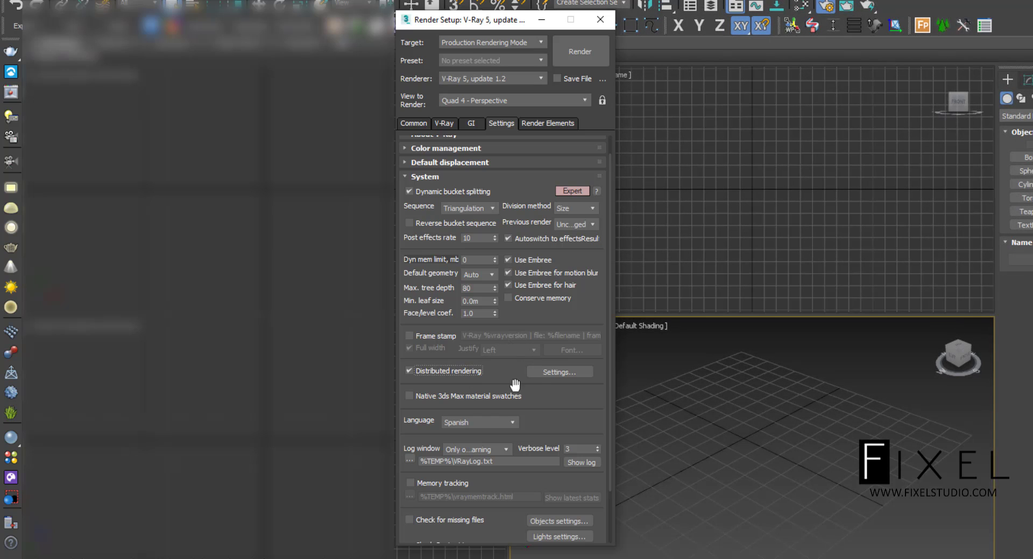
{"action": "left_click", "coordinate": [560, 372]}
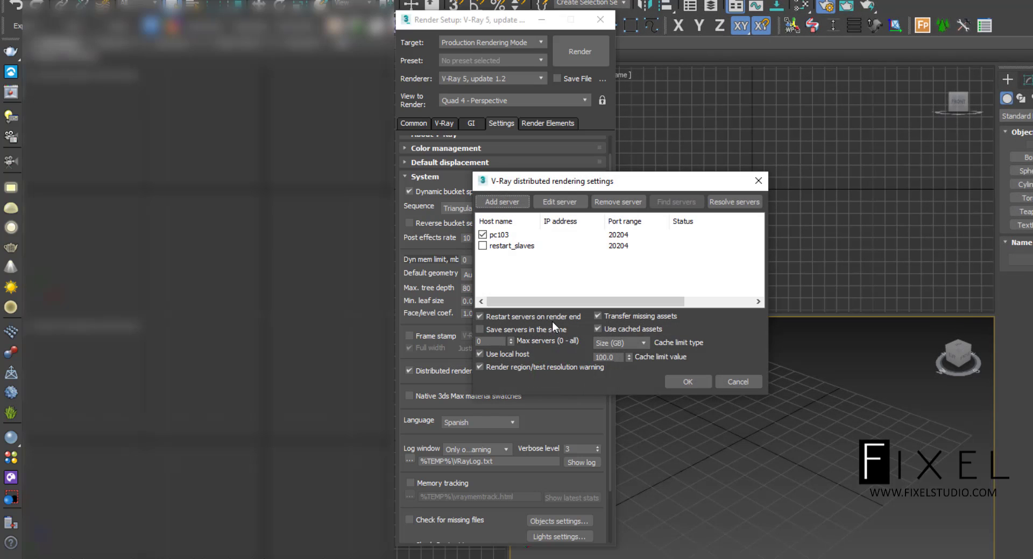
{"action": "left_click_drag", "start_coordinate": [652, 183], "coordinate": [786, 188]}
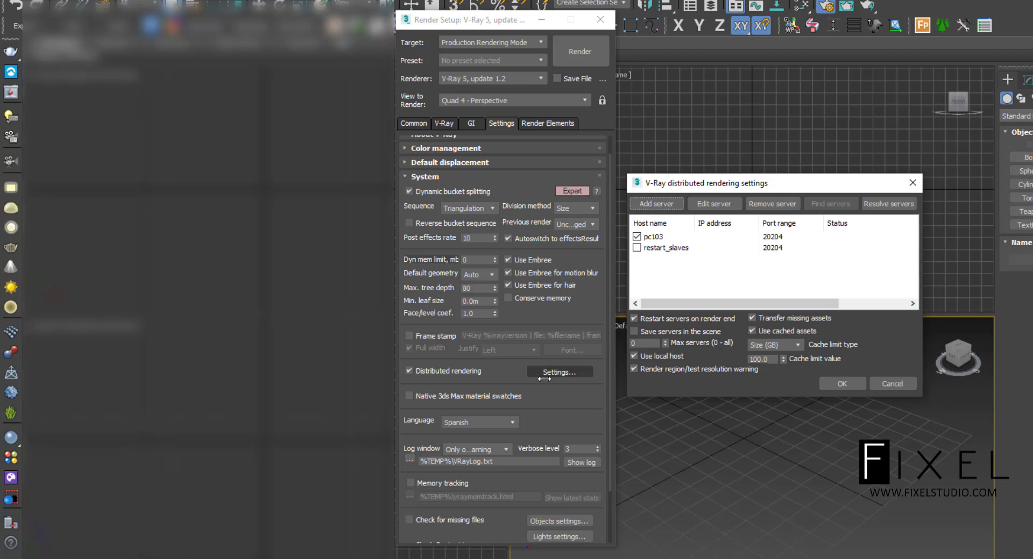
{"action": "left_click_drag", "start_coordinate": [789, 311], "coordinate": [759, 304]}
{"action": "left_click_drag", "start_coordinate": [711, 184], "coordinate": [708, 223]}
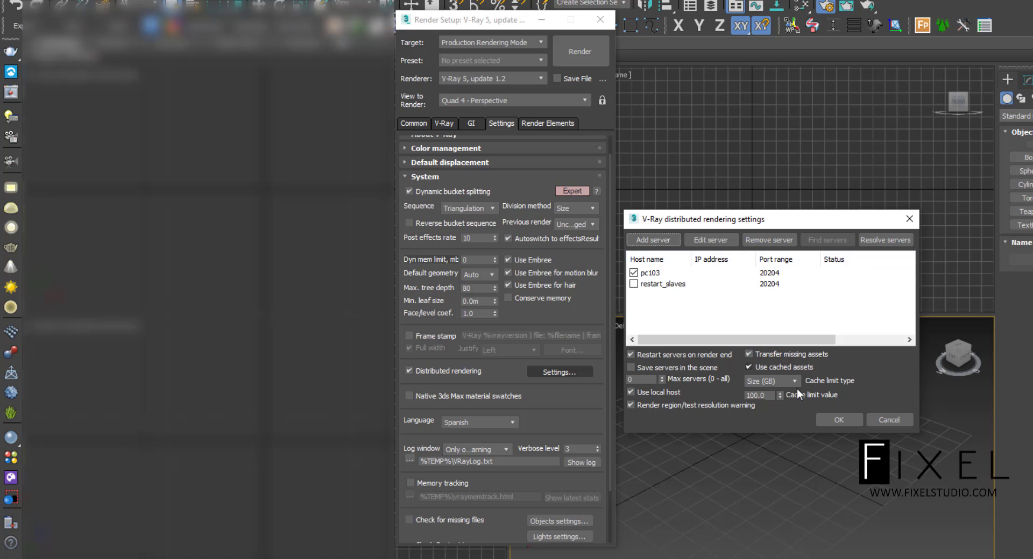
{"action": "left_click", "coordinate": [890, 419]}
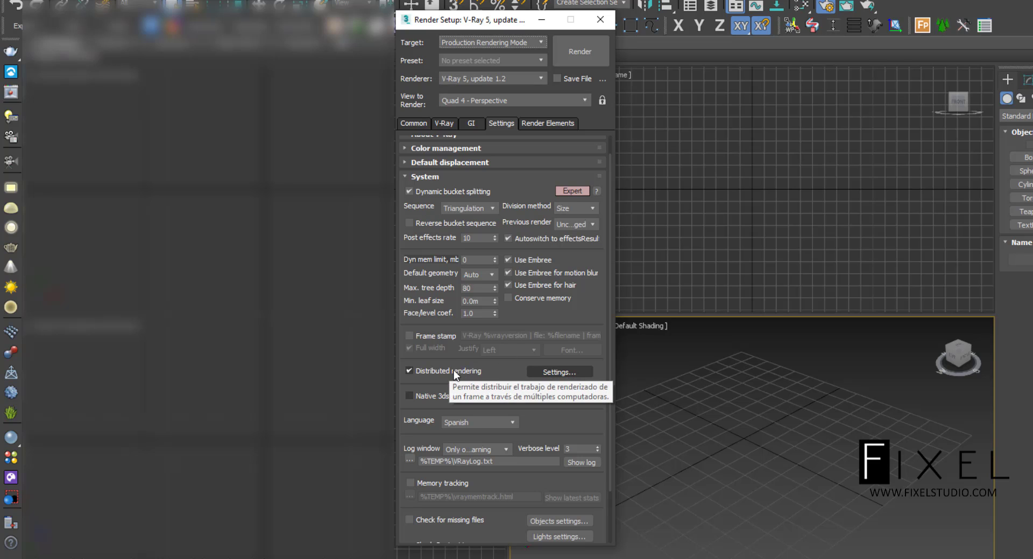
{"action": "left_click", "coordinate": [408, 370]}
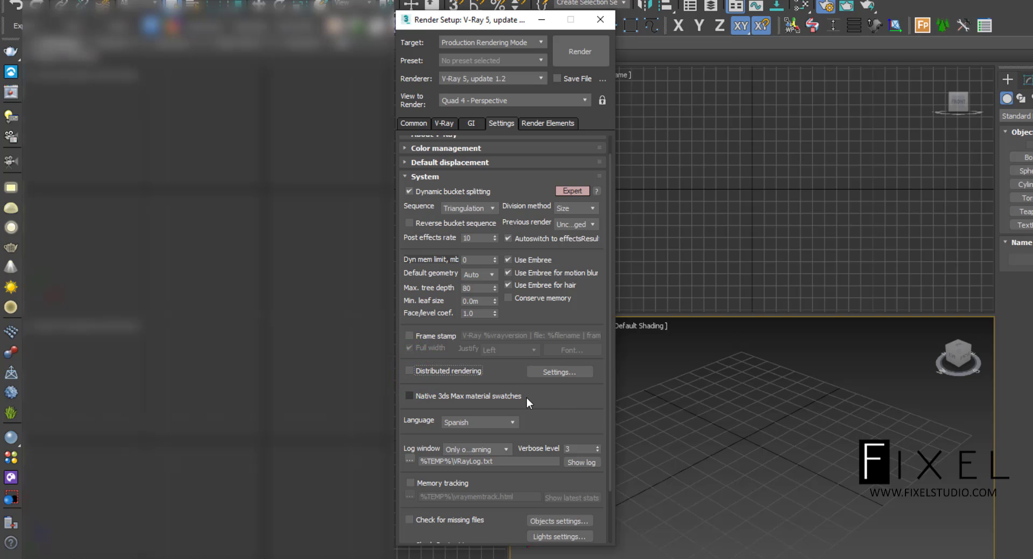
{"action": "left_click", "coordinate": [535, 394]}
{"action": "left_click", "coordinate": [541, 391]}
Enable Distributed rendering, briefly toggle Transfer missing assets off and on in its settings, and cancel the dialog
{"action": "left_click", "coordinate": [462, 369]}
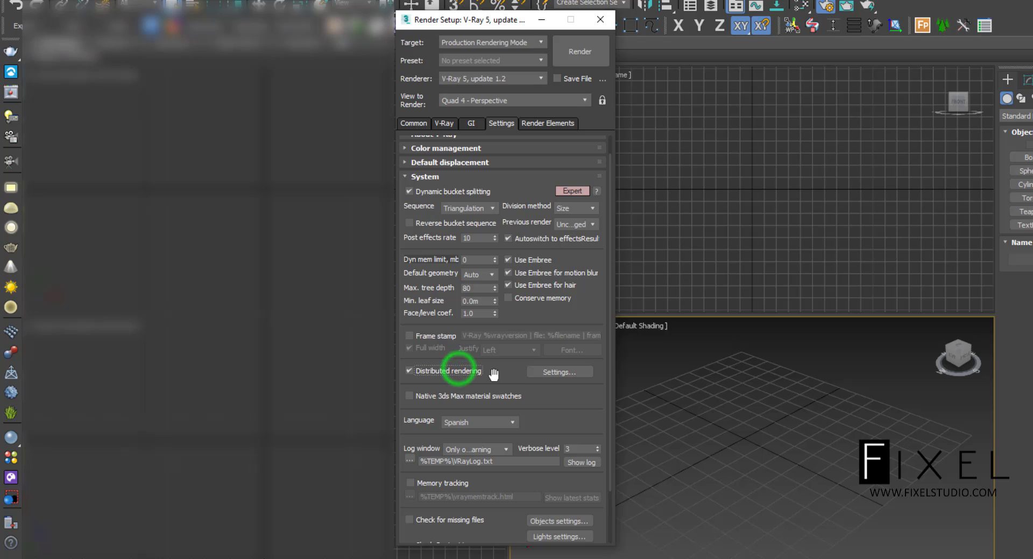
{"action": "left_click", "coordinate": [575, 373]}
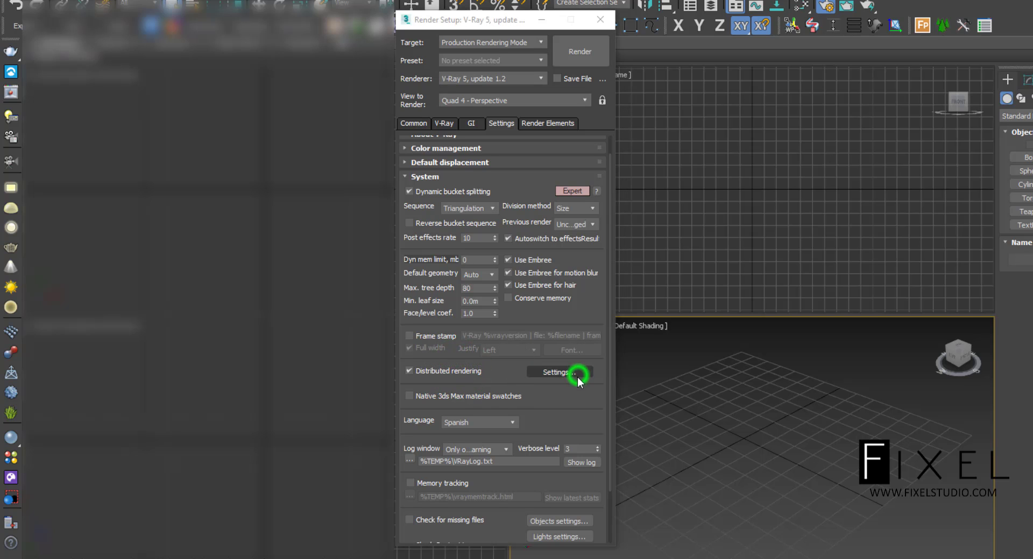
{"action": "left_click_drag", "start_coordinate": [638, 184], "coordinate": [786, 186]}
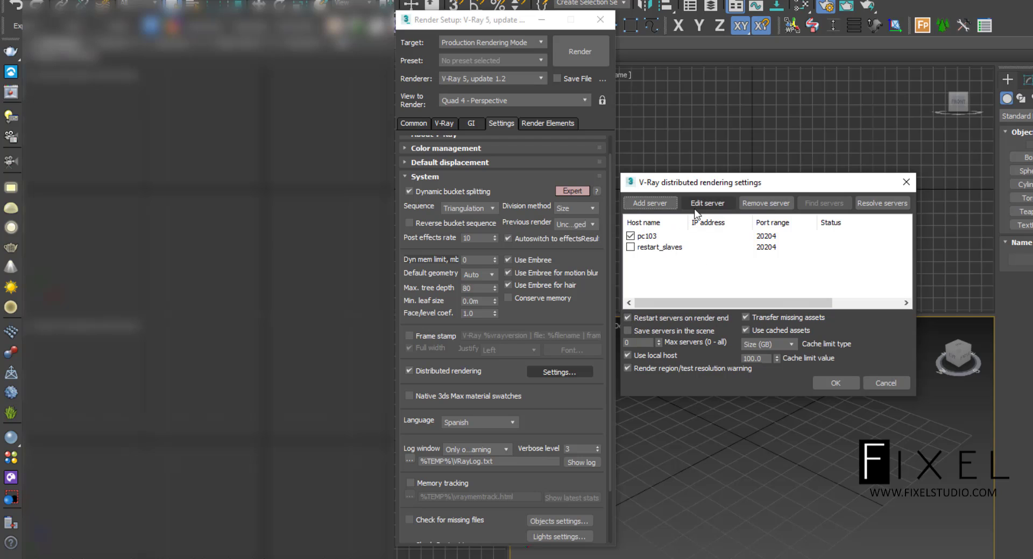
{"action": "left_click", "coordinate": [775, 319]}
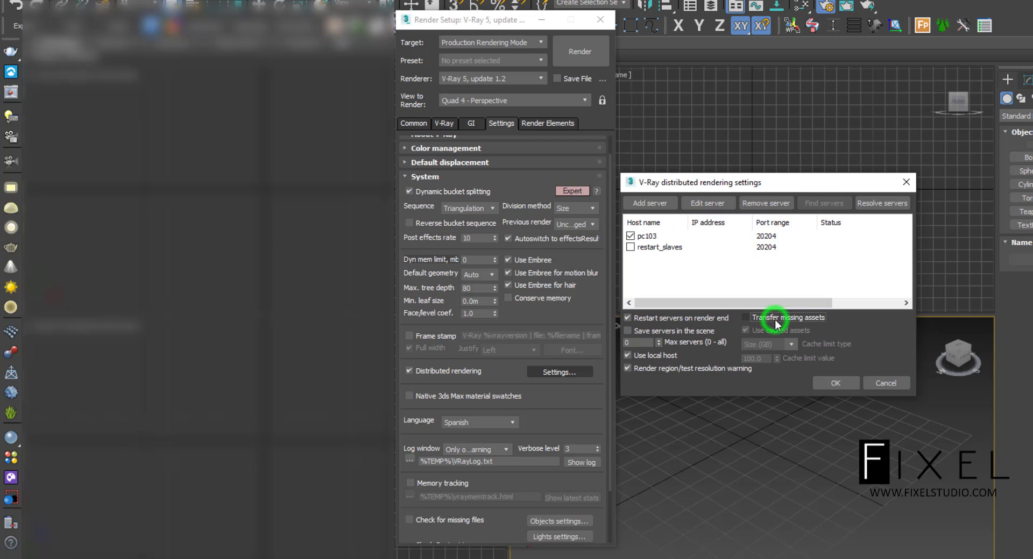
{"action": "left_click", "coordinate": [774, 318]}
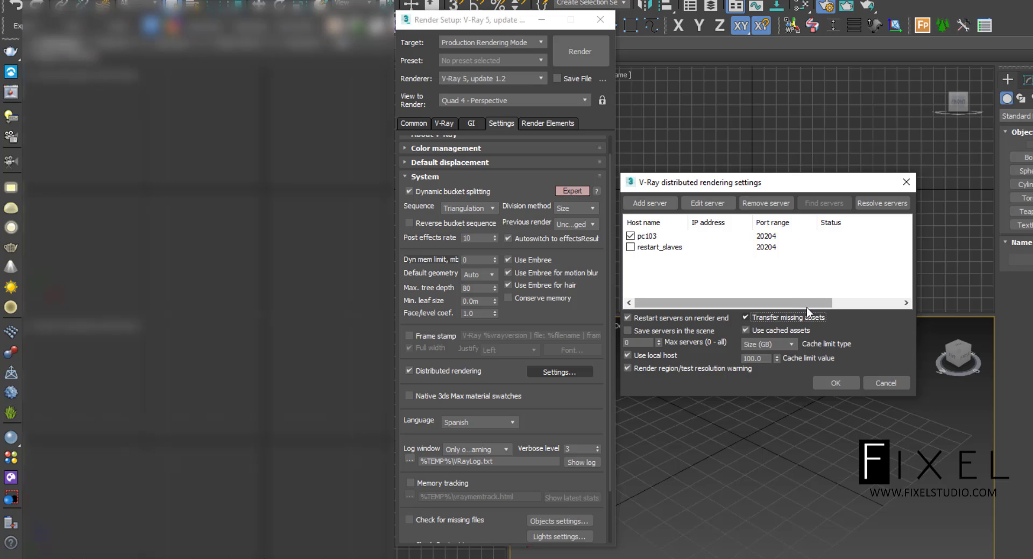
{"action": "left_click", "coordinate": [884, 380]}
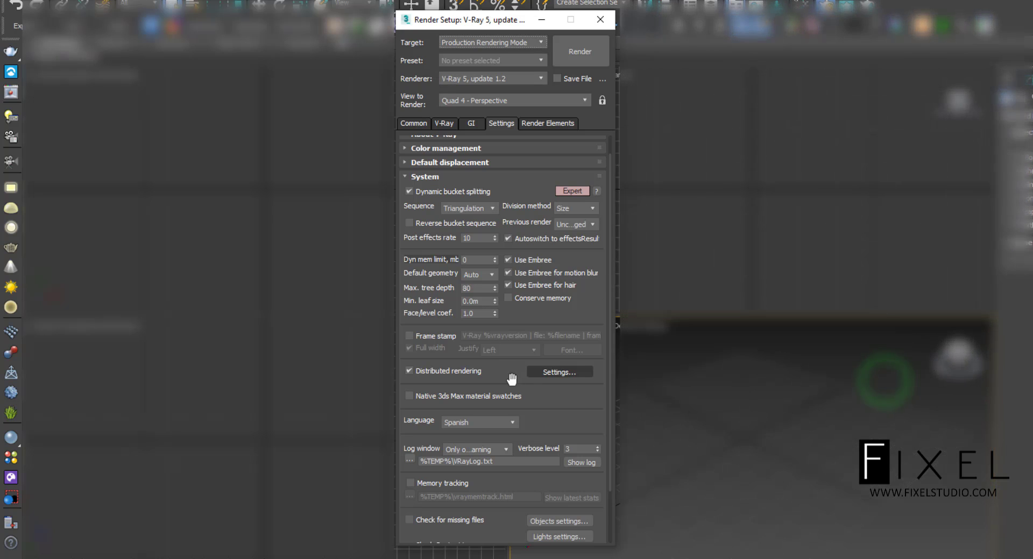
Look over the remaining System settings, and collapse the System rollout
{"action": "left_click_drag", "start_coordinate": [556, 416], "coordinate": [562, 350]}
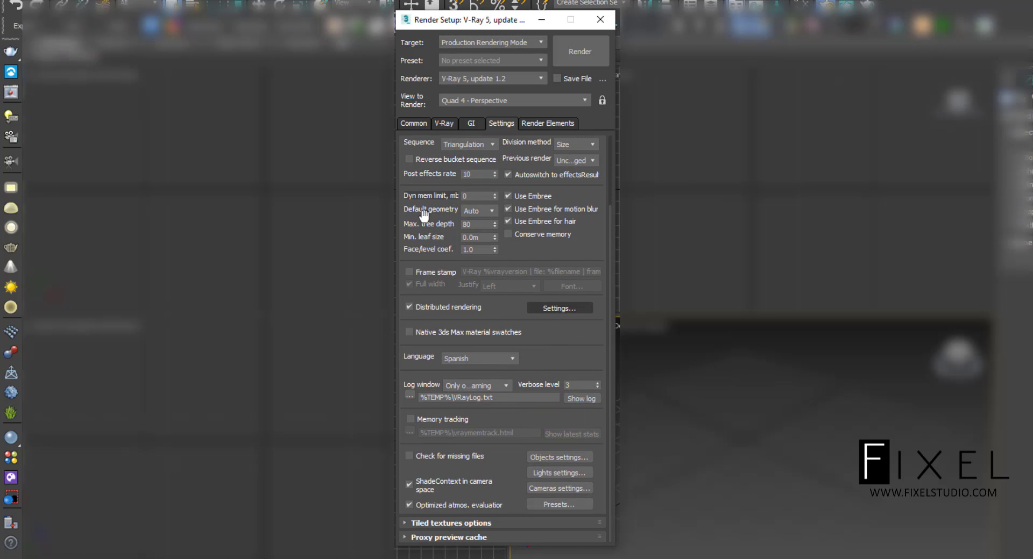
{"action": "scroll", "coordinate": [486, 316], "scroll_direction": "up", "scroll_amount": 2}
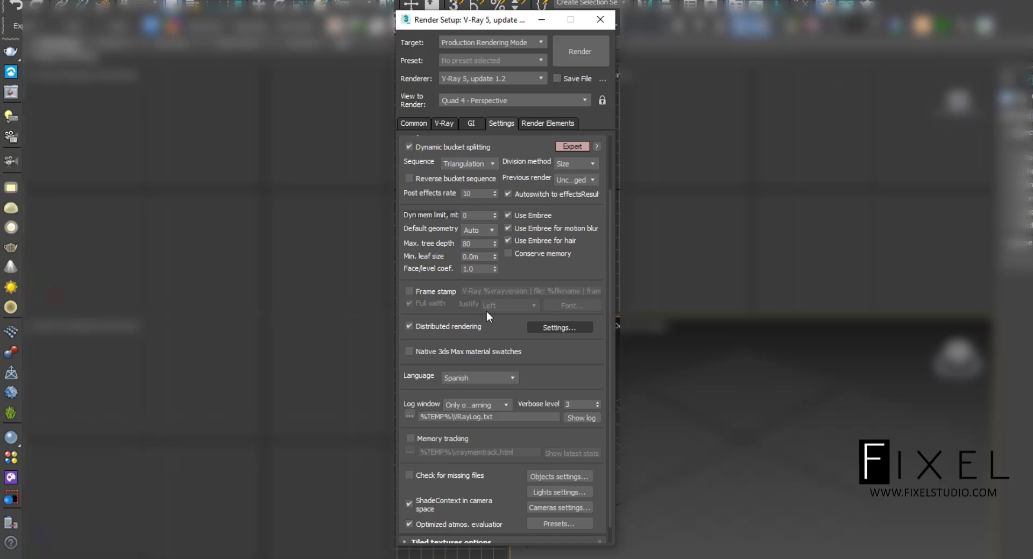
{"action": "scroll", "coordinate": [463, 174], "scroll_direction": "up", "scroll_amount": 2}
{"action": "left_click", "coordinate": [447, 170]}
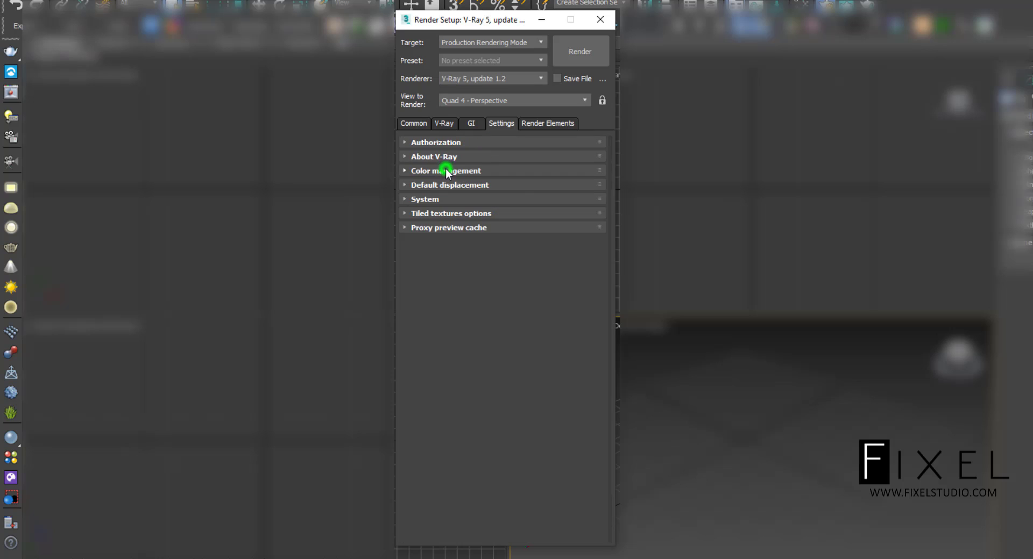
Look over the Tiled textures options and Proxy preview cache rollouts in Settings, and collapse both
{"action": "left_click", "coordinate": [460, 213]}
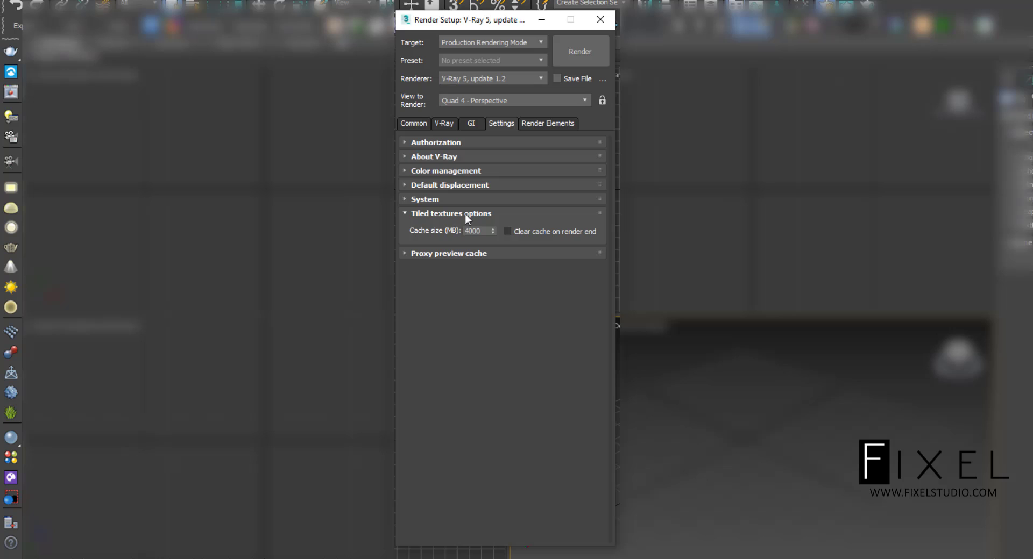
{"action": "left_click", "coordinate": [527, 231]}
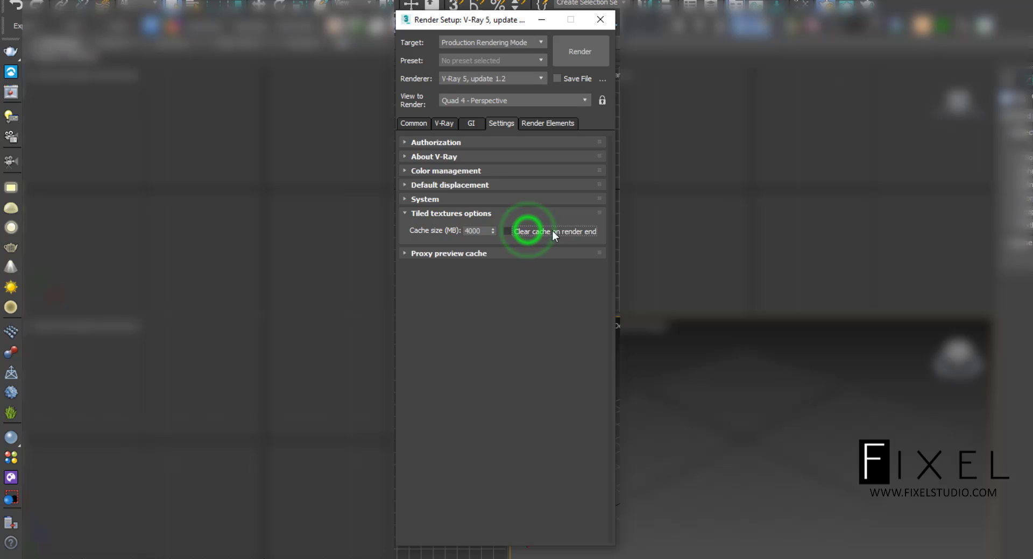
{"action": "left_click", "coordinate": [456, 213]}
{"action": "left_click", "coordinate": [454, 227]}
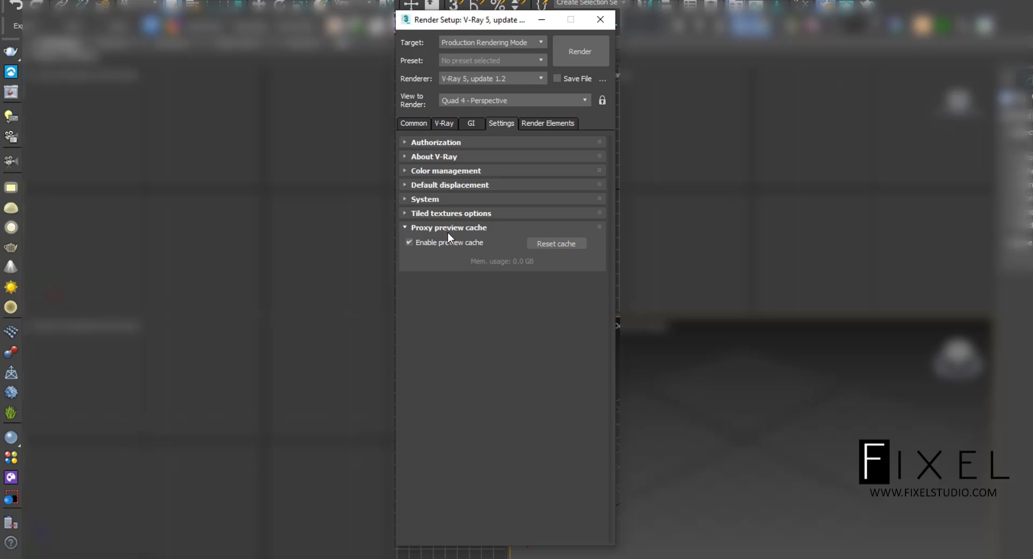
{"action": "left_click", "coordinate": [454, 230]}
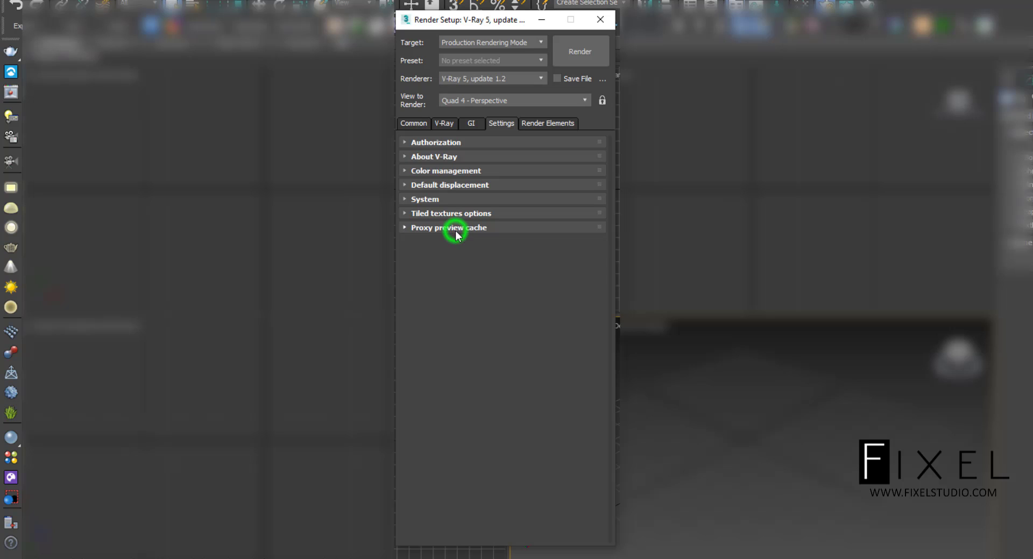
Open the list of available render elements and examine its entries, including MultiMatteElement and VRayAO
{"action": "left_click", "coordinate": [541, 123]}
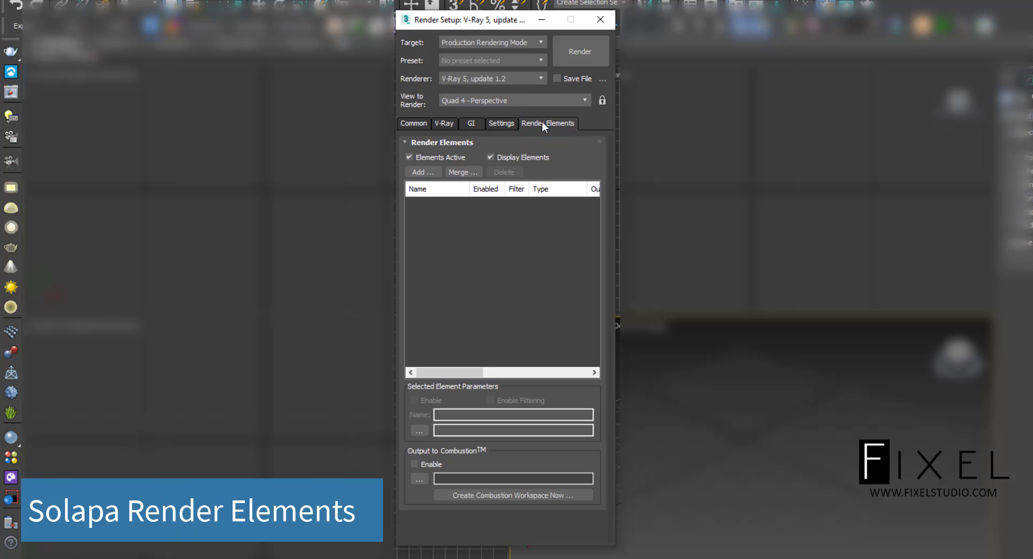
{"action": "left_click", "coordinate": [421, 173]}
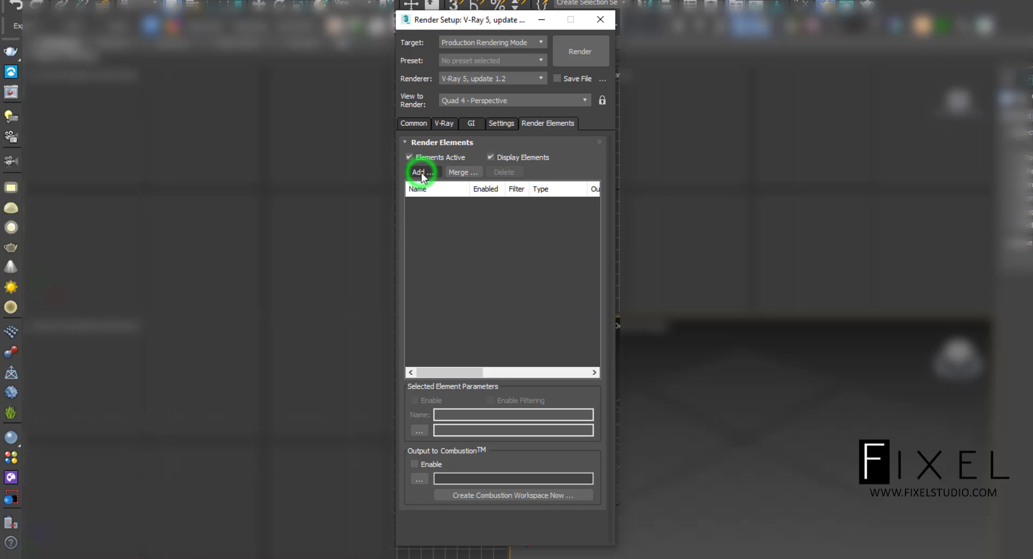
{"action": "left_click", "coordinate": [423, 172]}
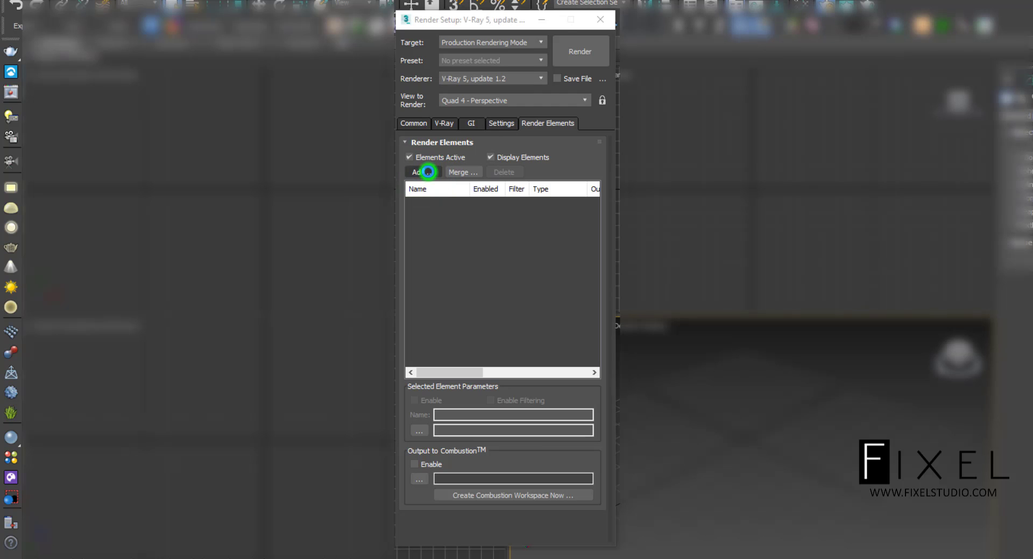
{"action": "left_click_drag", "start_coordinate": [484, 157], "coordinate": [716, 142]}
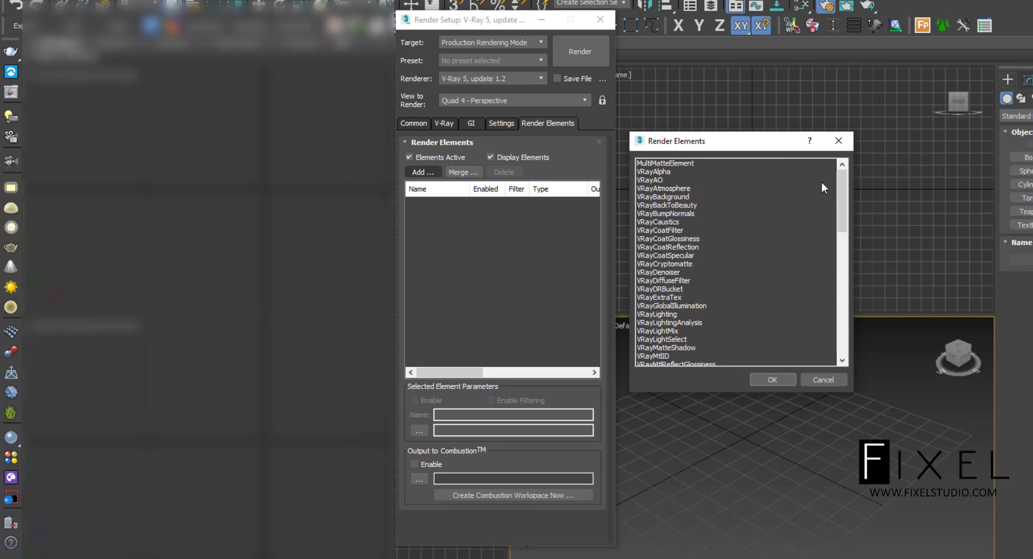
{"action": "mouse_move", "coordinate": [842, 187]}
{"action": "left_mouse_down"}
{"action": "mouse_move", "coordinate": [871, 361]}
{"action": "mouse_move", "coordinate": [841, 170]}
{"action": "left_mouse_up"}
{"action": "left_click", "coordinate": [683, 163]}
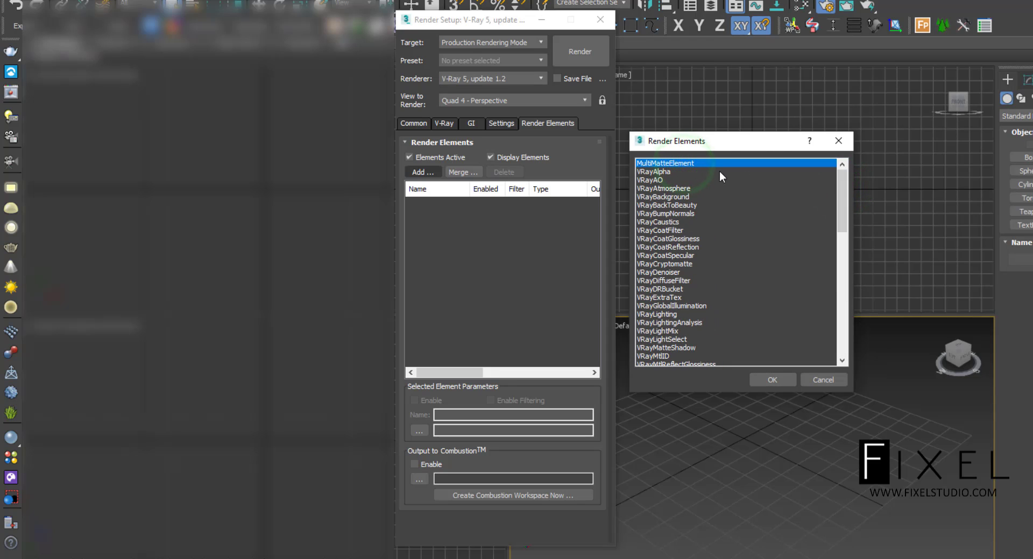
{"action": "left_click", "coordinate": [657, 180]}
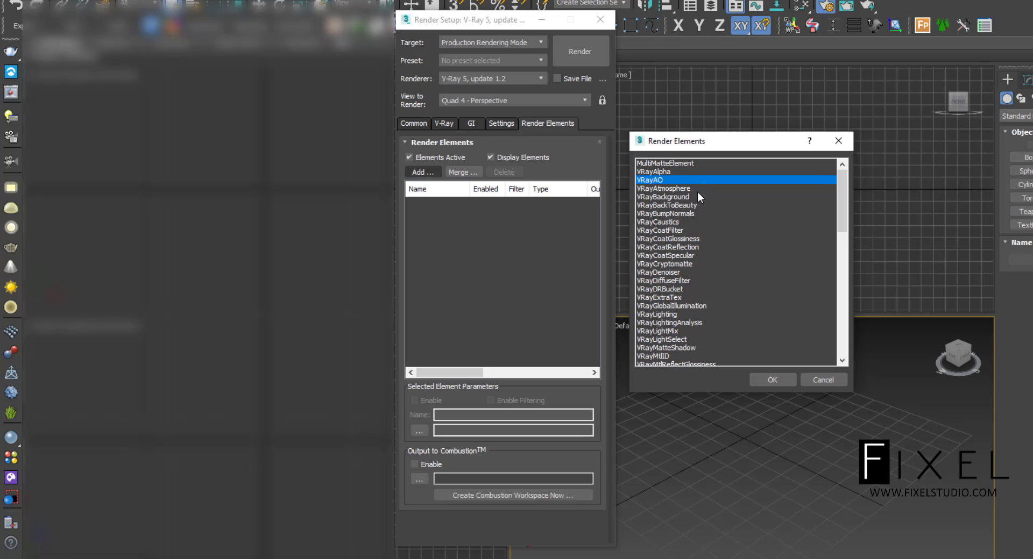
Go through the VRayCoat elements in the list and add the VRayCryptomatte render element
{"action": "left_click", "coordinate": [685, 231]}
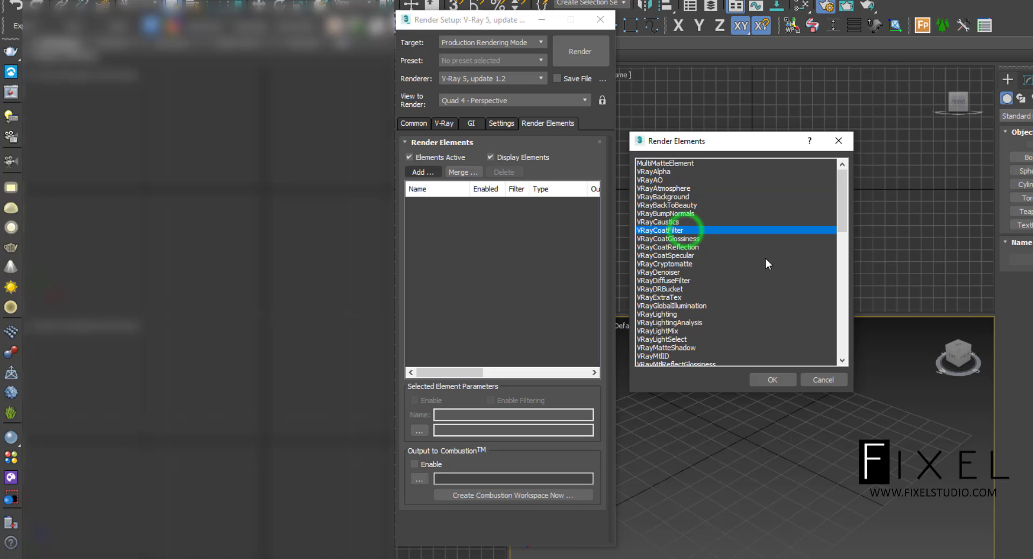
{"action": "left_click", "coordinate": [703, 240]}
{"action": "left_click", "coordinate": [691, 247]}
{"action": "left_click", "coordinate": [699, 256]}
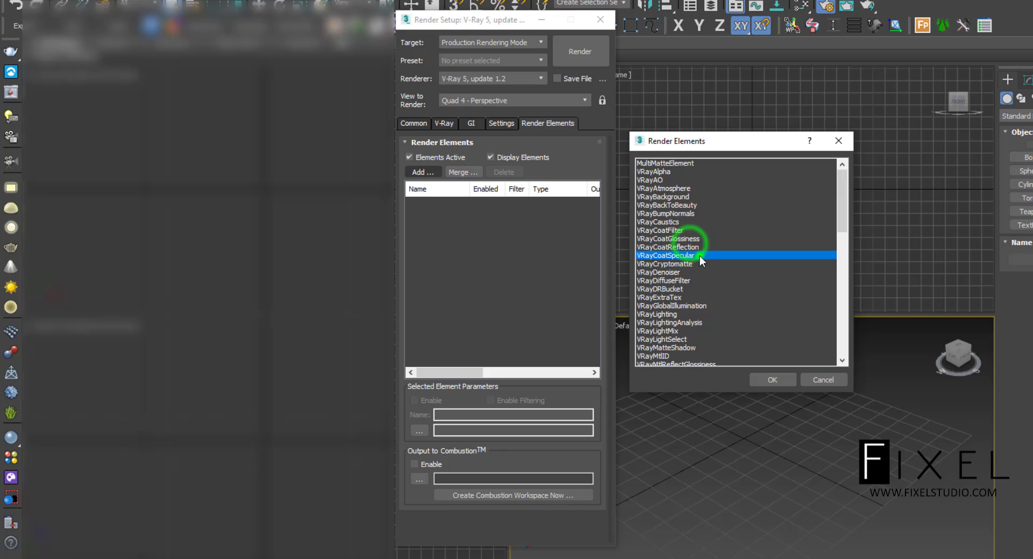
{"action": "left_click", "coordinate": [686, 269]}
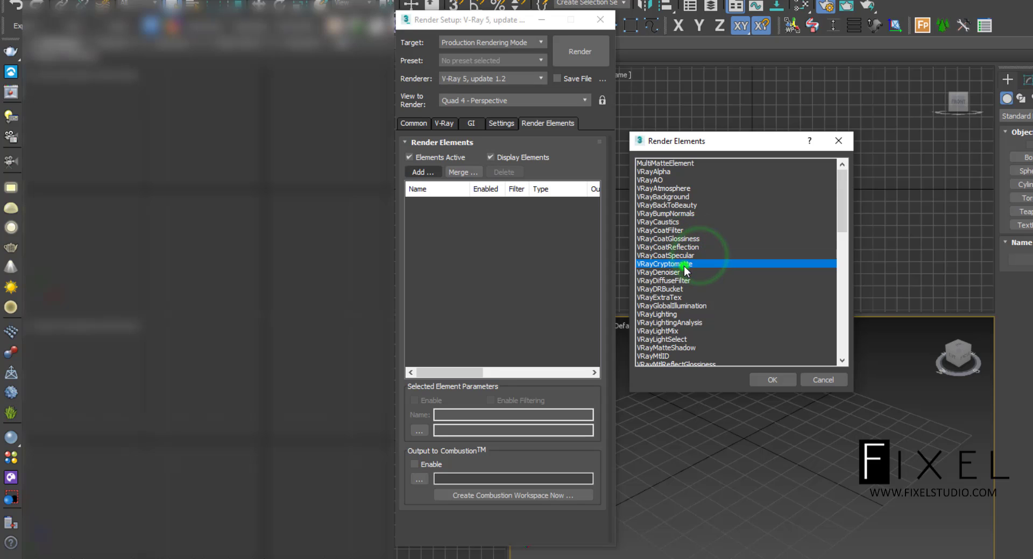
{"action": "left_click", "coordinate": [771, 379]}
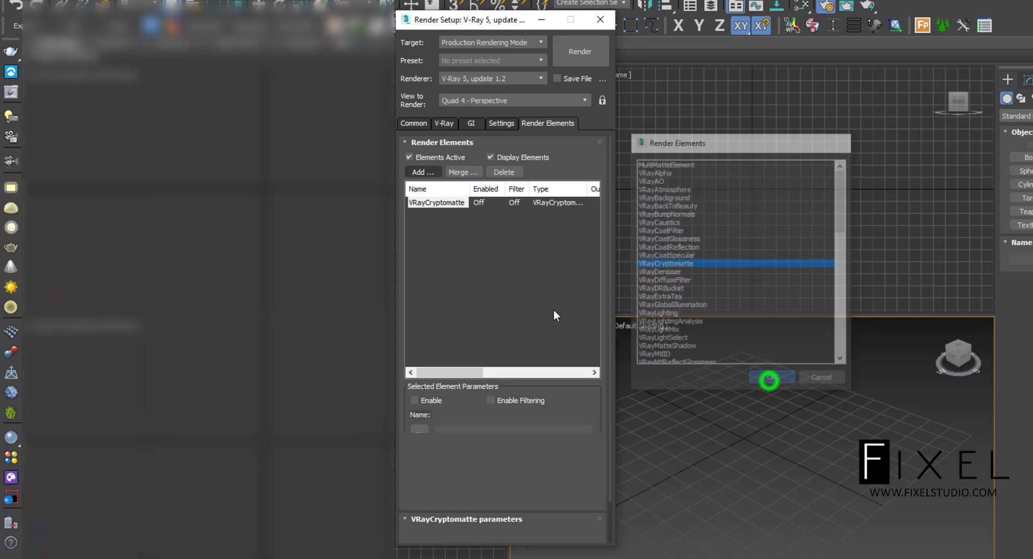
Add the VRayDenoiser render element
{"action": "left_click", "coordinate": [421, 172]}
{"action": "left_click_drag", "start_coordinate": [524, 161], "coordinate": [753, 160]}
{"action": "left_click_drag", "start_coordinate": [841, 210], "coordinate": [839, 221]}
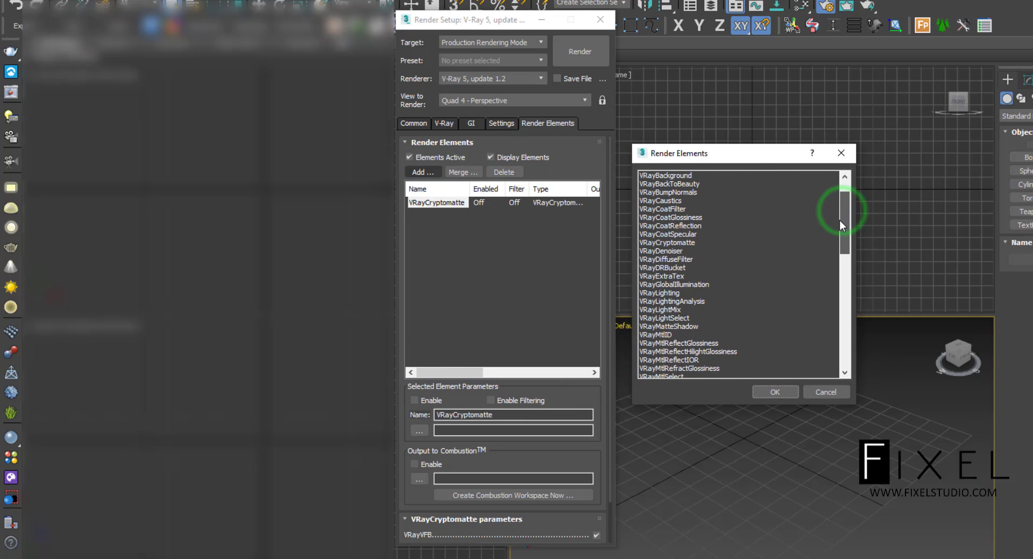
{"action": "left_click", "coordinate": [673, 251]}
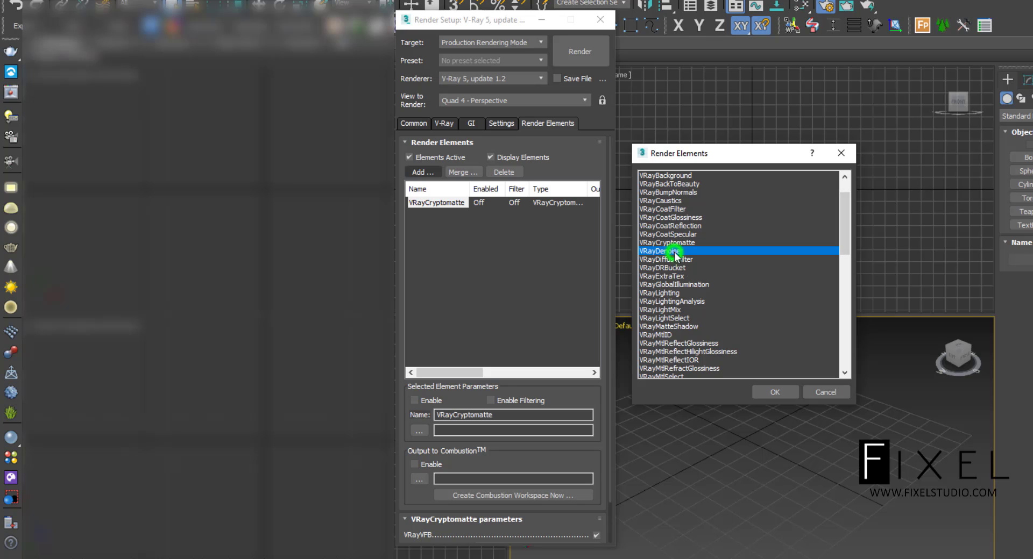
{"action": "left_click", "coordinate": [772, 392]}
{"action": "left_click", "coordinate": [470, 286]}
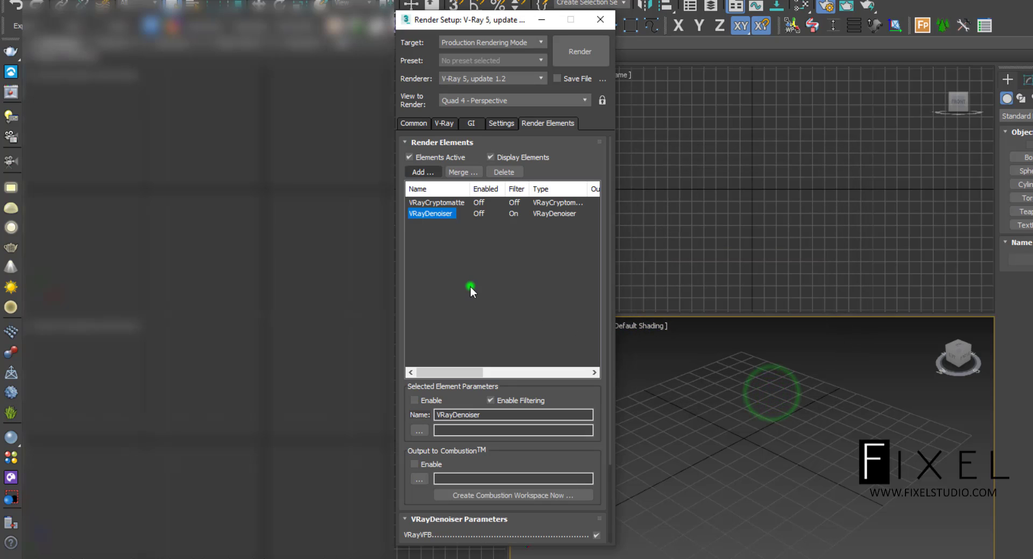
Examine the VRayDenoiser parameters and its denoising engine choices, leaving the default V-Ray denoiser selected
{"action": "left_click", "coordinate": [442, 214]}
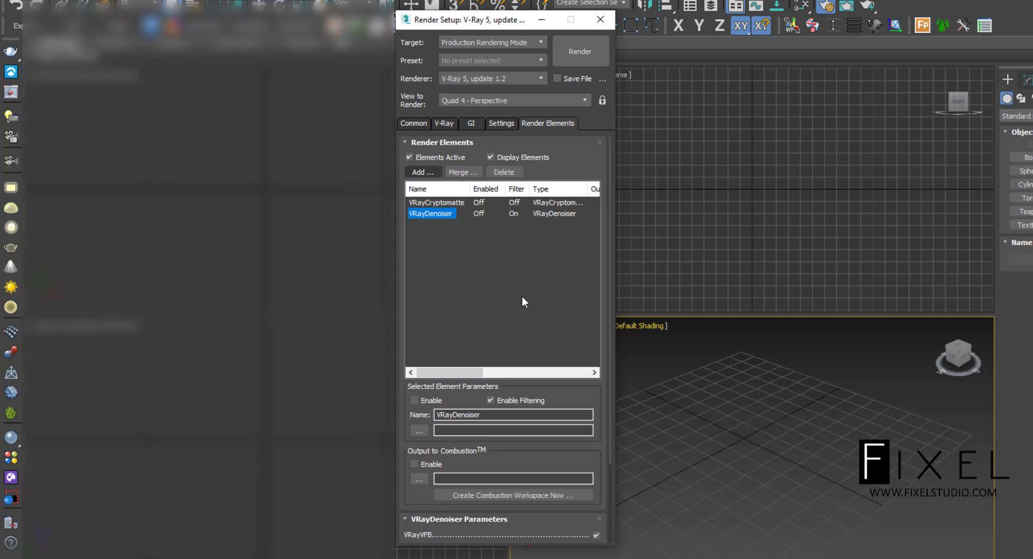
{"action": "left_click_drag", "start_coordinate": [562, 463], "coordinate": [557, 313]}
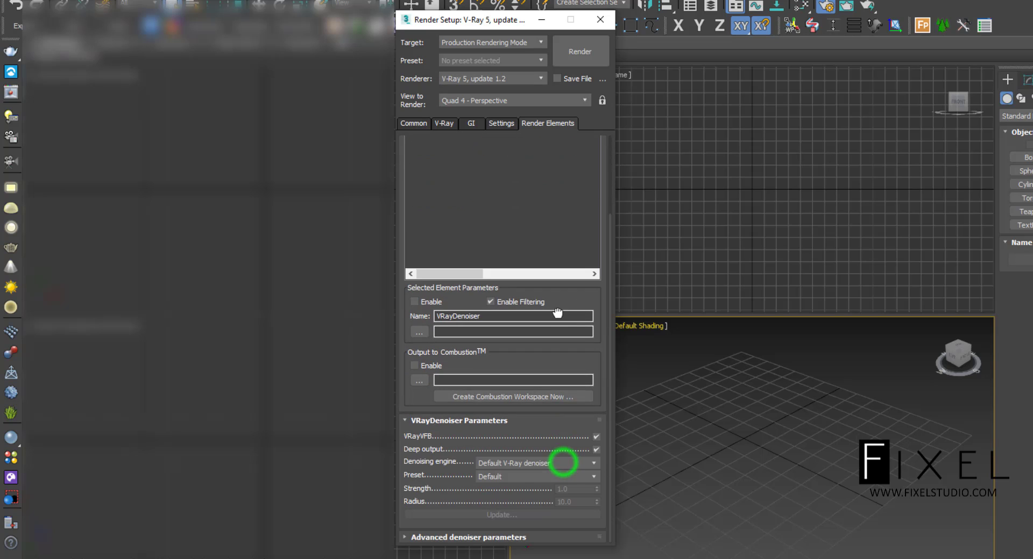
{"action": "left_click", "coordinate": [530, 466]}
{"action": "left_click", "coordinate": [531, 465]}
{"action": "left_click", "coordinate": [530, 466]}
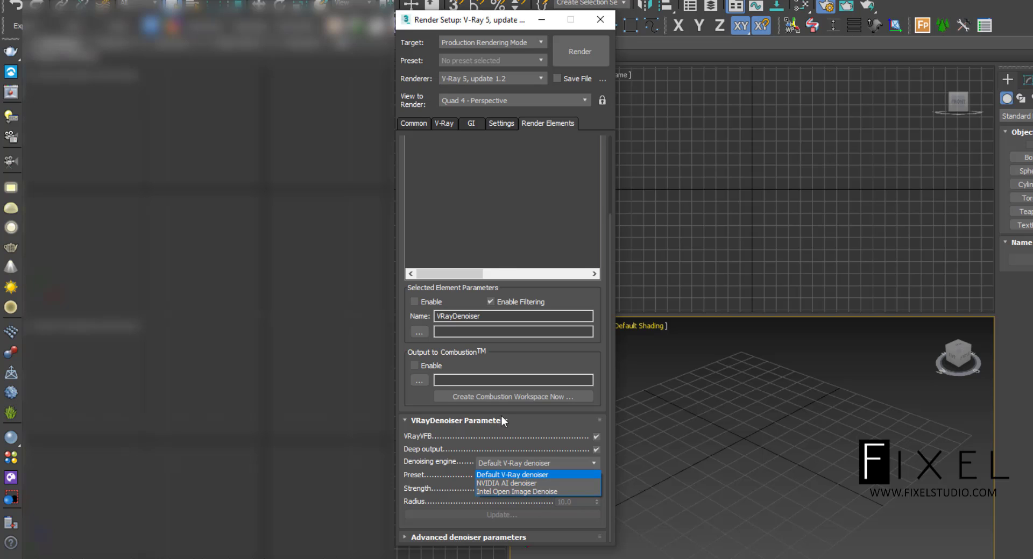
{"action": "left_click", "coordinate": [509, 222]}
{"action": "left_click_drag", "start_coordinate": [595, 295], "coordinate": [595, 394]}
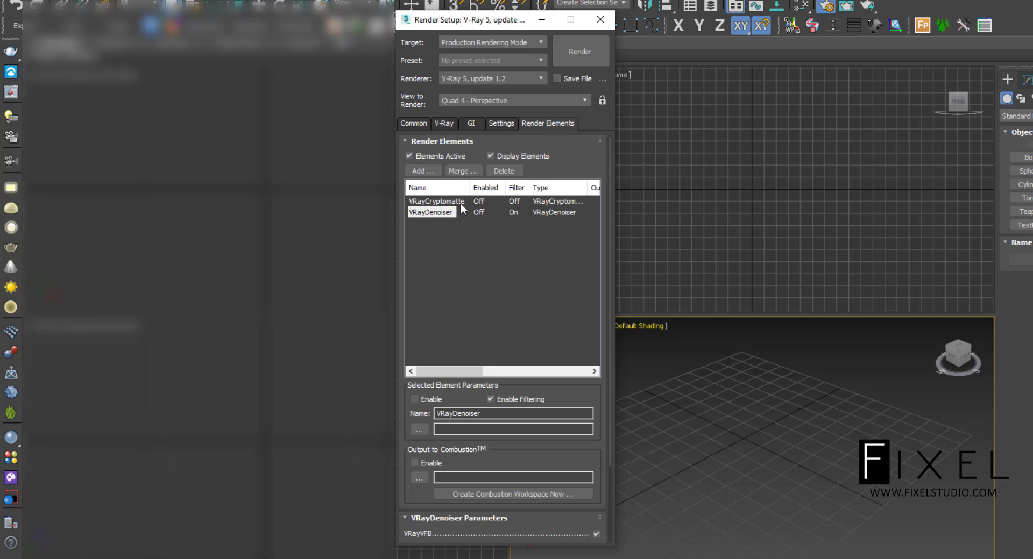
Review the V-Ray Image filter, Global DMC and Bucket image sampler settings, including the noise threshold
{"action": "left_click", "coordinate": [442, 122]}
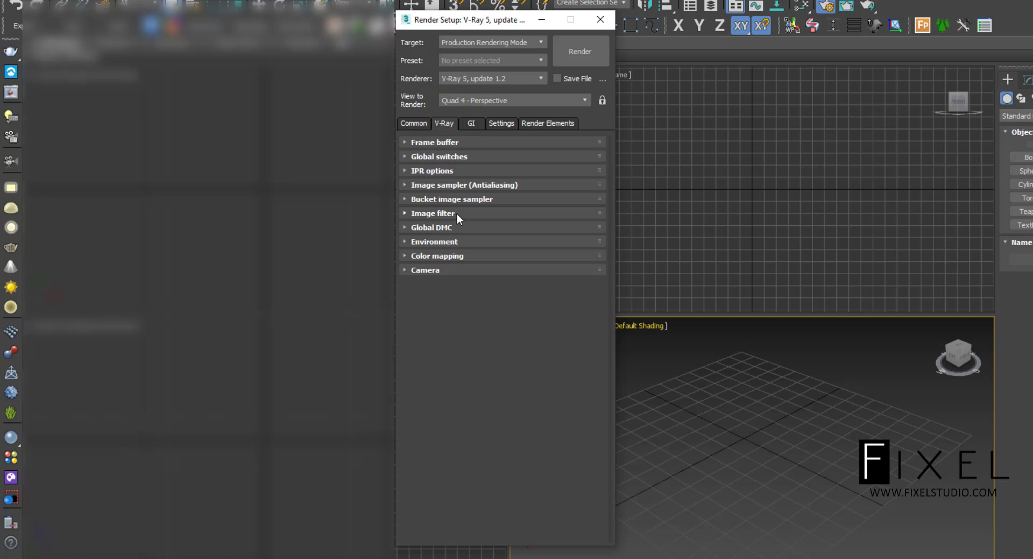
{"action": "left_click", "coordinate": [457, 214]}
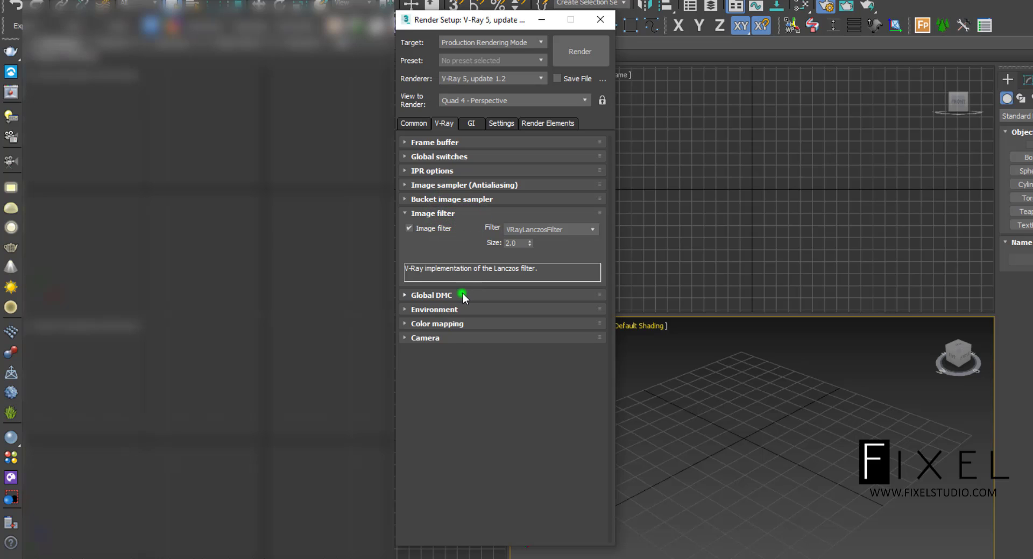
{"action": "left_click", "coordinate": [461, 295]}
{"action": "left_click", "coordinate": [450, 199]}
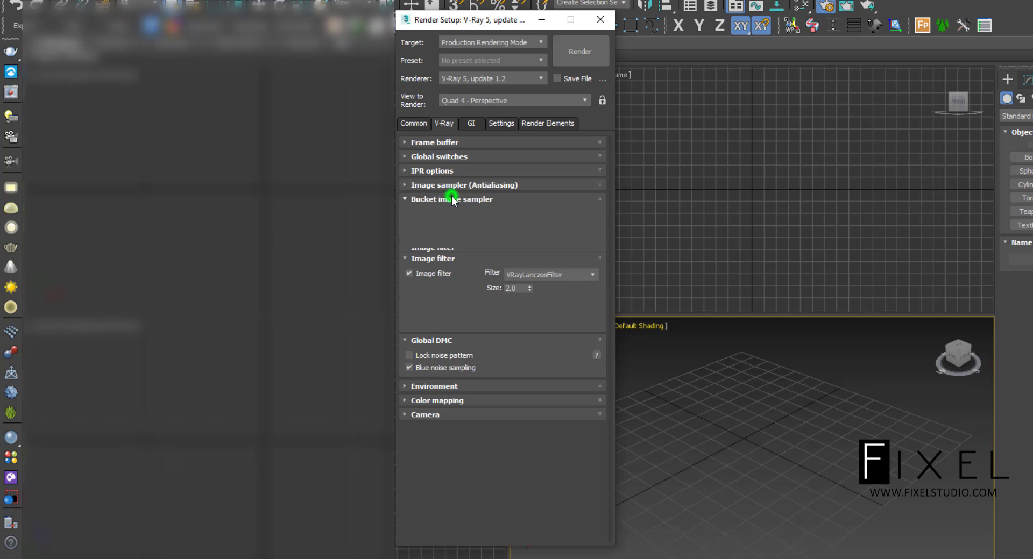
{"action": "left_click", "coordinate": [479, 240]}
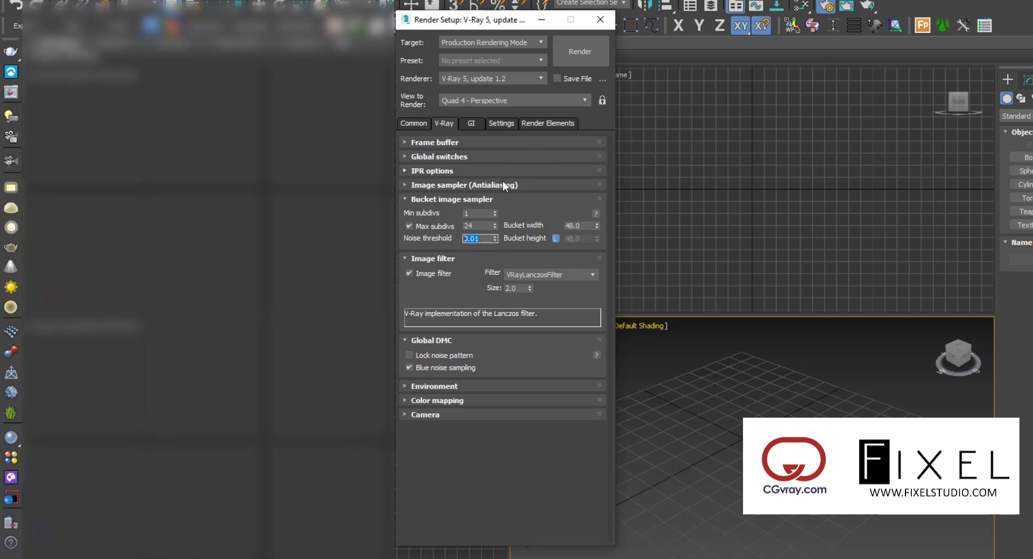
{"action": "left_click", "coordinate": [452, 199]}
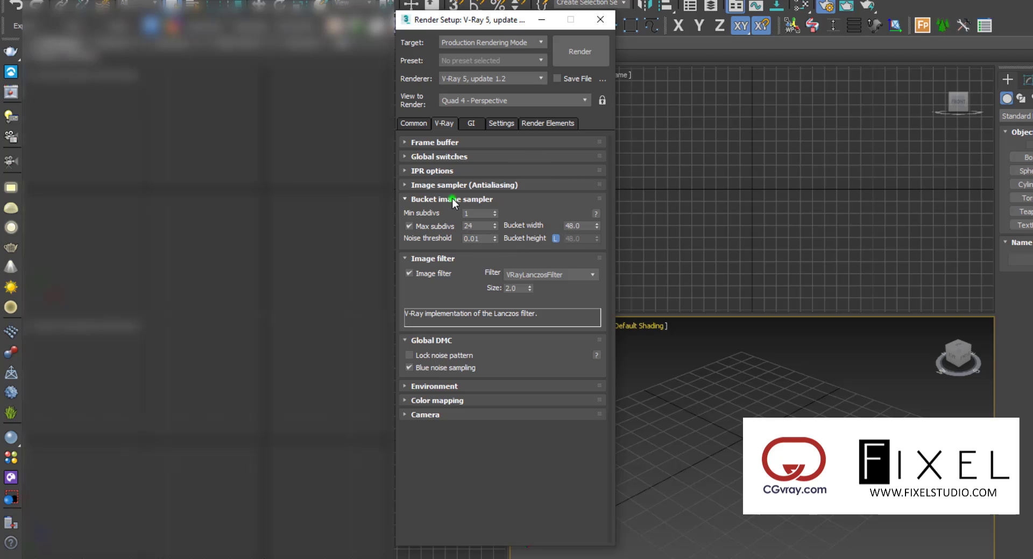
Return to the render elements and display the VRayCryptomatte parameters
{"action": "left_click", "coordinate": [553, 125]}
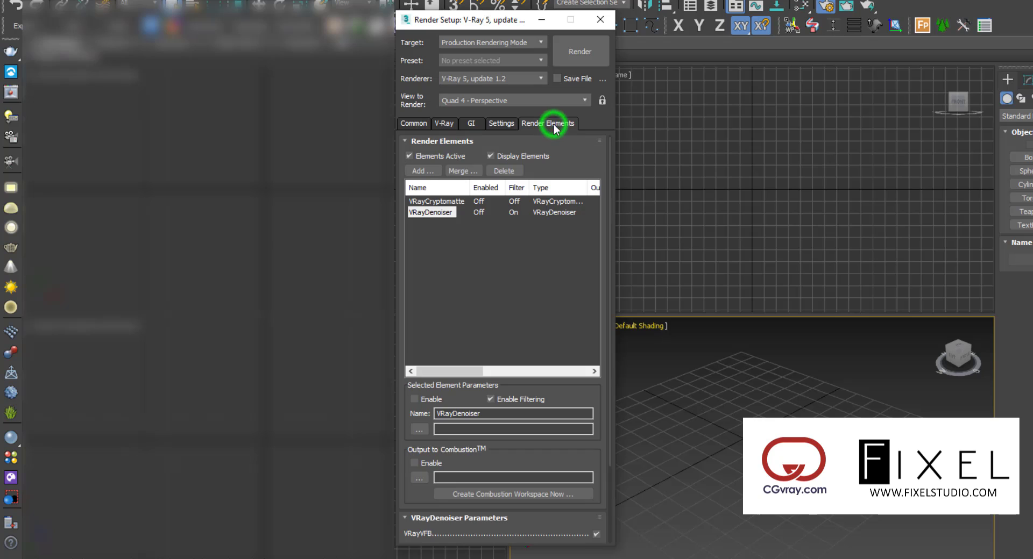
{"action": "left_click", "coordinate": [449, 202]}
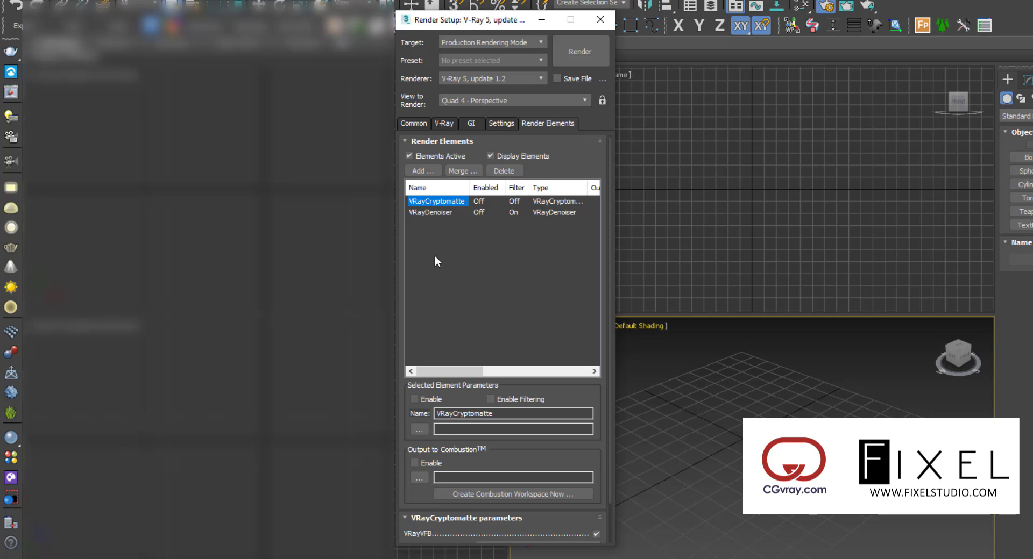
{"action": "left_click", "coordinate": [557, 454]}
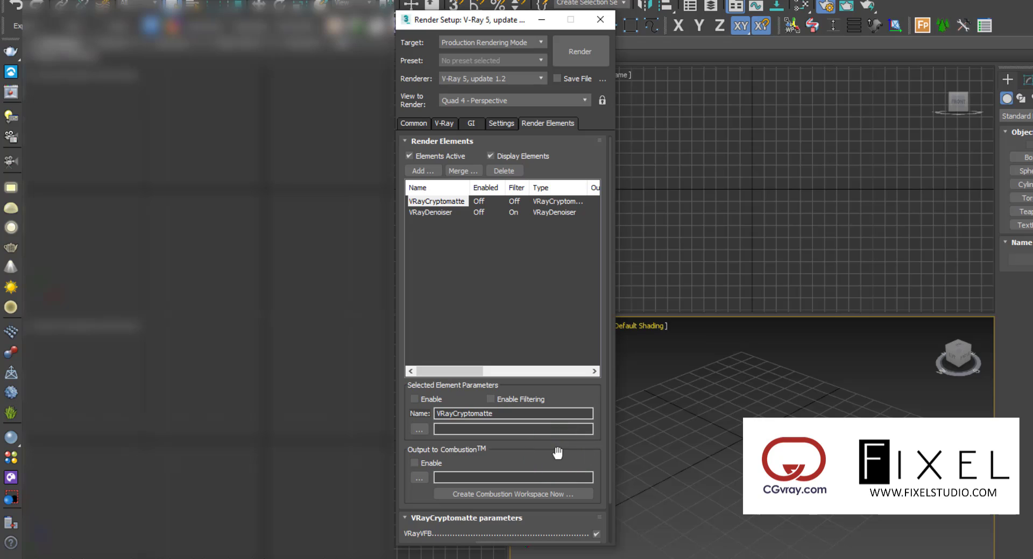
{"action": "scroll", "coordinate": [557, 453], "scroll_direction": "down", "scroll_amount": 3}
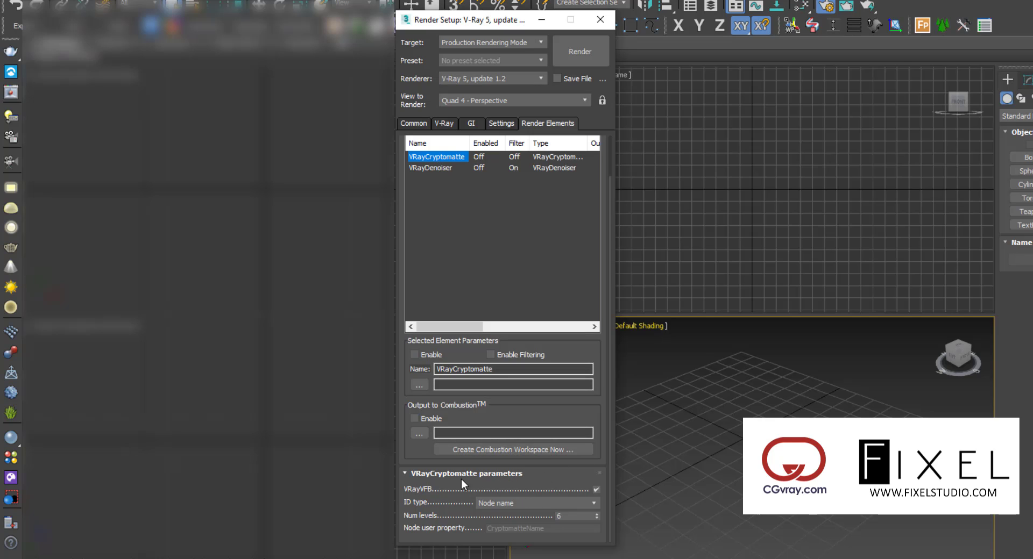
Try the Node material name ID type for VRayCryptomatte, restore Node name, and review the ID type choices again
{"action": "left_click", "coordinate": [515, 503]}
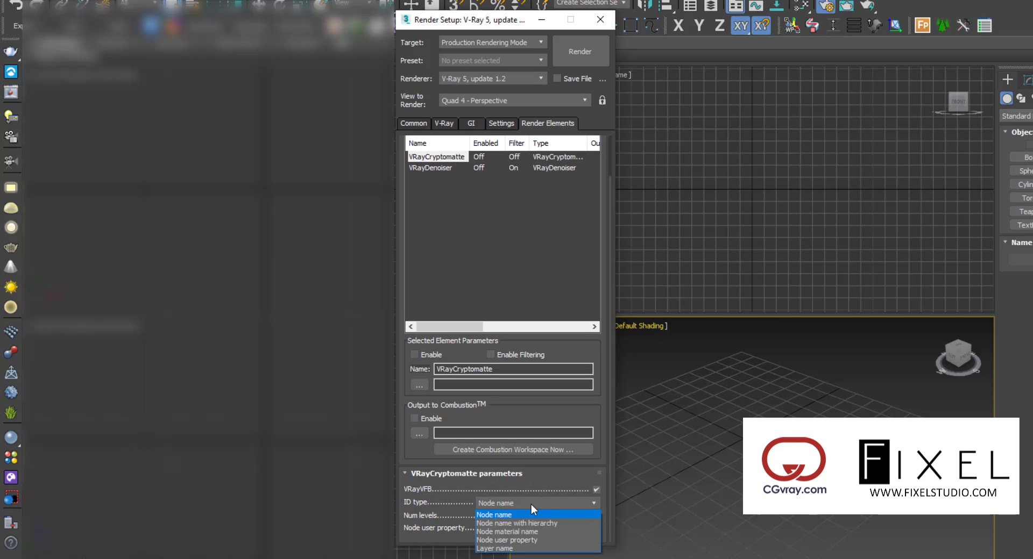
{"action": "left_click", "coordinate": [542, 533]}
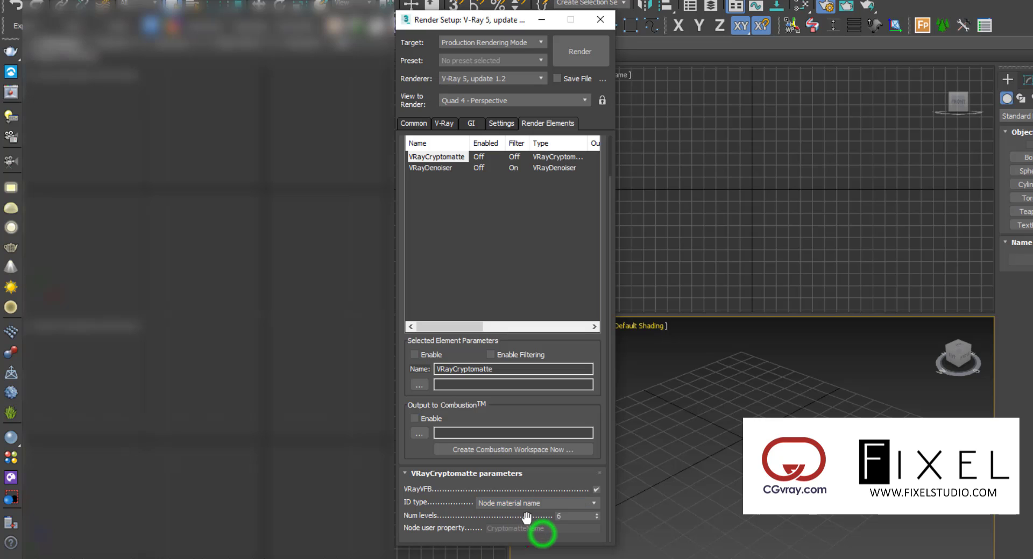
{"action": "left_click", "coordinate": [523, 504]}
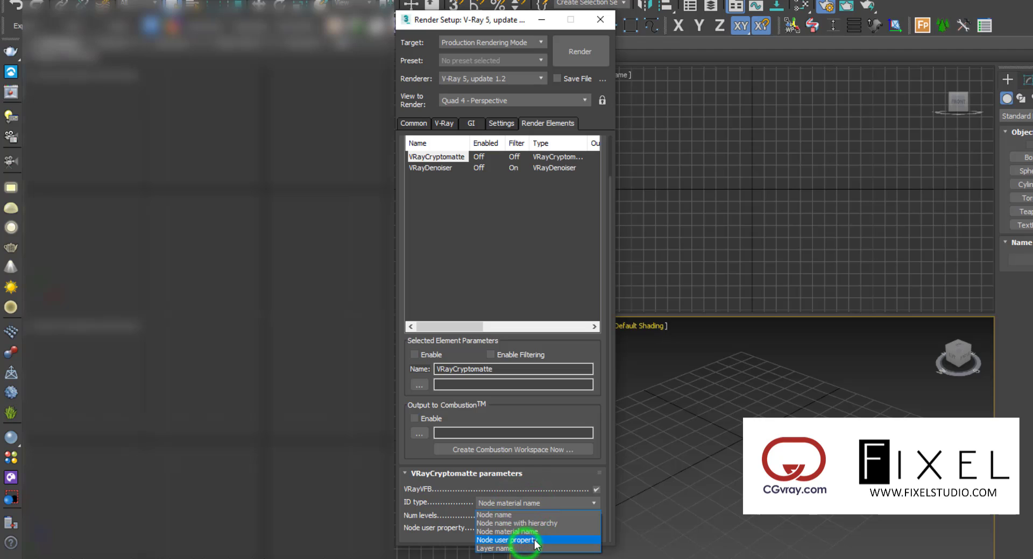
{"action": "left_click", "coordinate": [499, 515]}
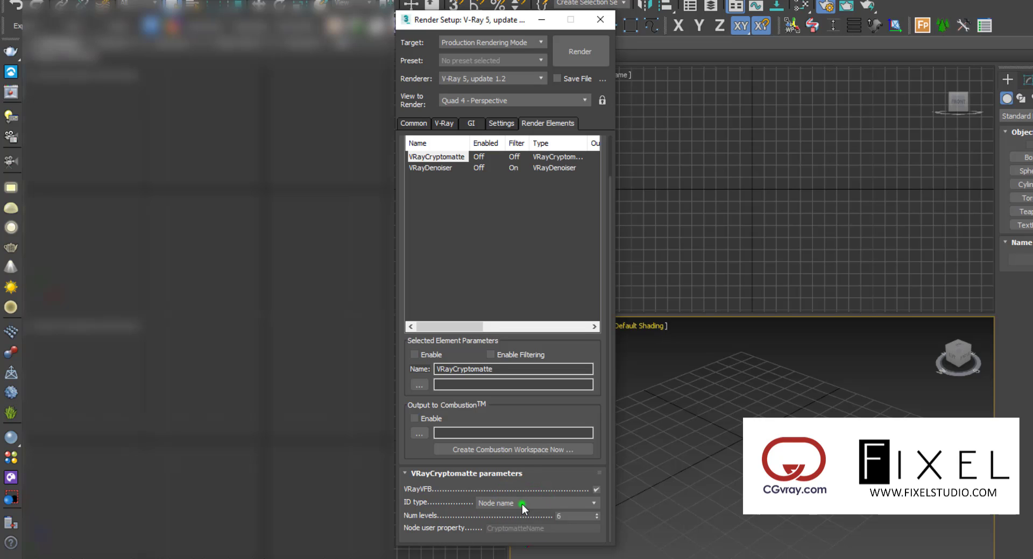
{"action": "left_click", "coordinate": [521, 504]}
{"action": "left_click", "coordinate": [433, 516]}
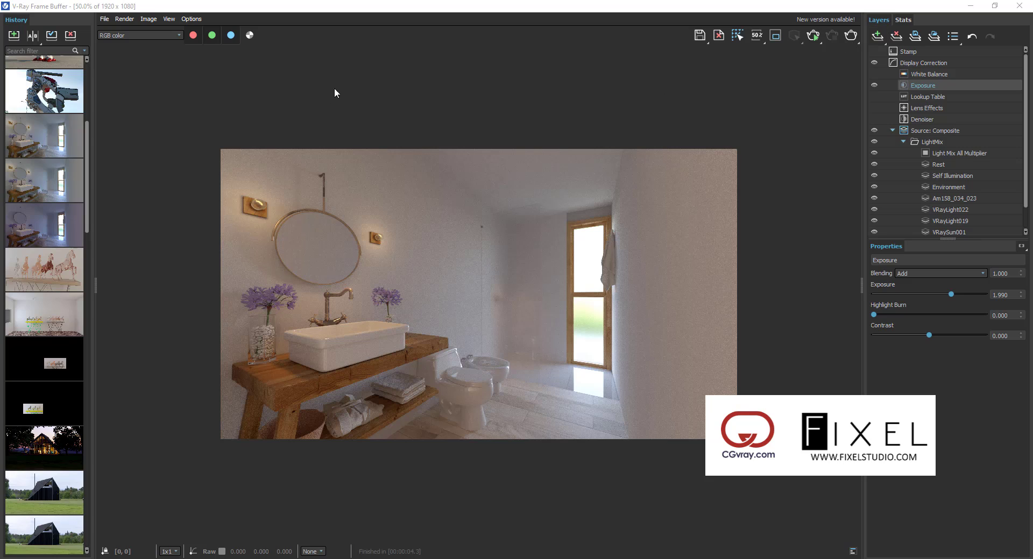
Examine the noise in the bathroom render up close, including the sink edge and wooden countertop
{"action": "left_click", "coordinate": [106, 7]}
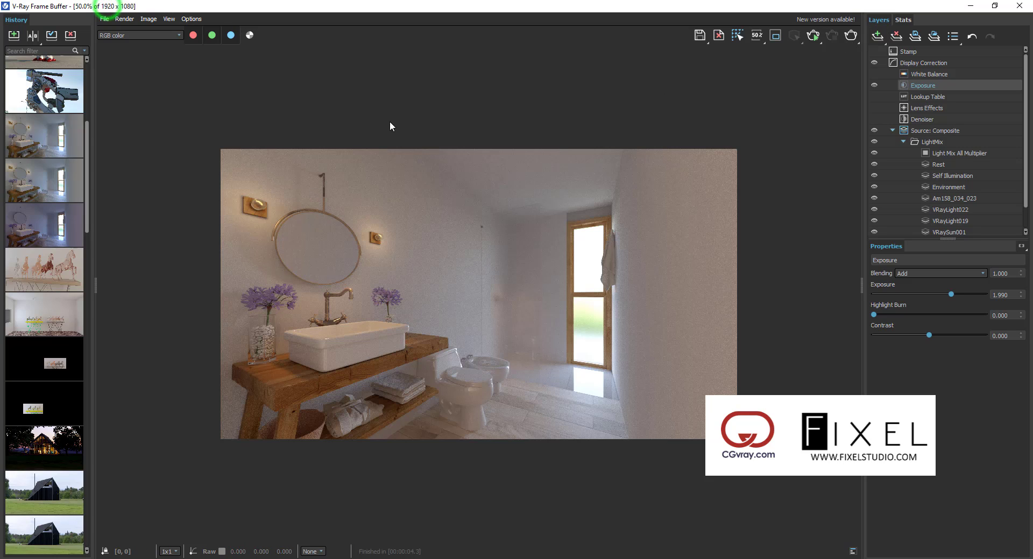
{"action": "double_click", "coordinate": [267, 150]}
{"action": "middle_click_drag", "start_coordinate": [527, 346], "coordinate": [430, 260]}
{"action": "middle_click_drag", "start_coordinate": [526, 289], "coordinate": [687, 265]}
{"action": "scroll", "coordinate": [497, 317], "scroll_direction": "up", "scroll_amount": 1}
{"action": "scroll", "coordinate": [496, 312], "scroll_direction": "up", "scroll_amount": 1}
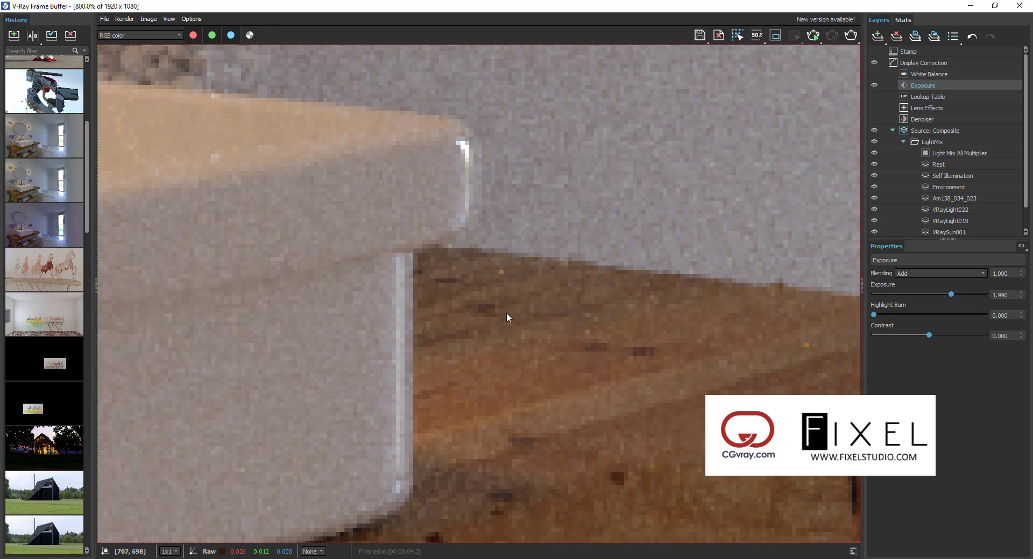
{"action": "middle_click_drag", "start_coordinate": [636, 145], "coordinate": [615, 214]}
{"action": "scroll", "coordinate": [602, 134], "scroll_direction": "down", "scroll_amount": 1}
{"action": "scroll", "coordinate": [615, 214], "scroll_direction": "down", "scroll_amount": 1}
{"action": "middle_click_drag", "start_coordinate": [579, 264], "coordinate": [544, 270]}
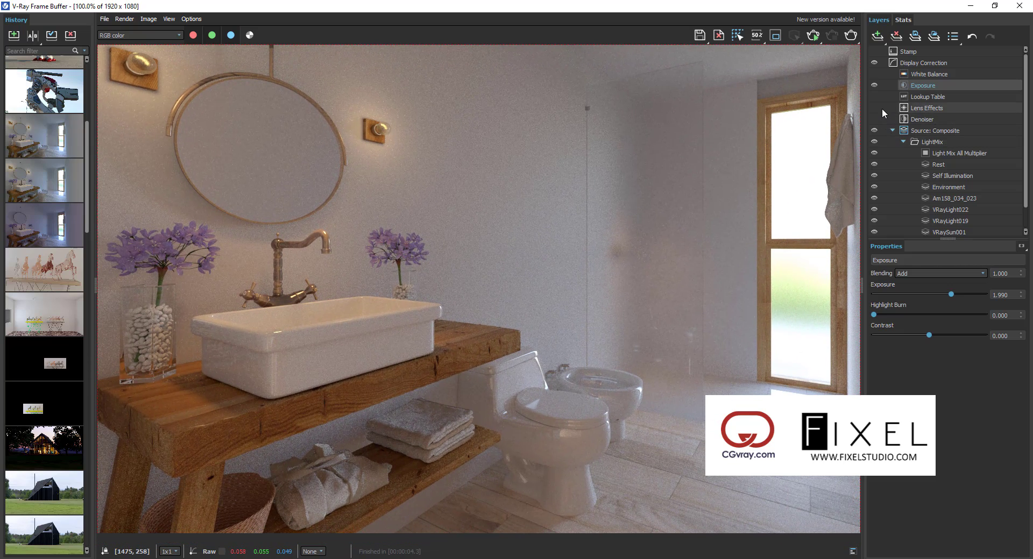
Collapse the Source: Composite layers, turn on the Denoiser layer, and inspect the denoised bathroom render
{"action": "left_click", "coordinate": [892, 130]}
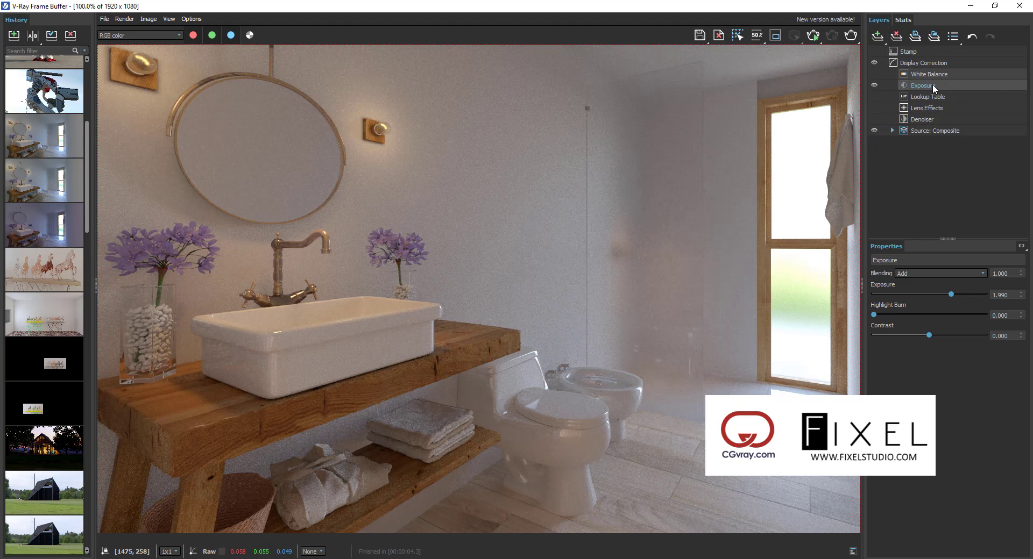
{"action": "scroll", "coordinate": [505, 218], "scroll_direction": "down", "scroll_amount": 2}
{"action": "scroll", "coordinate": [505, 215], "scroll_direction": "up", "scroll_amount": 2}
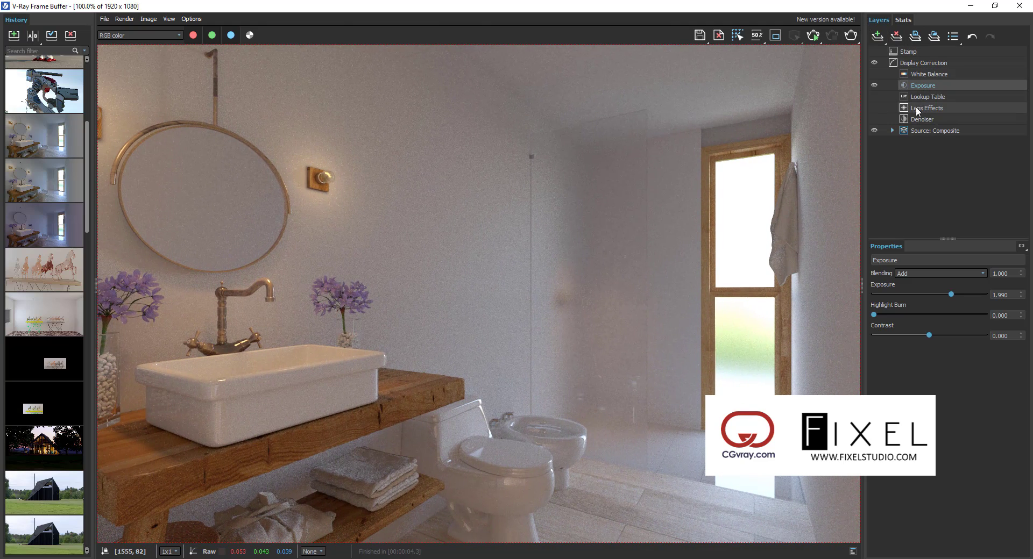
{"action": "left_click", "coordinate": [936, 118]}
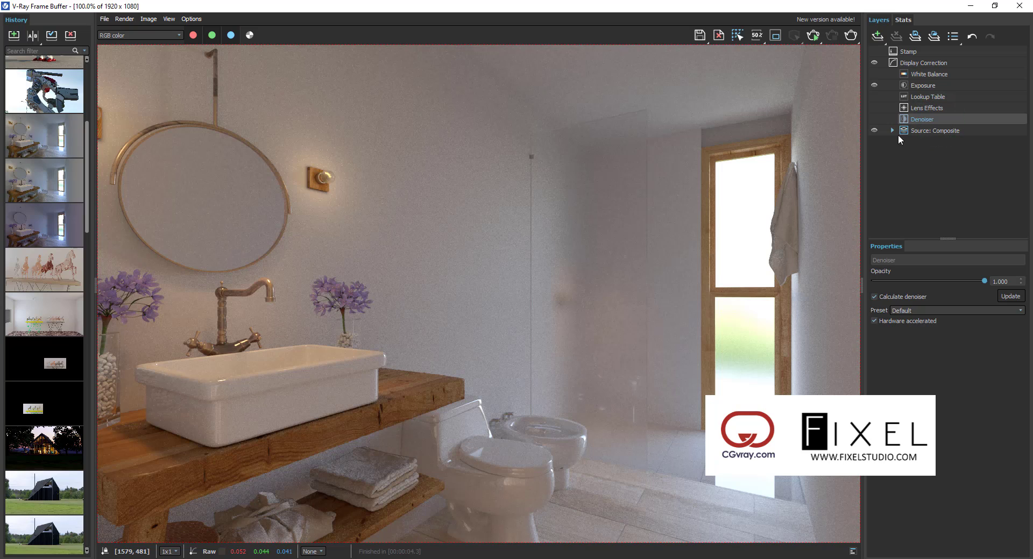
{"action": "left_click", "coordinate": [875, 119]}
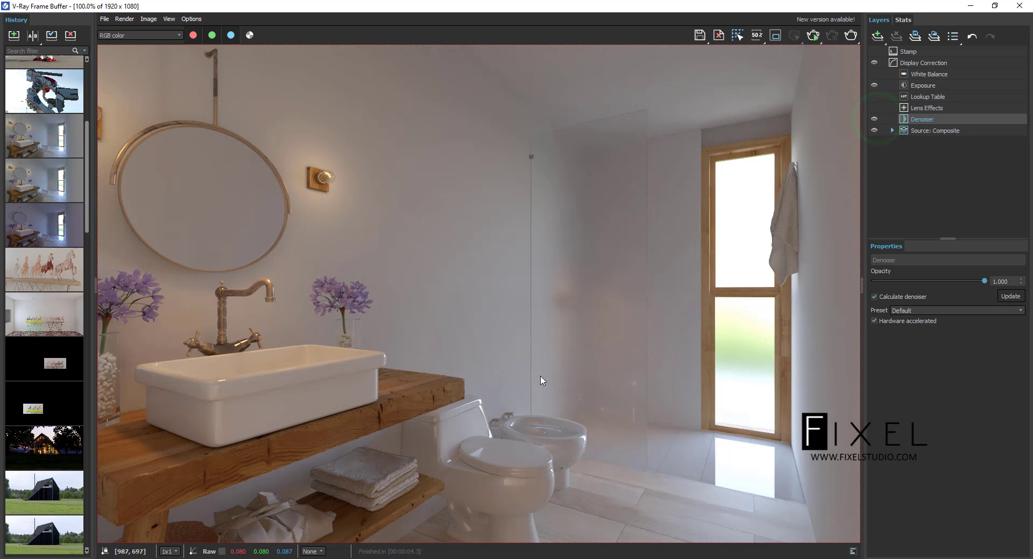
{"action": "scroll", "coordinate": [359, 395], "scroll_direction": "up", "scroll_amount": 2}
{"action": "scroll", "coordinate": [450, 386], "scroll_direction": "down", "scroll_amount": 2}
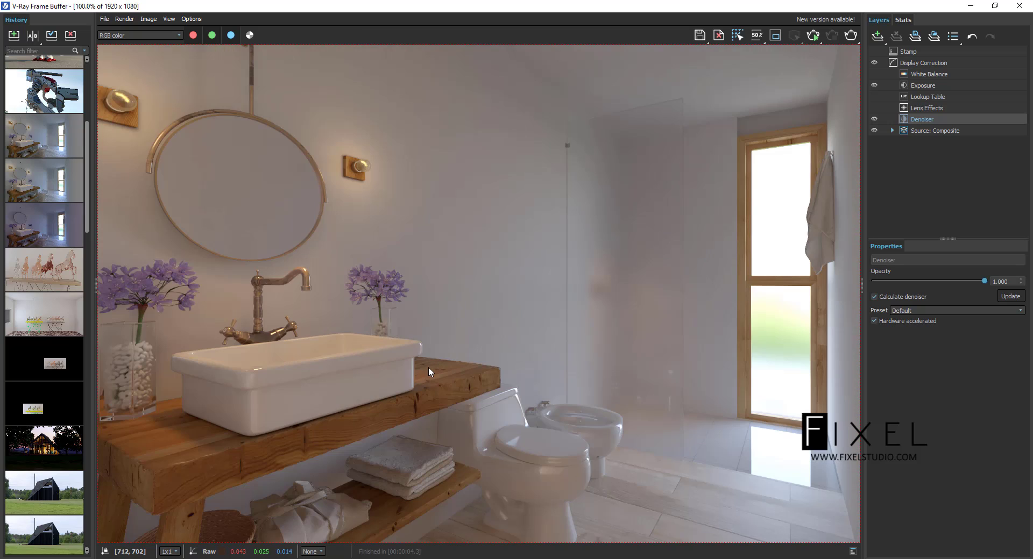
{"action": "left_click", "coordinate": [874, 119]}
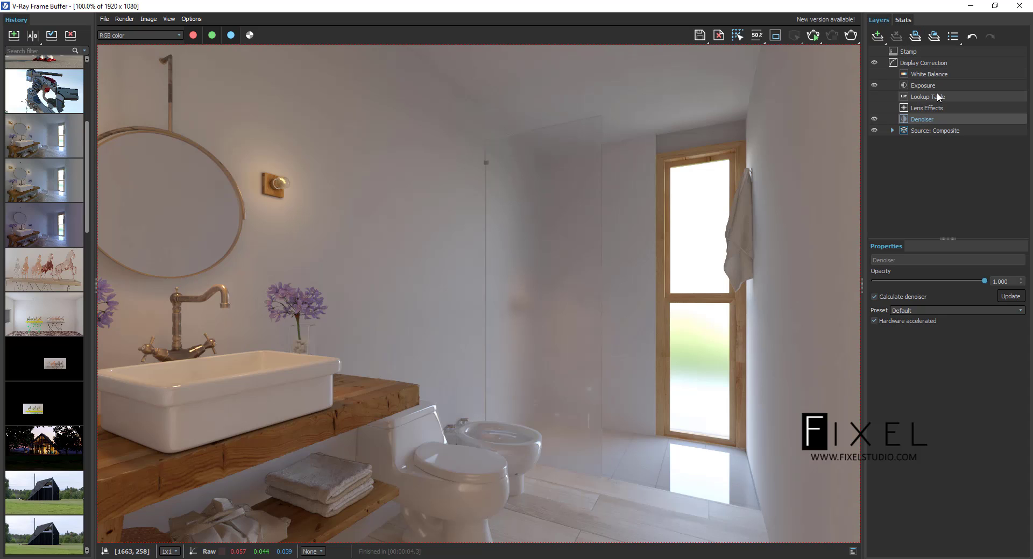
Review the correction layer types that can be added, without adding one
{"action": "left_click", "coordinate": [879, 36]}
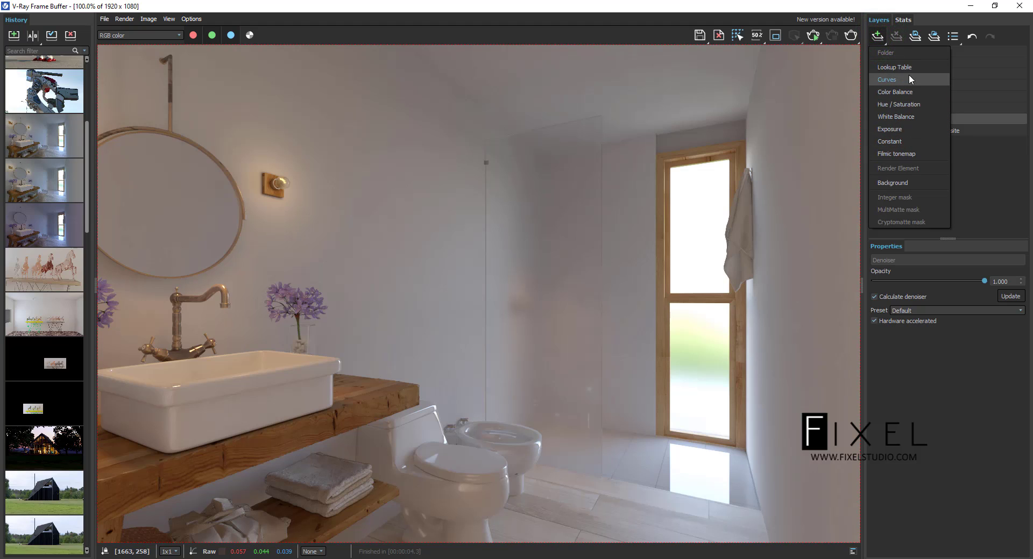
{"action": "left_click", "coordinate": [939, 129]}
{"action": "left_click", "coordinate": [999, 163]}
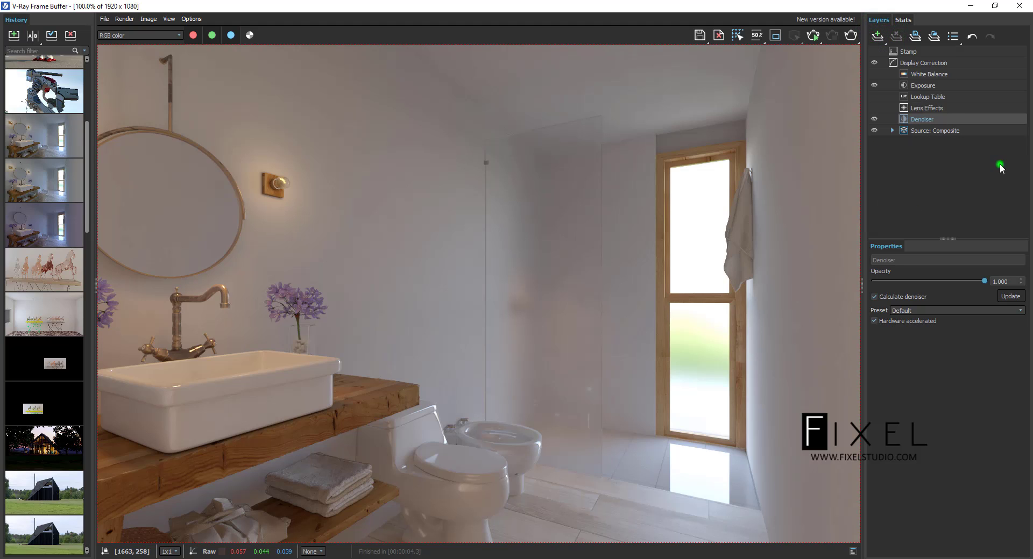
Compare the render with the Exposure layer hidden and shown again
{"action": "left_click", "coordinate": [931, 84]}
{"action": "left_click", "coordinate": [874, 86]}
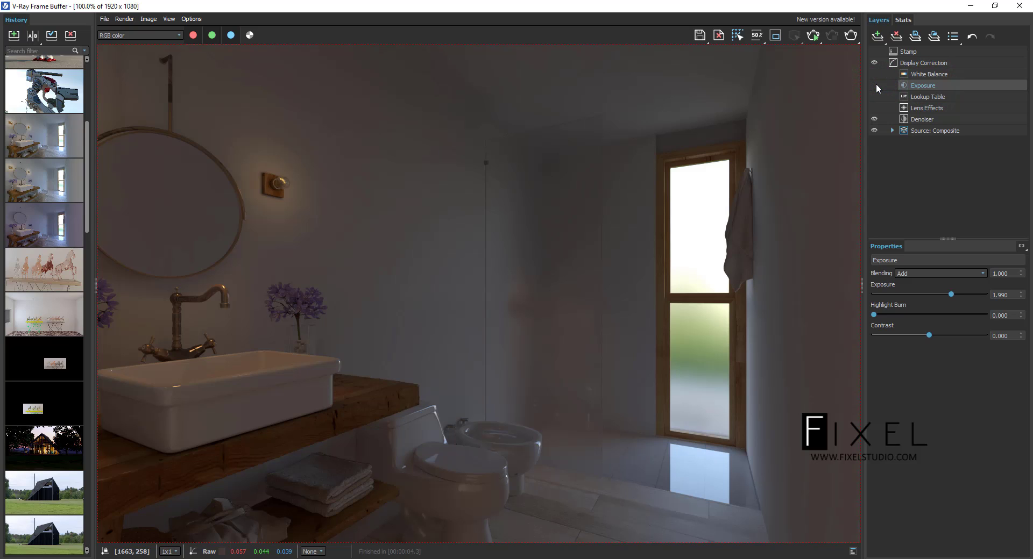
{"action": "left_click", "coordinate": [874, 85]}
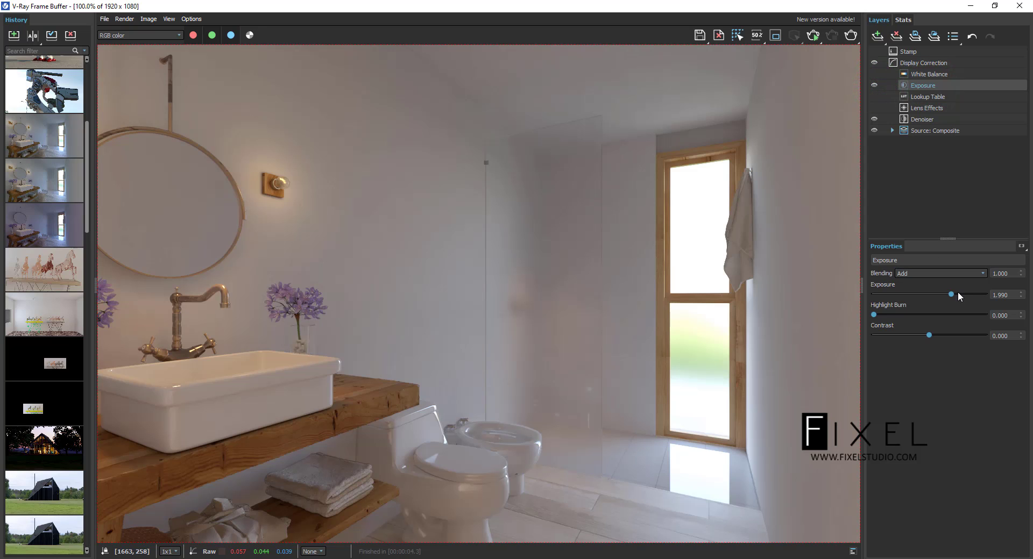
Set the Exposure layer's exposure to 2.379 and try out its Highlight Burn and Contrast controls
{"action": "left_click_drag", "start_coordinate": [951, 294], "coordinate": [955, 295]}
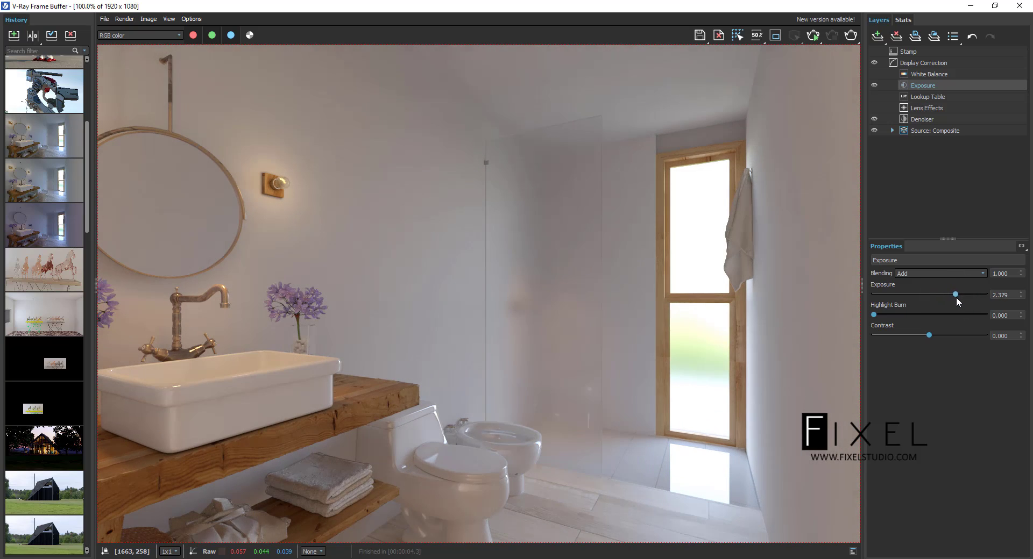
{"action": "mouse_move", "coordinate": [878, 315]}
{"action": "left_mouse_down"}
{"action": "mouse_move", "coordinate": [937, 318]}
{"action": "mouse_move", "coordinate": [869, 315]}
{"action": "left_mouse_up"}
{"action": "left_click_drag", "start_coordinate": [927, 335], "coordinate": [931, 335]}
Turn on the Lookup Table and Lens Effects layers and inspect the bloom around the window and the lens settings
{"action": "left_click", "coordinate": [931, 97]}
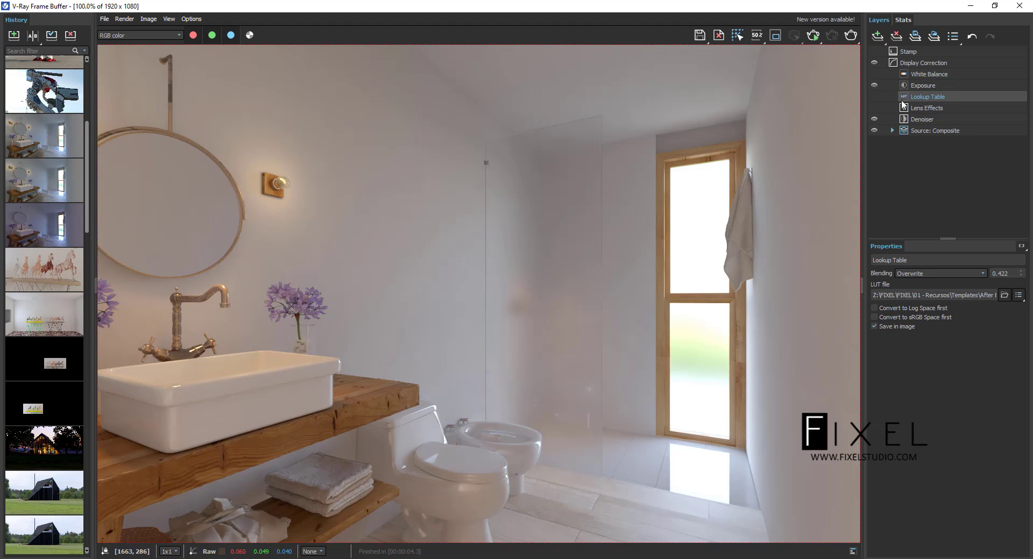
{"action": "left_click", "coordinate": [873, 97]}
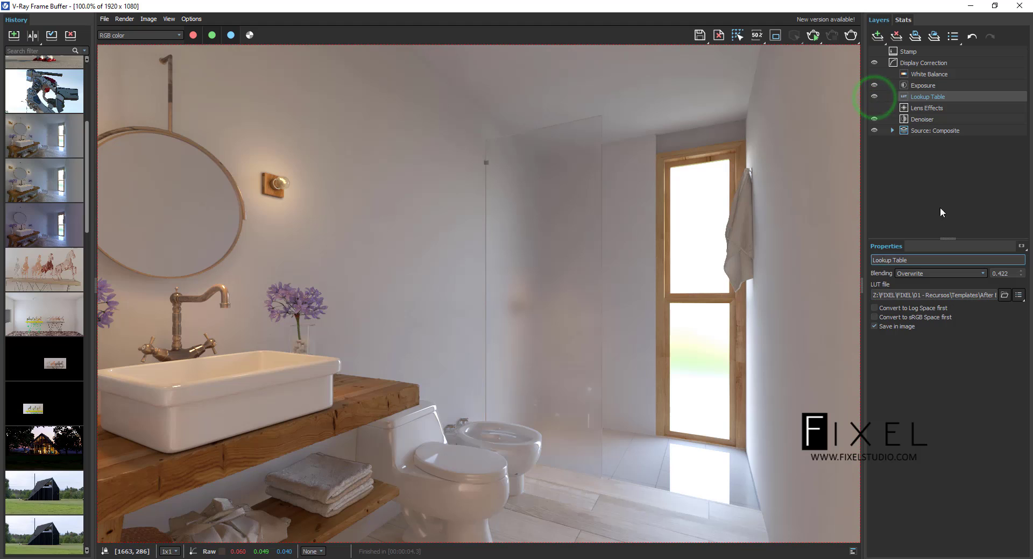
{"action": "left_click", "coordinate": [926, 108]}
{"action": "scroll", "coordinate": [570, 202], "scroll_direction": "down", "scroll_amount": 2}
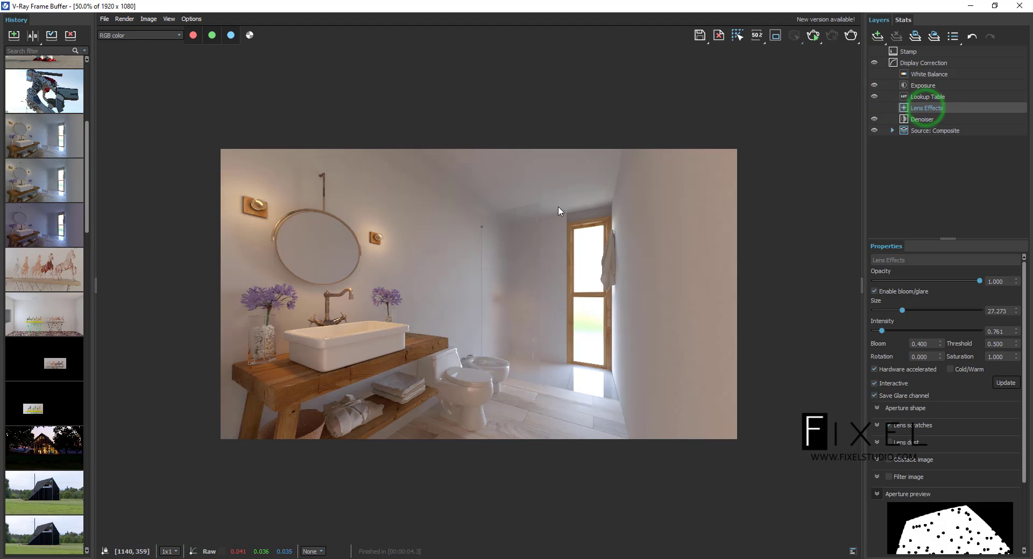
{"action": "left_click", "coordinate": [874, 107]}
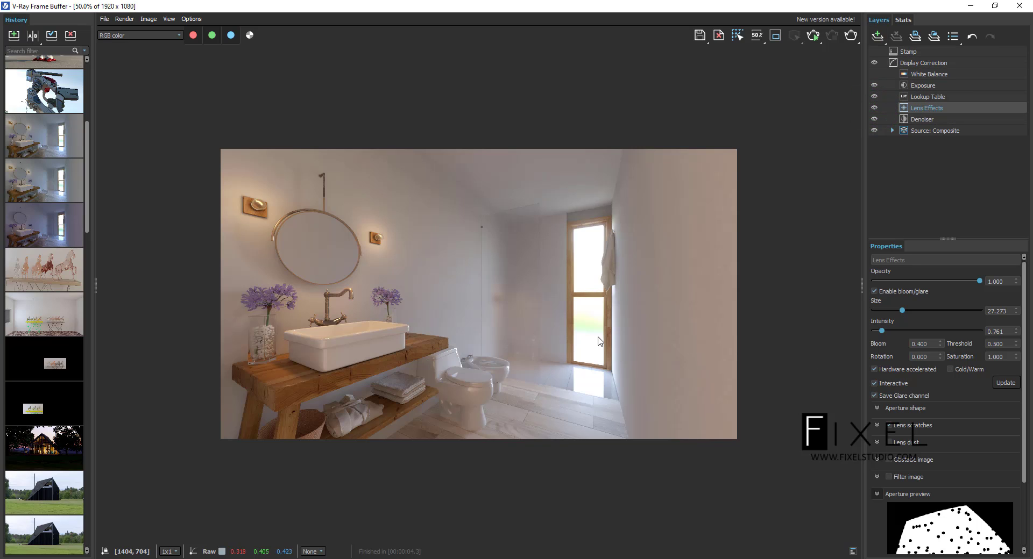
{"action": "scroll", "coordinate": [599, 341], "scroll_direction": "up", "scroll_amount": 2}
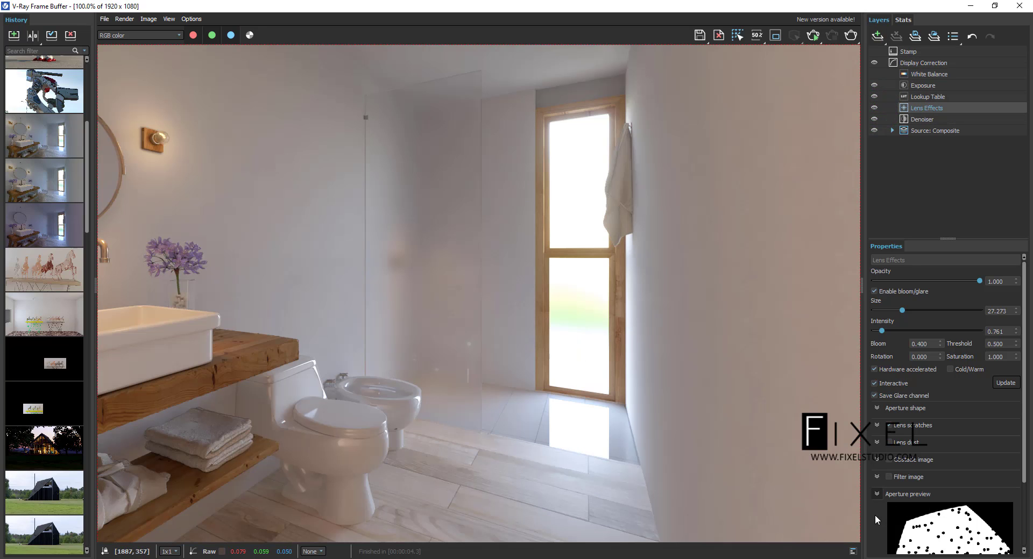
{"action": "scroll", "coordinate": [1022, 470], "scroll_direction": "down", "scroll_amount": 2}
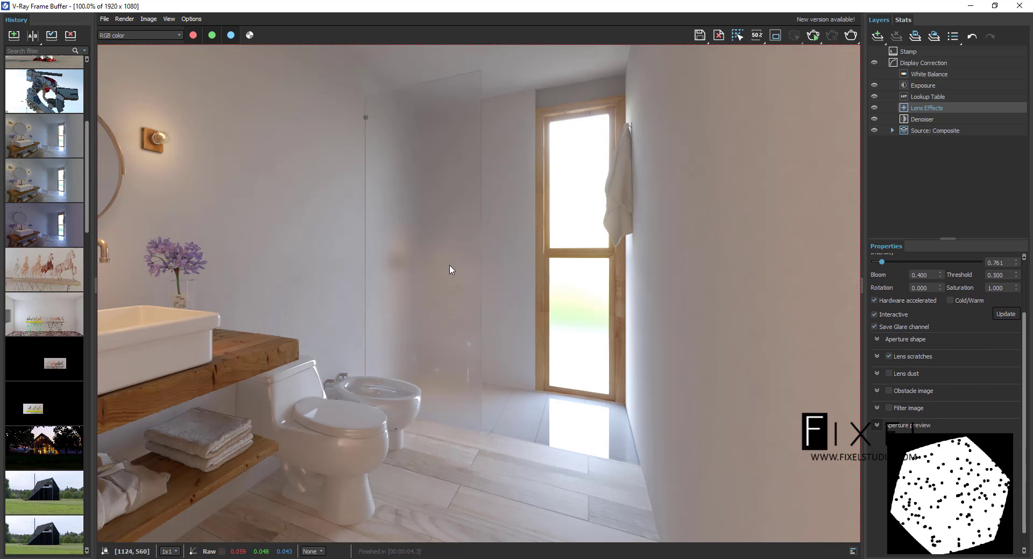
{"action": "middle_click_drag", "start_coordinate": [391, 304], "coordinate": [531, 319]}
Turn on the White Balance layer, display its properties, and inspect the corrected render
{"action": "left_click", "coordinate": [874, 74]}
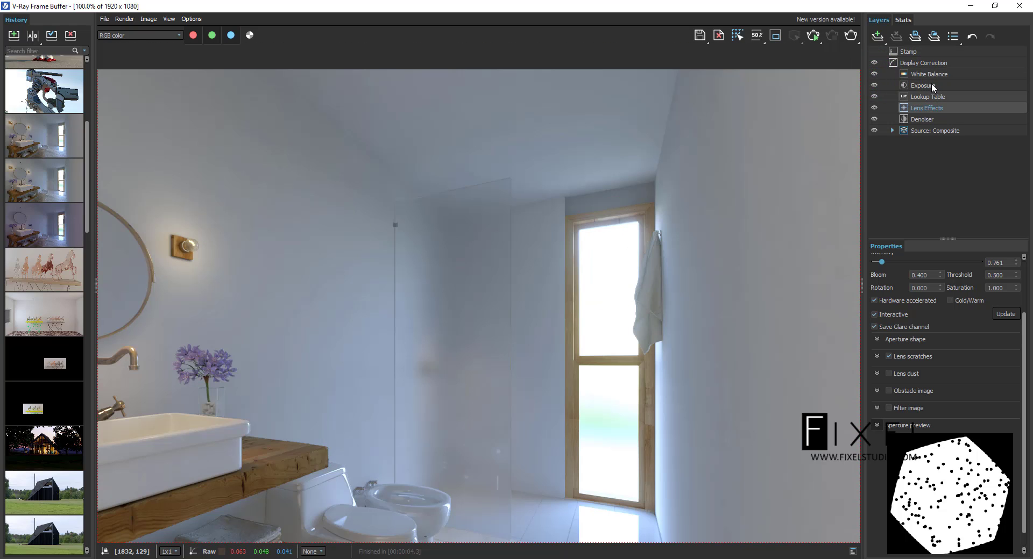
{"action": "left_click", "coordinate": [929, 73]}
{"action": "scroll", "coordinate": [392, 247], "scroll_direction": "down", "scroll_amount": 2}
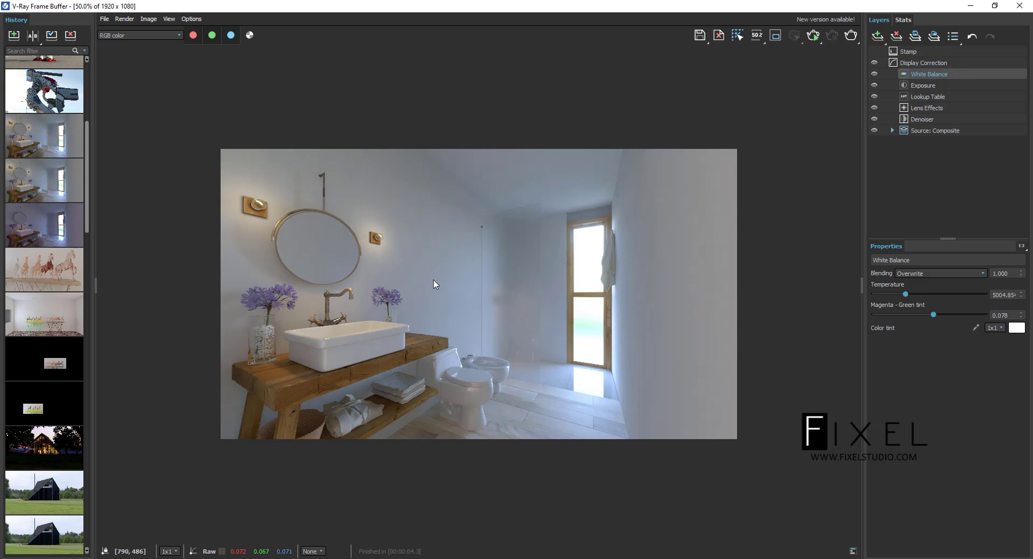
{"action": "scroll", "coordinate": [436, 284], "scroll_direction": "up", "scroll_amount": 2}
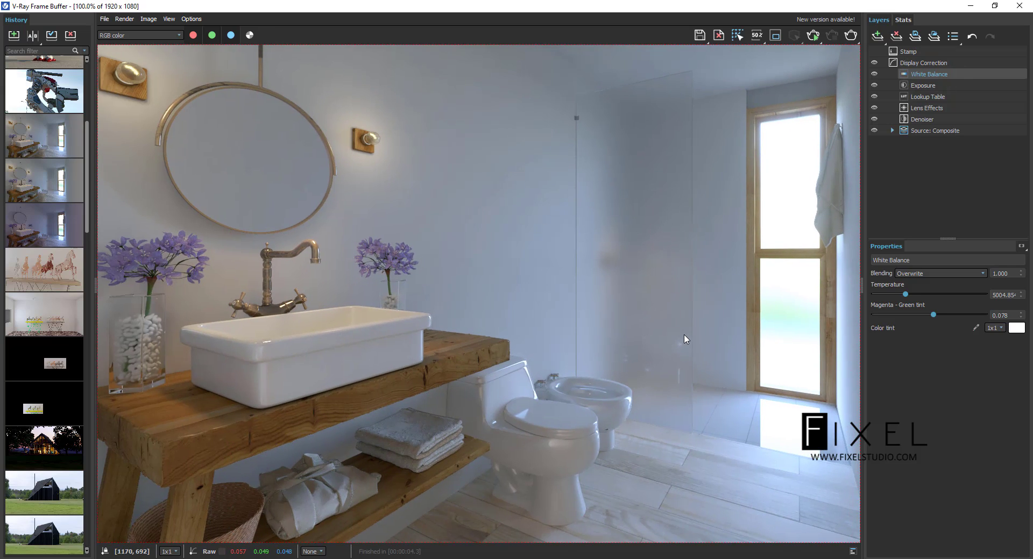
{"action": "middle_click_drag", "start_coordinate": [686, 339], "coordinate": [578, 302]}
{"action": "scroll", "coordinate": [557, 295], "scroll_direction": "down", "scroll_amount": 1}
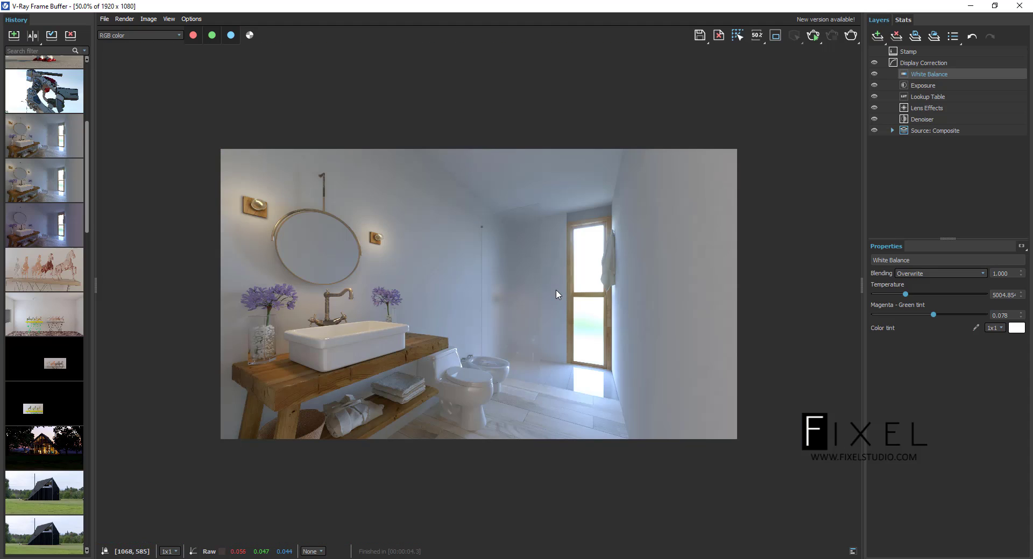
Review the available render element channels while keeping RGB color displayed
{"action": "left_click", "coordinate": [173, 35]}
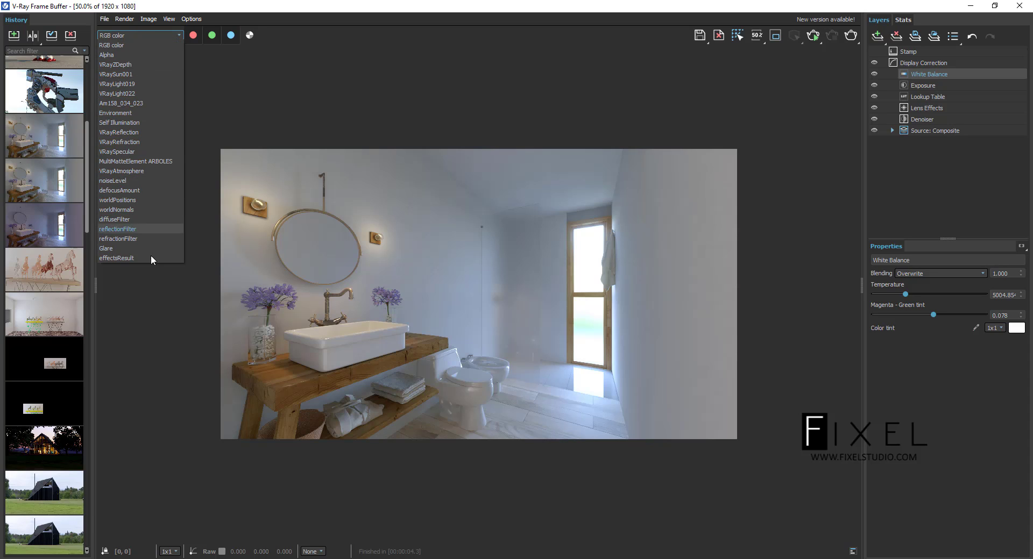
{"action": "left_click", "coordinate": [255, 67]}
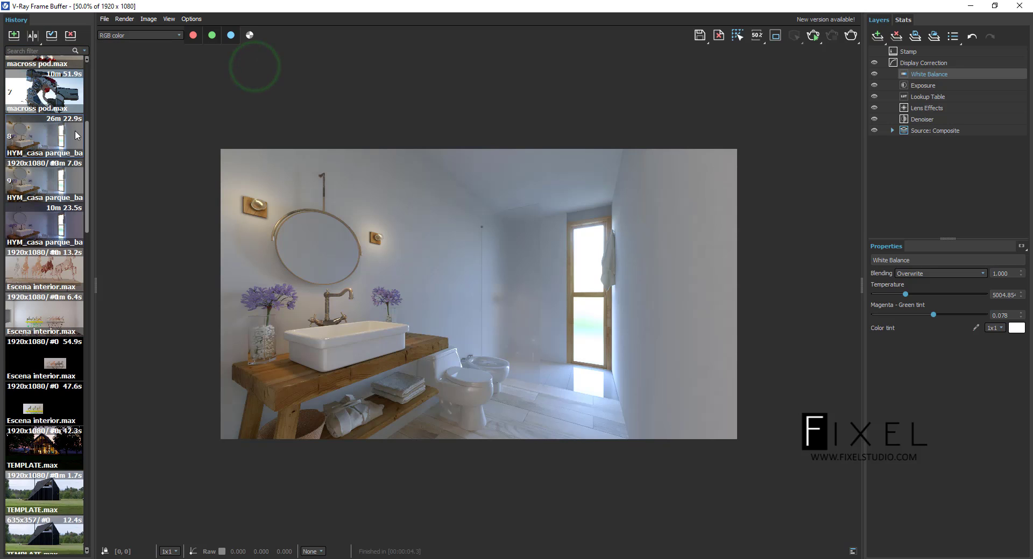
Browse the saved renders in the history and review the actions available for the first bathroom render
{"action": "left_click_drag", "start_coordinate": [86, 137], "coordinate": [91, 105]}
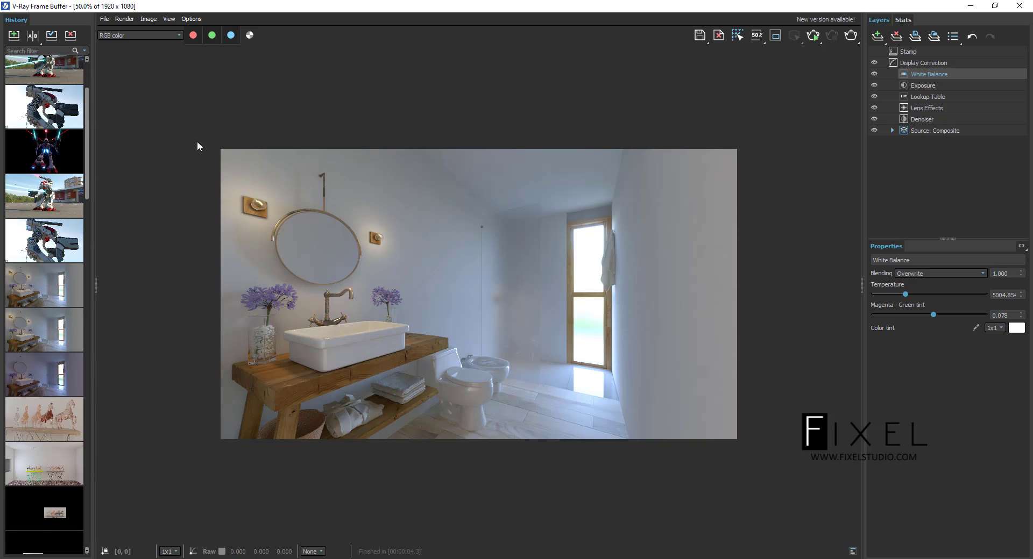
{"action": "right_click", "coordinate": [42, 301]}
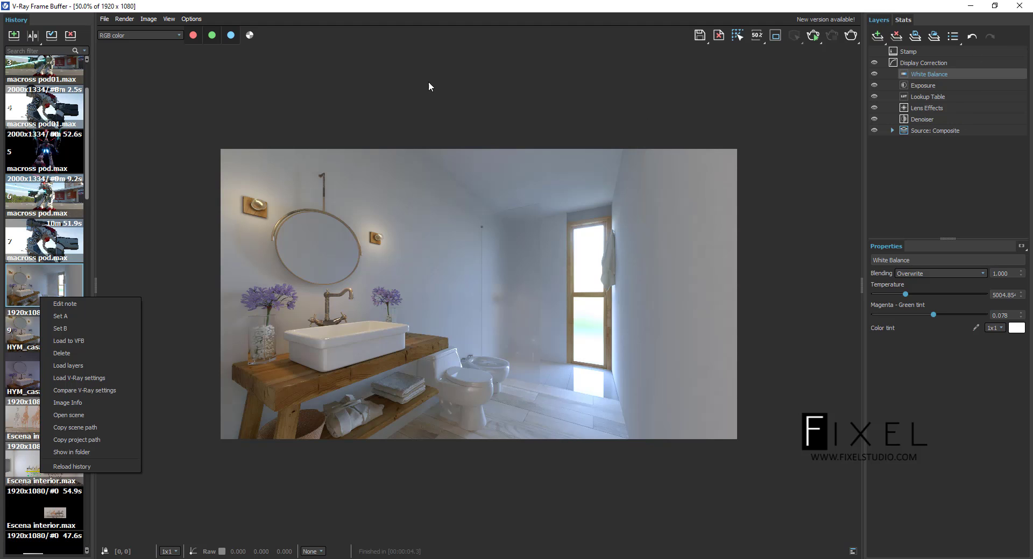
{"action": "left_click", "coordinate": [153, 130]}
{"action": "scroll", "coordinate": [48, 121], "scroll_direction": "up", "scroll_amount": 3}
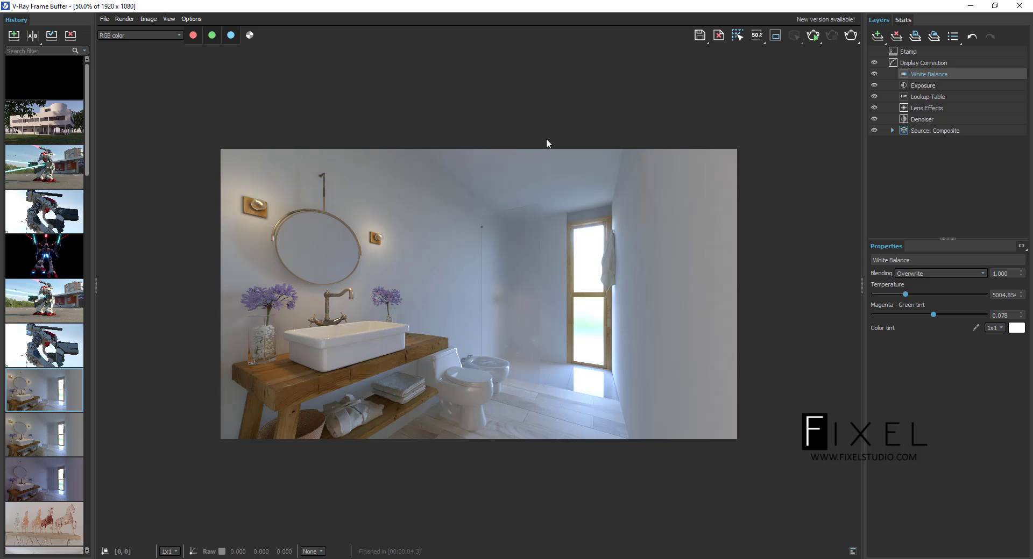
{"action": "scroll", "coordinate": [485, 315], "scroll_direction": "up", "scroll_amount": 2}
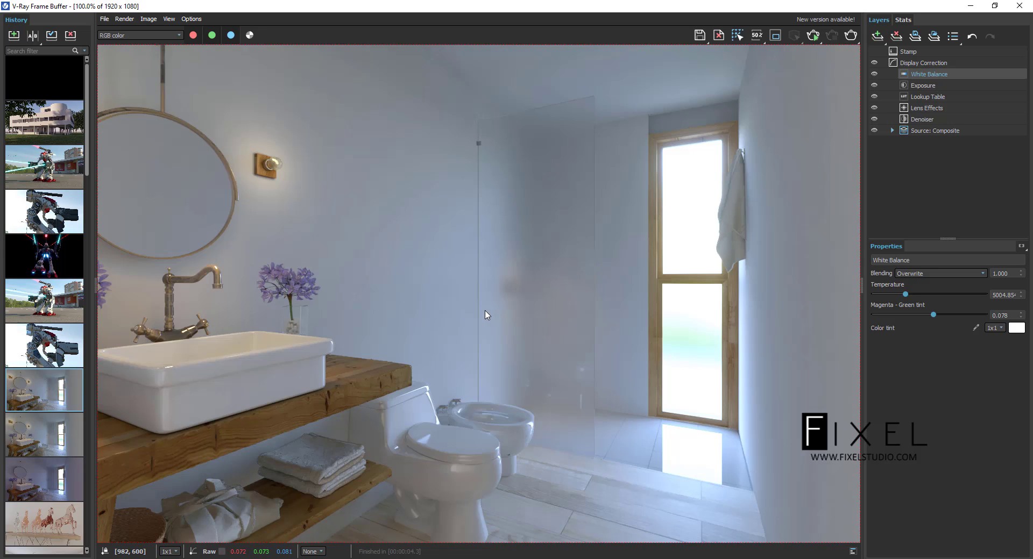
{"action": "scroll", "coordinate": [479, 310], "scroll_direction": "down", "scroll_amount": 2}
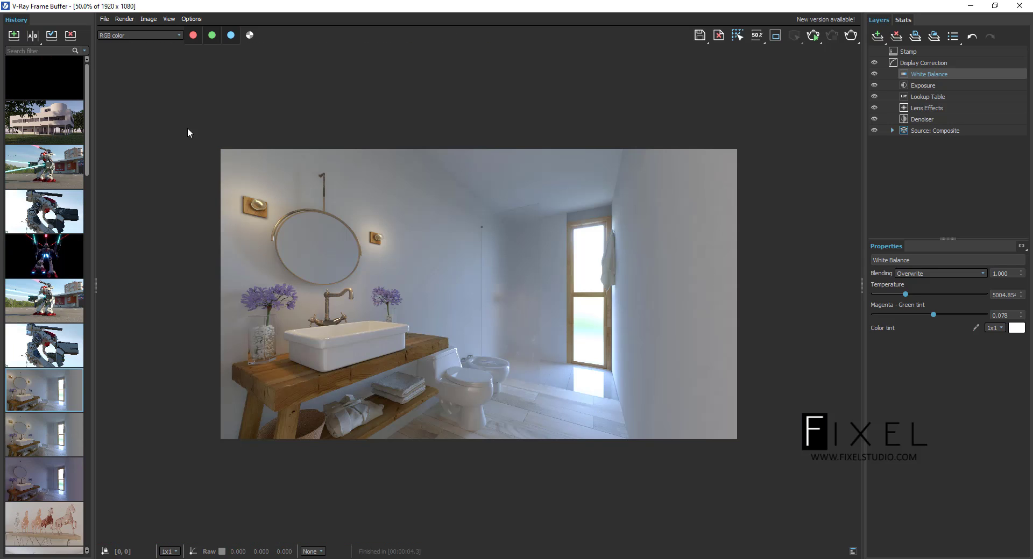
{"action": "right_click", "coordinate": [37, 398]}
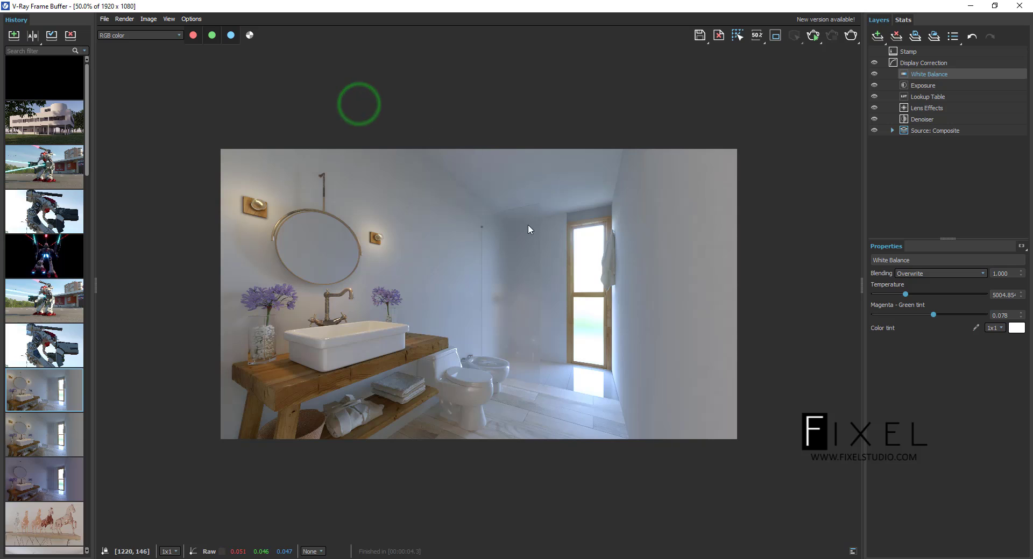
{"action": "scroll", "coordinate": [499, 252], "scroll_direction": "up", "scroll_amount": 2}
{"action": "scroll", "coordinate": [499, 253], "scroll_direction": "down", "scroll_amount": 2}
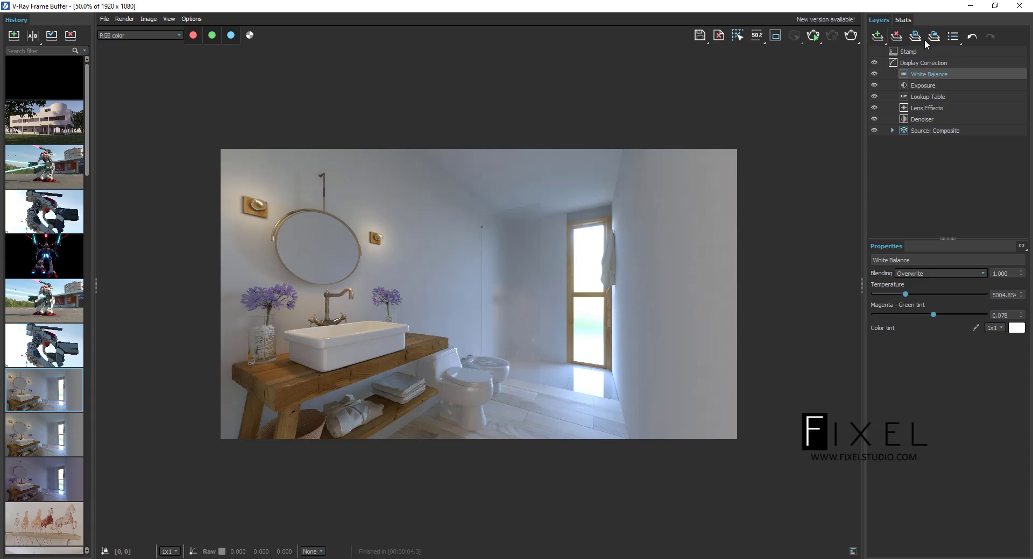
Display the Source: Composite properties and expand its LightMix layers
{"action": "left_click", "coordinate": [944, 131]}
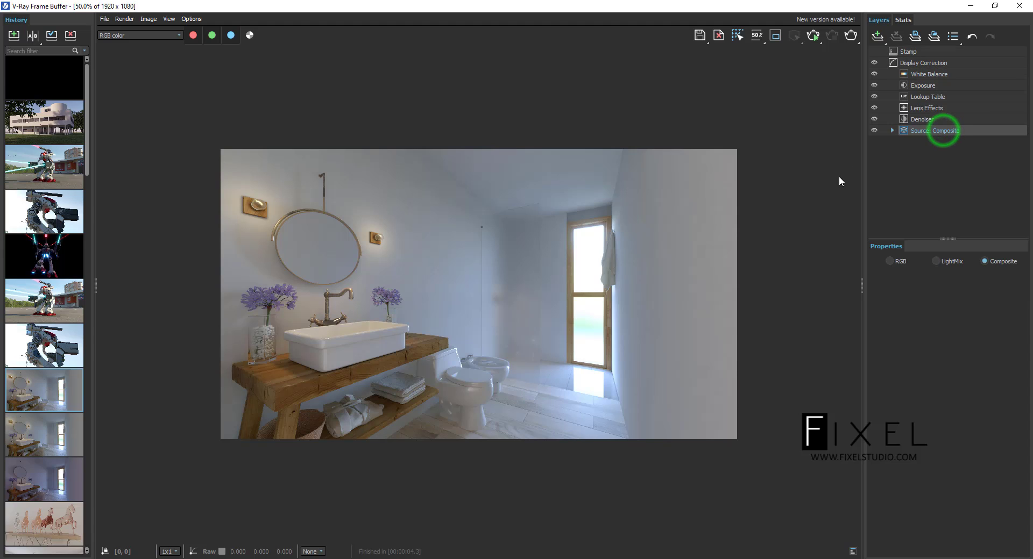
{"action": "left_click", "coordinate": [892, 131]}
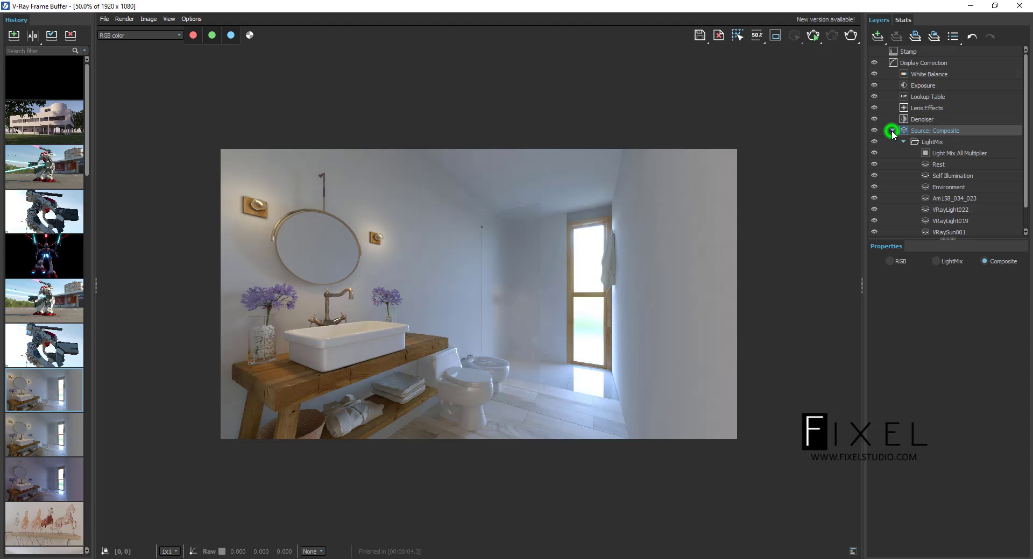
Review the properties of the LightMix layers Light Mix All Multiplier, Environment and VRaySun001
{"action": "left_click_drag", "start_coordinate": [1025, 162], "coordinate": [1025, 184]}
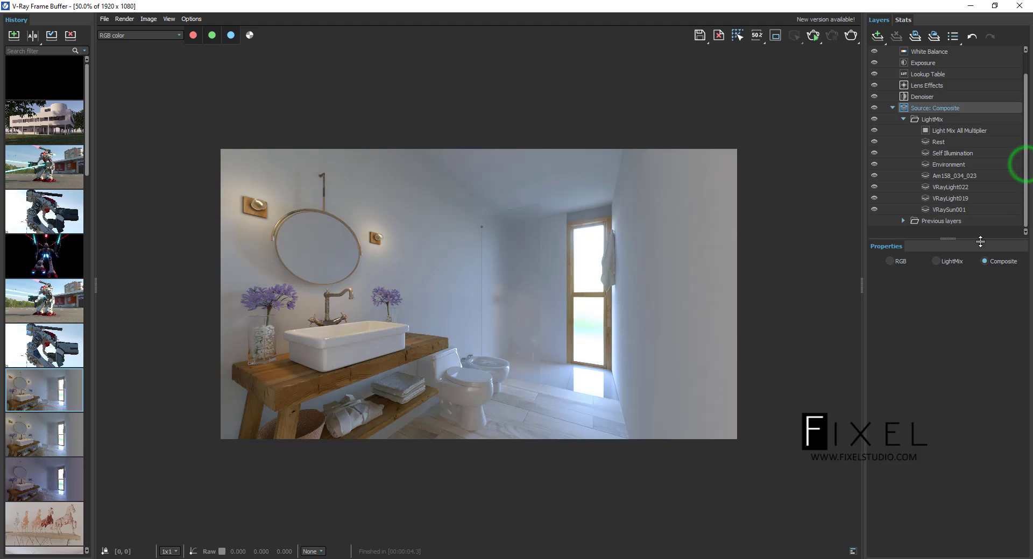
{"action": "left_click", "coordinate": [956, 131]}
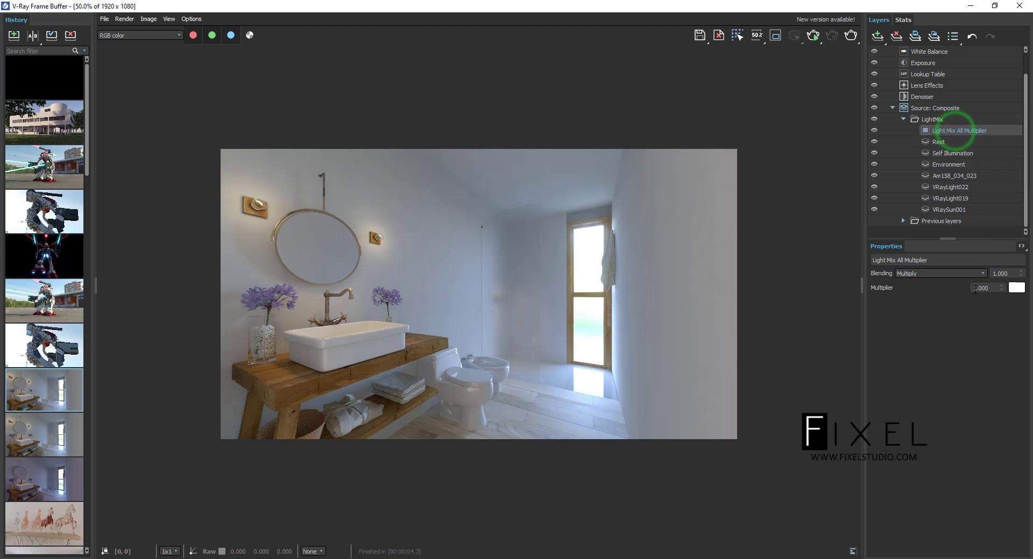
{"action": "left_click", "coordinate": [948, 164]}
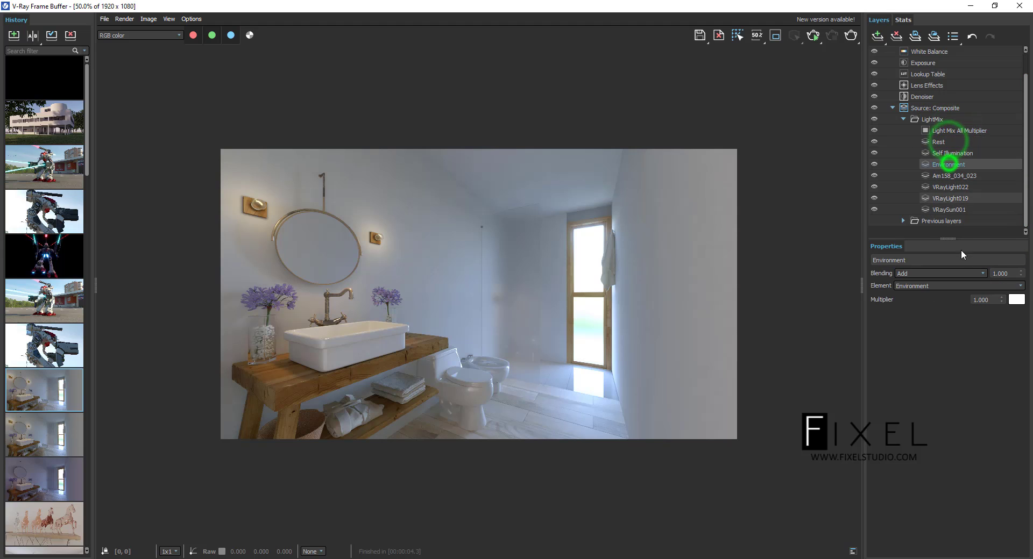
{"action": "left_click", "coordinate": [949, 209]}
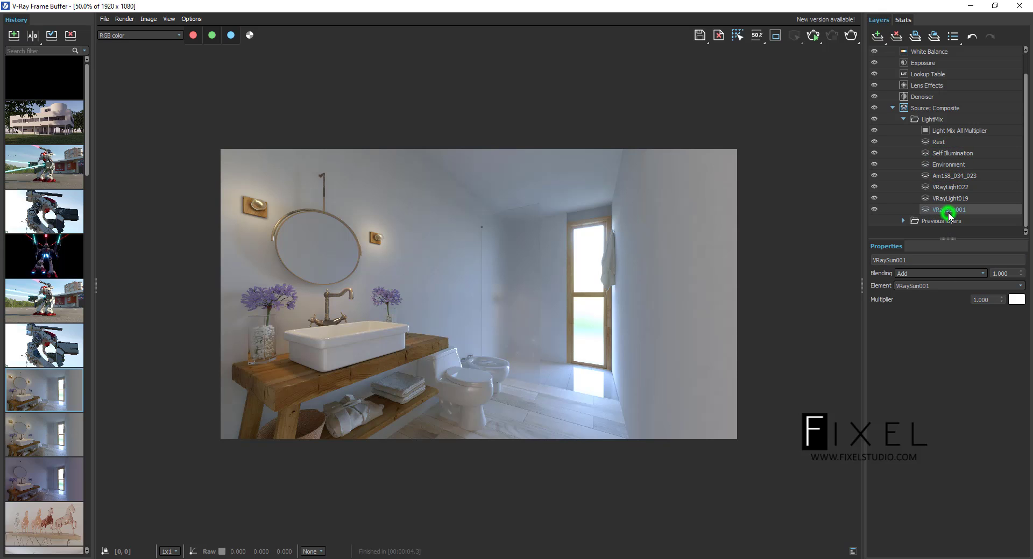
Toggle the VRaySun001, VRayLight019, VRayLight022 and Environment LightMix layers off and on to compare their contributions to the bathroom render
{"action": "left_click", "coordinate": [874, 210]}
{"action": "left_click", "coordinate": [873, 209]}
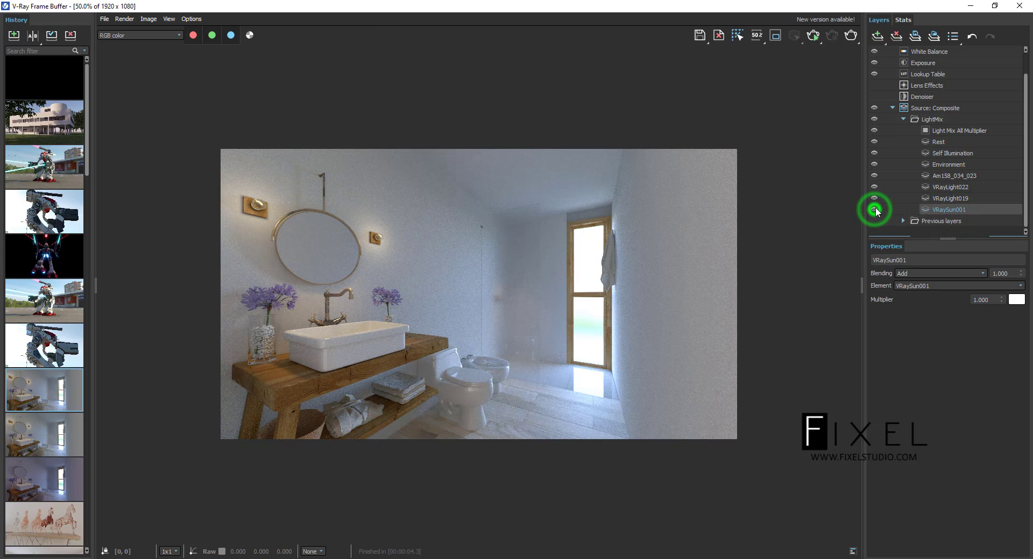
{"action": "left_click", "coordinate": [876, 197]}
{"action": "left_click", "coordinate": [873, 186]}
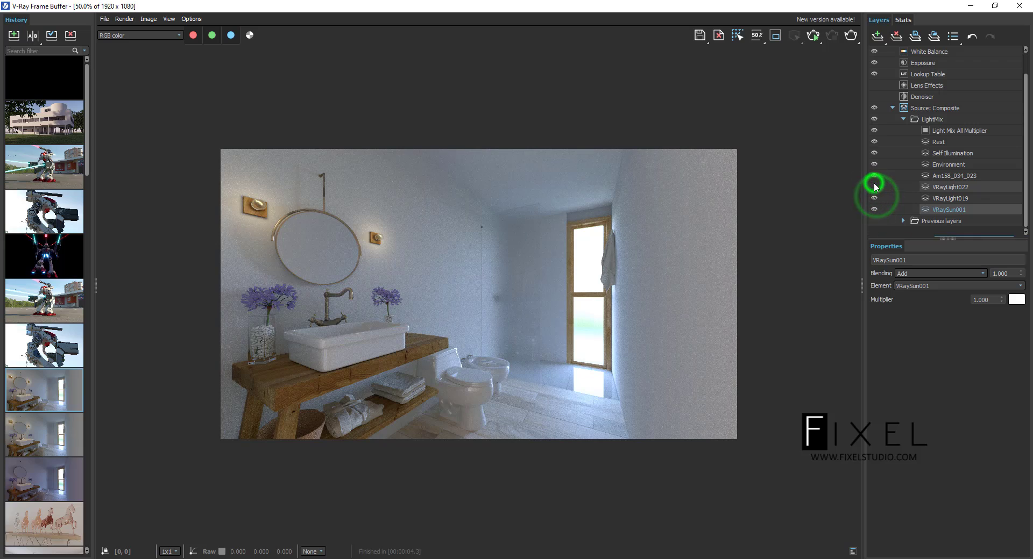
{"action": "left_click", "coordinate": [874, 187]}
{"action": "left_click", "coordinate": [874, 164]}
{"action": "left_click", "coordinate": [874, 166]}
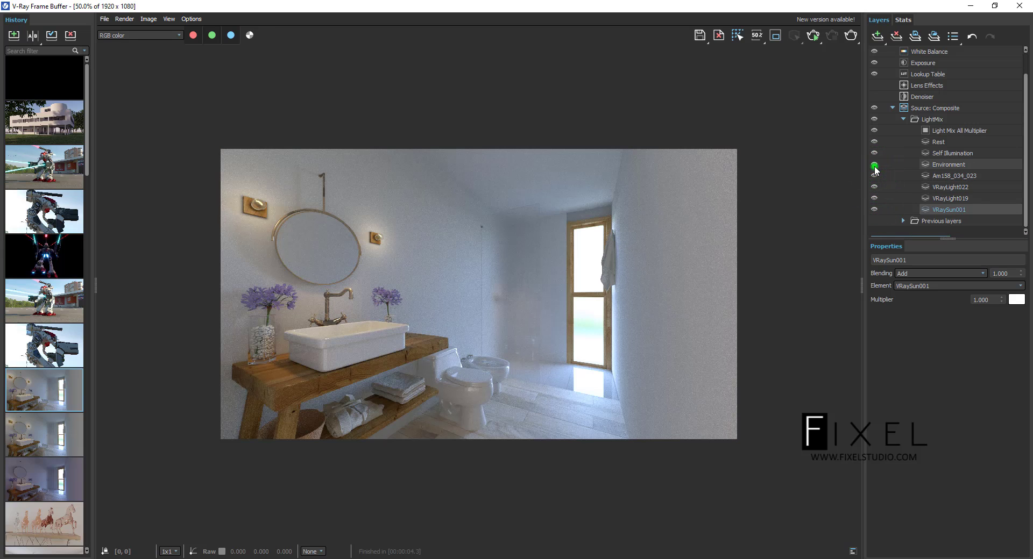
Compare the bathroom render with the Self Illumination layer off and on, viewing the wall lamps at 100% zoom
{"action": "left_click", "coordinate": [875, 153]}
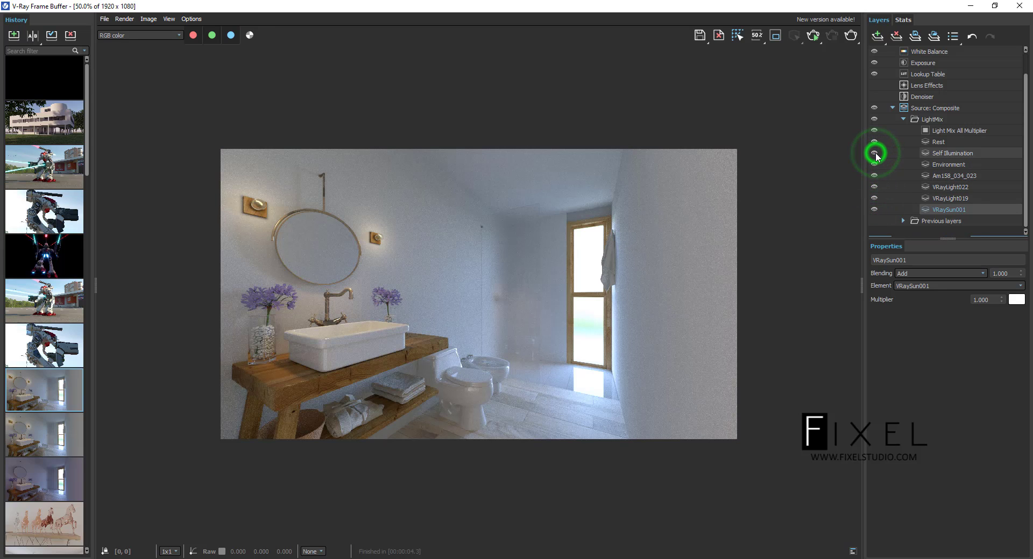
{"action": "left_click", "coordinate": [875, 153]}
{"action": "left_click", "coordinate": [875, 153]}
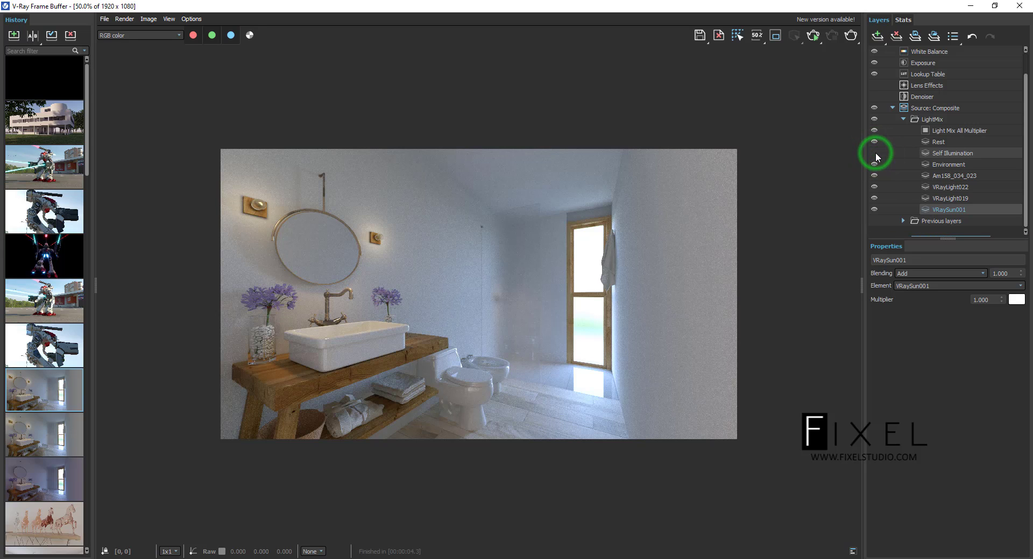
{"action": "scroll", "coordinate": [280, 203], "scroll_direction": "up", "scroll_amount": 1}
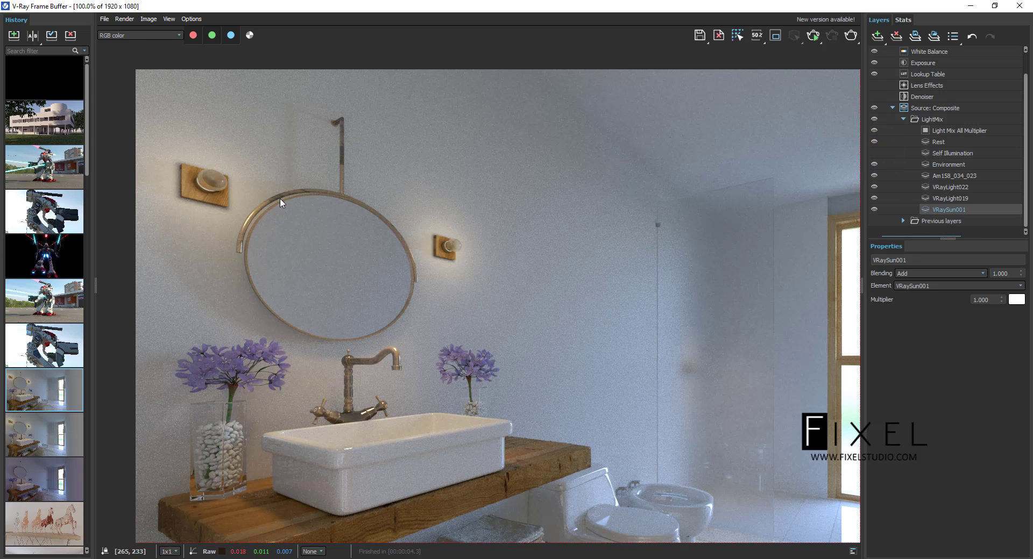
{"action": "left_click", "coordinate": [874, 153]}
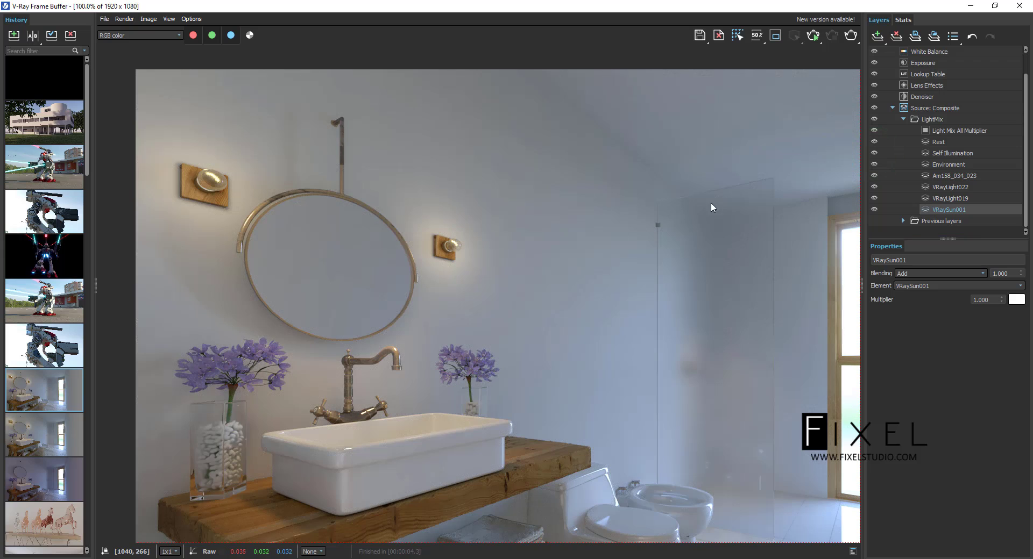
Compare the bathroom render with the Environment and VRayLight022 layers switched off and on in turn
{"action": "left_click", "coordinate": [875, 165]}
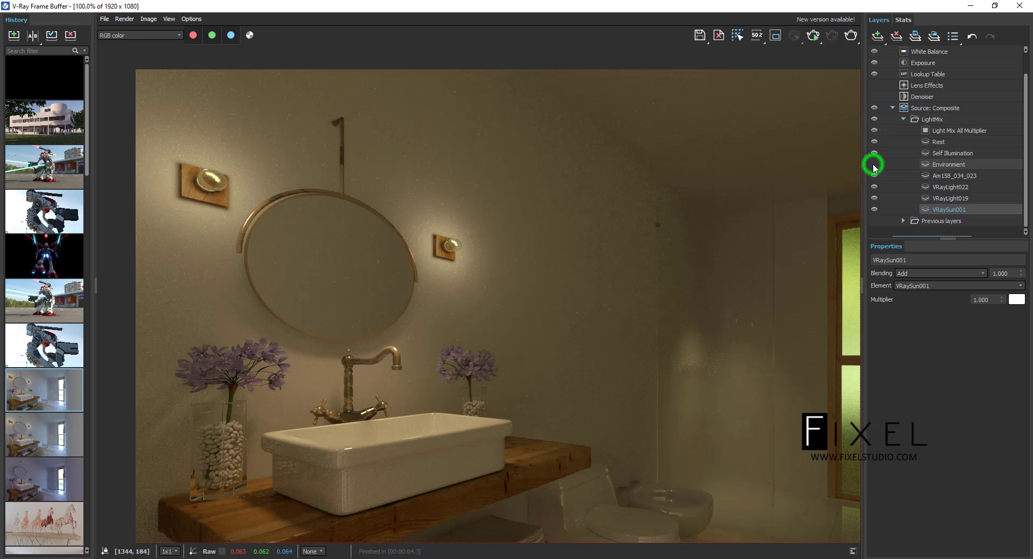
{"action": "left_click", "coordinate": [874, 164]}
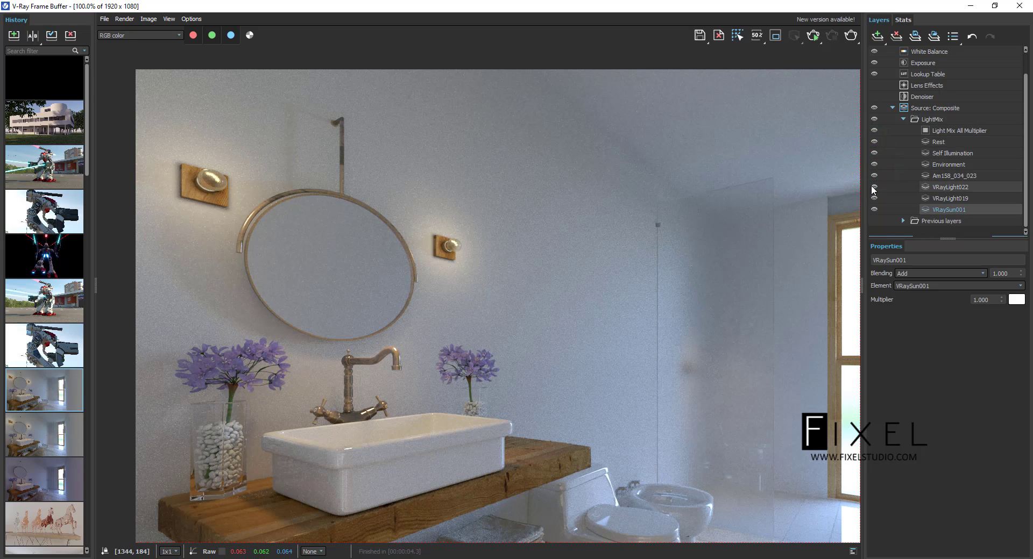
{"action": "left_click", "coordinate": [874, 187]}
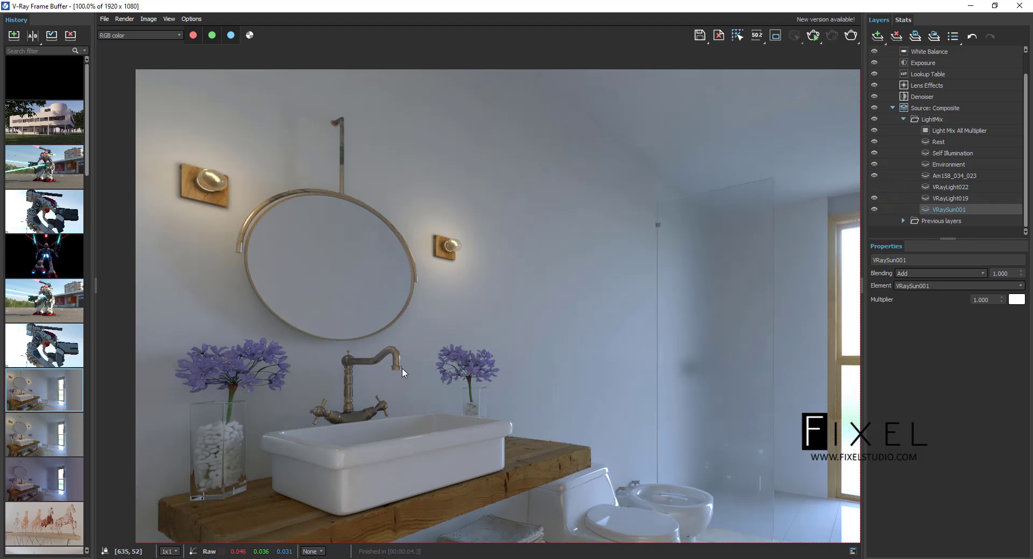
{"action": "left_click", "coordinate": [874, 188]}
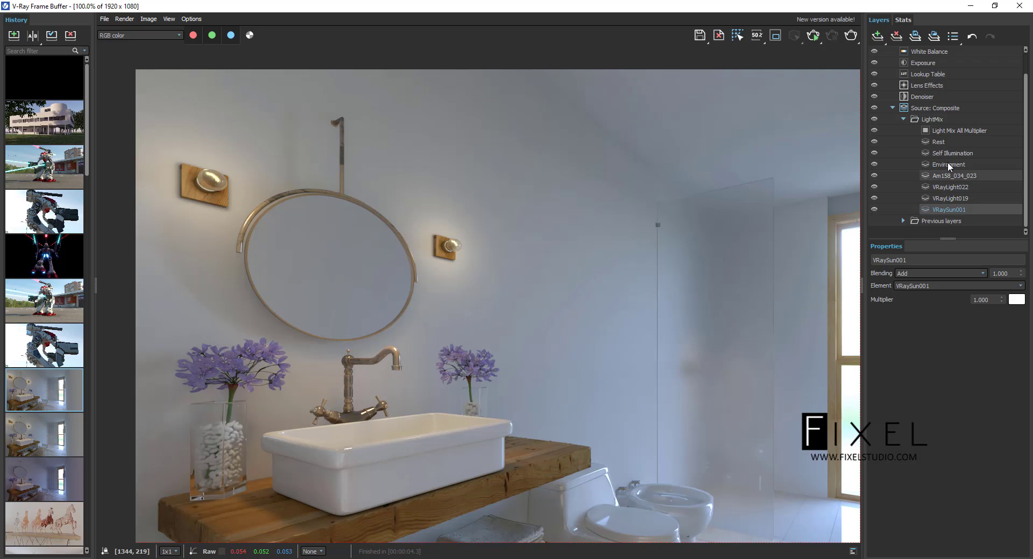
{"action": "left_click", "coordinate": [892, 107]}
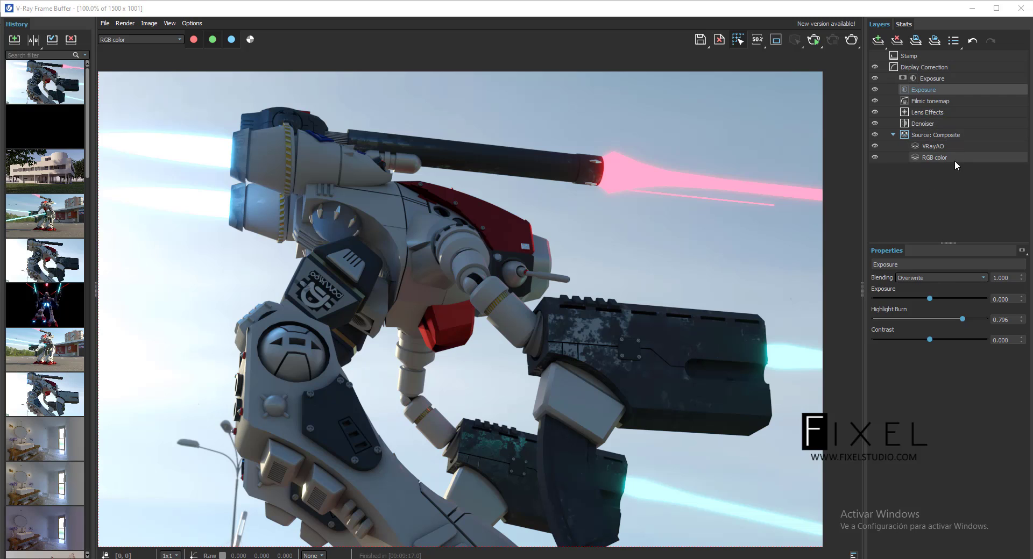
Inspect the RGB color and VRayAO layers of the robot render's composite, comparing the image with VRayAO off and on
{"action": "left_click", "coordinate": [947, 157]}
{"action": "left_click", "coordinate": [941, 147]}
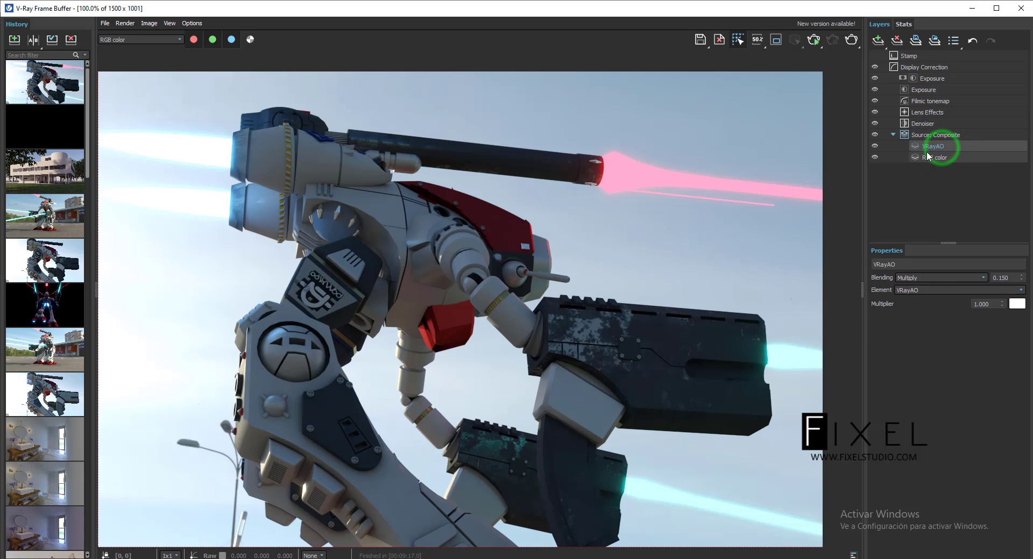
{"action": "left_click", "coordinate": [874, 146]}
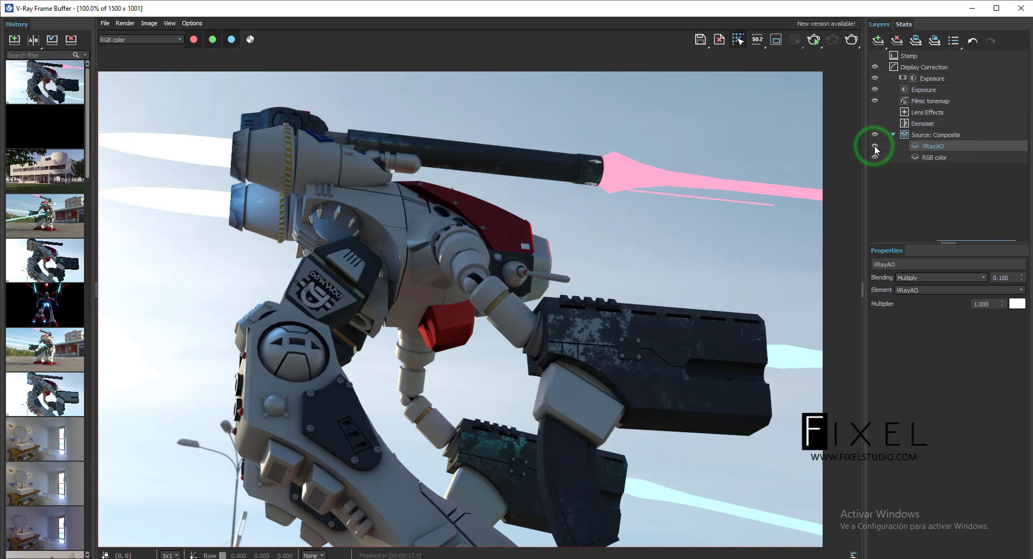
{"action": "left_click", "coordinate": [875, 147]}
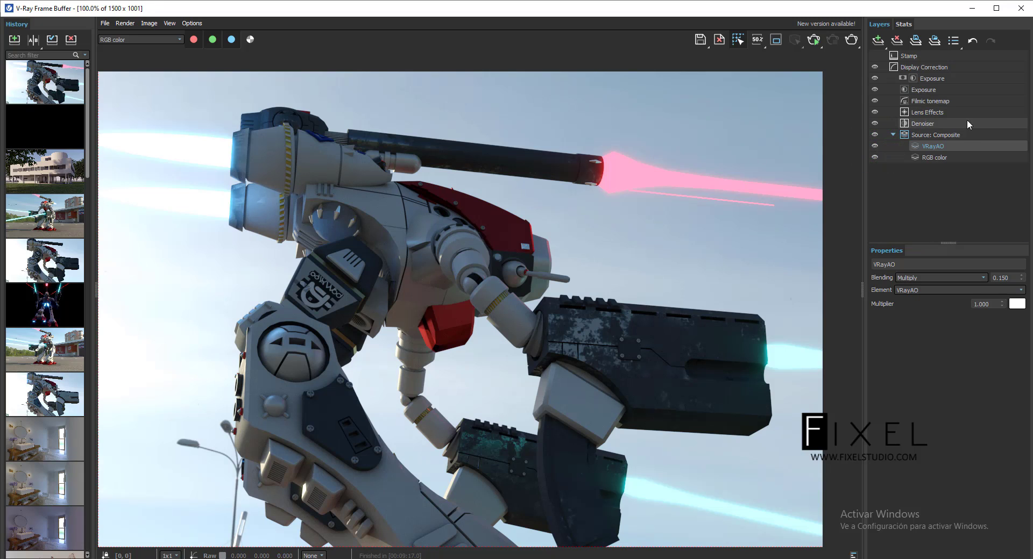
Display the masked Exposure layer's properties and review the types of layers that can be added
{"action": "left_click", "coordinate": [930, 78]}
{"action": "left_click", "coordinate": [878, 40]}
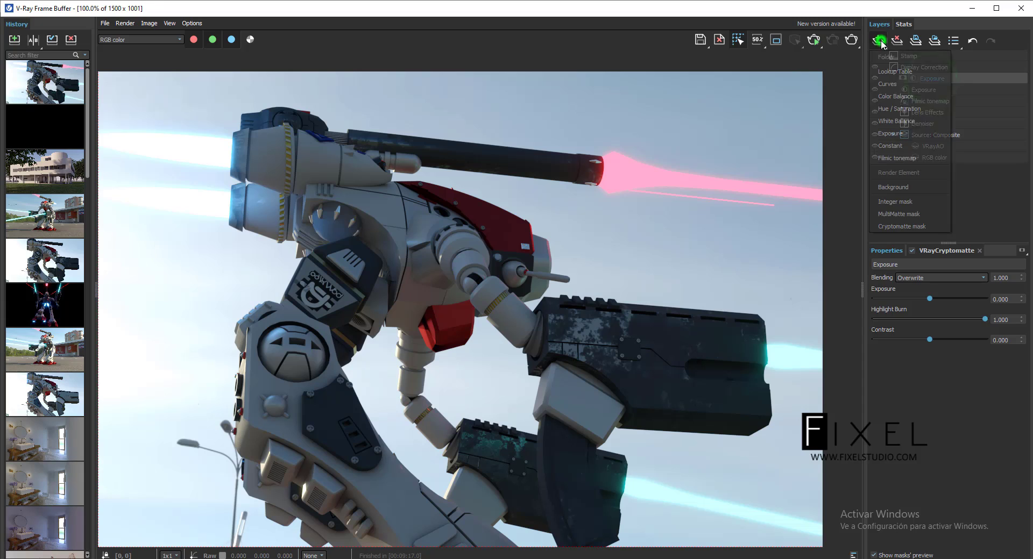
{"action": "left_click", "coordinate": [981, 215]}
{"action": "left_click", "coordinate": [926, 76]}
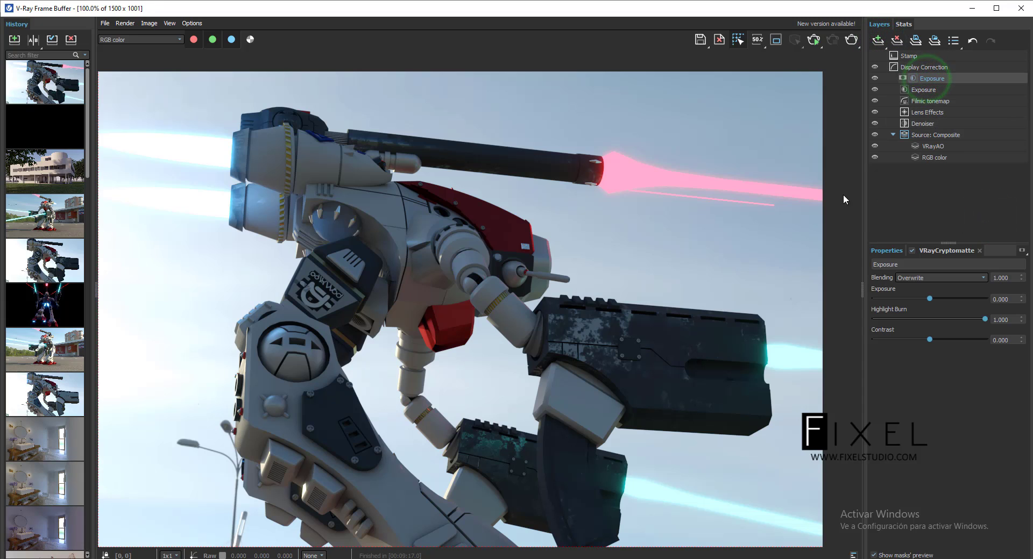
{"action": "left_click", "coordinate": [900, 264]}
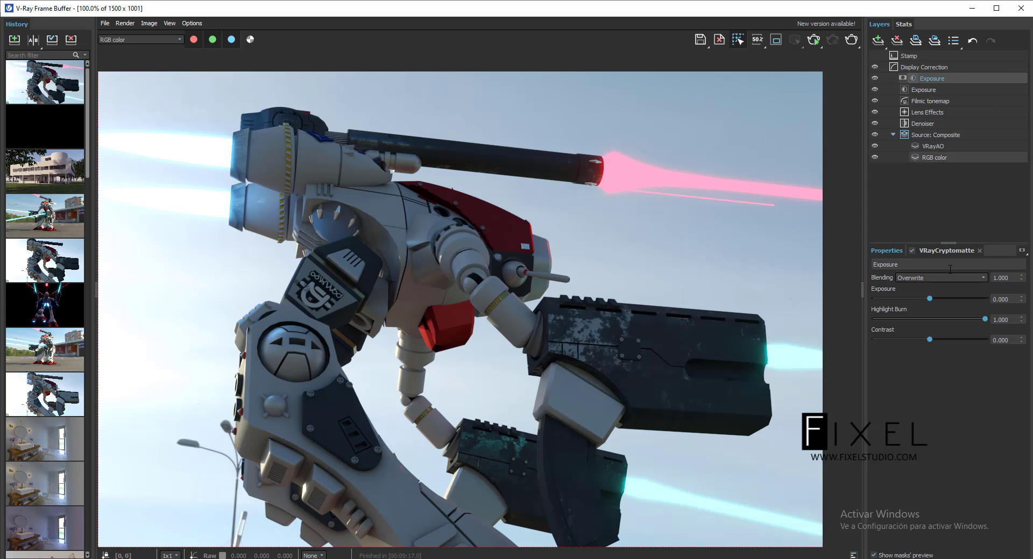
Add another Cryptomatte mask to the upper Exposure layer and pick the robot's Steel_Bumpy_5cm material from the render
{"action": "left_click", "coordinate": [1025, 253]}
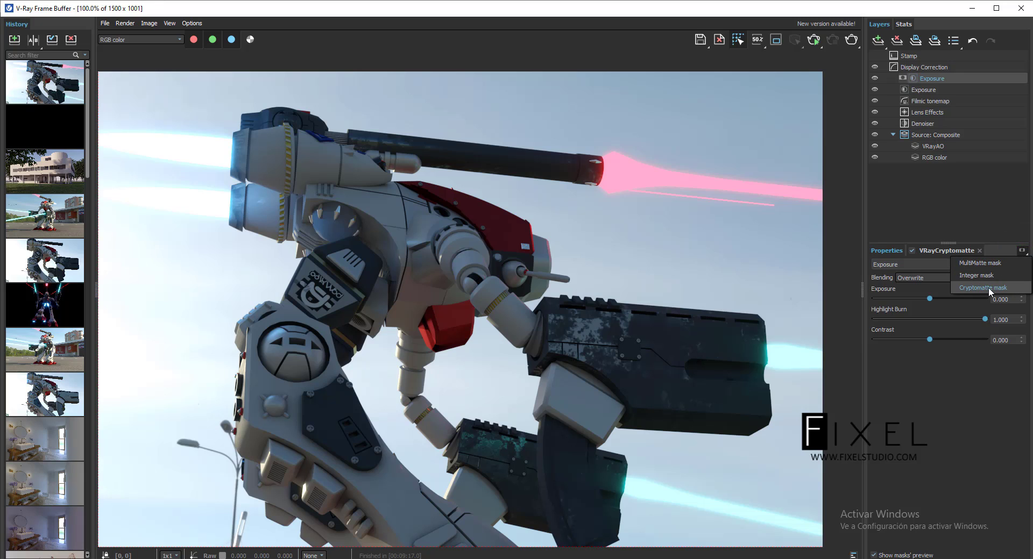
{"action": "left_click", "coordinate": [971, 287]}
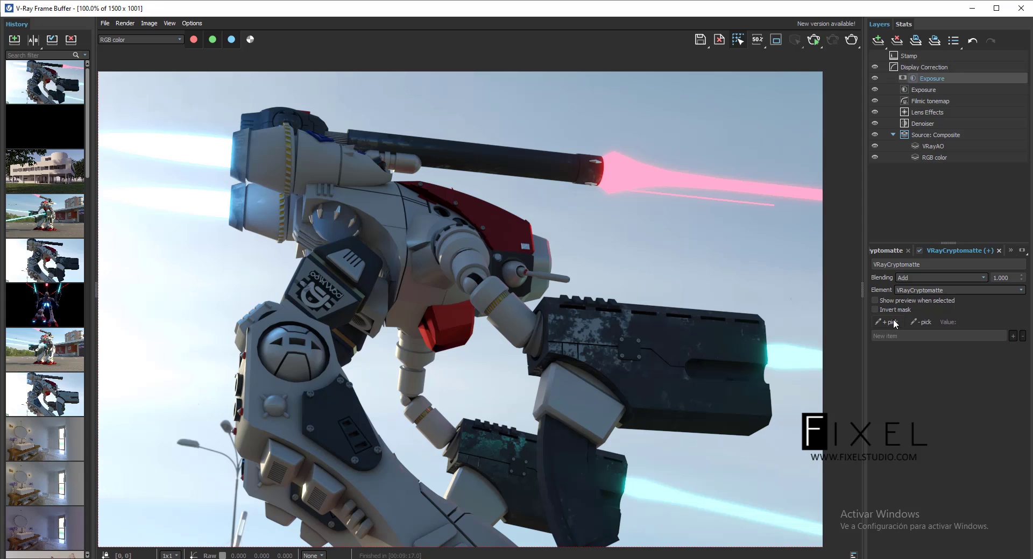
{"action": "left_click", "coordinate": [892, 323]}
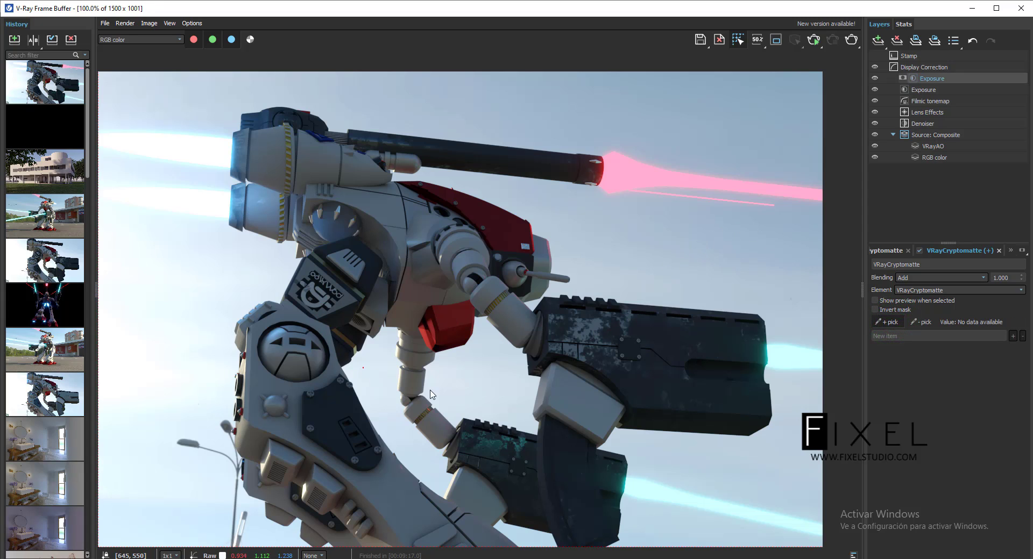
{"action": "left_click", "coordinate": [568, 393]}
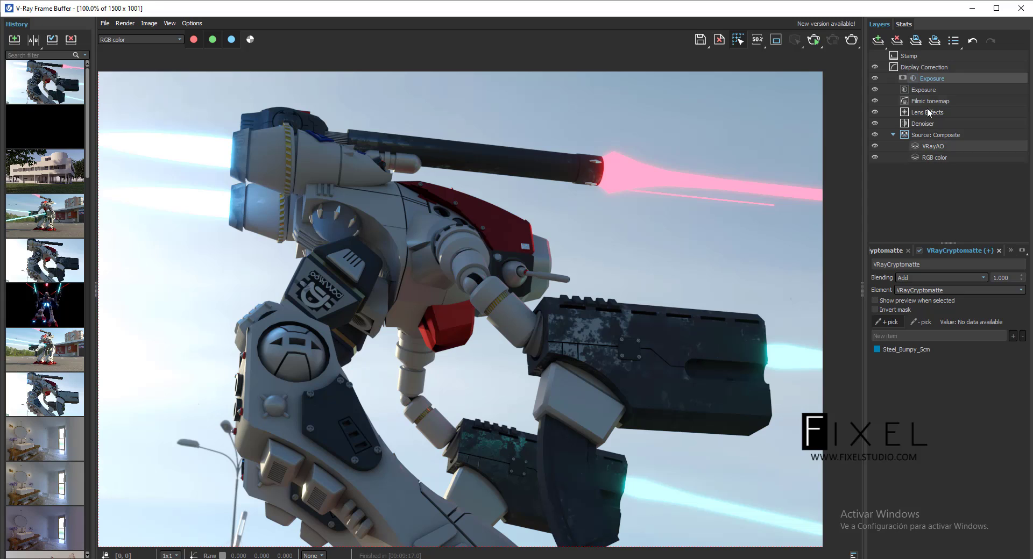
Remove the empty first Cryptomatte mask from the upper Exposure layer and return to the layer's exposure properties
{"action": "left_click", "coordinate": [927, 81]}
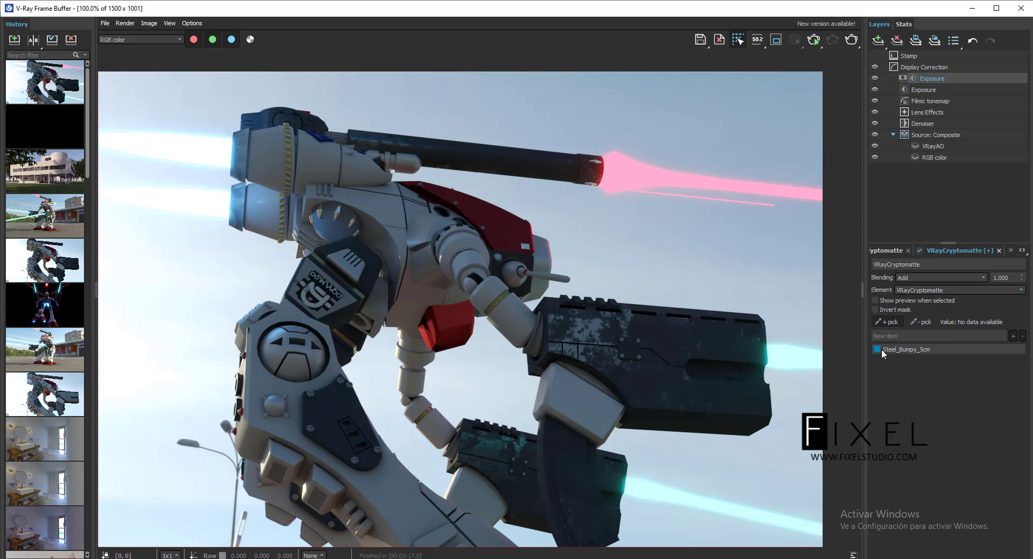
{"action": "left_click", "coordinate": [888, 250]}
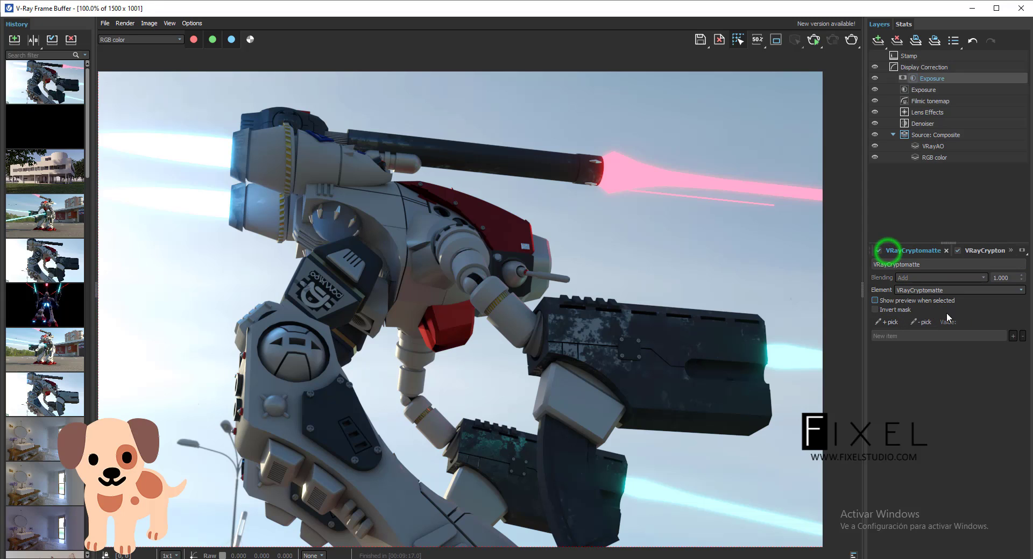
{"action": "left_click", "coordinate": [945, 251]}
{"action": "left_click", "coordinate": [890, 251]}
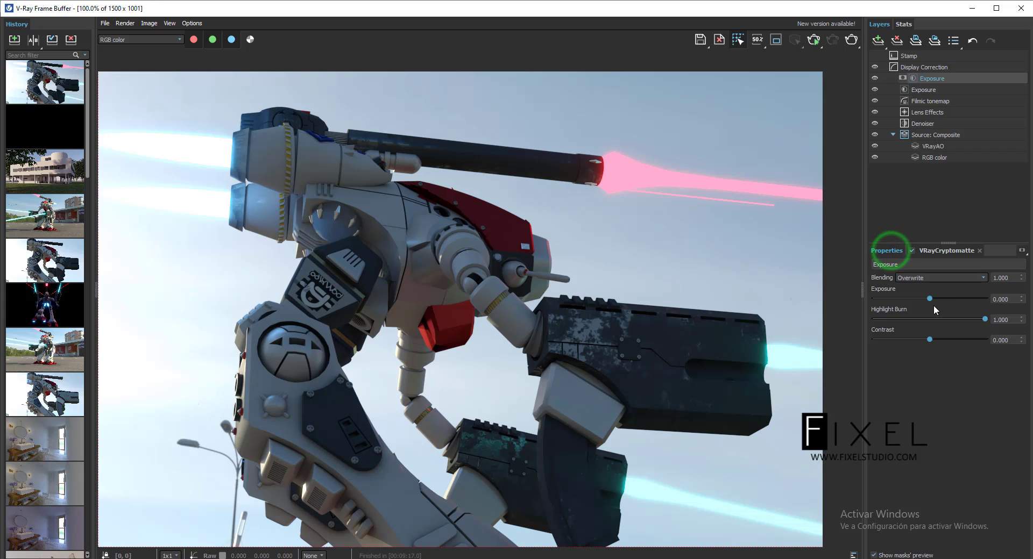
Set the masked Exposure layer's exposure to 1.505 and its highlight burn to 0.956
{"action": "mouse_move", "coordinate": [929, 299]}
{"action": "left_mouse_down"}
{"action": "mouse_move", "coordinate": [958, 296]}
{"action": "mouse_move", "coordinate": [935, 292]}
{"action": "left_mouse_up"}
{"action": "left_click", "coordinate": [969, 316]}
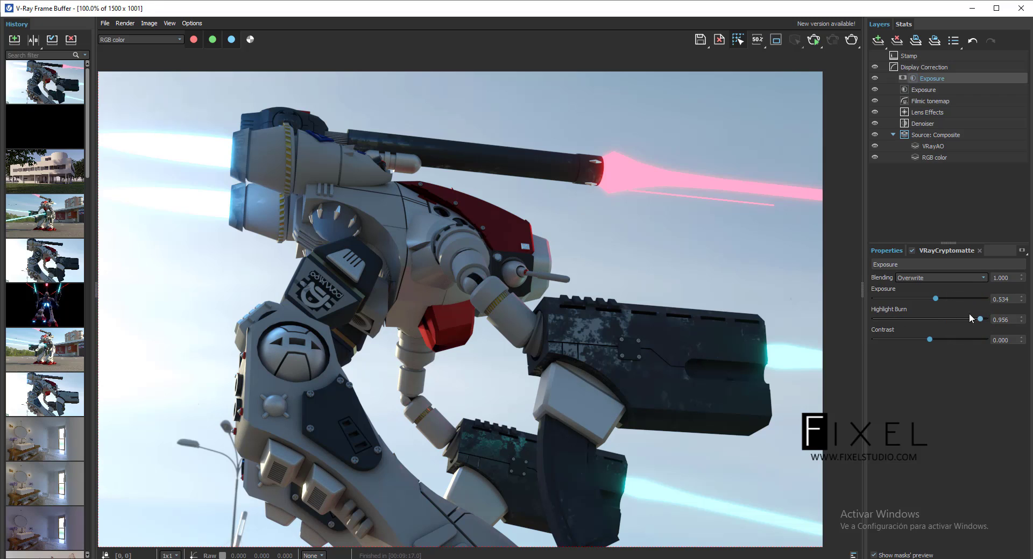
{"action": "left_click", "coordinate": [938, 296]}
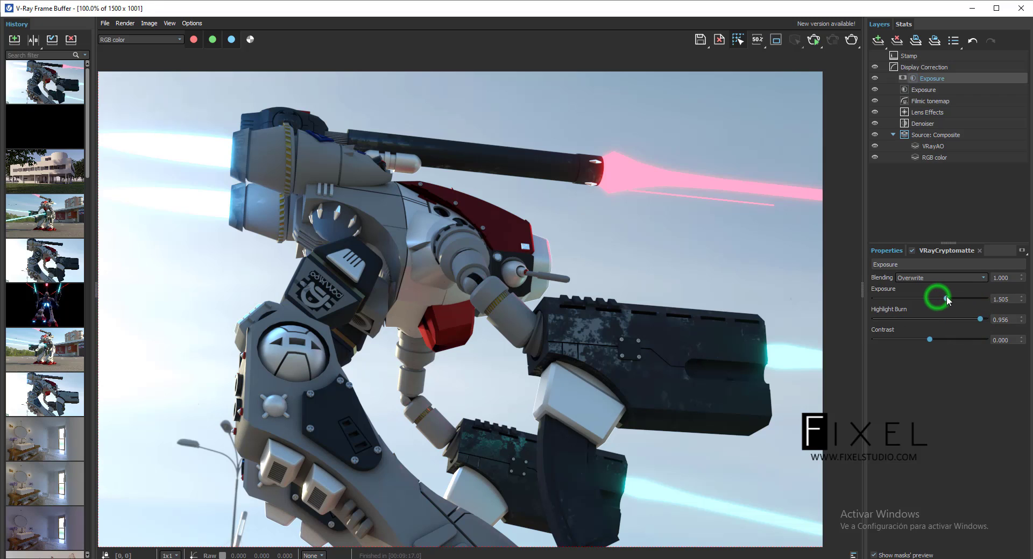
{"action": "left_click", "coordinate": [882, 43]}
{"action": "left_click", "coordinate": [944, 25]}
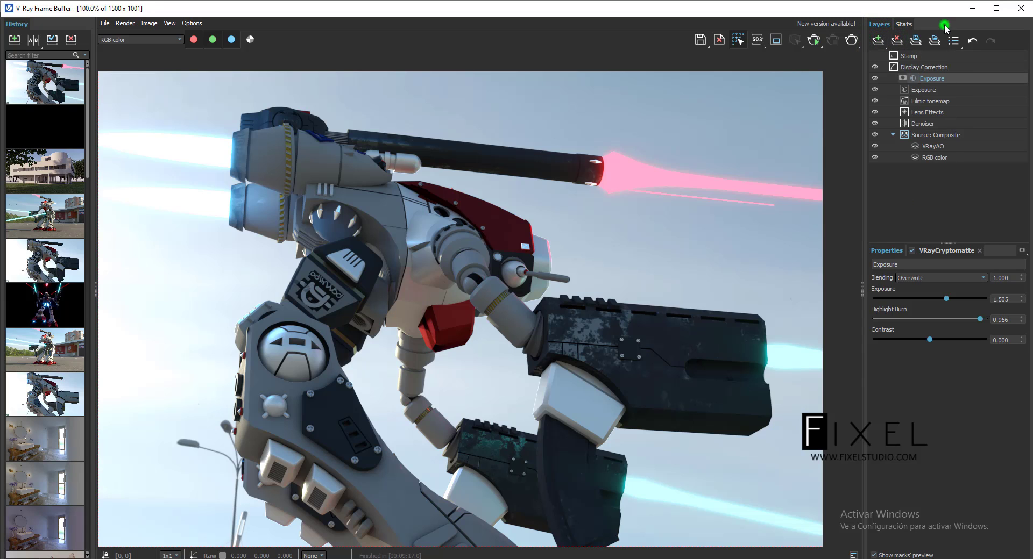